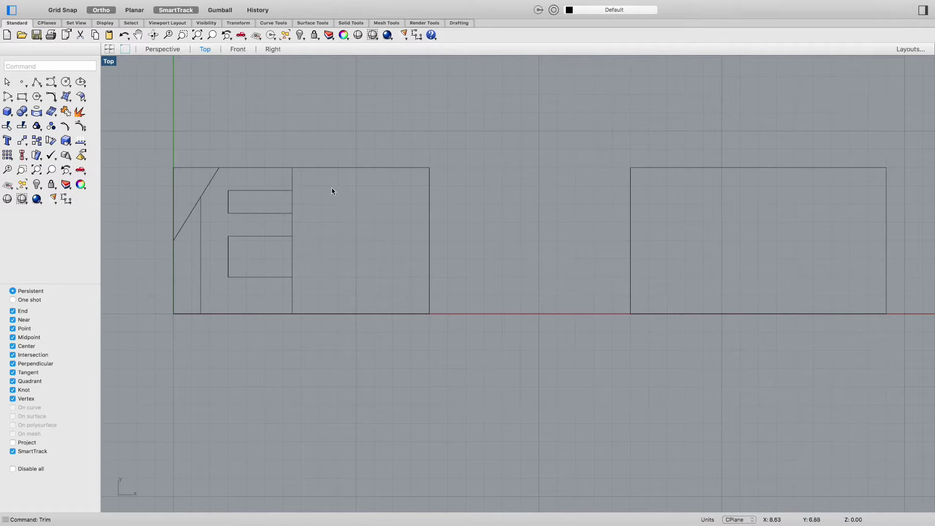
Open the layer manager and try to move all curves of both outlines from Default to the Lines layer
text(layer)
key(Return)
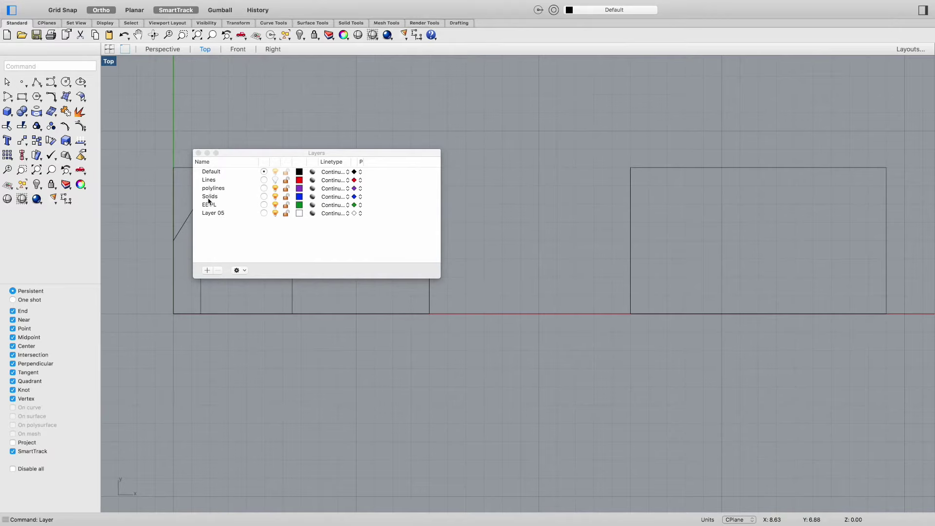
drag(226, 154, 403, 142)
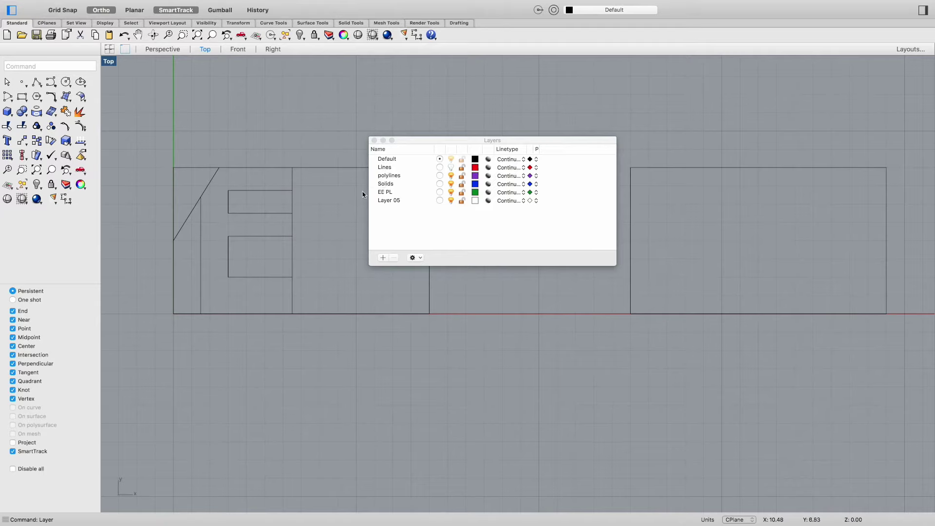
drag(421, 139, 531, 127)
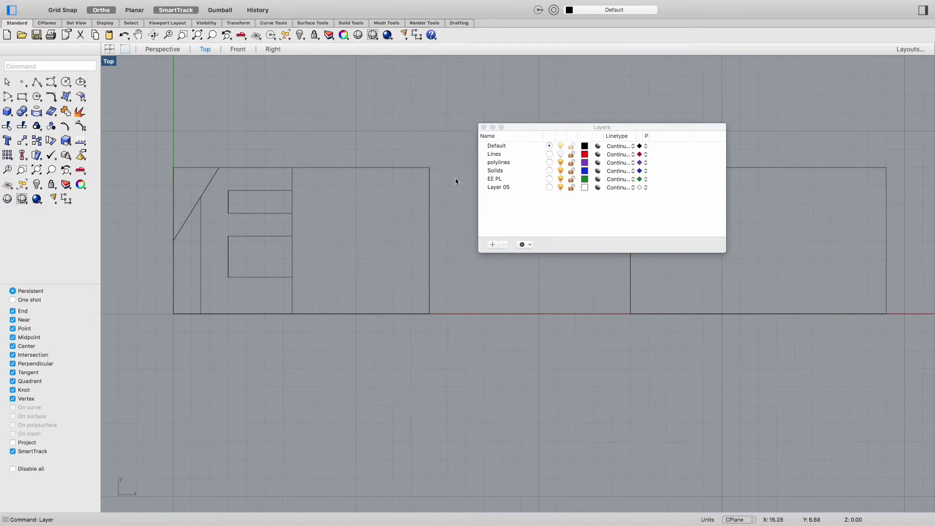
scroll(443, 171, down, 3)
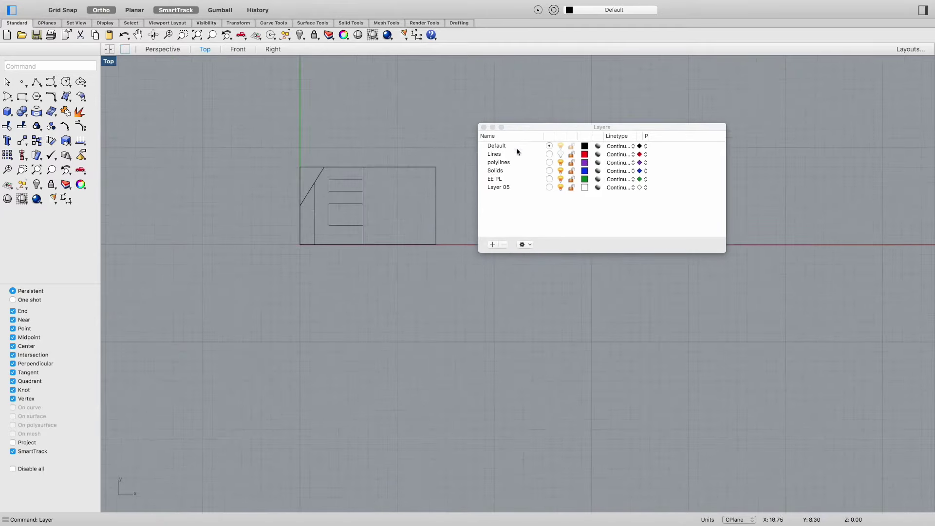
drag(550, 128, 435, 287)
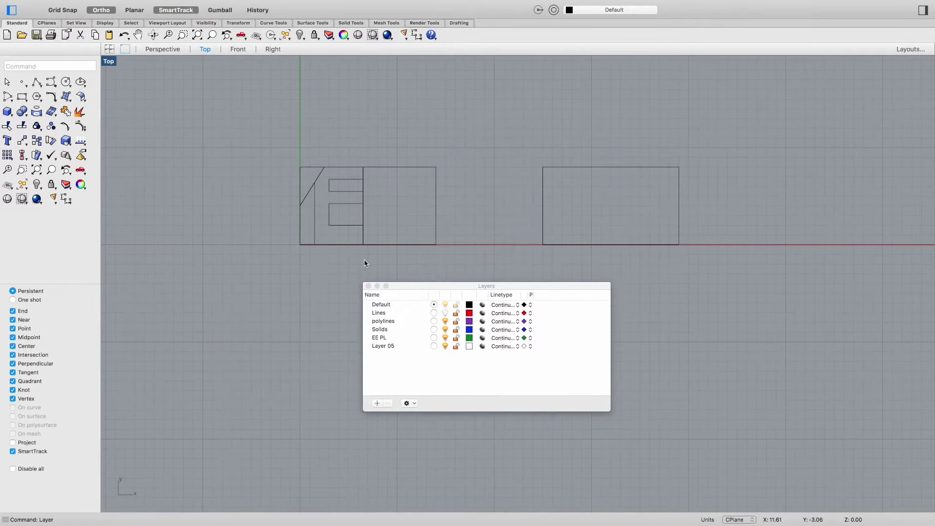
drag(274, 268, 721, 126)
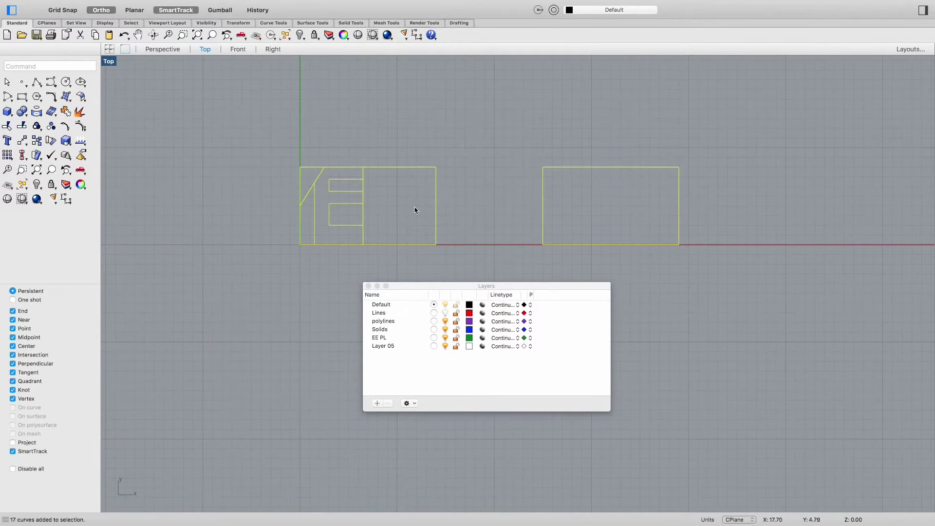
right_click(379, 315)
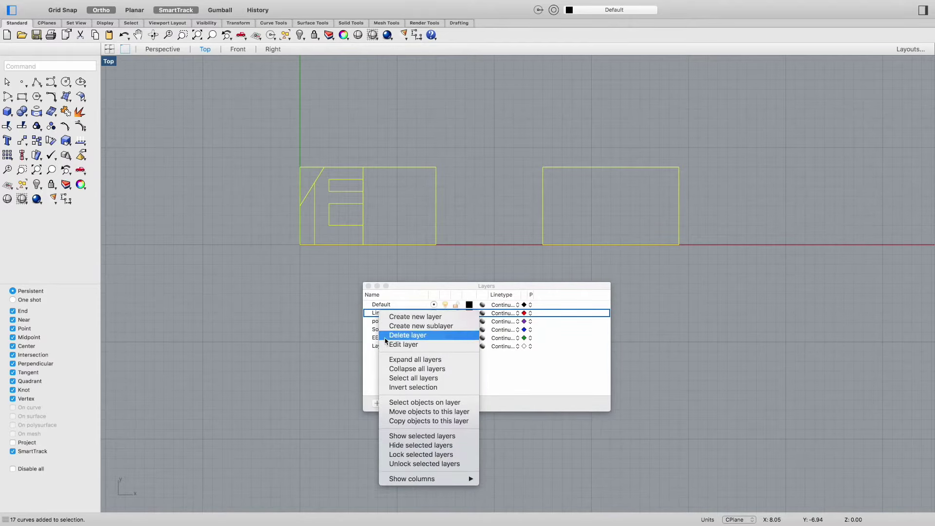
click(403, 413)
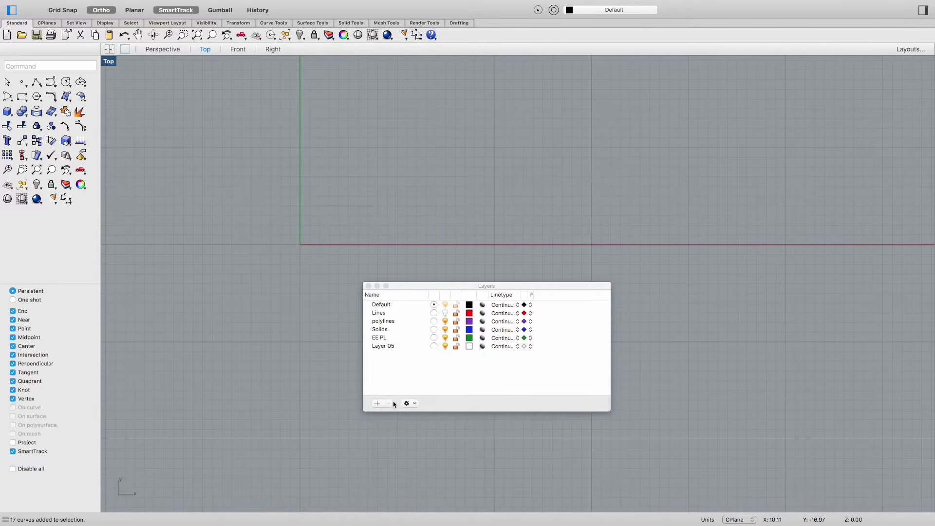
Turn on the Lines layer and try deleting the polygonal curves inside the separate empty-frame rectangle
click(446, 313)
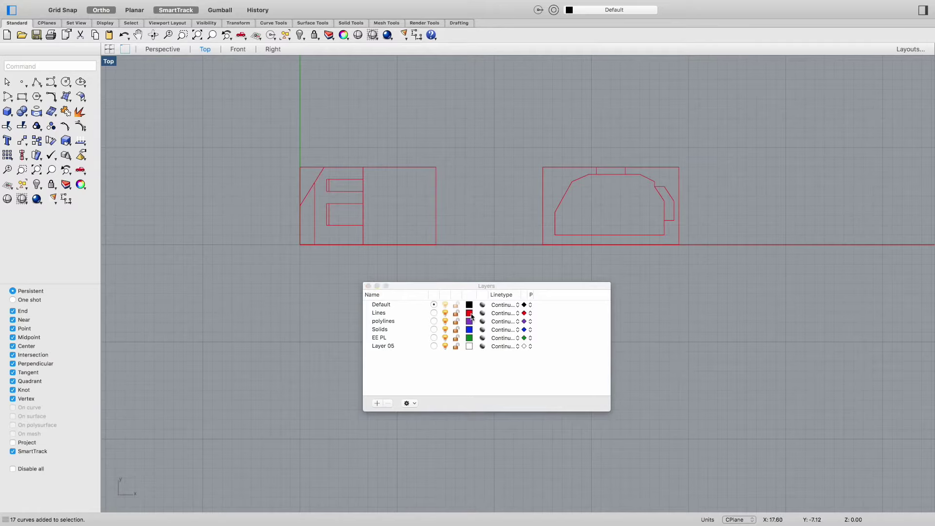
click(445, 315)
click(445, 313)
click(678, 180)
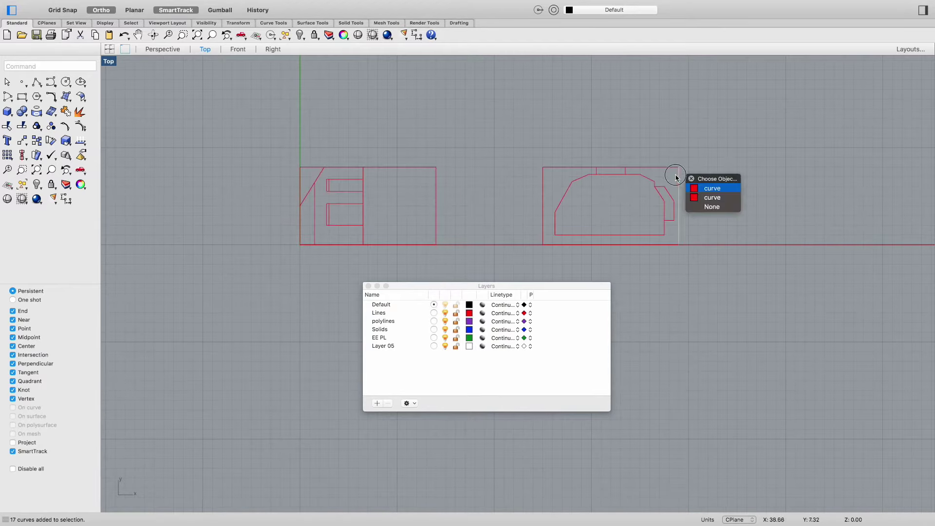
click(671, 176)
drag(672, 173, 549, 246)
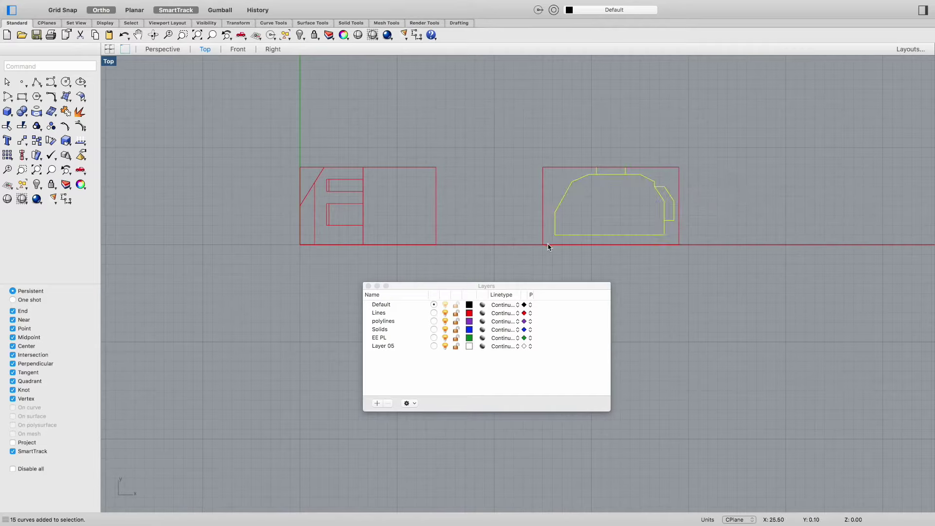
key(Delete)
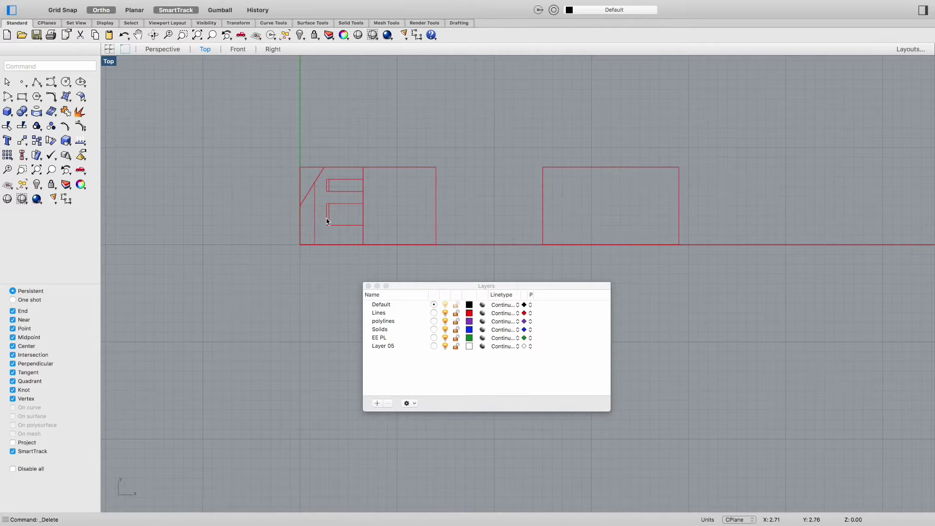
Undo the curve deletion, the Lines visibility change and the move of the curves to the Lines layer
scroll(327, 209, up, 5)
drag(328, 199, 300, 273)
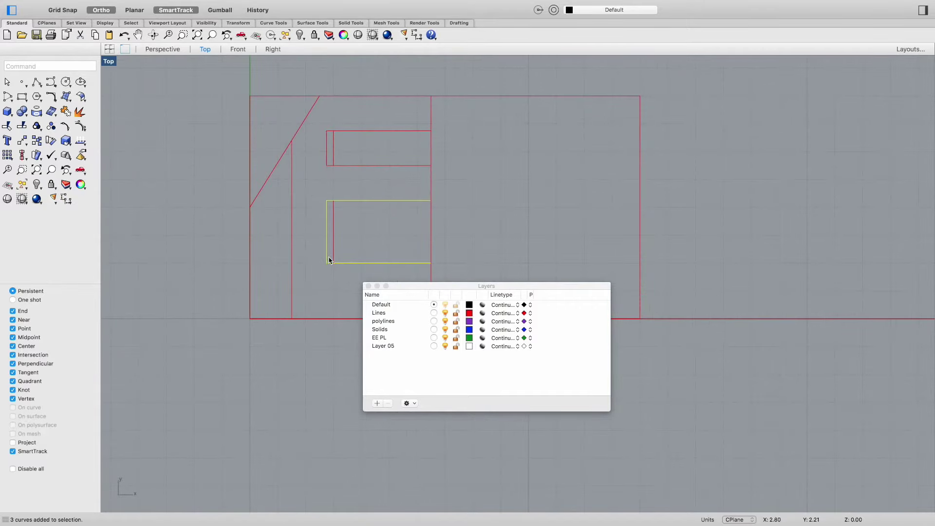
key(Escape)
key(super+z)
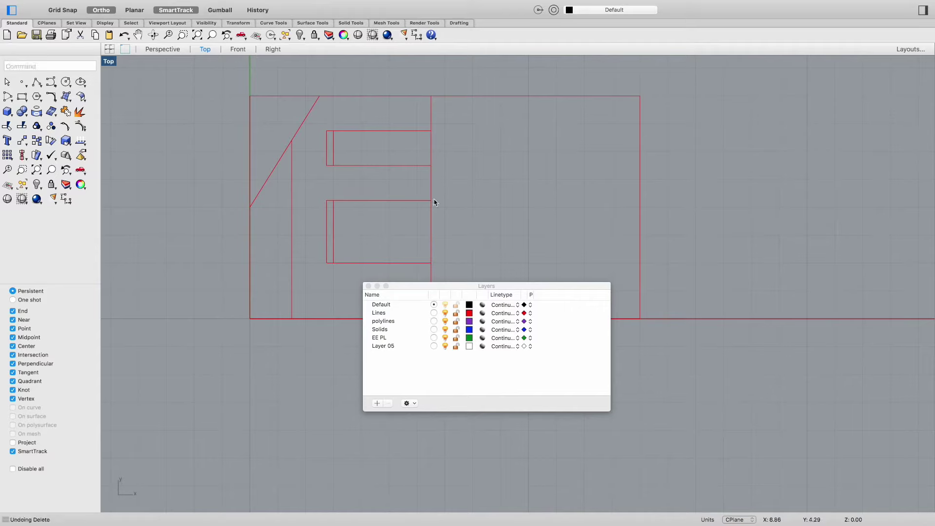
key(super+z)
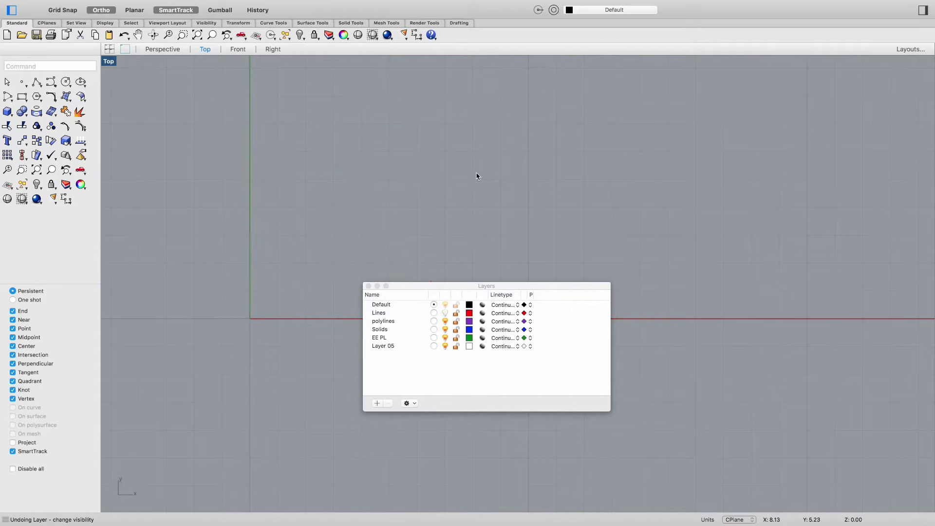
key(super+shift+z)
key(super+z)
key(super+z)
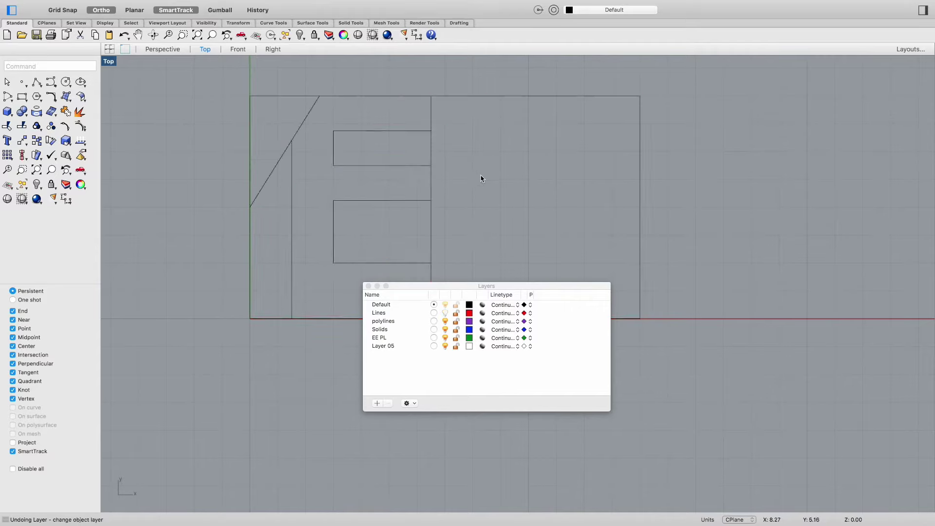
Make Lines the current layer, hide Default, and delete all old curves left on the Lines layer
click(434, 312)
click(446, 305)
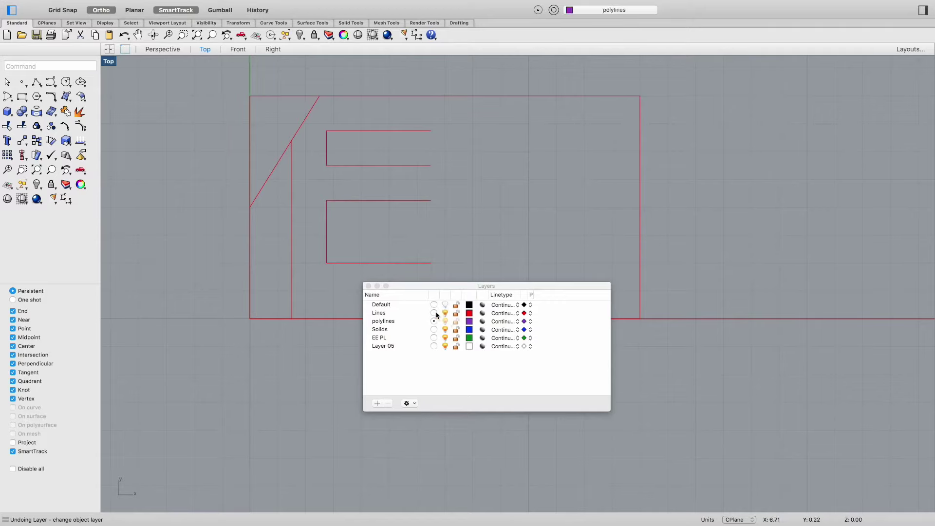
click(368, 286)
scroll(292, 278, down, 5)
drag(259, 321, 625, 205)
key(Delete)
right_click(312, 222)
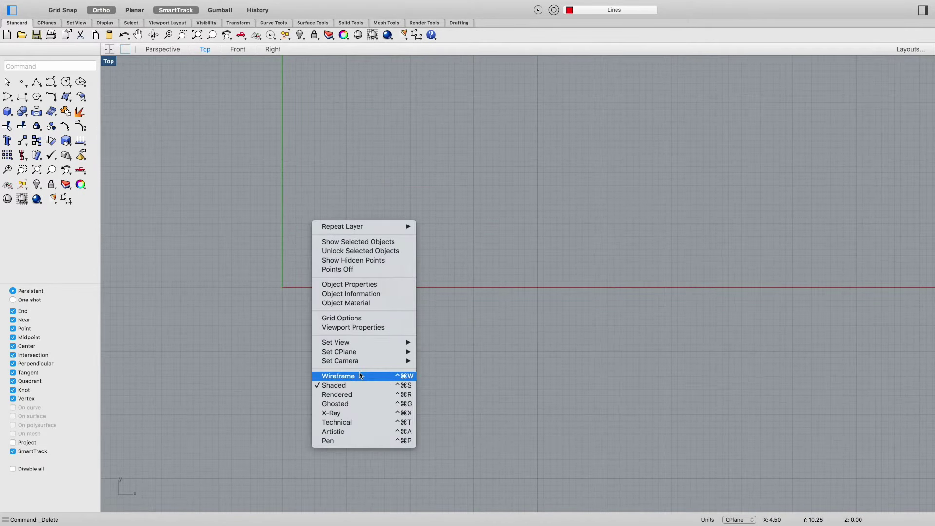
mouse_move(354, 343)
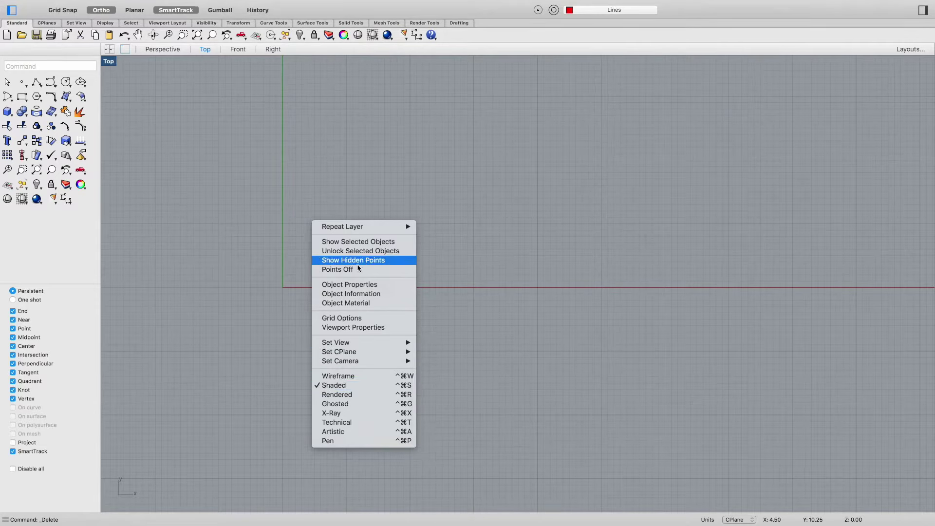
click(477, 252)
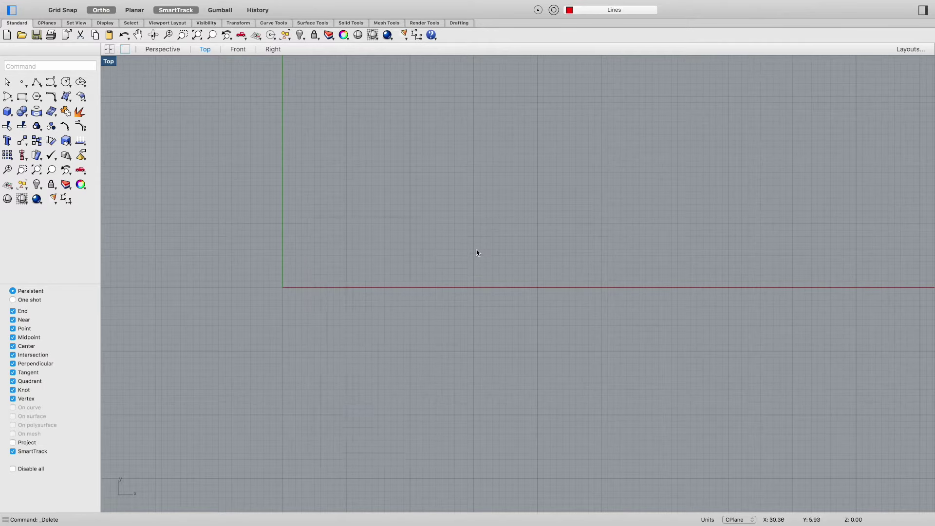
text(layerst)
key(Return)
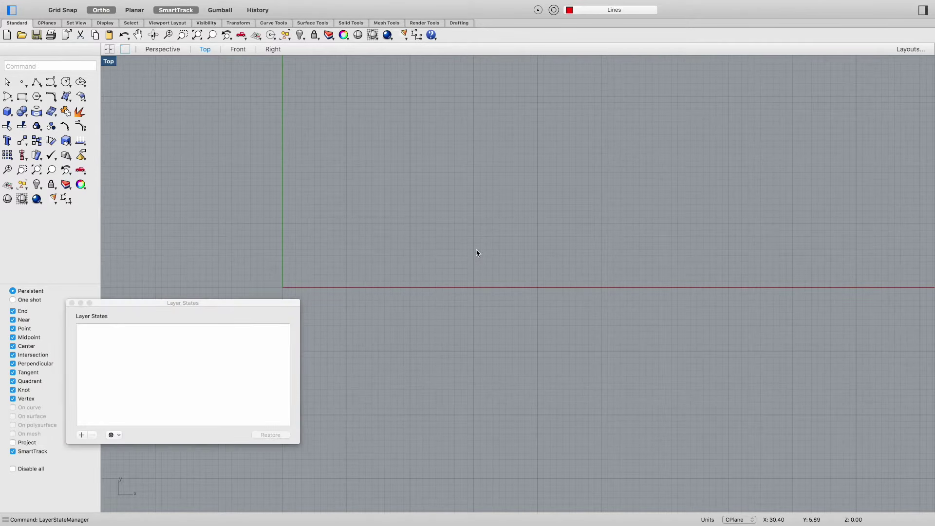
click(72, 303)
Reopen the layer manager and make Default the current layer
text(laye)
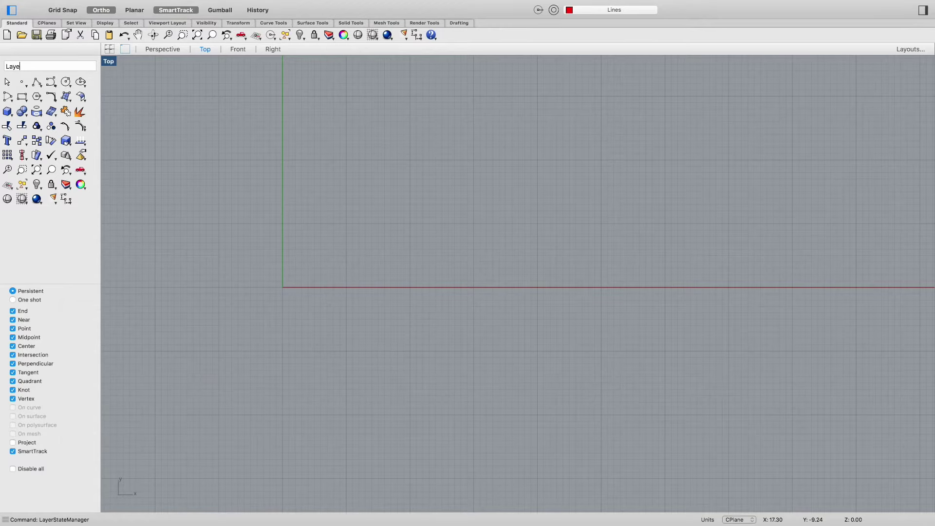
text(r)
key(Return)
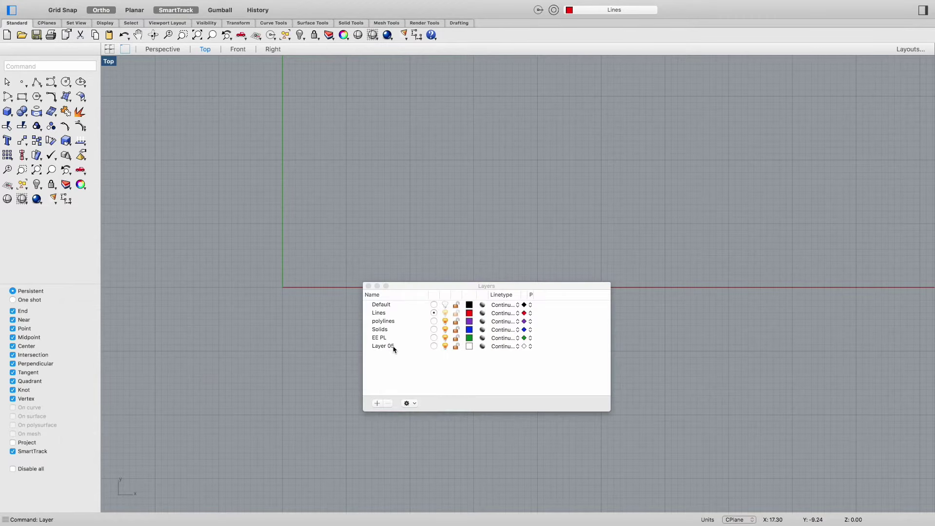
click(434, 305)
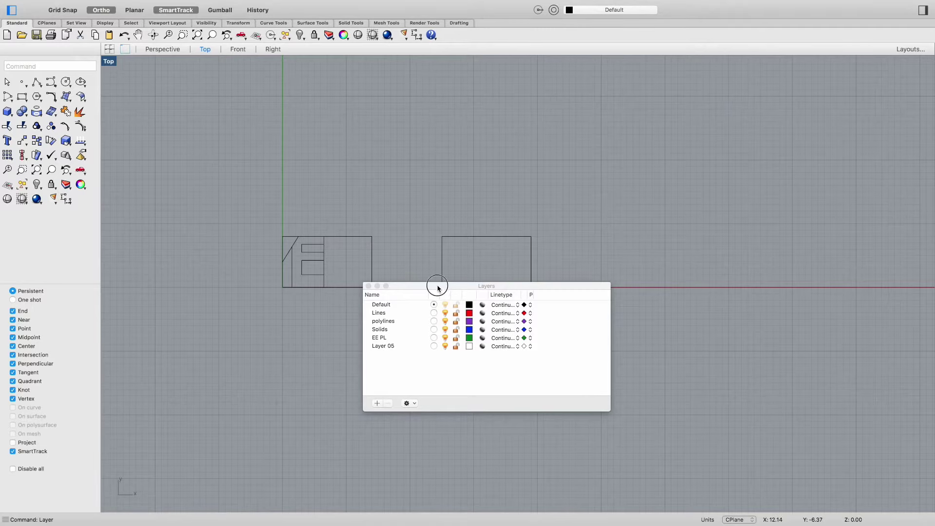
Move all Default curves of both outlines to the Lines layer and close the layer manager
drag(434, 286, 283, 354)
drag(250, 315, 636, 203)
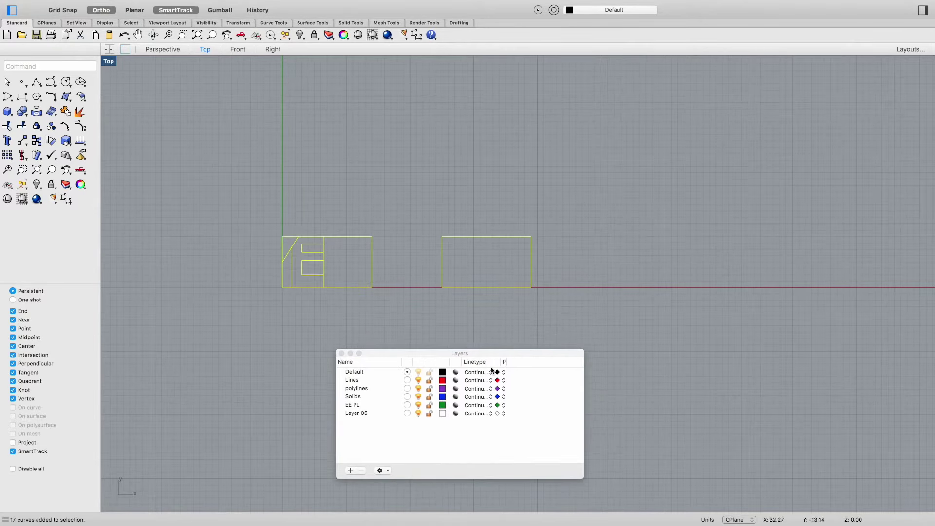
right_click(381, 380)
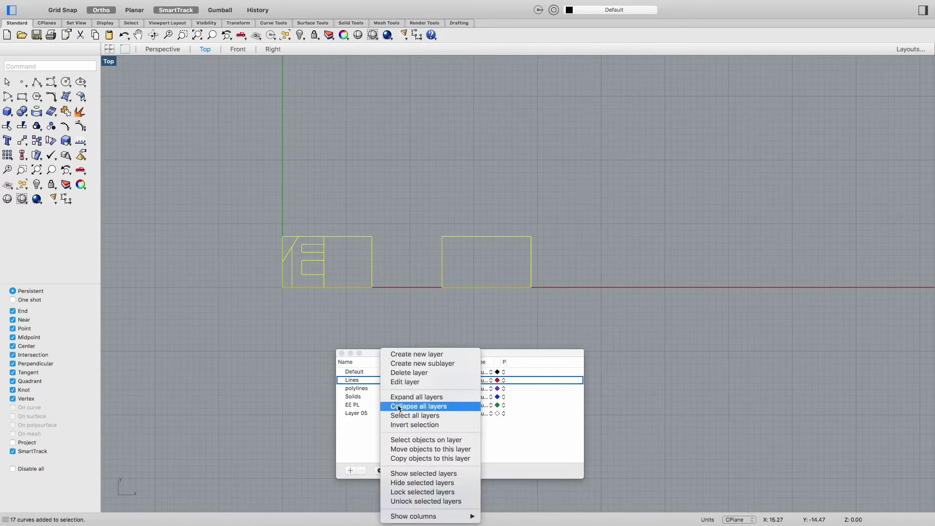
click(397, 450)
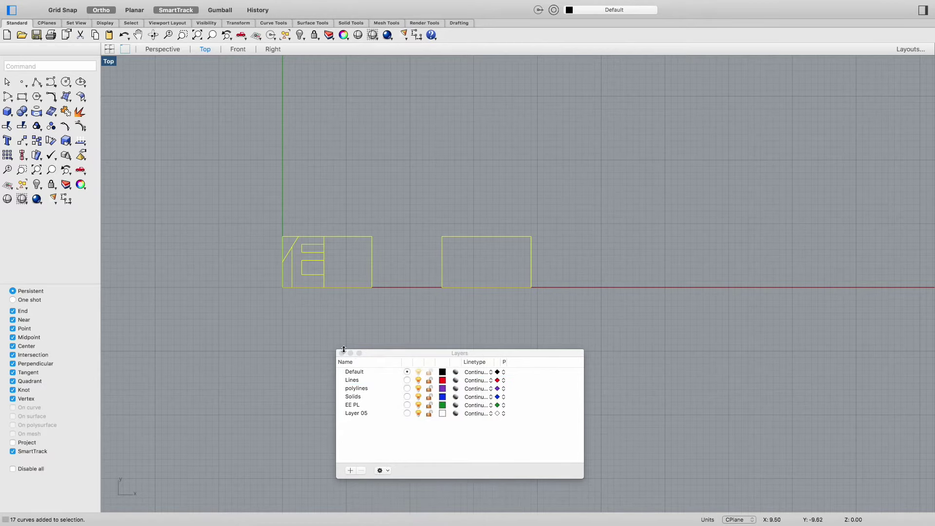
click(342, 354)
click(378, 311)
Draw a closed triangular polyline over the corner cut off by the diagonal line in the detailed outline
scroll(349, 236, up, 5)
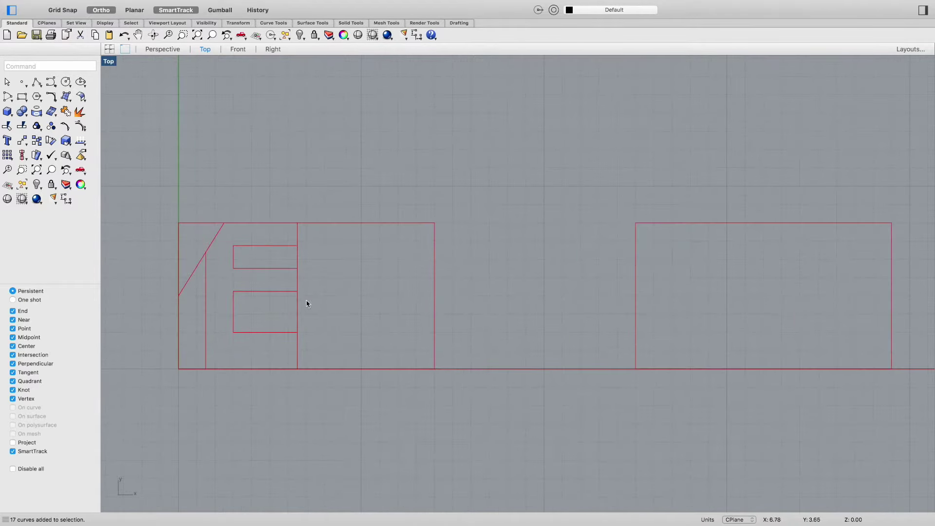
scroll(192, 273, up, 4)
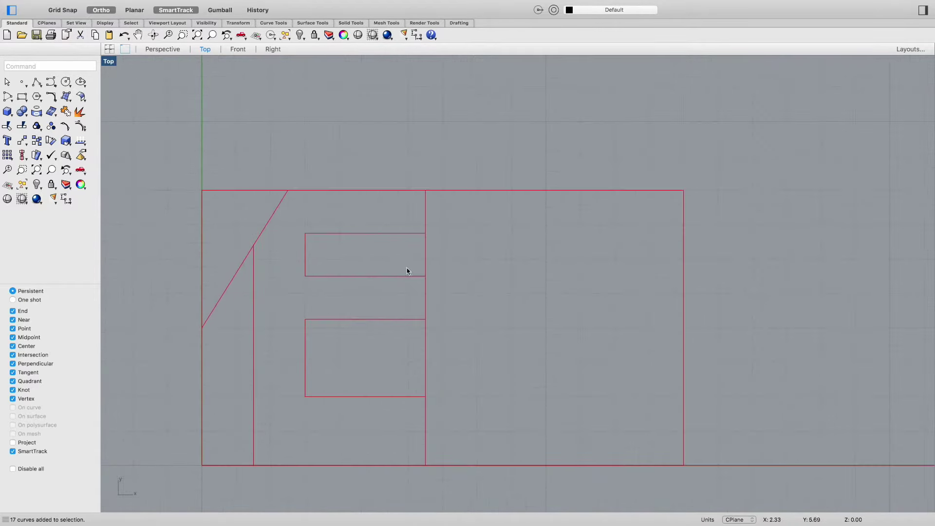
scroll(425, 284, down, 2)
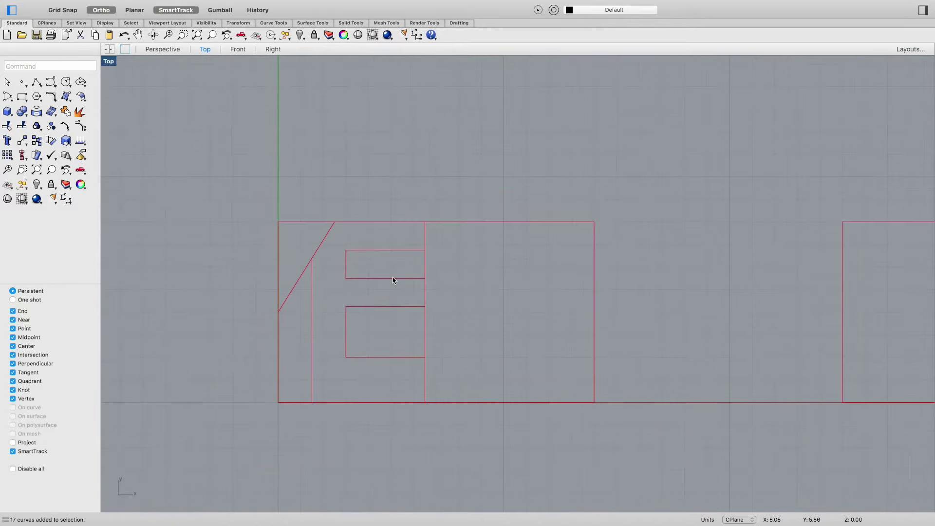
text(Polyline)
key(Return)
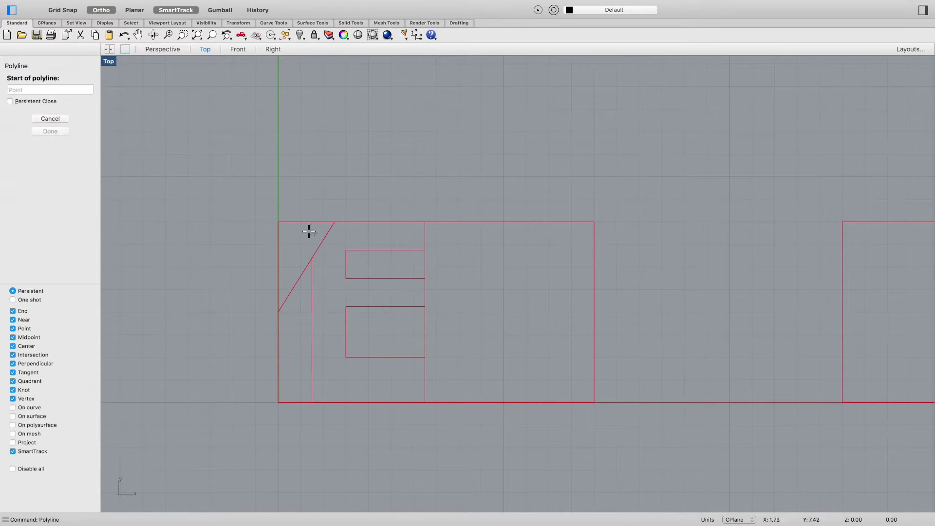
click(276, 221)
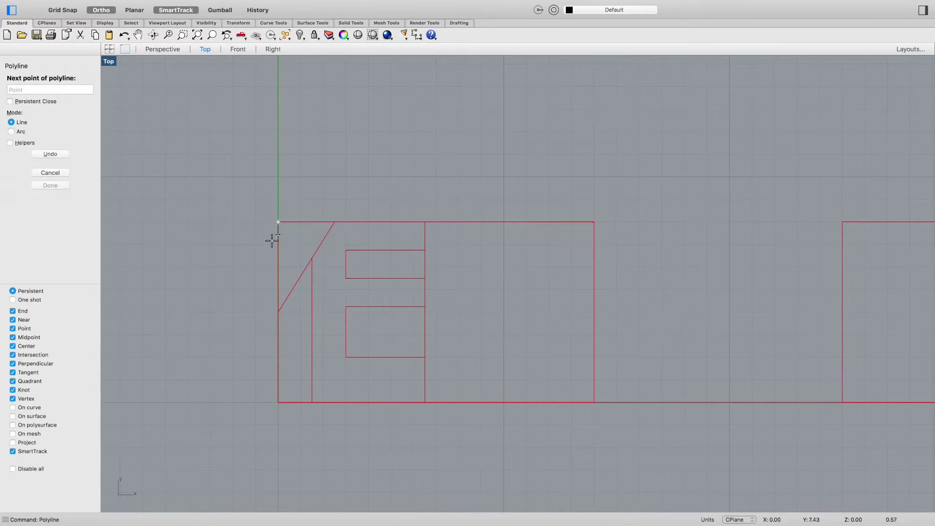
click(278, 312)
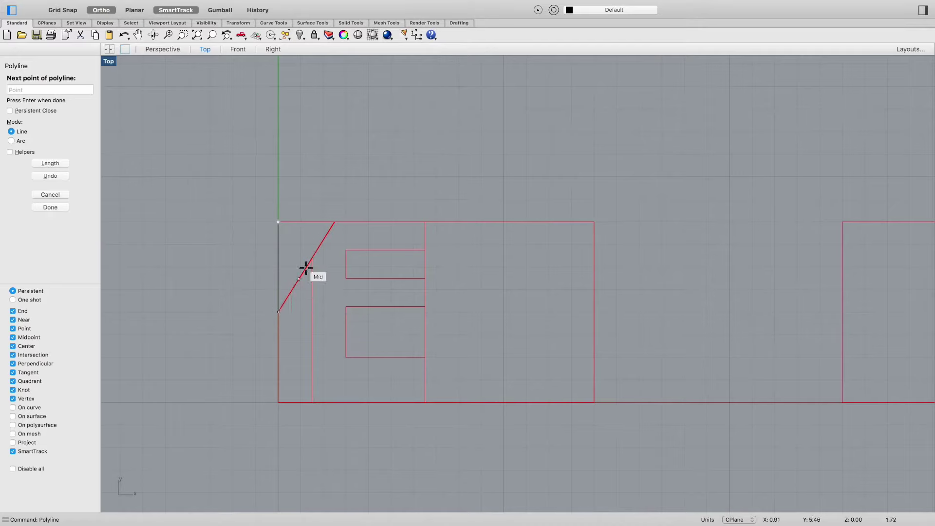
click(334, 222)
click(278, 220)
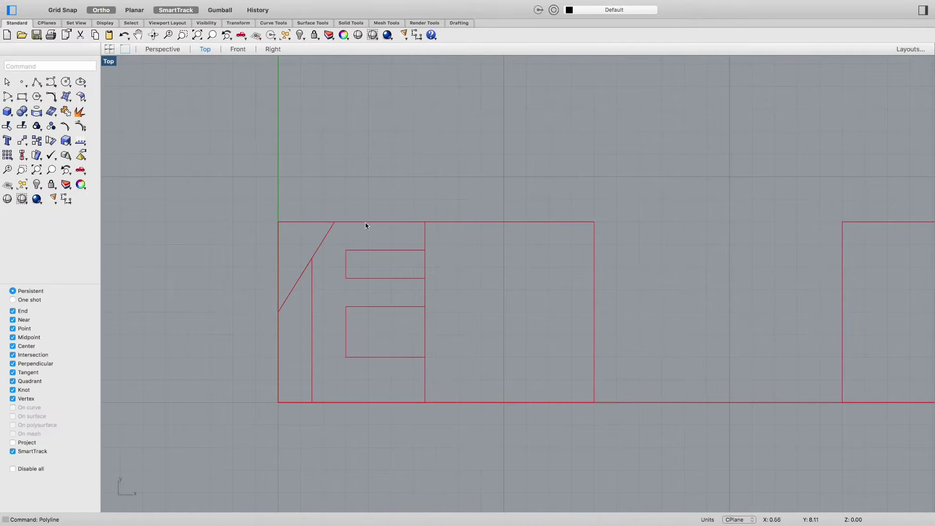
Trace a closed polyline around the E-shaped region beside the triangle, from the diagonal's upper end along the notches and back
key(Return)
click(334, 222)
click(425, 222)
click(425, 250)
click(345, 250)
click(346, 278)
click(425, 278)
click(425, 307)
click(346, 306)
click(311, 258)
click(334, 222)
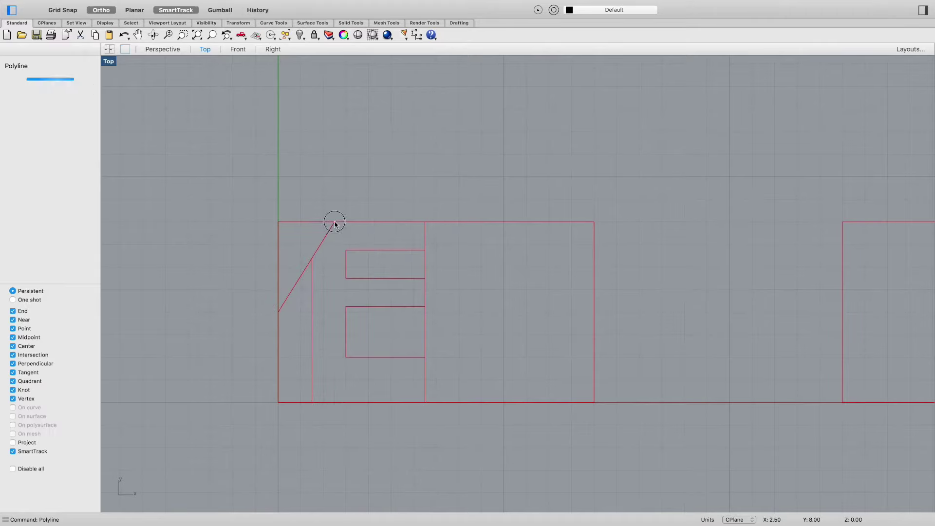
Trace a closed four-sided polyline around the narrow strip below the corner triangle, from the vertical line's upper end to the outline's lower corner
click(313, 292)
key(Escape)
key(Return)
click(312, 258)
click(312, 403)
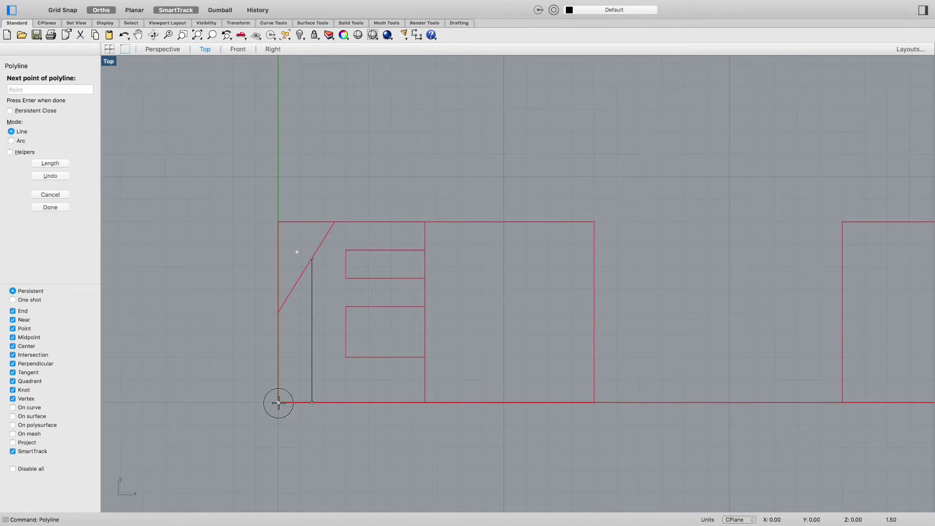
click(279, 402)
click(278, 222)
click(334, 222)
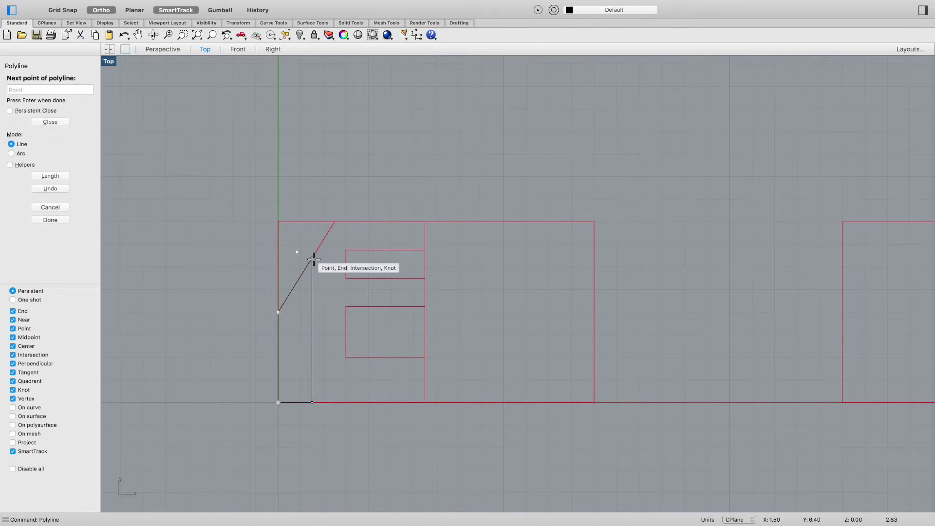
click(313, 260)
key(Return)
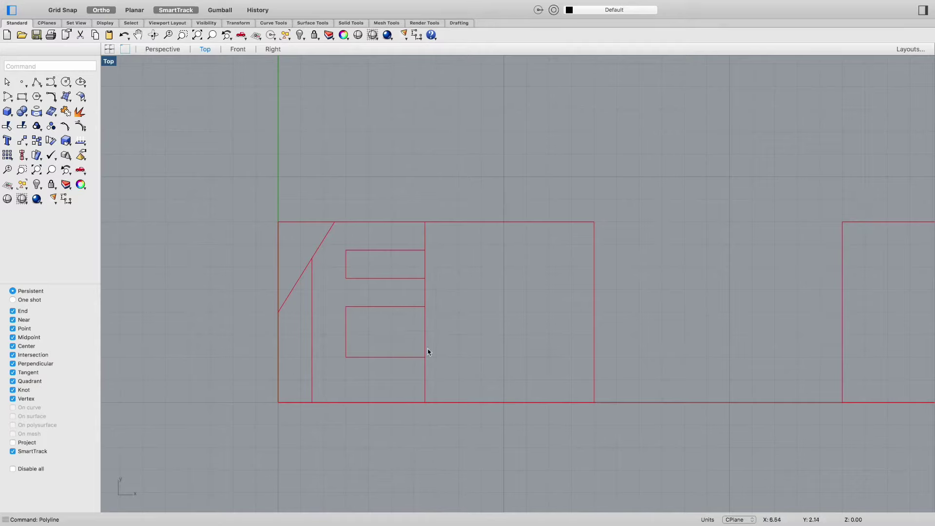
Trace a closed rectangular polyline around the upper notch of the E-shaped region
key(Return)
click(345, 251)
click(345, 278)
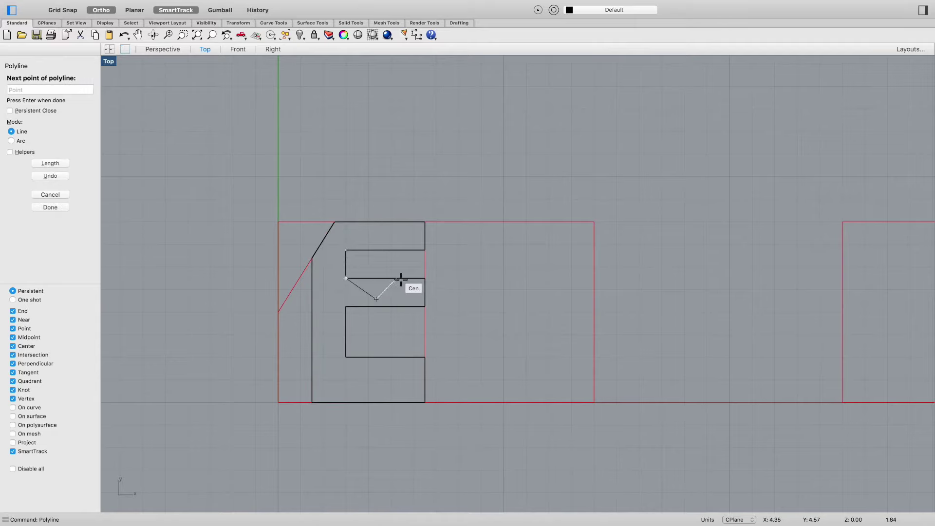
click(426, 278)
click(425, 250)
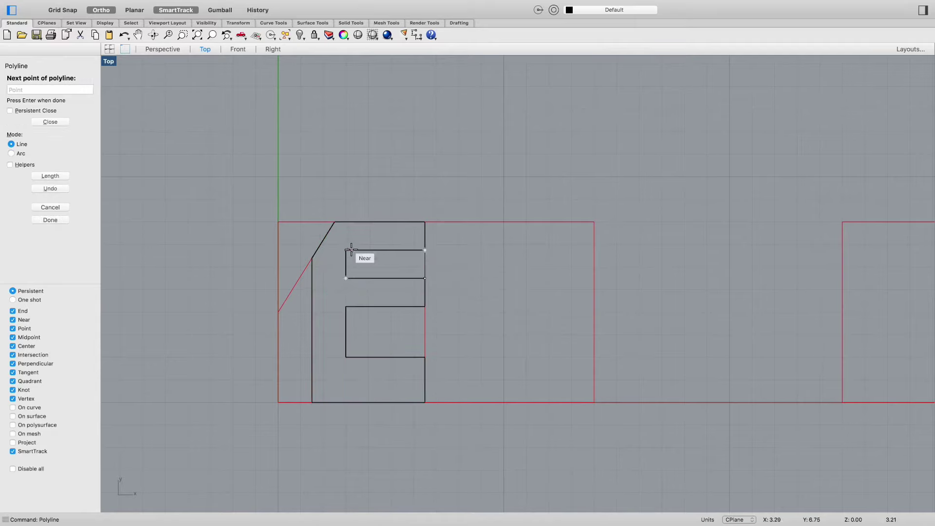
click(346, 250)
Trace a closed rectangular polyline around the lower, taller notch of the E-shaped region
key(Return)
click(346, 306)
click(426, 306)
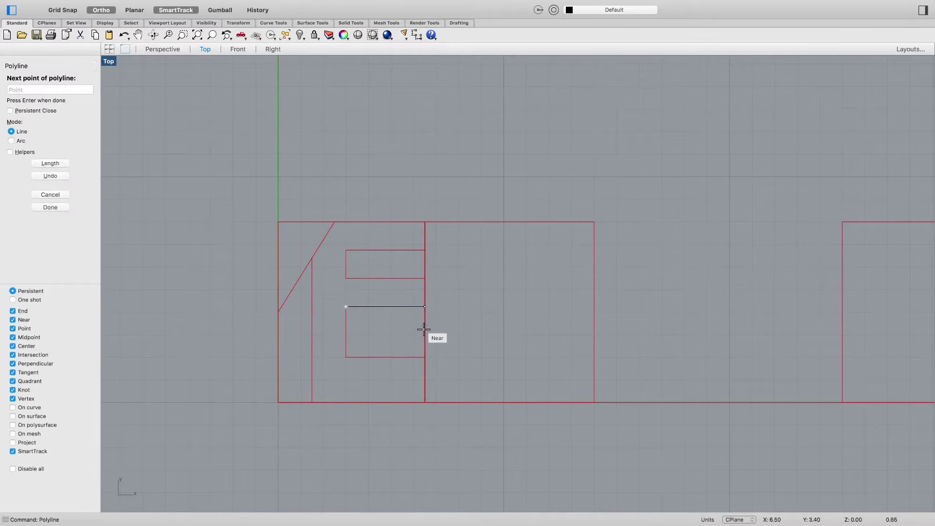
click(425, 358)
click(346, 357)
click(345, 308)
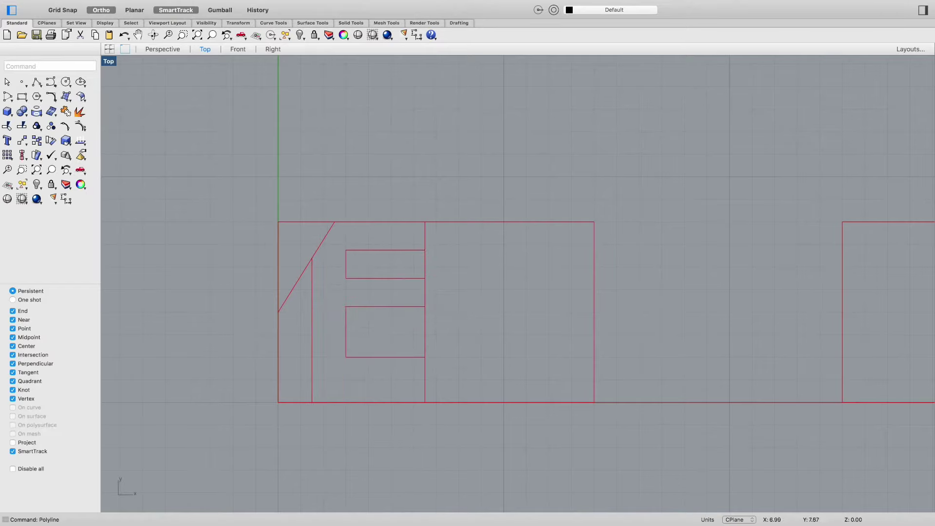
Draw a closed polyline for the central vertical strip, 1 unit wide and spanning the outline's full height, beside the E-shaped region
key(Return)
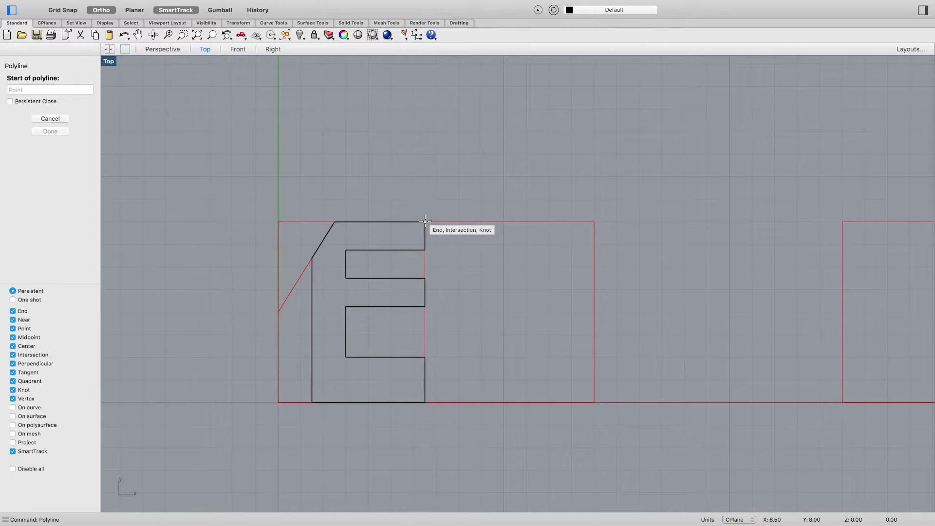
click(425, 222)
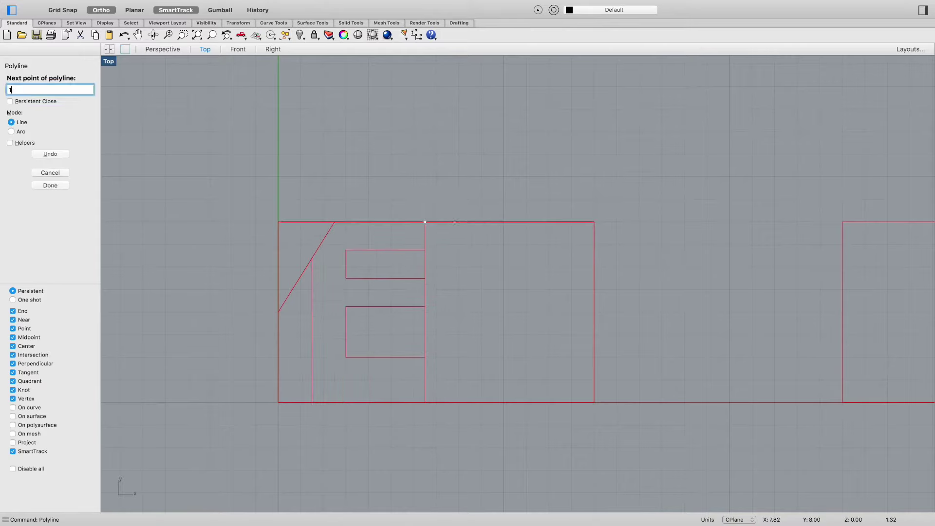
click(450, 228)
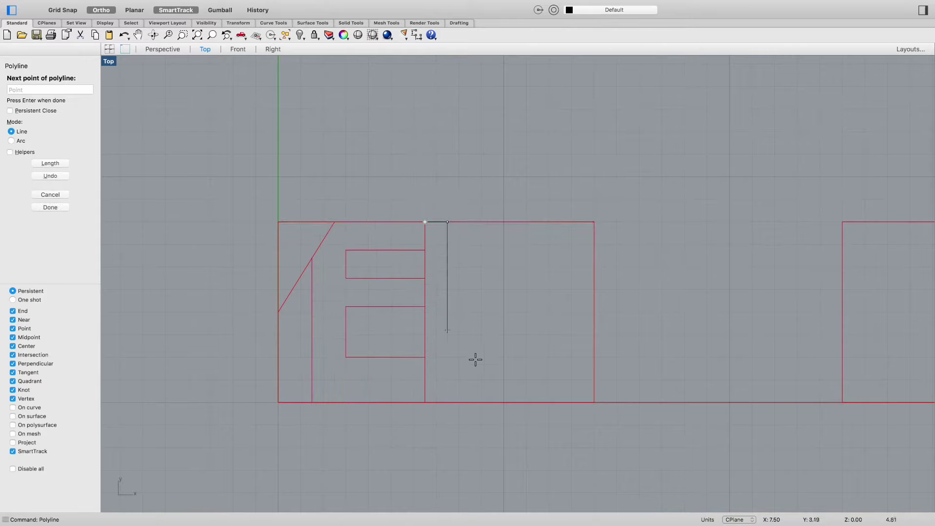
click(448, 402)
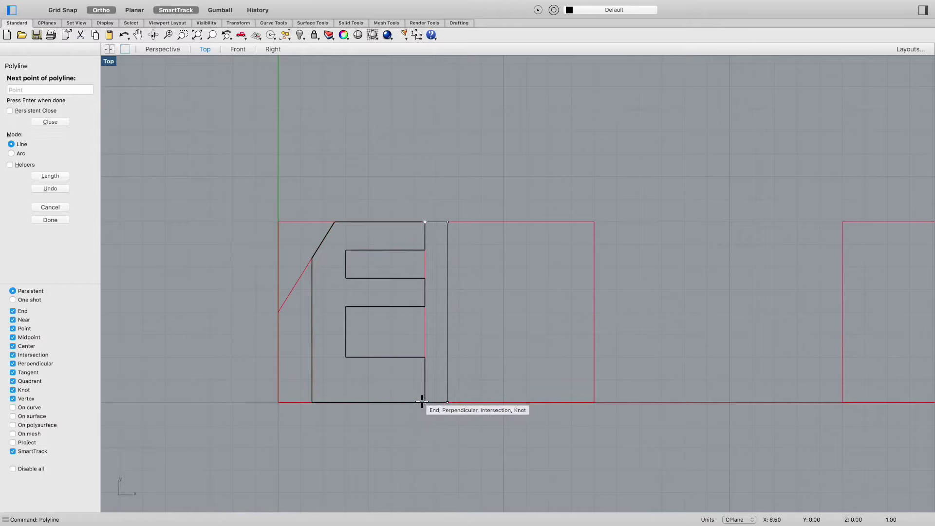
click(424, 403)
click(424, 223)
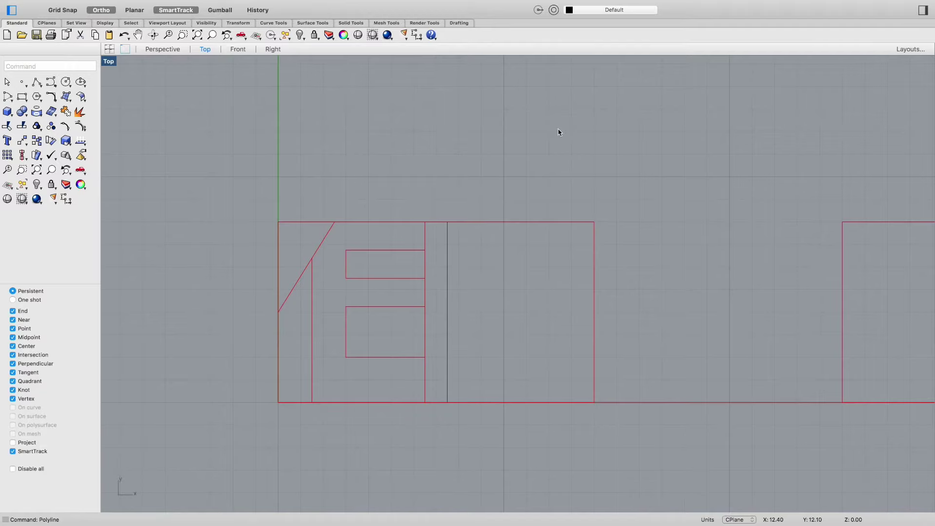
text(katers)
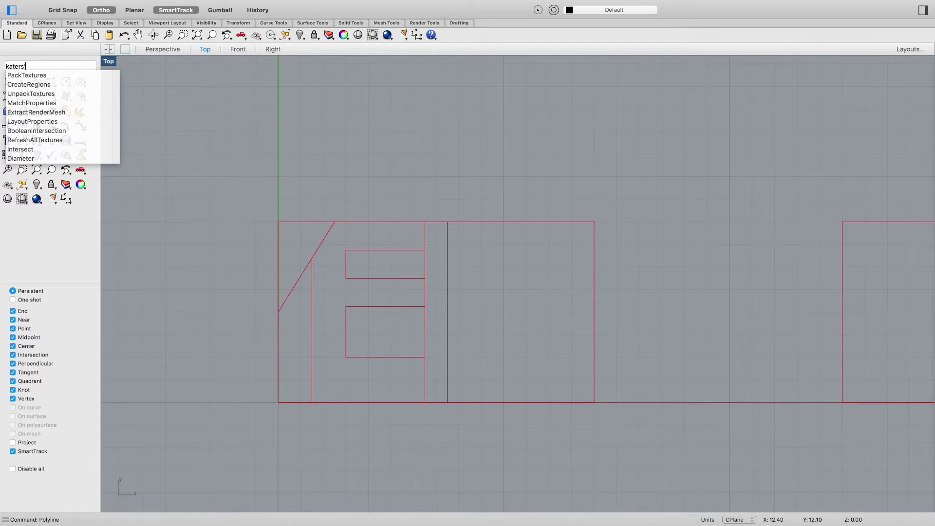
key(Escape)
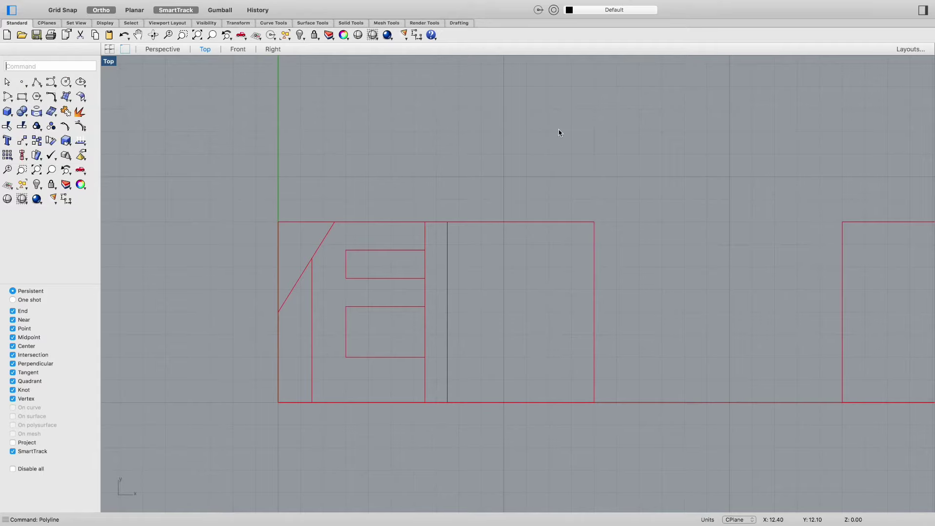
text(Layers)
key(Return)
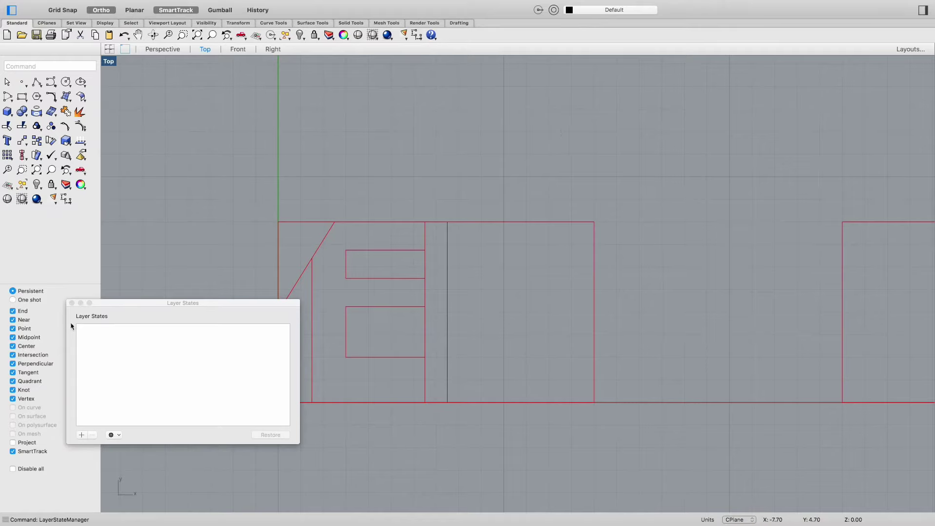
click(72, 303)
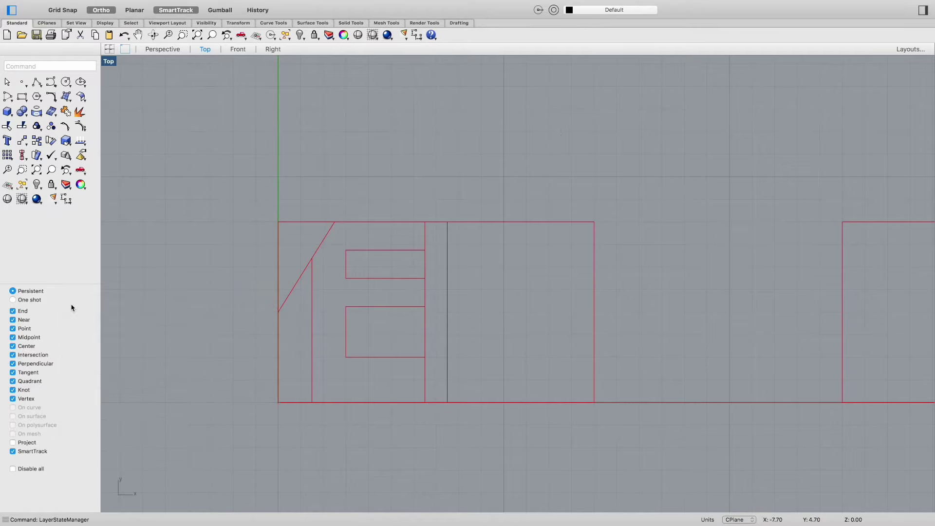
Open the layer manager, hide the Lines layer, and move the manager clear of the drawing
text(Layer)
key(Return)
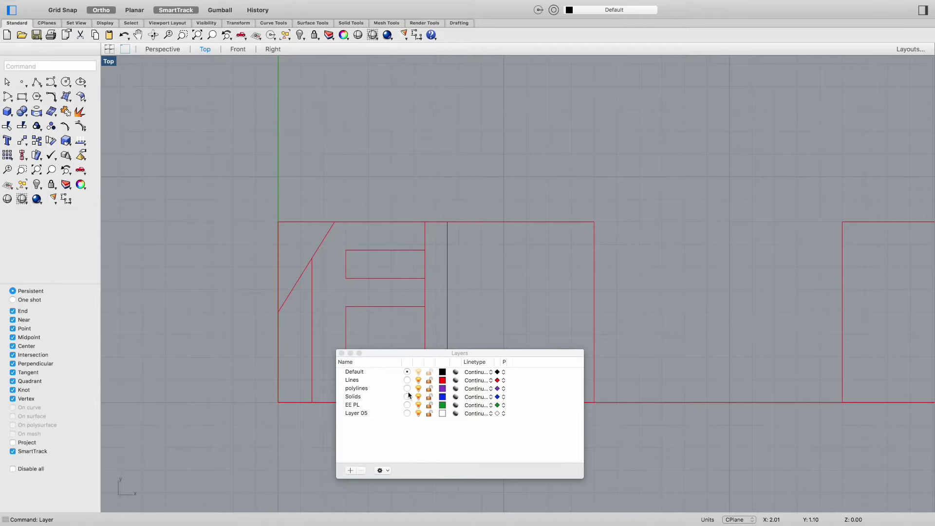
click(417, 380)
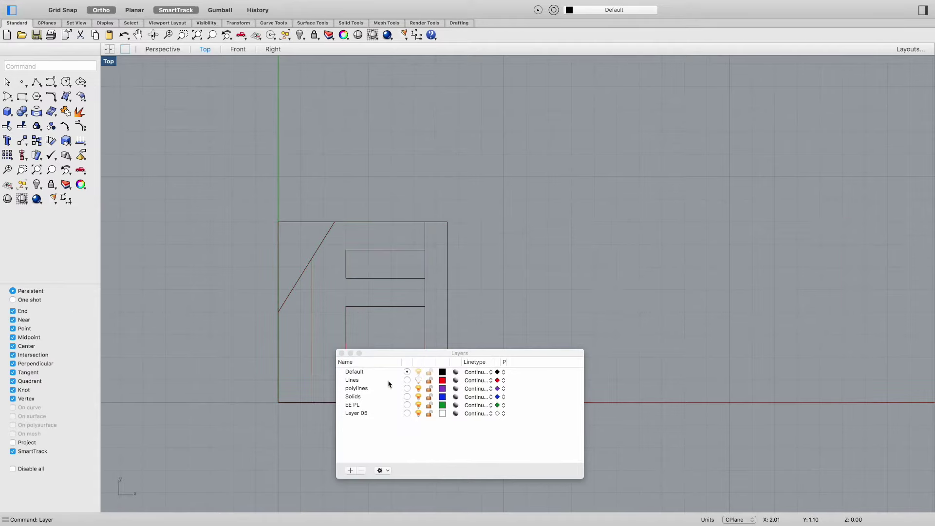
drag(407, 354, 271, 67)
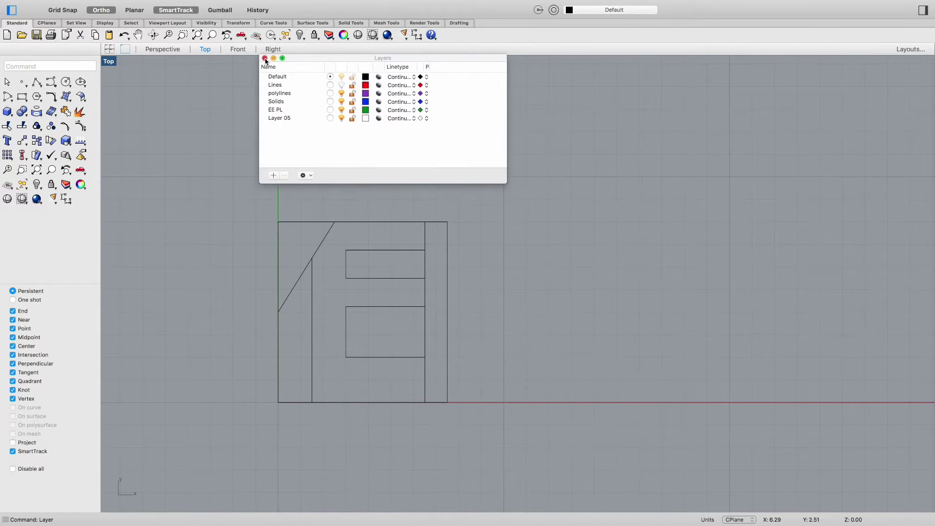
Mirror a copy of the five closed polylines beside the central strip across the strip's vertical midline
click(447, 228)
click(410, 199)
drag(234, 445, 440, 206)
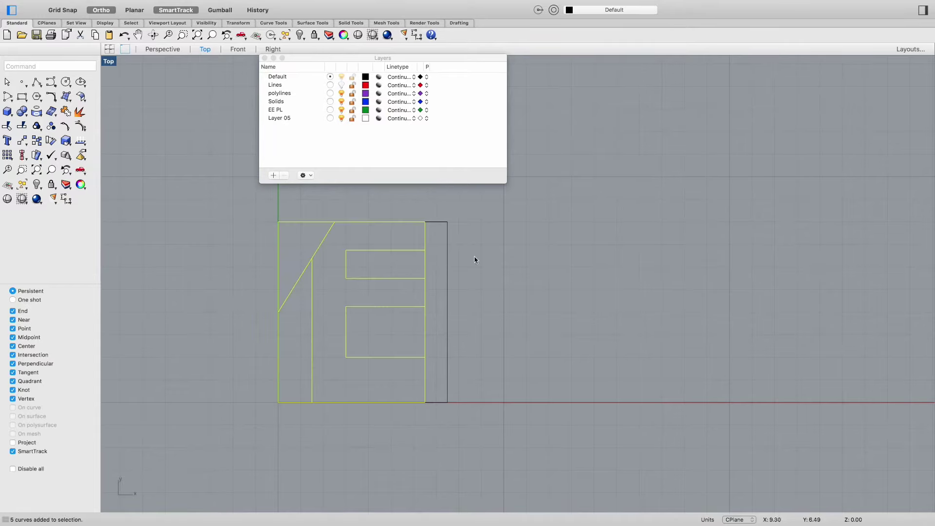
text(Mirror)
key(Return)
click(437, 222)
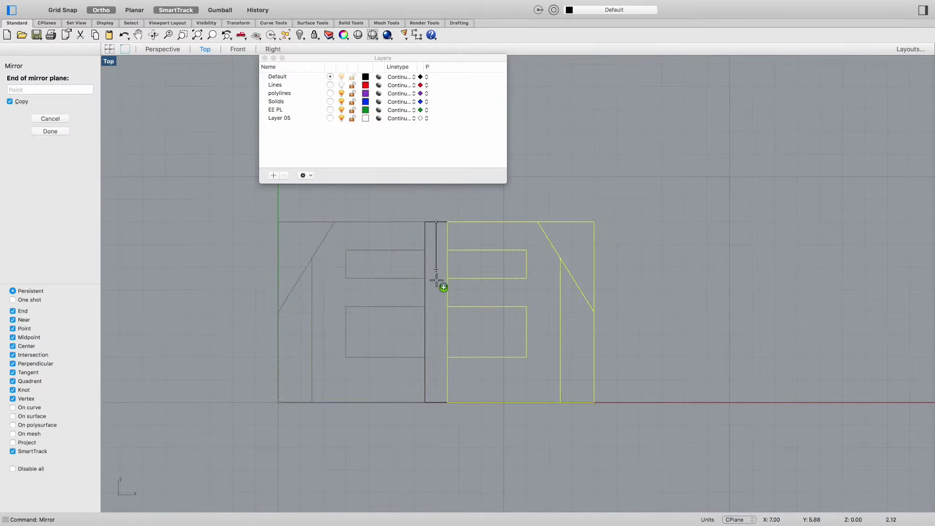
click(437, 402)
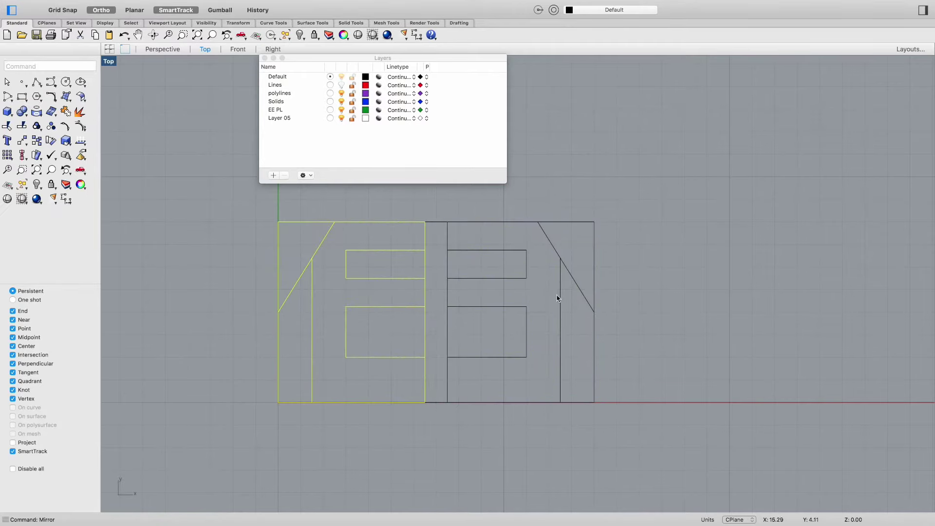
click(610, 279)
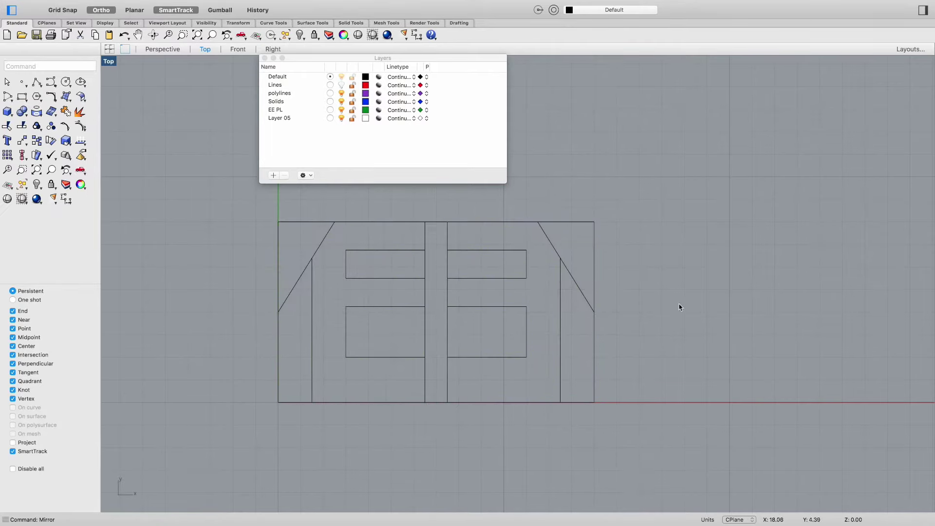
Close the layer manager and show the mirrored polylines in the Perspective view
right_drag(633, 380, 643, 366)
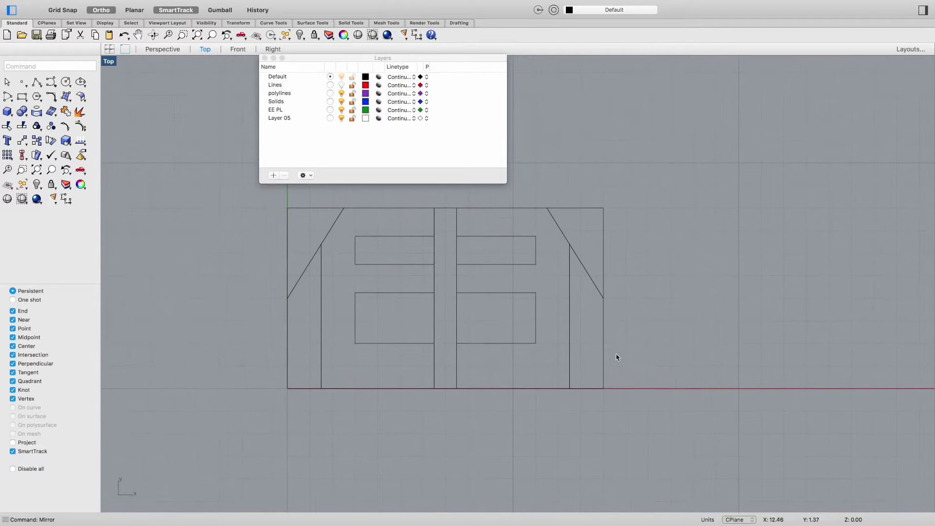
scroll(760, 338, down, 3)
scroll(762, 338, up, 3)
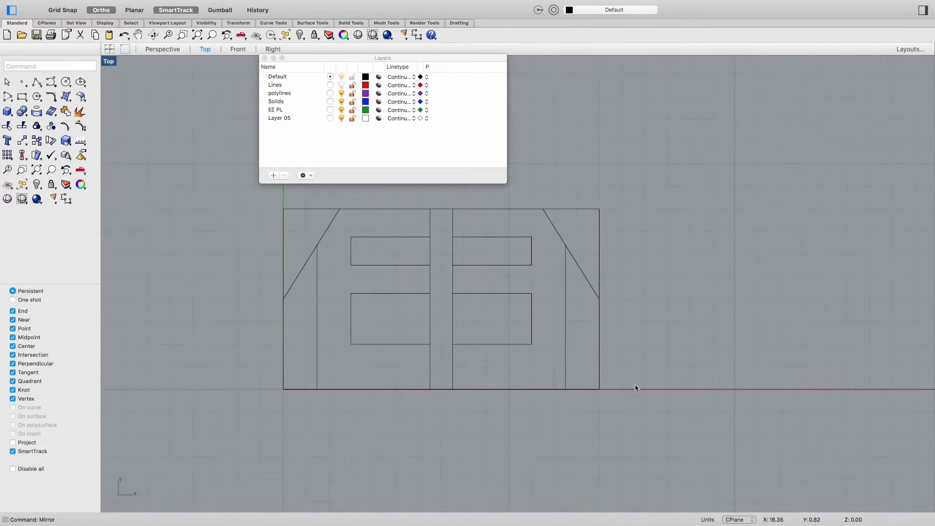
click(264, 58)
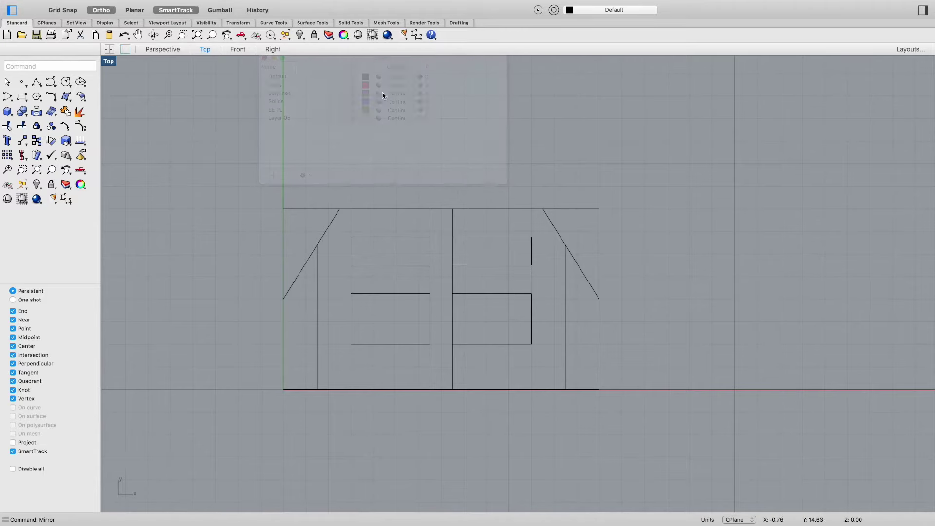
click(162, 50)
scroll(163, 396, up, 5)
right_drag(233, 355, 366, 363)
scroll(236, 378, down, 3)
scroll(205, 378, up, 6)
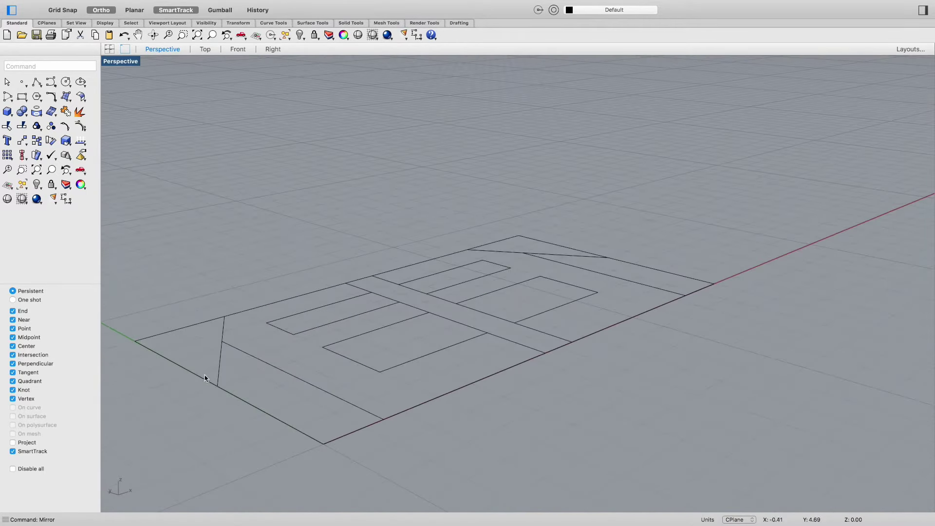
Extrude the triangular corner polyline nearest the Y axis into a solid 1 unit high with ExtrudeCrv
click(221, 356)
click(208, 344)
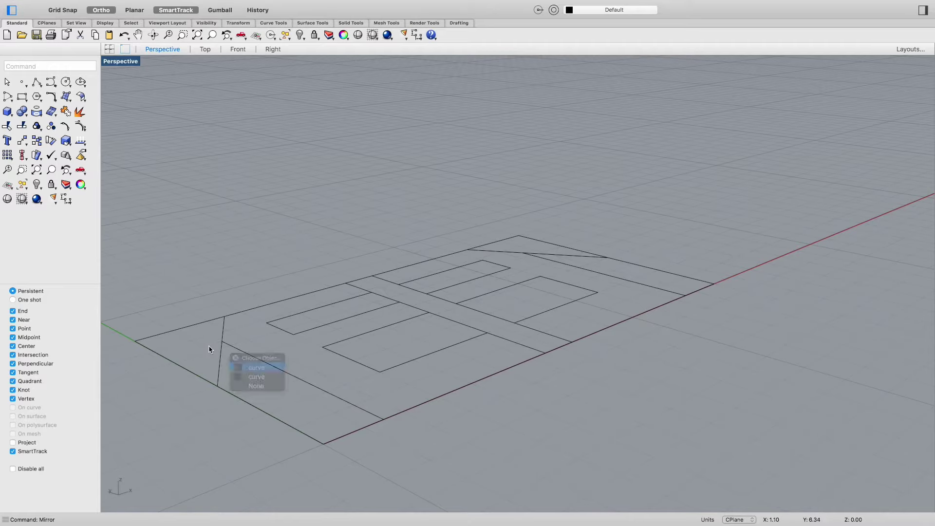
text(Ex)
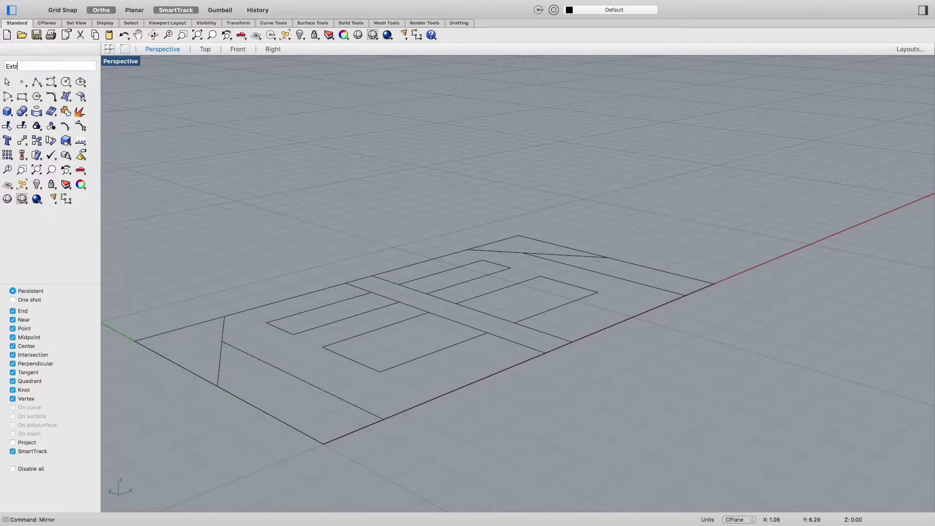
text(tr)
key(Return)
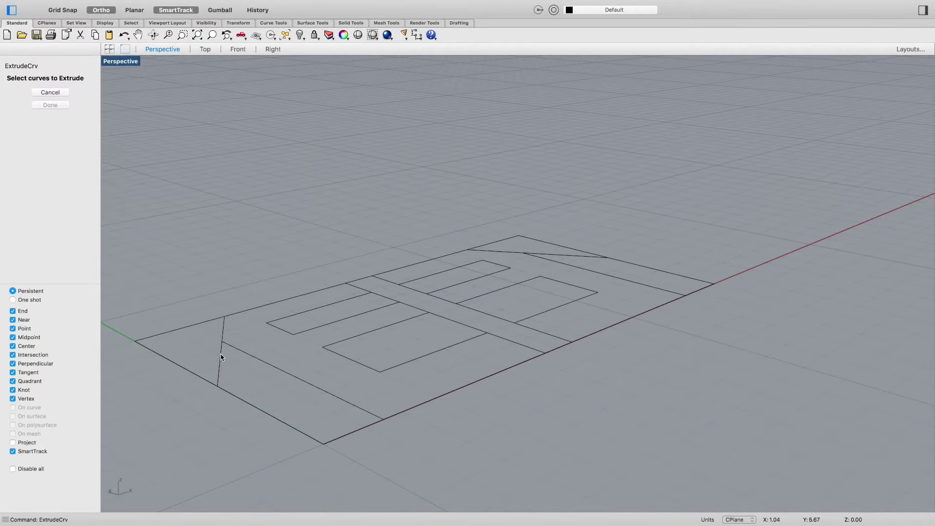
click(222, 357)
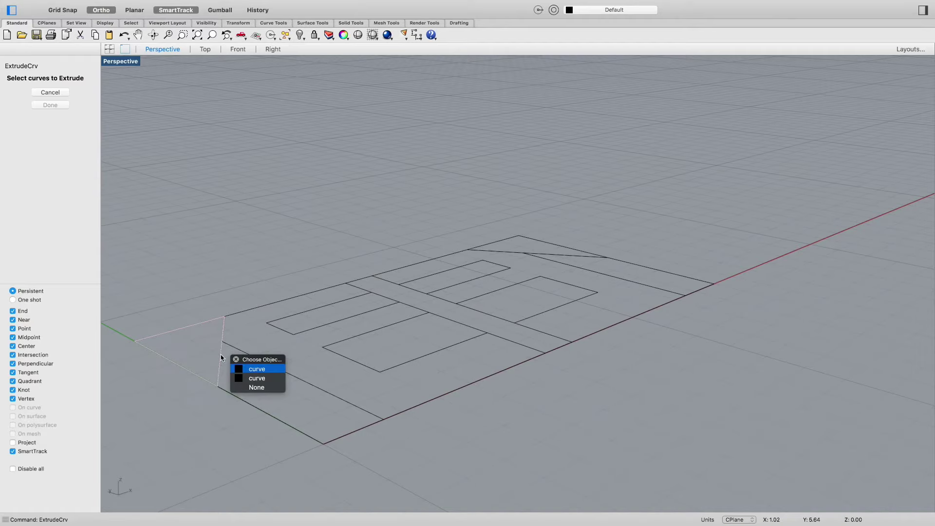
key(Return)
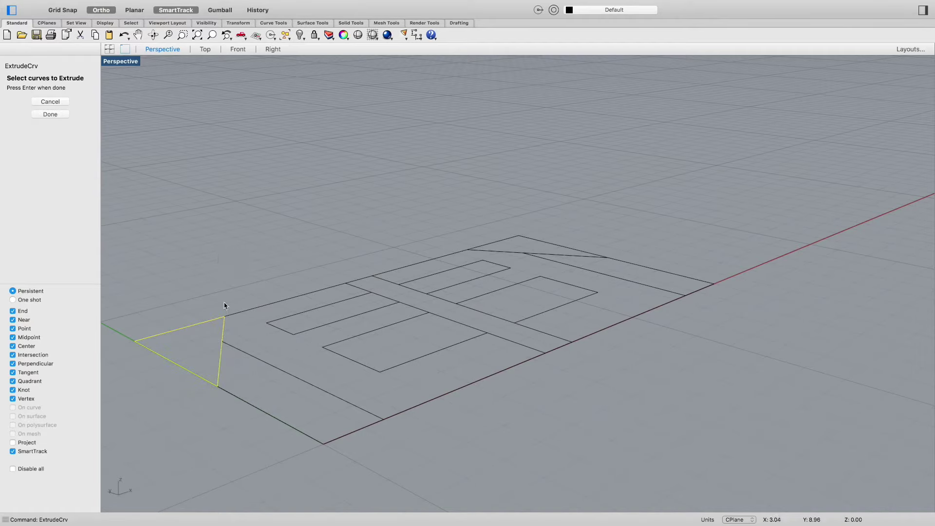
key(Return)
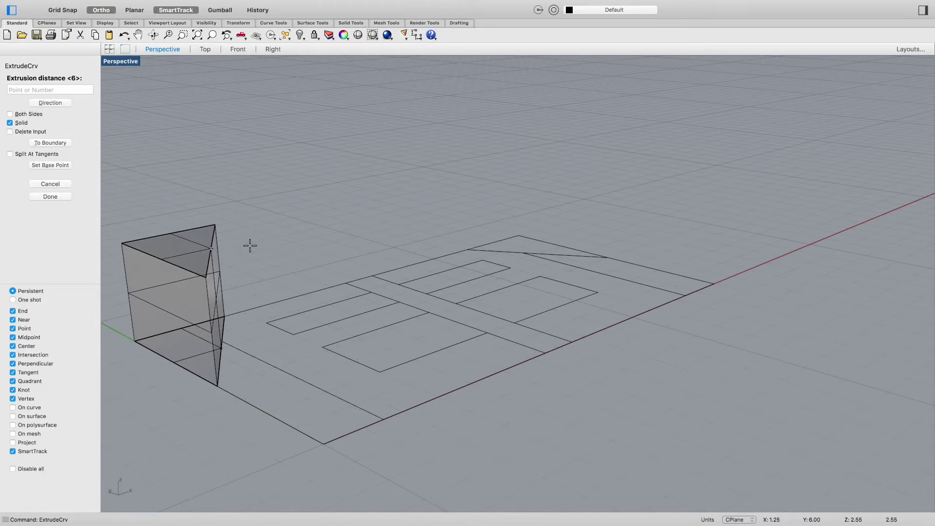
text(1)
key(Return)
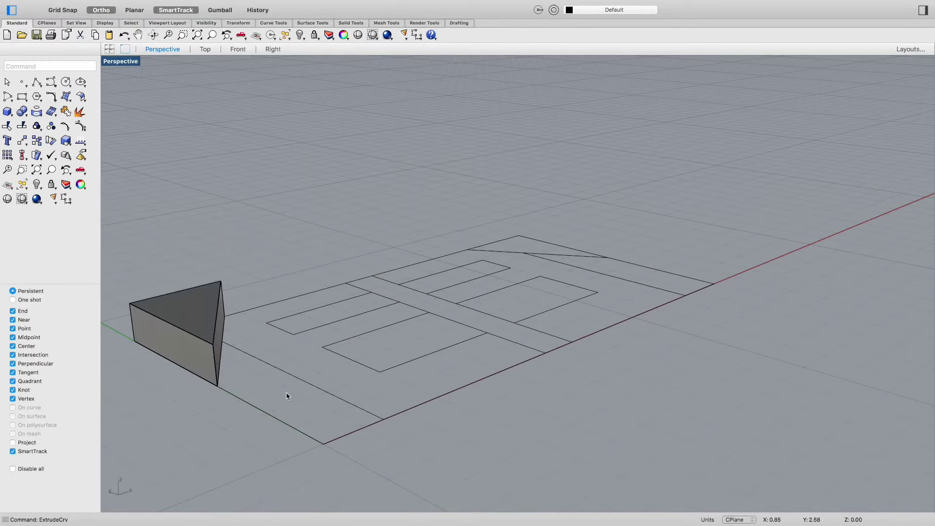
key(Return)
click(292, 427)
key(Return)
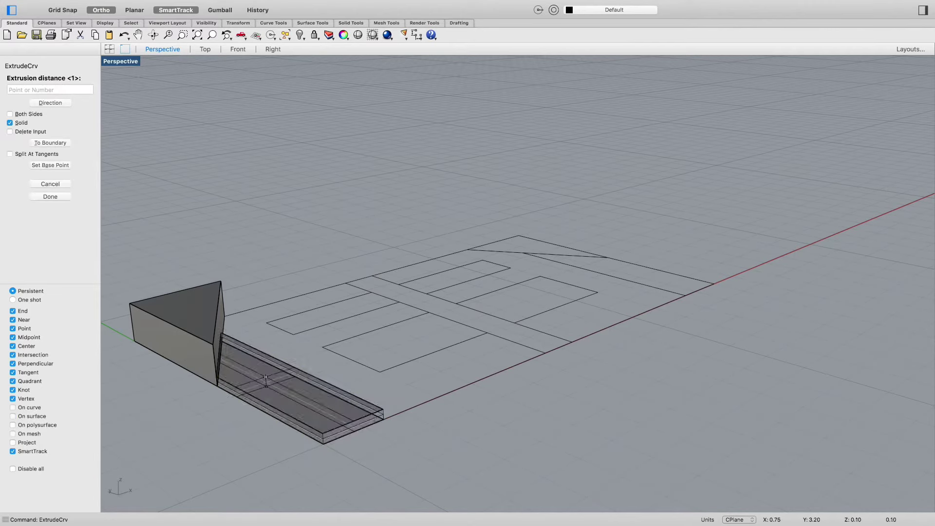
text(1)
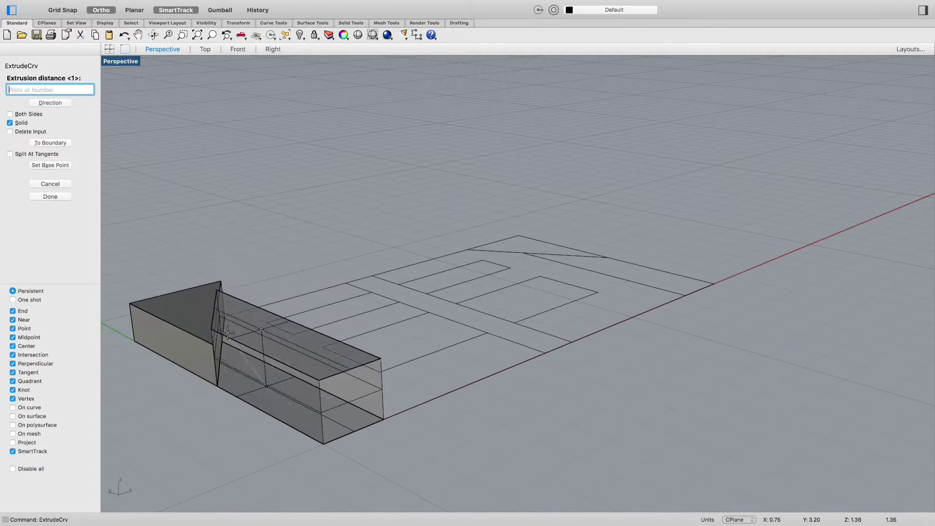
key(Escape)
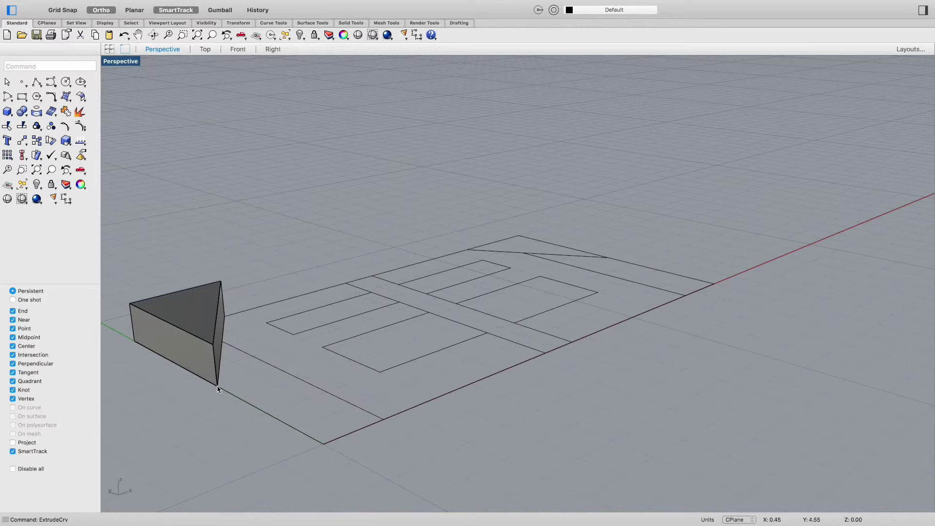
Delete the triangular corner solid and extrude the neighbouring edge strip polyline into a solid 1 unit high with ExtrudeCrv
click(203, 343)
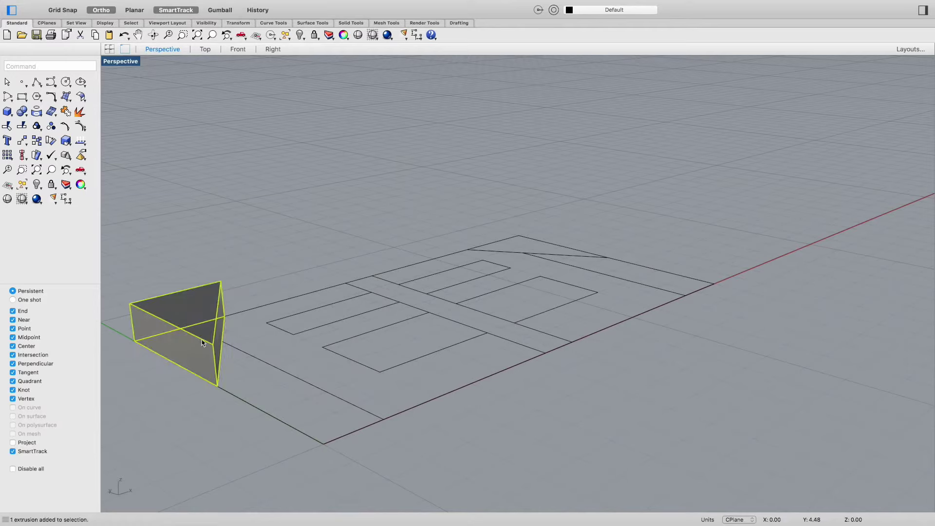
key(Delete)
click(262, 418)
text(ExtrudeCrv)
key(Return)
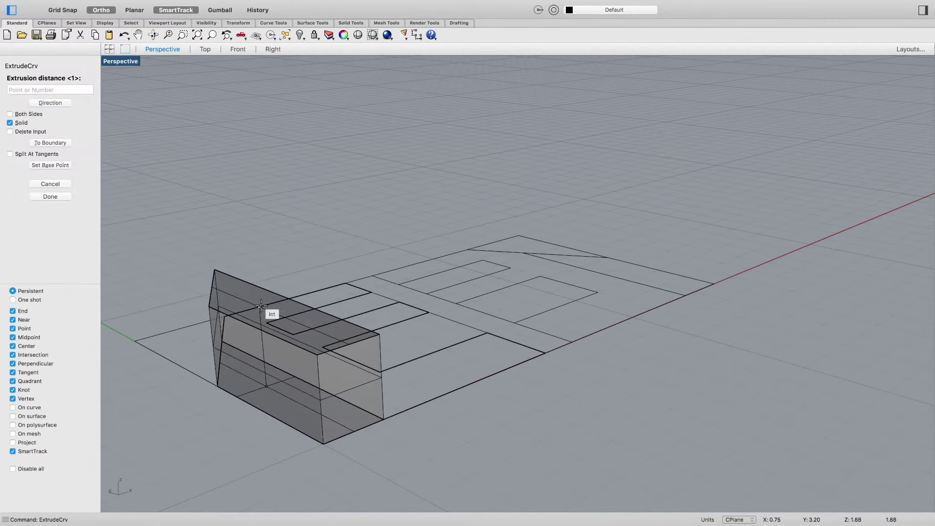
click(263, 310)
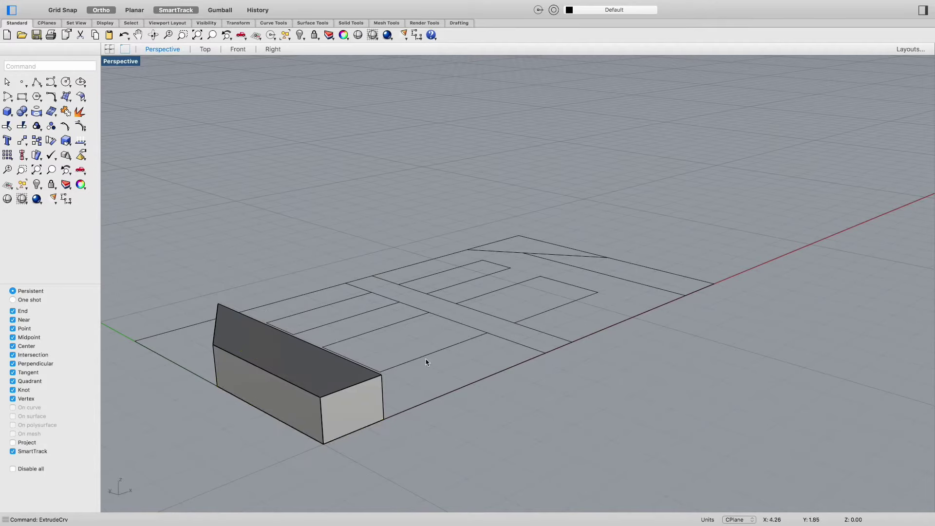
Extrude the large E-shaped polyline beside the edge strip into a solid 1.75 units high
click(420, 363)
click(449, 372)
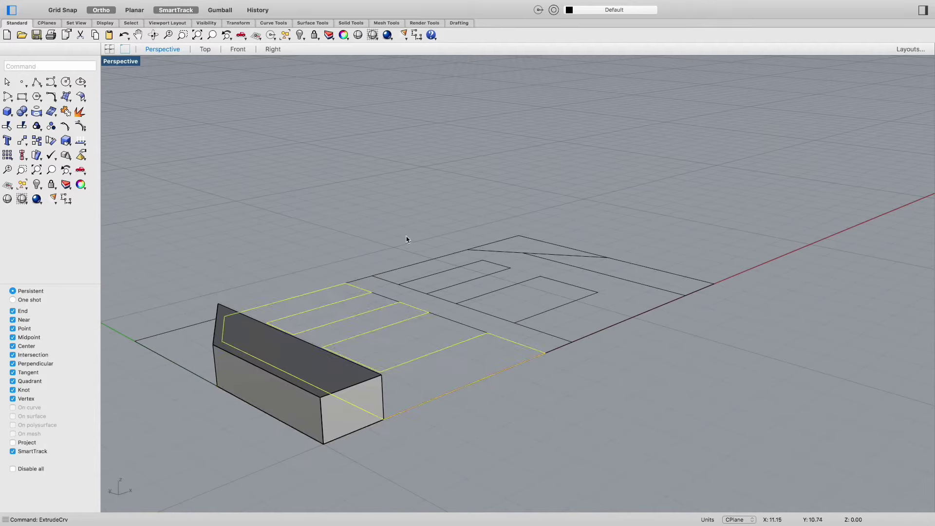
key(Return)
text(1)
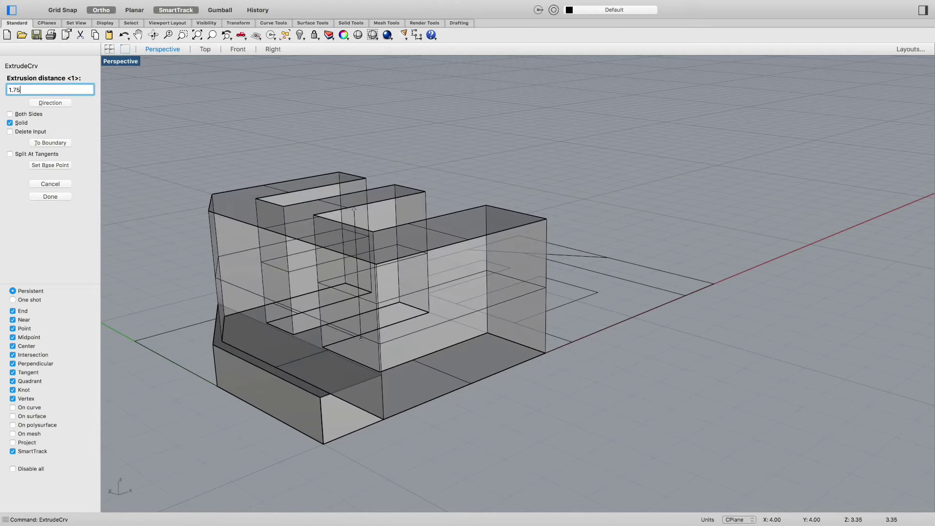
text(.75)
key(Return)
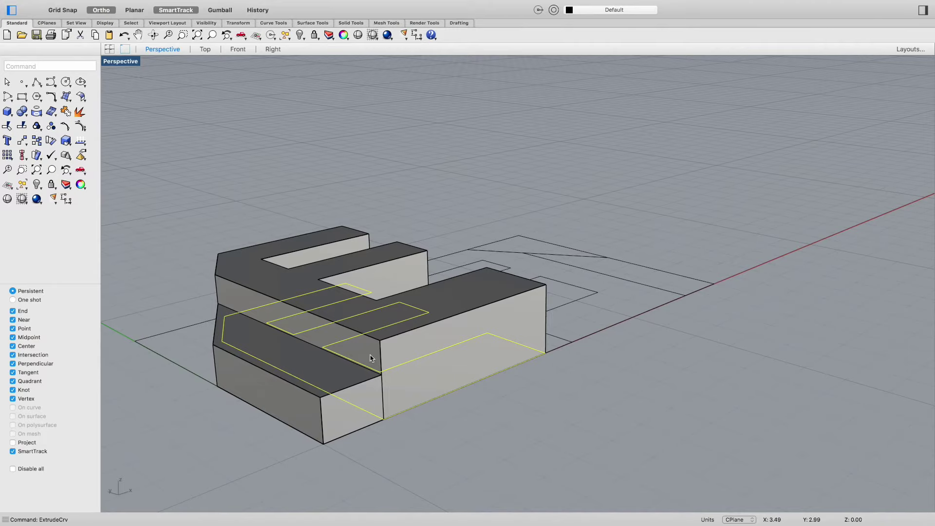
Extrude the larger rectangular polyline inside the E-shaped solid's recess into a solid 1 unit high
click(582, 417)
right_drag(582, 418, 561, 472)
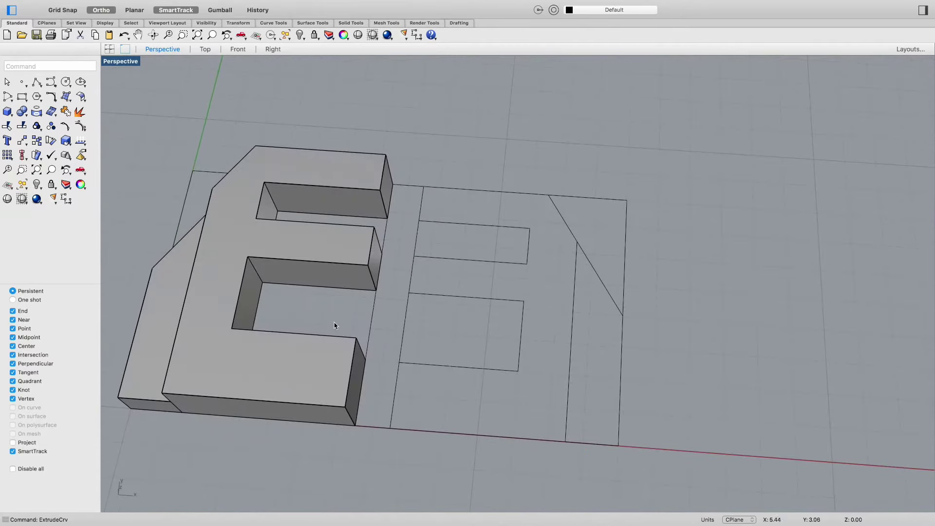
click(370, 325)
key(Escape)
click(330, 292)
click(366, 304)
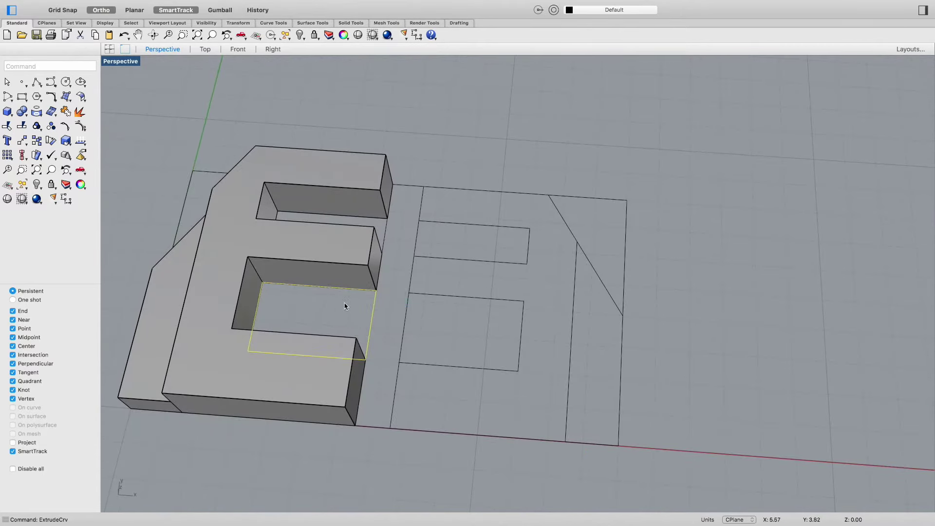
key(Return)
text(-1)
key(Return)
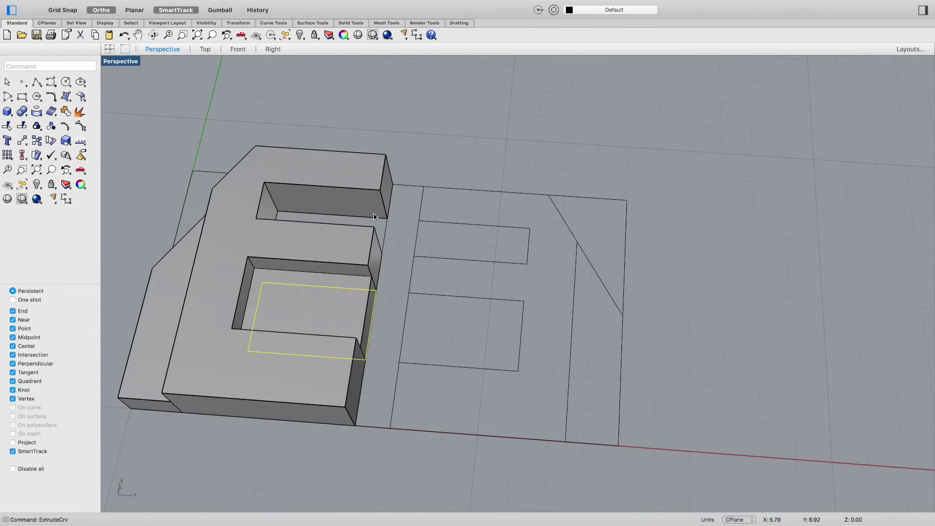
Extrude the smaller rectangular polyline in the E-shaped solid's other recess into a solid 1 unit high
click(384, 242)
click(414, 250)
key(Return)
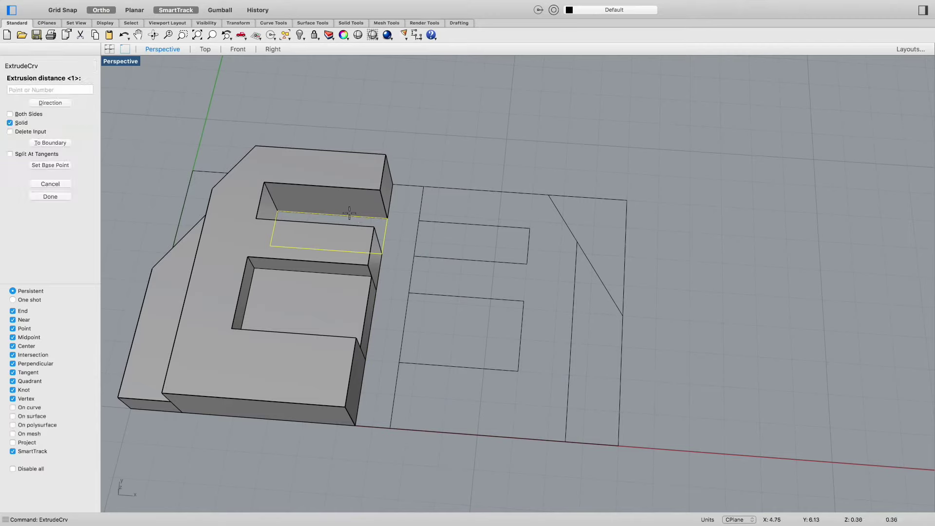
key(Escape)
right_drag(463, 209, 595, 278)
key(Escape)
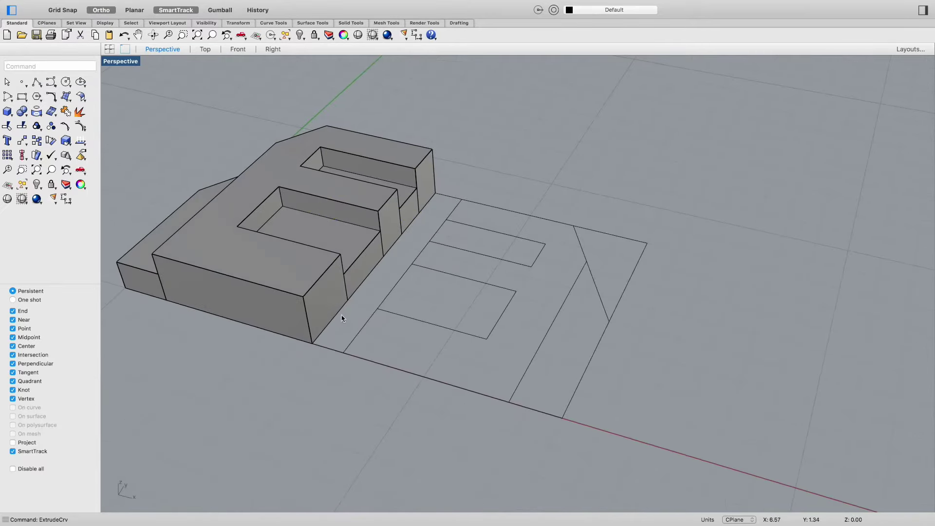
Extrude the long central strip polyline next to the E-shaped solid into a solid 1.5 units high
click(366, 329)
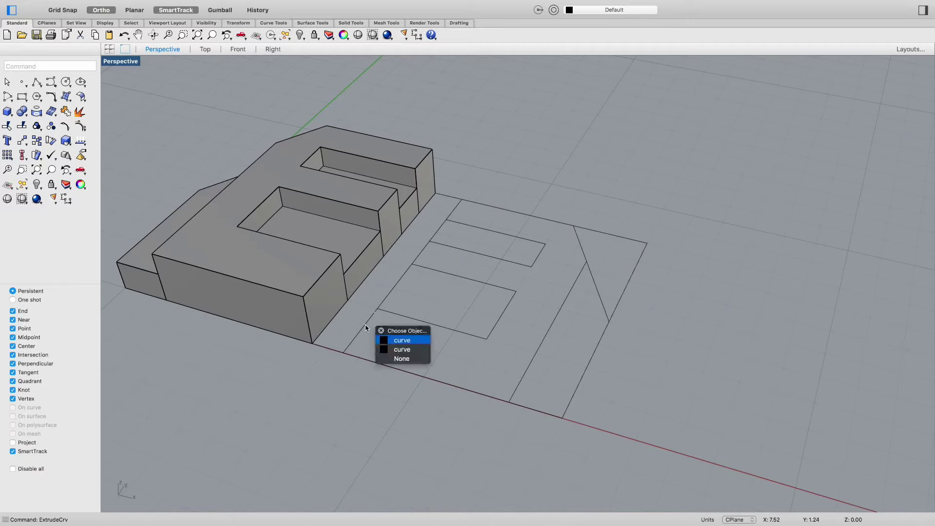
key(Escape)
key(Return)
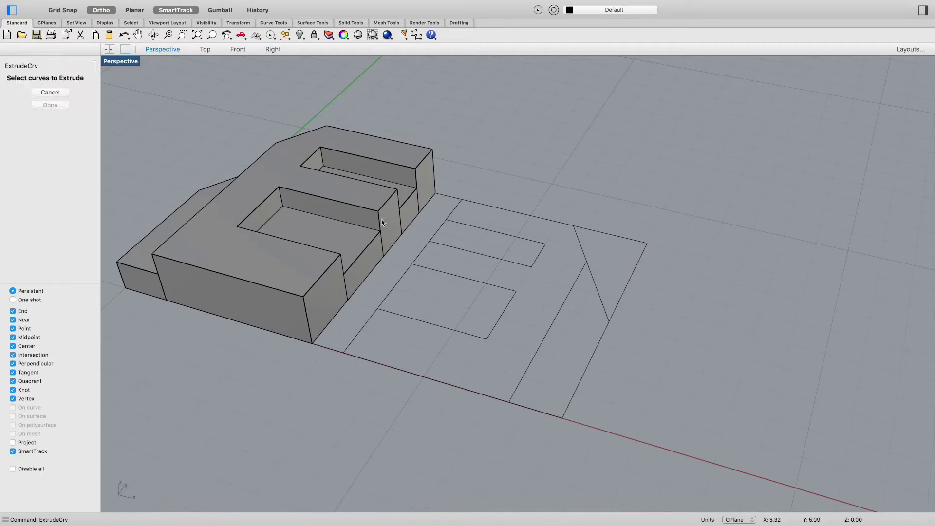
click(411, 267)
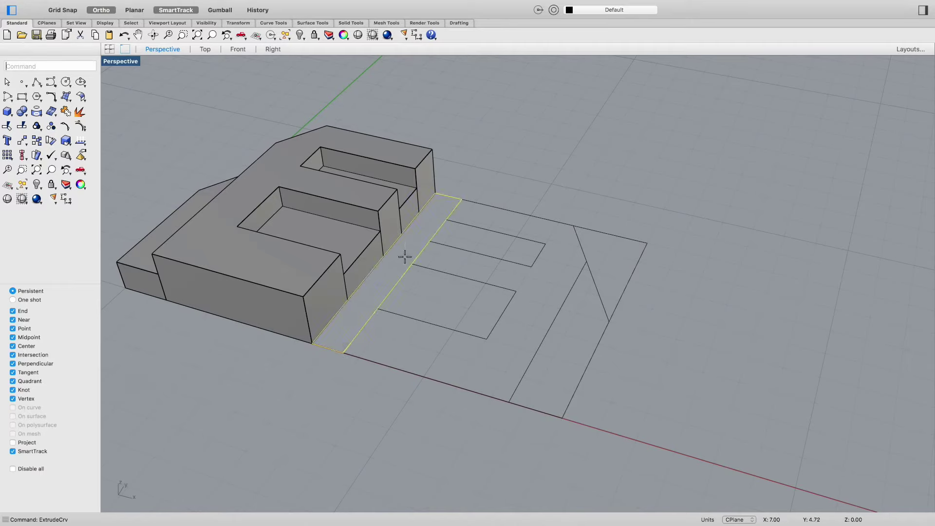
key(Return)
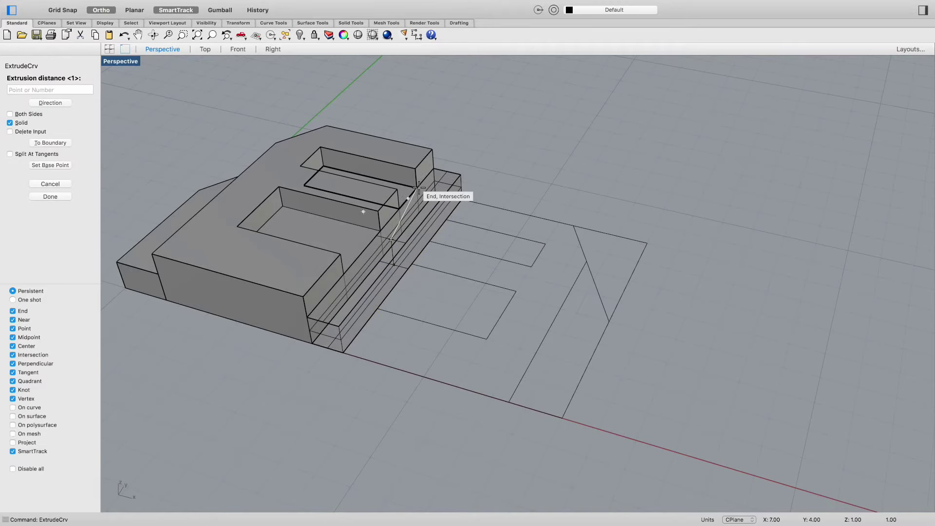
text(1.)
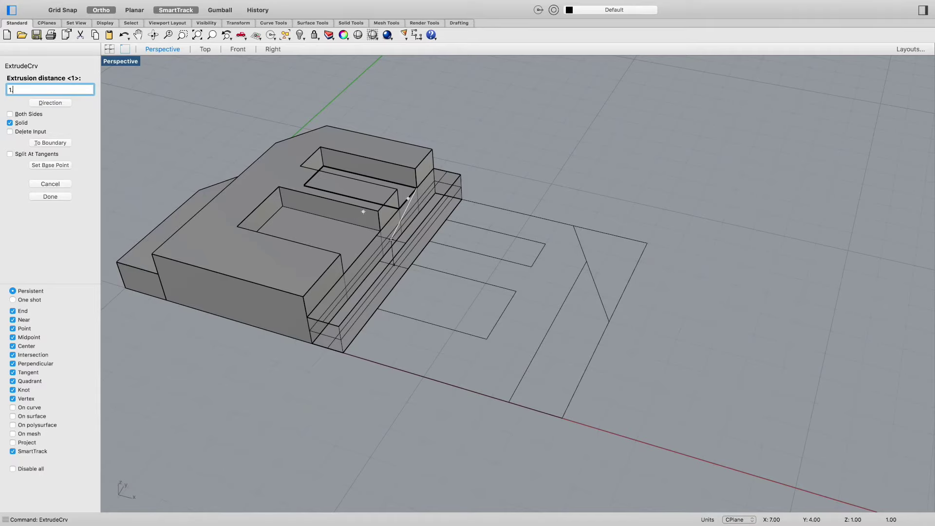
key(Return)
Mirror a copy of the edge strip, E-shaped and central strip solids across the central strip's lengthwise midline
right_drag(455, 397, 341, 424)
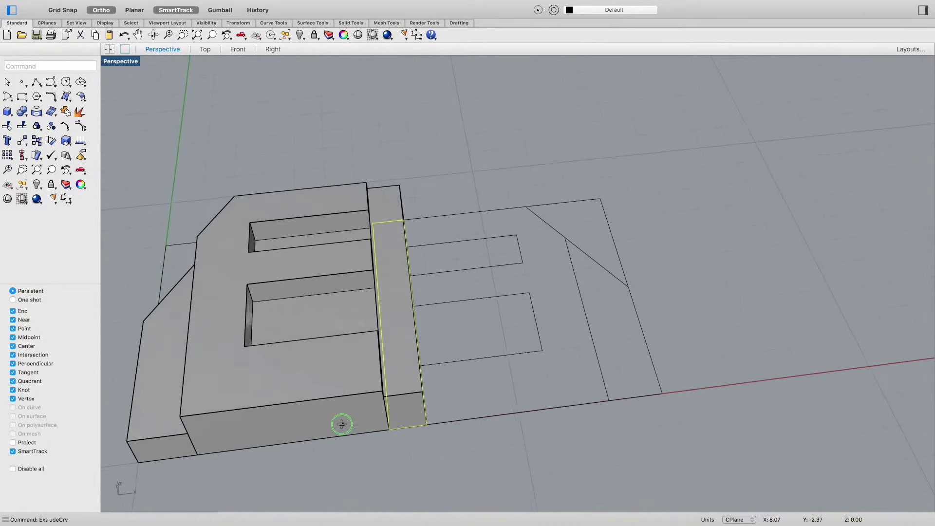
right_click(456, 371)
key(Escape)
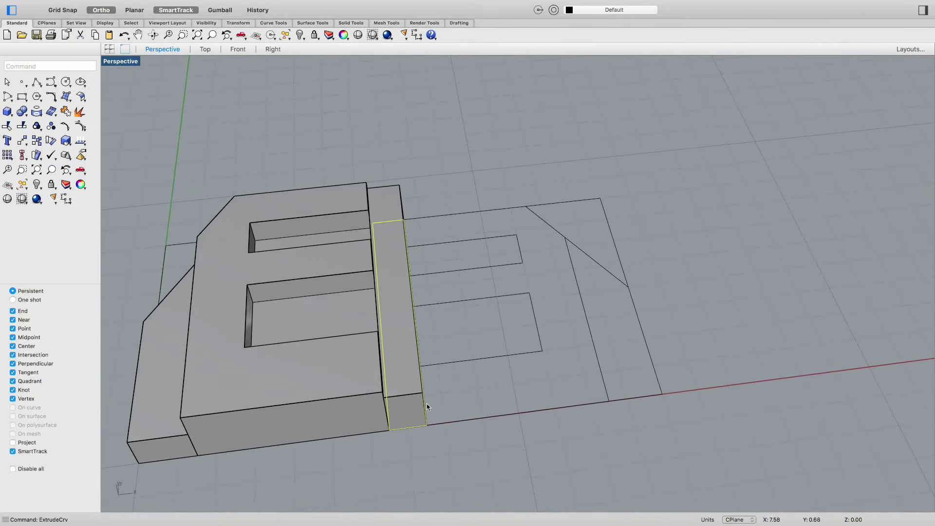
scroll(253, 399, down, 3)
click(220, 407)
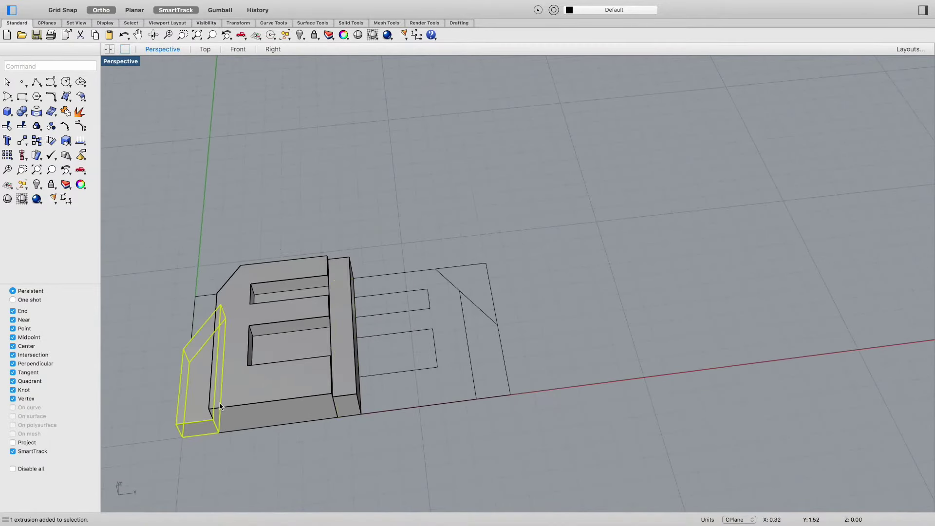
click(294, 400)
shift+click(358, 395)
shift+click(186, 400)
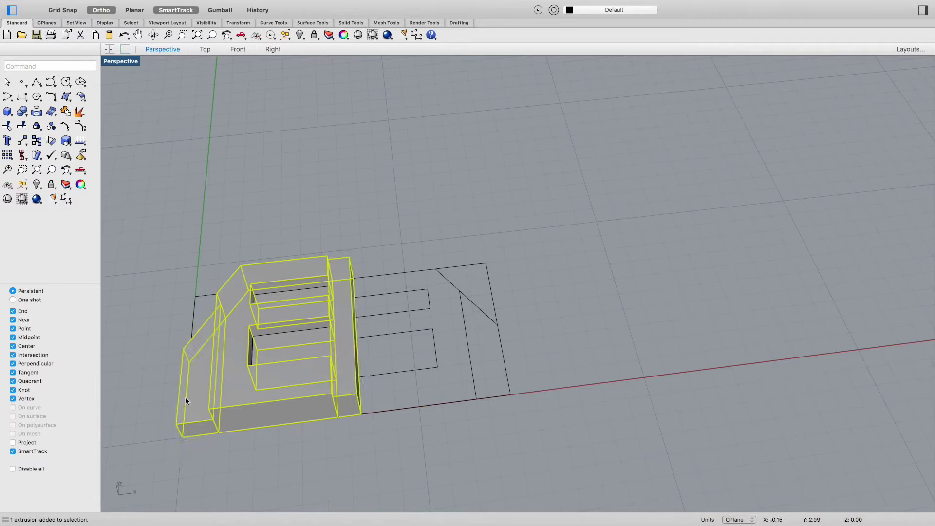
text(mirror)
key(Return)
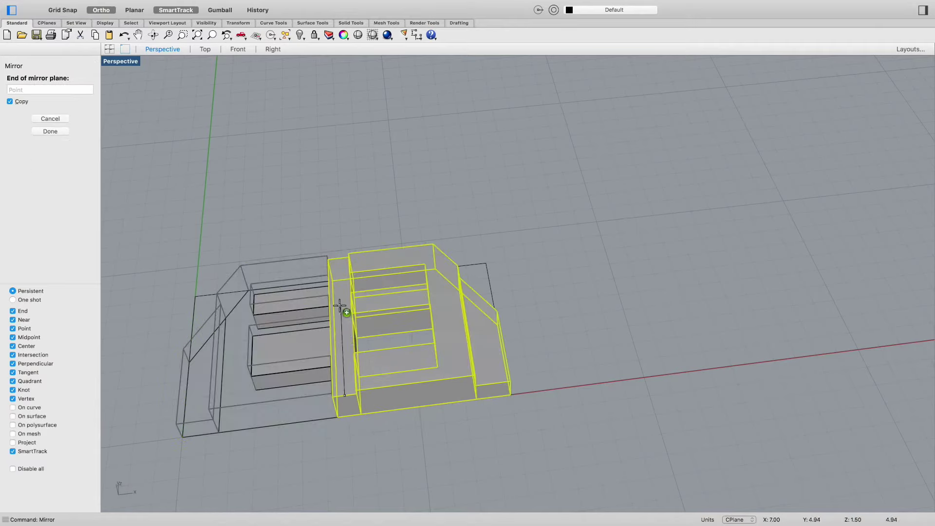
click(341, 246)
key(Escape)
Mirror a copy of the two rectangular recess solids across the central strip's midline into the opposite recesses
right_drag(507, 469, 310, 408)
key(Escape)
click(316, 382)
click(305, 319)
key(Return)
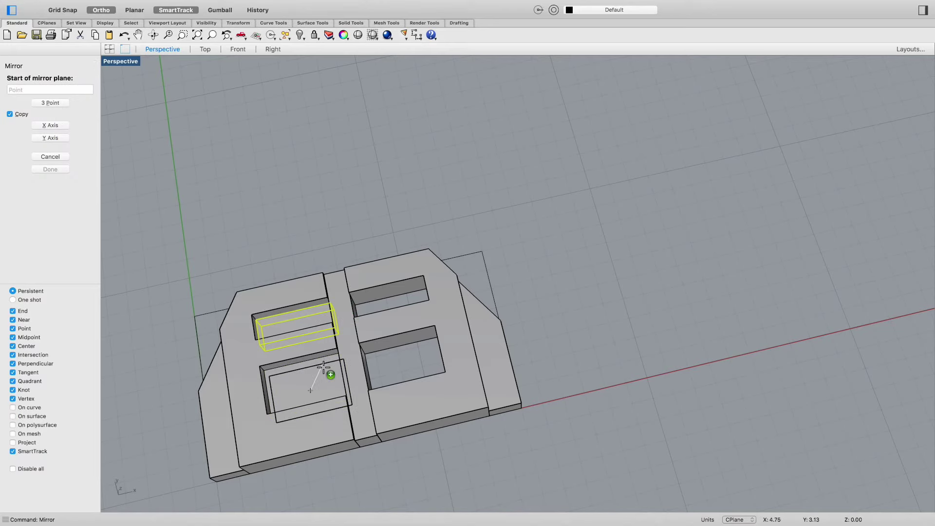
key(Escape)
shift+click(323, 374)
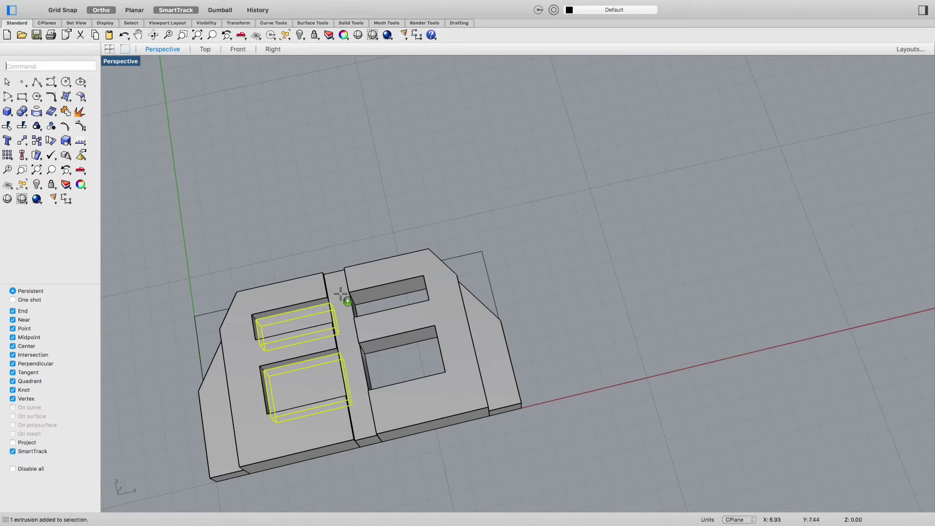
key(Return)
click(334, 274)
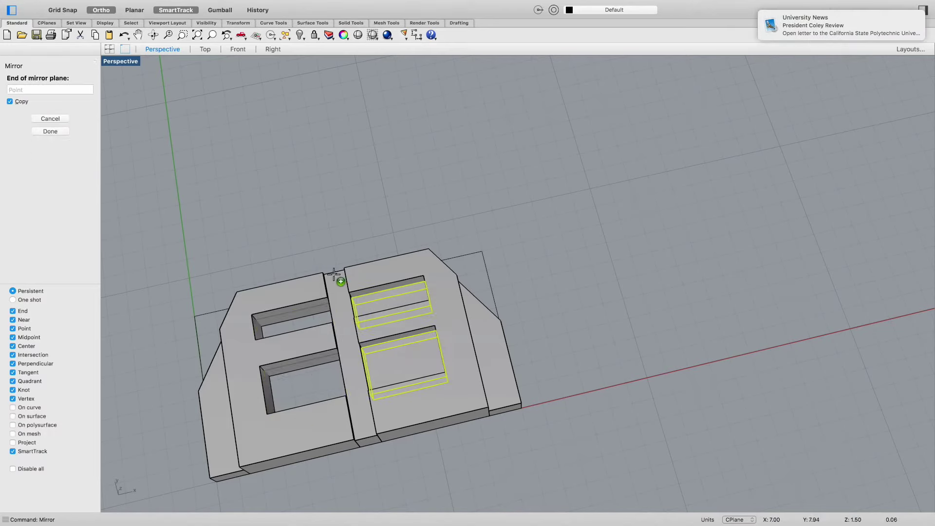
click(366, 438)
key(Return)
Examine the mirrored solids from several angles in the Perspective view, including the heights of both halves
right_drag(390, 441, 441, 432)
key(Escape)
right_drag(334, 407, 576, 434)
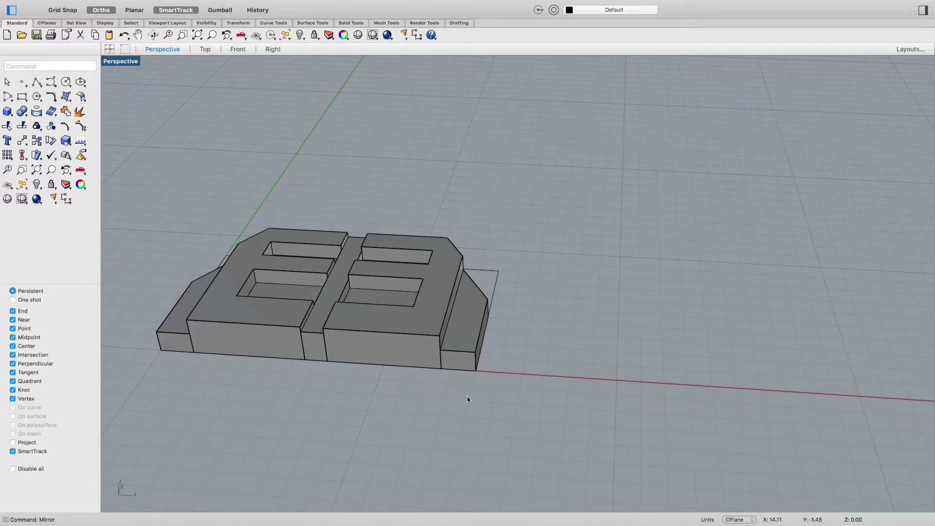
right_click(507, 420)
click(478, 423)
right_drag(368, 443, 444, 440)
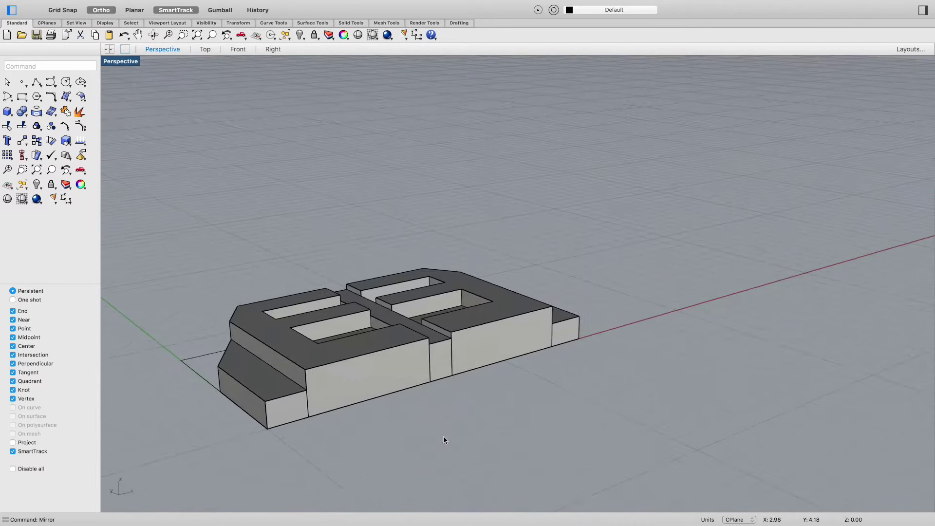
right_drag(549, 378, 573, 384)
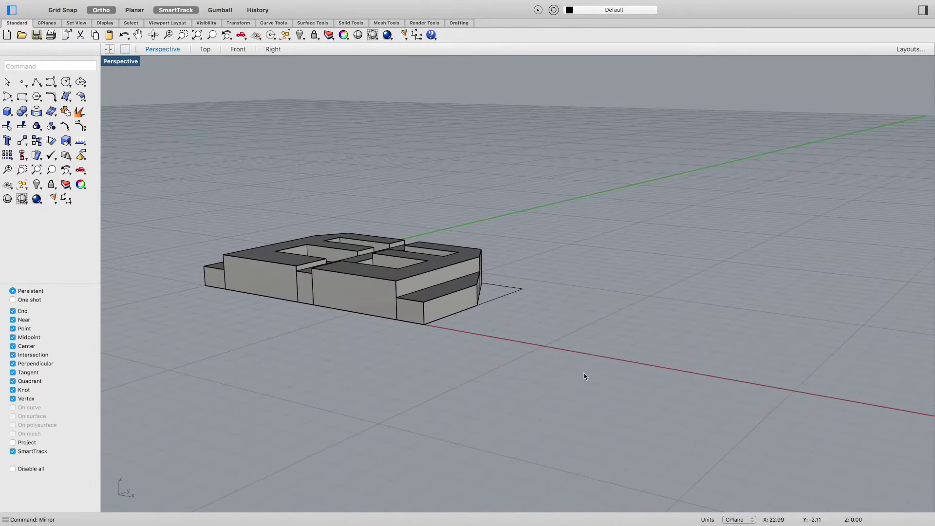
click(423, 311)
click(354, 300)
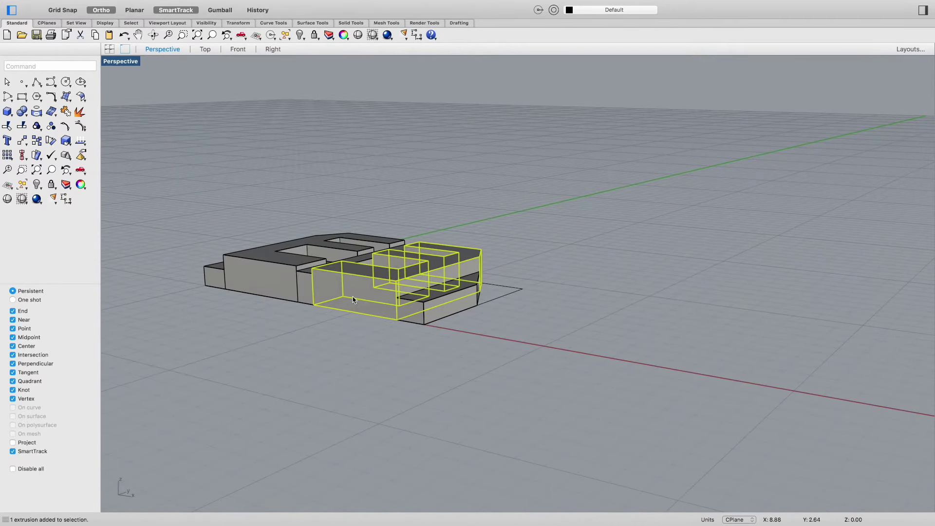
key(Escape)
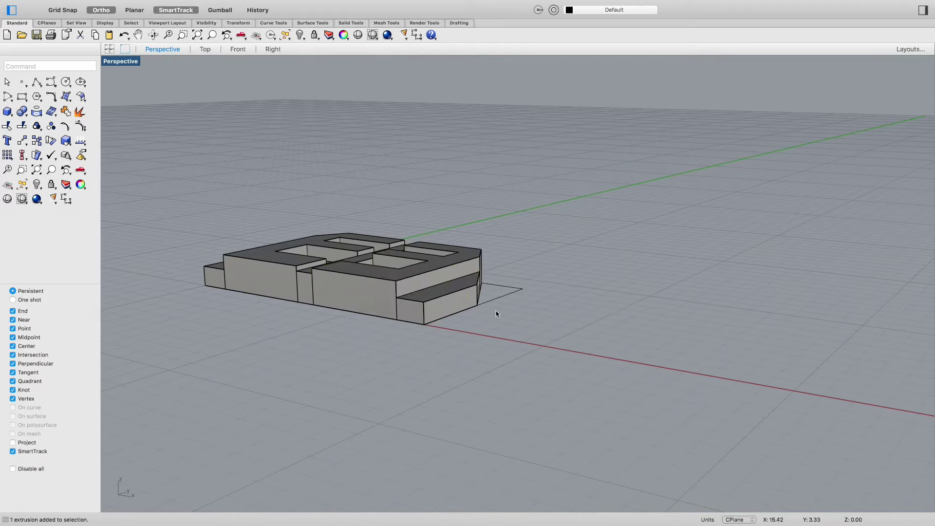
right_click(436, 358)
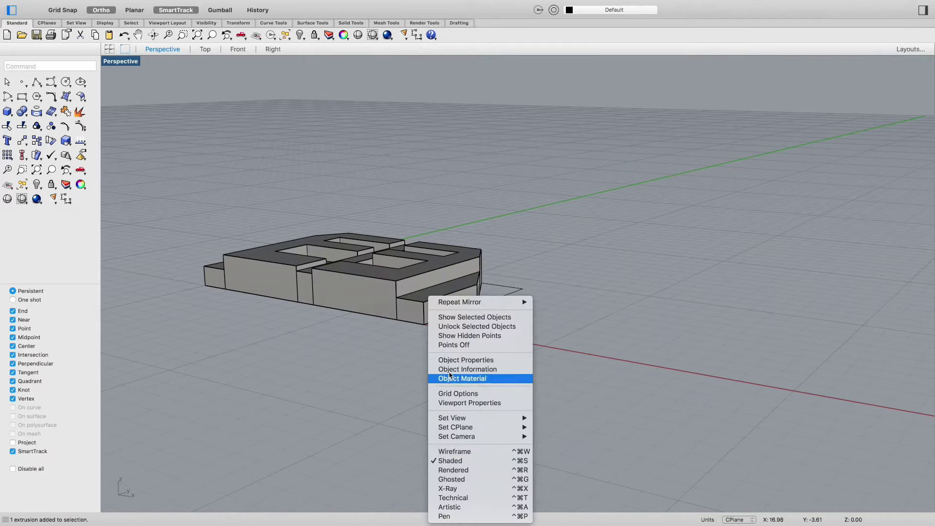
click(375, 355)
Select all the extruded solids of the finished model and move them to the Solids layer
text(layer)
key(Return)
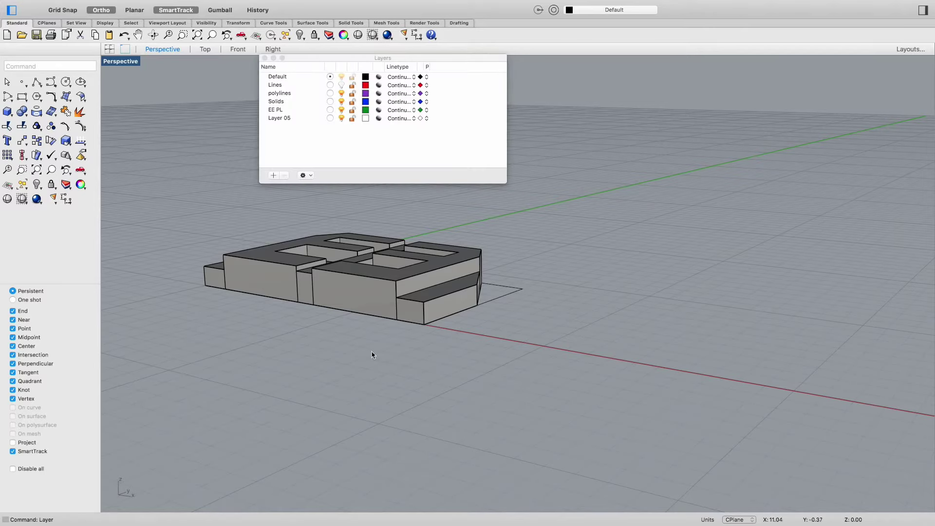
right_drag(366, 367, 392, 353)
drag(526, 219, 134, 285)
right_drag(568, 371, 601, 387)
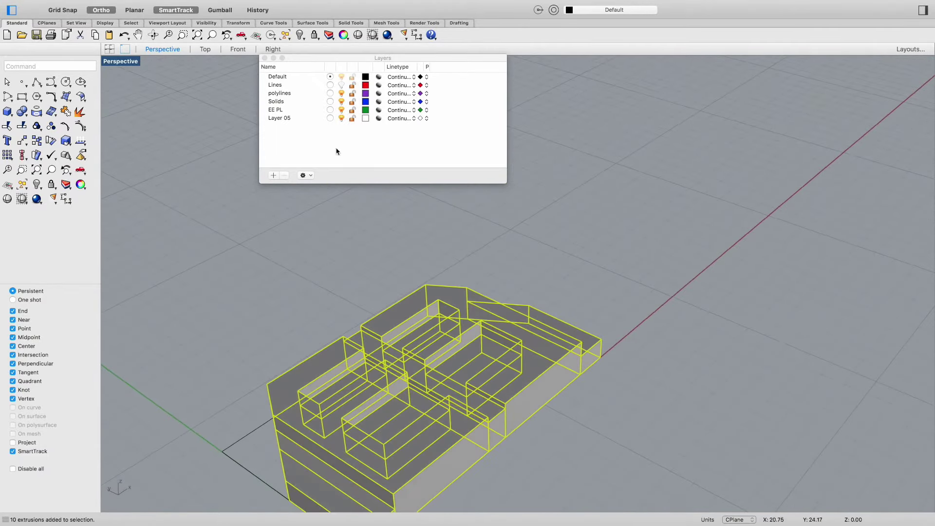
right_click(281, 102)
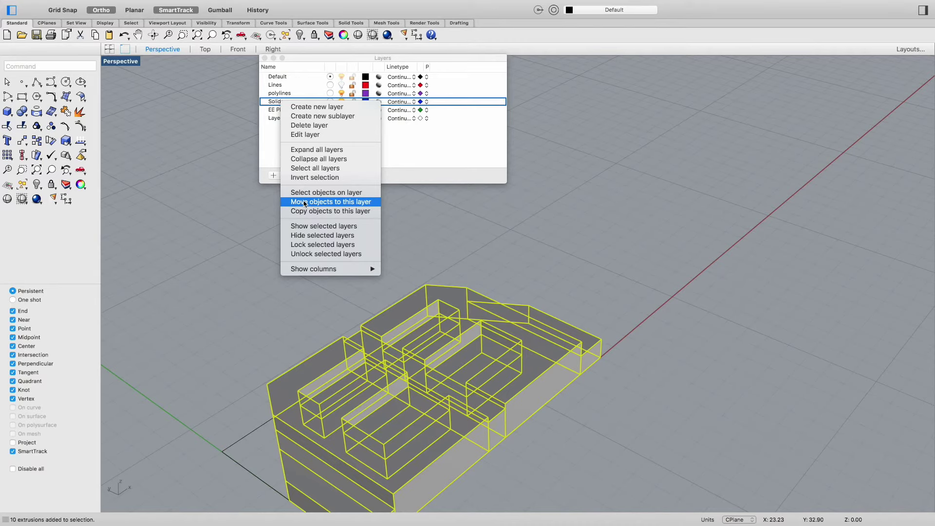
click(305, 203)
click(697, 322)
right_drag(754, 375, 735, 368)
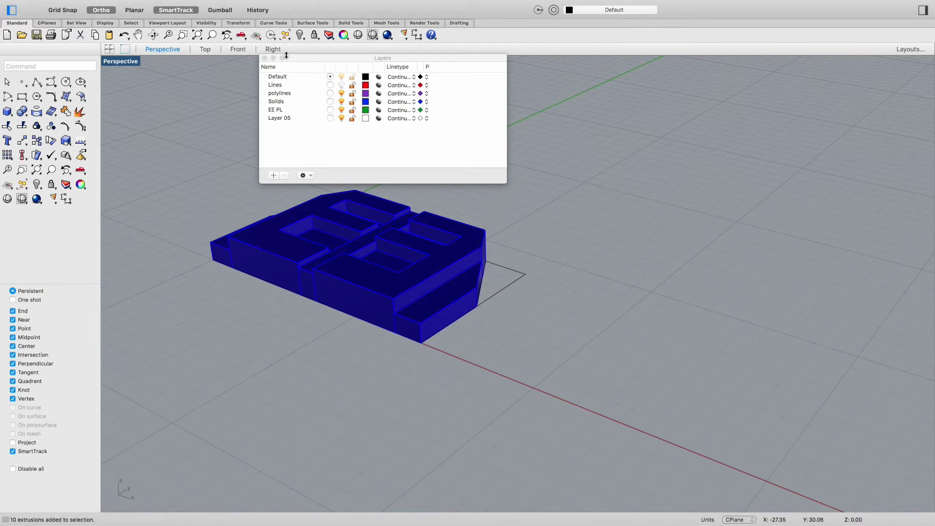
Make the Lines layer current and bring the second, empty rectangle into the Top view
click(330, 86)
right_drag(419, 205, 512, 292)
right_drag(613, 410, 486, 407)
scroll(584, 370, down, 5)
scroll(766, 337, up, 8)
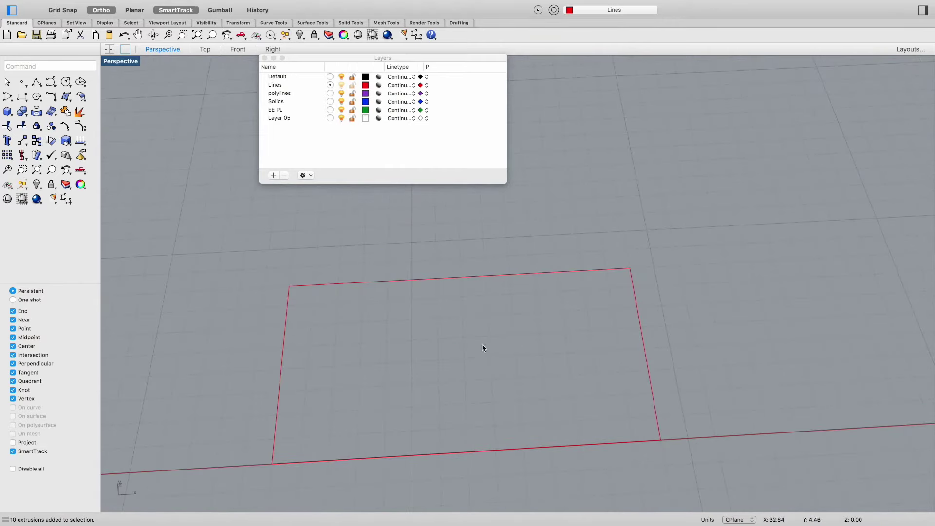
click(264, 58)
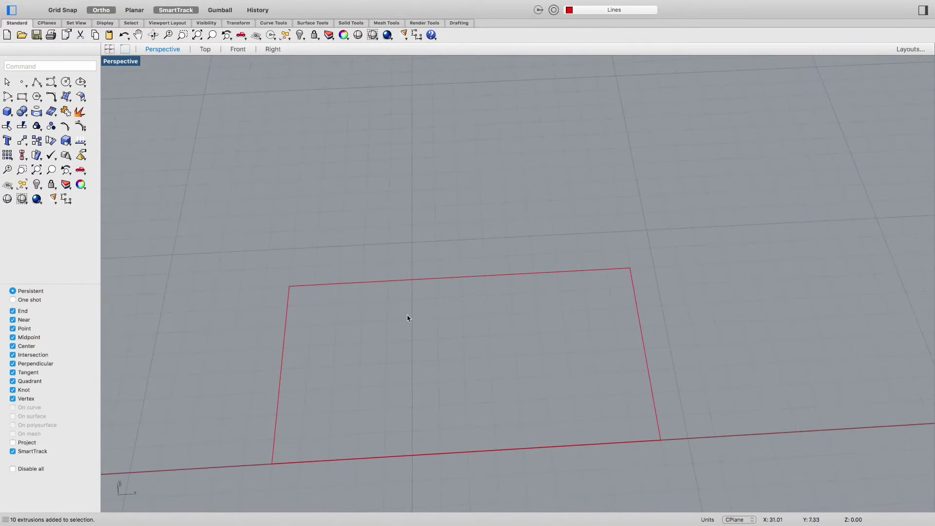
click(206, 49)
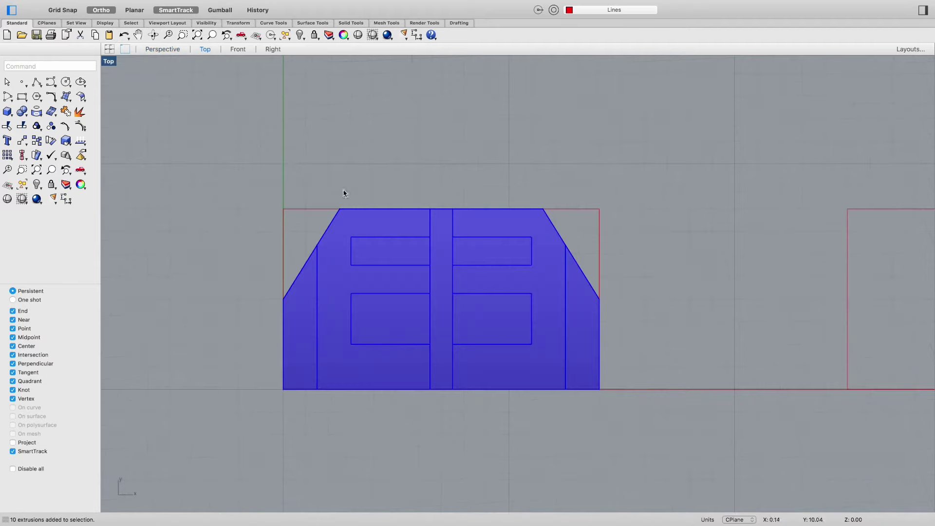
right_drag(760, 253, 209, 234)
scroll(622, 308, up, 2)
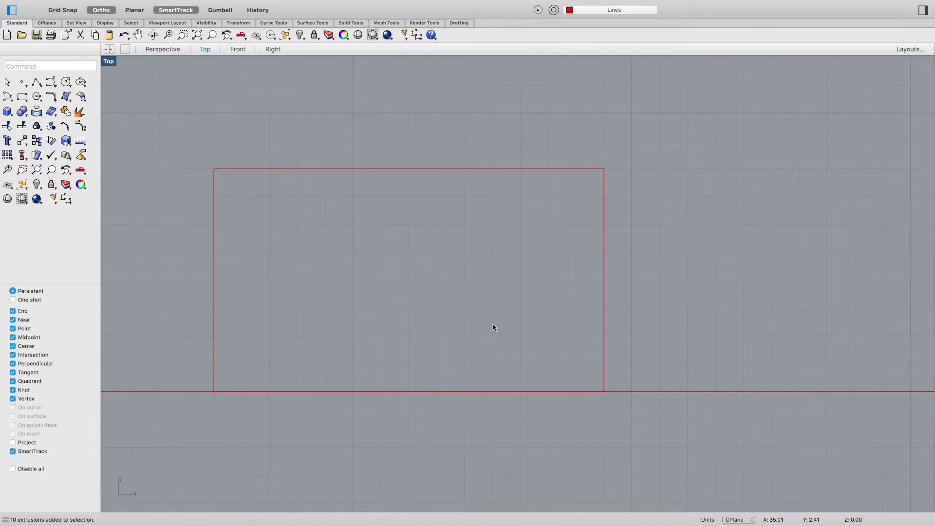
Offset the second rectangle's left edge 1.25 units inward
text(offset)
key(Return)
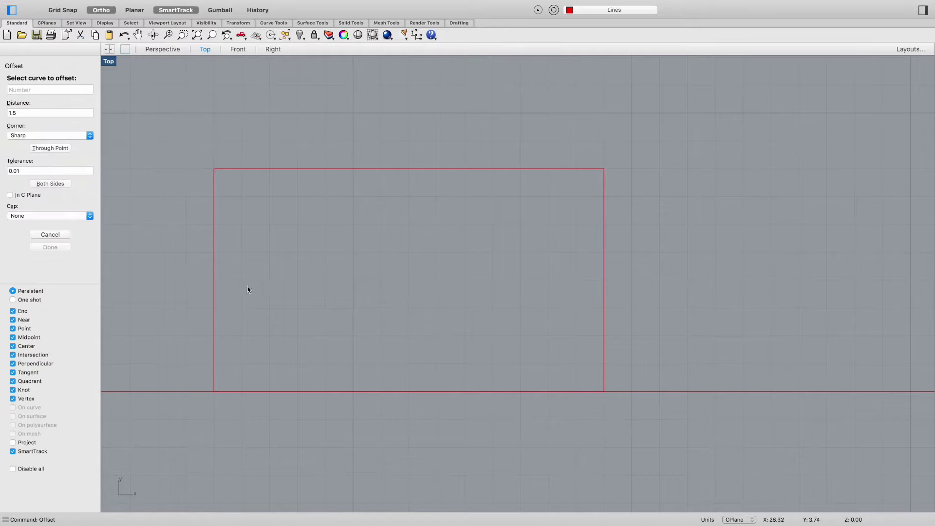
click(215, 291)
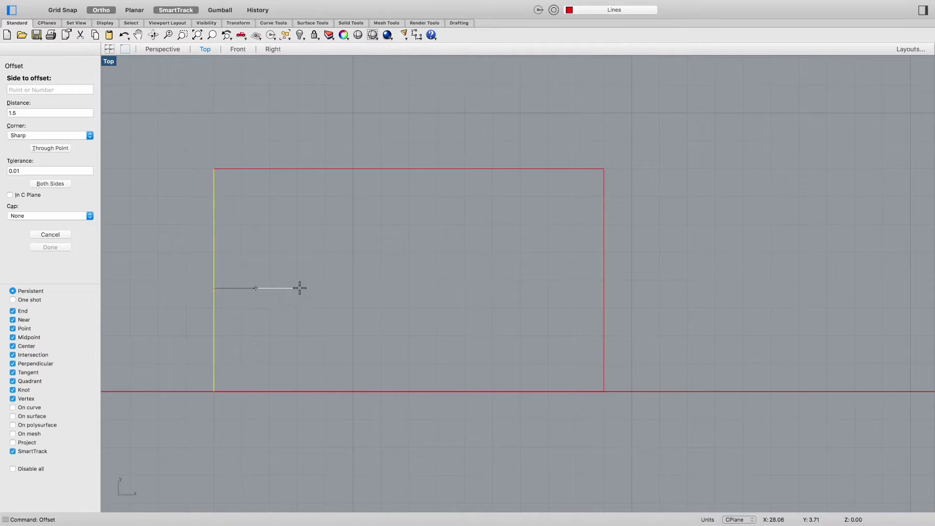
text(1)
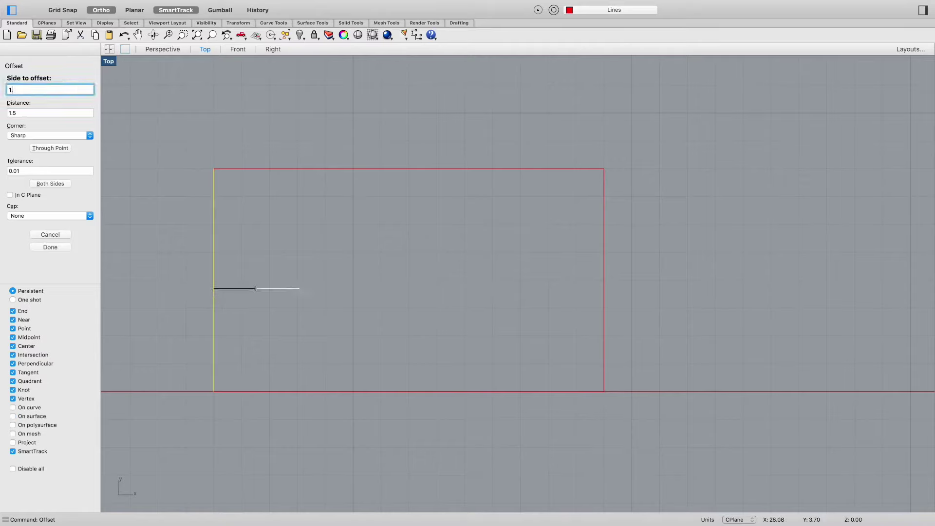
text(.2)
key(Return)
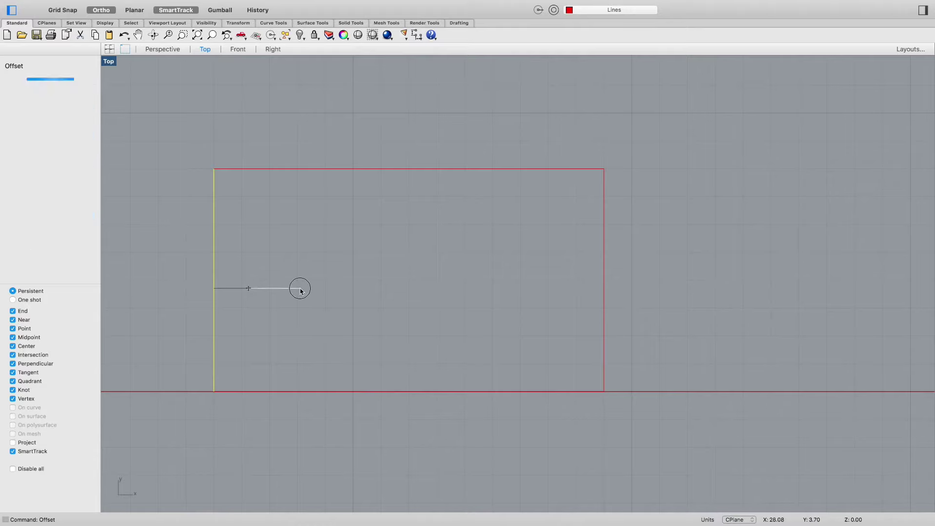
click(301, 288)
Offset the second rectangle's right edge 1.5 units inward
key(Return)
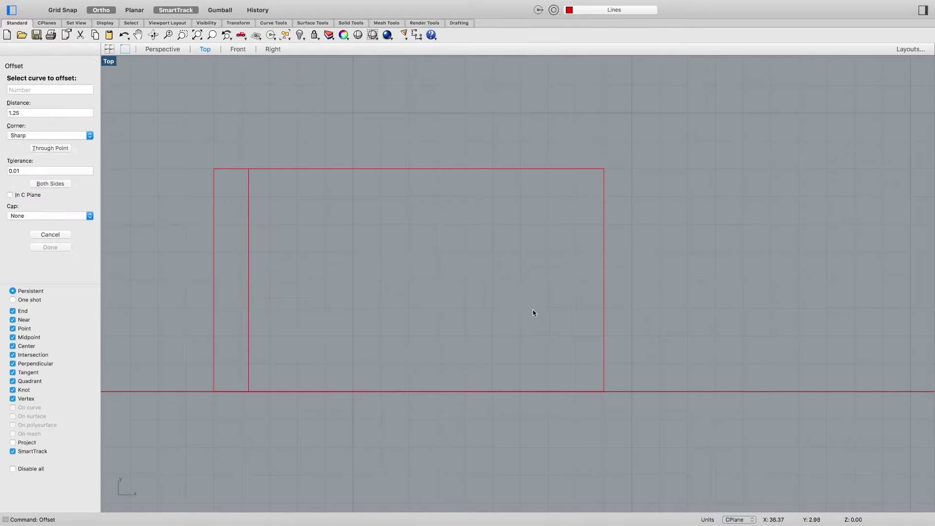
click(605, 324)
text(1.5)
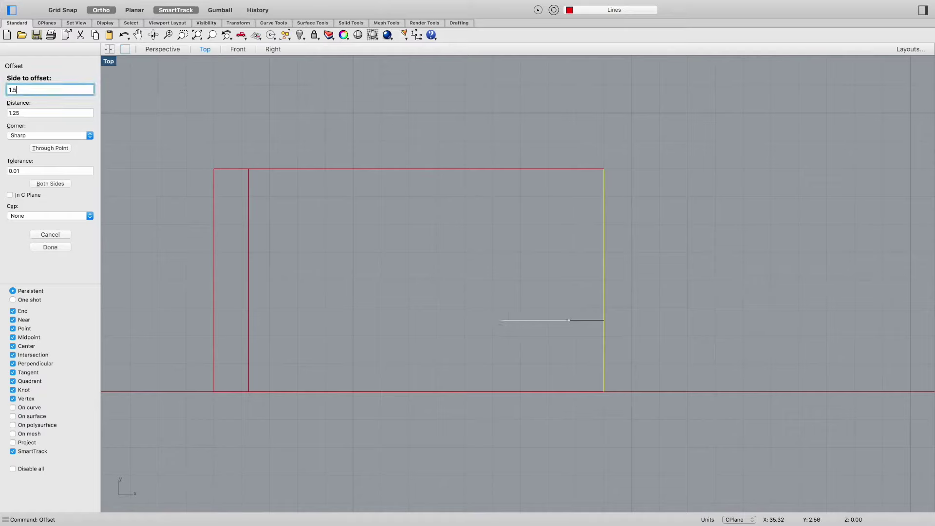
key(Return)
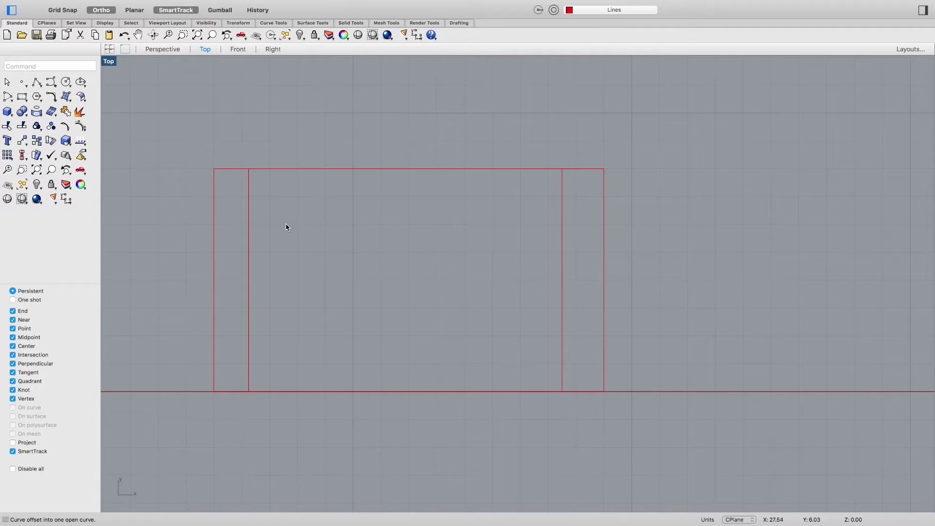
Offset the second rectangle's bottom edge 1 unit upward
key(Return)
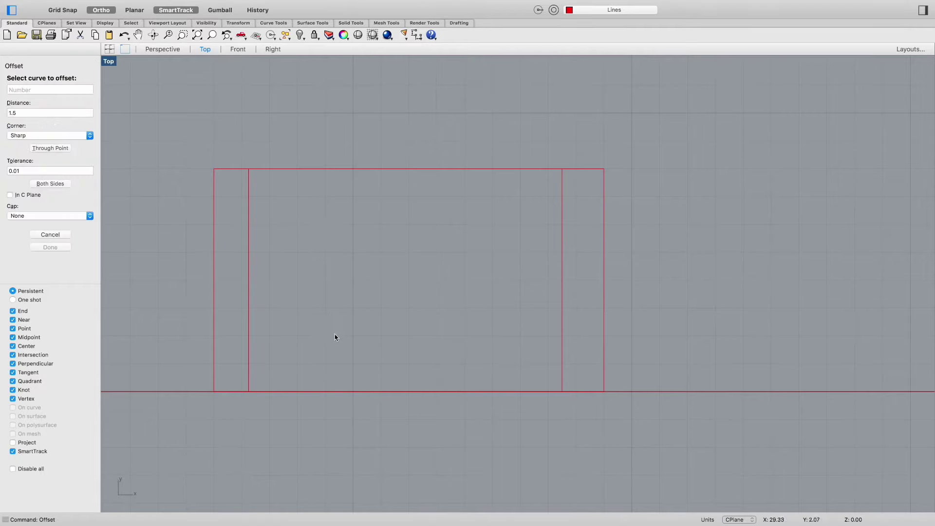
click(379, 396)
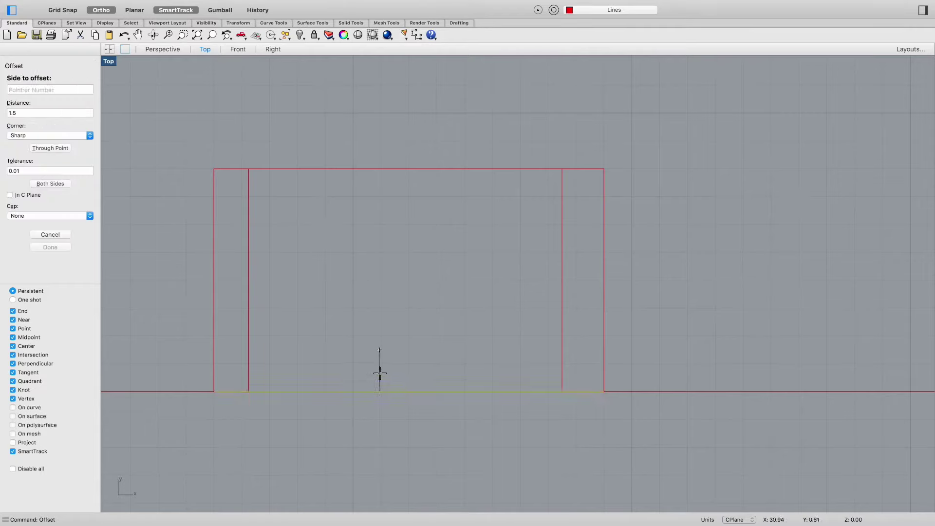
click(378, 354)
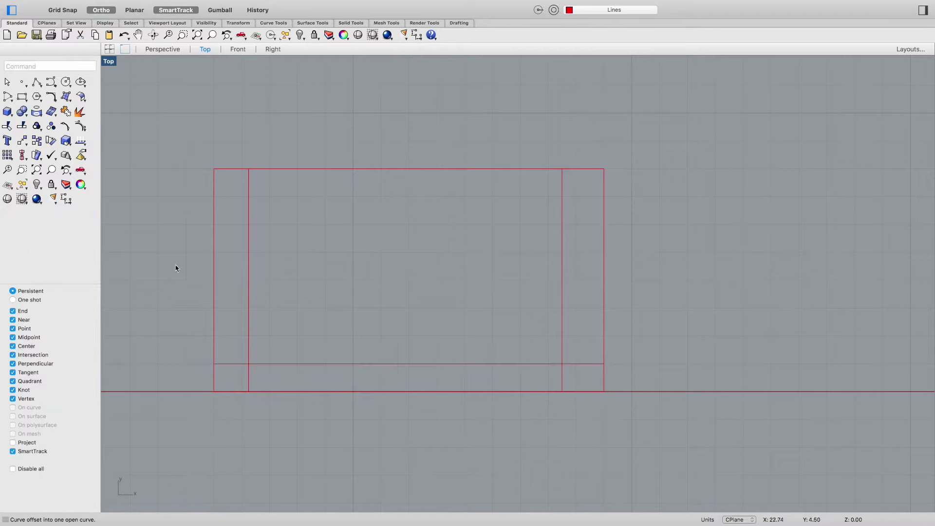
Offset the second rectangle's bottom edge 3.75 units upward
key(Return)
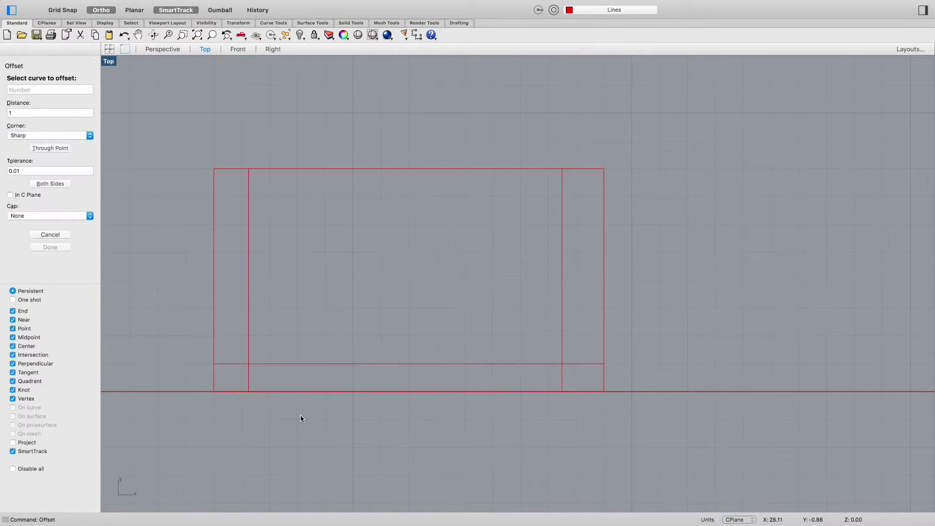
click(309, 392)
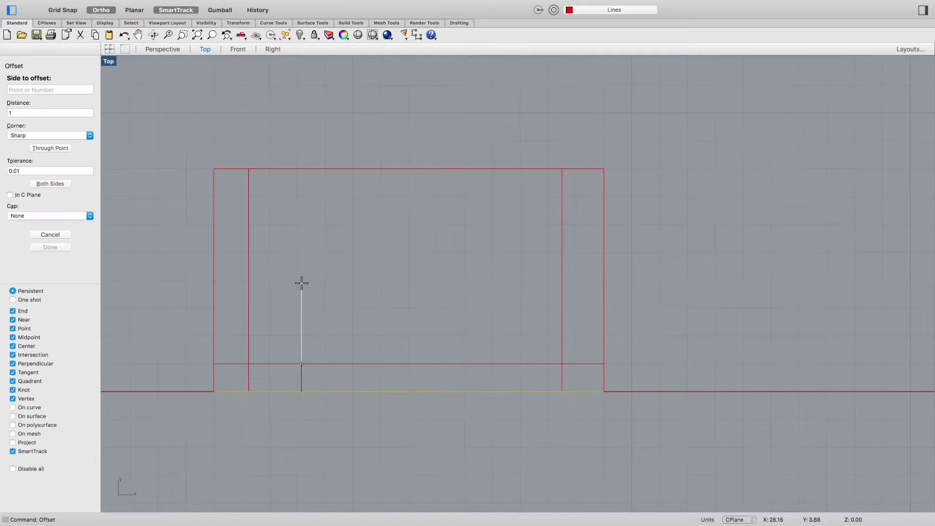
text(3.75)
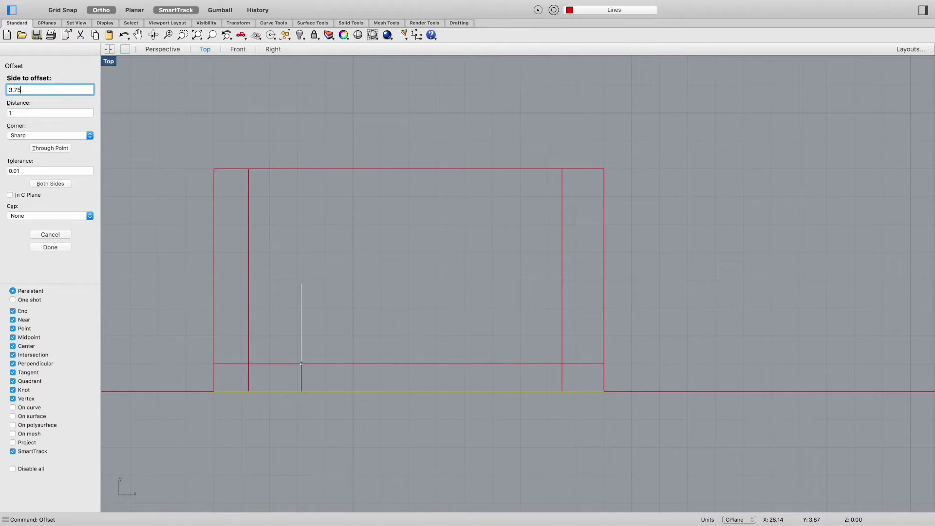
key(Return)
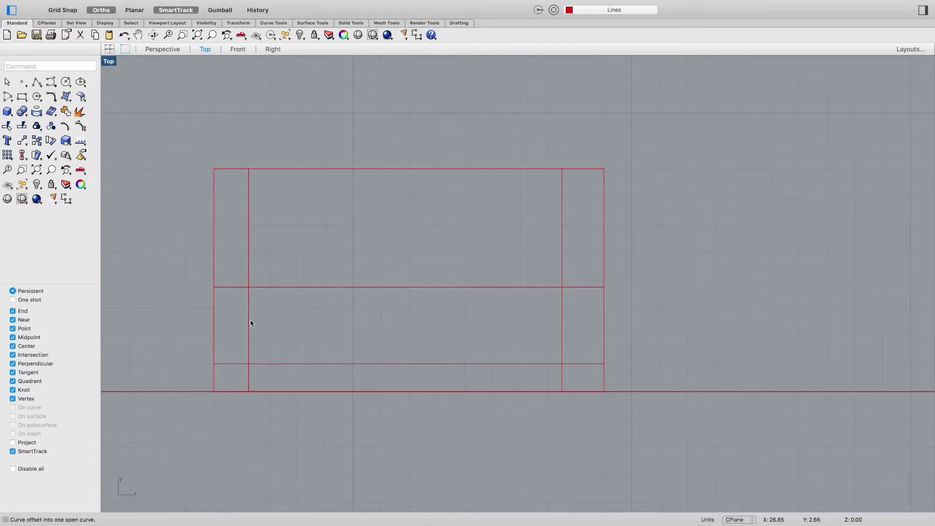
Trim the left offset line and the upper horizontal offset line against each other so they meet in a clean corner
text(trim)
key(Return)
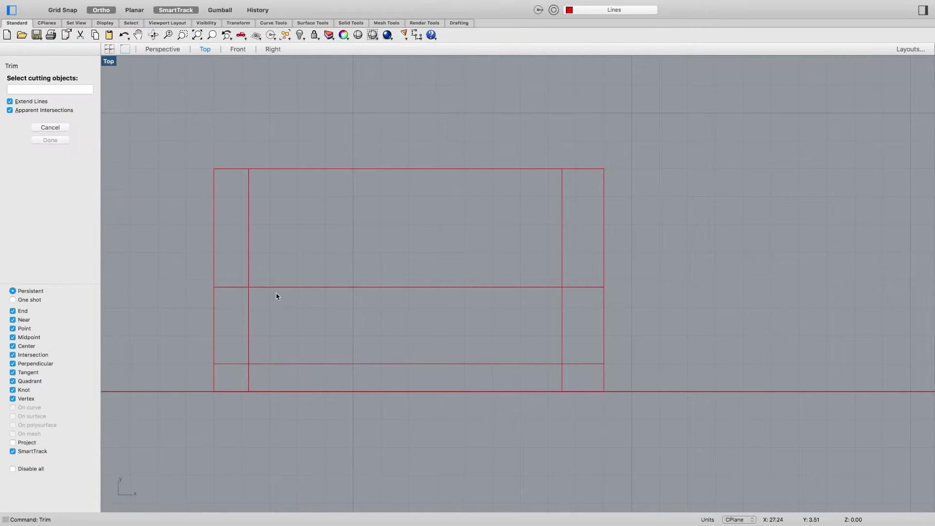
click(273, 287)
key(Return)
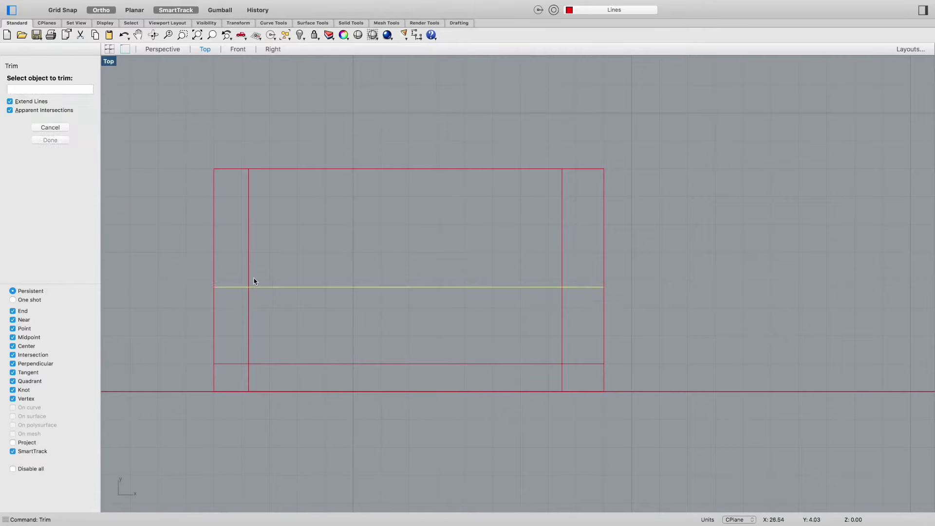
key(Return)
key(Return)
click(256, 287)
key(Return)
click(249, 279)
key(Return)
key(Return)
click(247, 304)
key(Return)
click(240, 288)
key(Return)
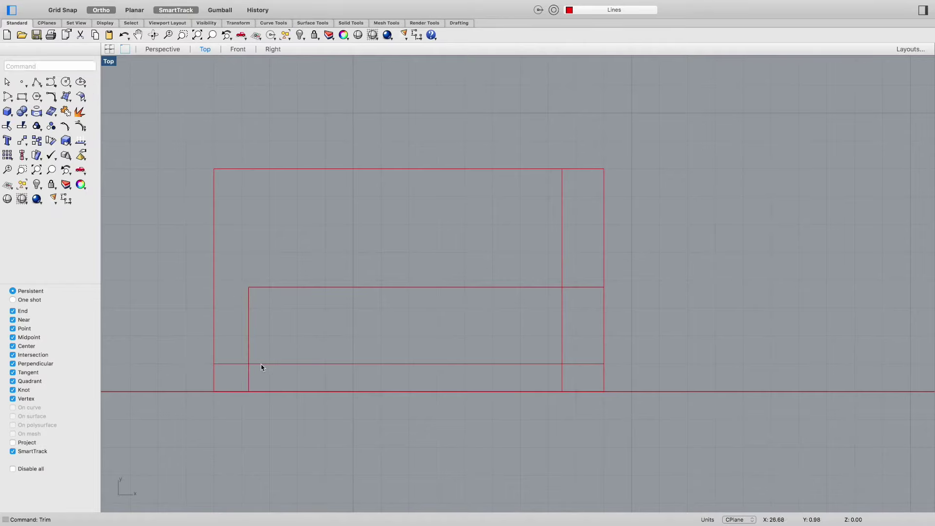
Trim the lower horizontal, left and right offset lines against each other to form the two lower corners of the inner rectangle
click(276, 365)
shift+click(249, 357)
shift+click(564, 350)
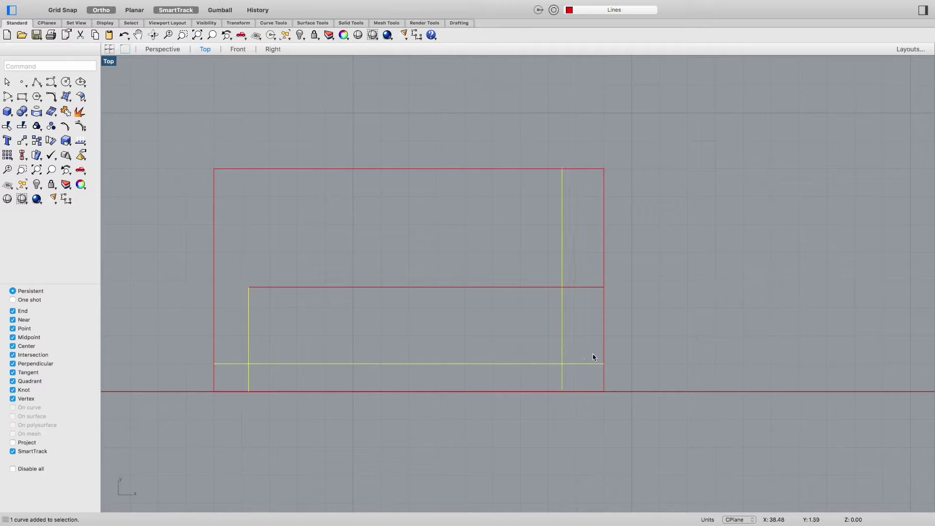
key(super+t)
click(591, 364)
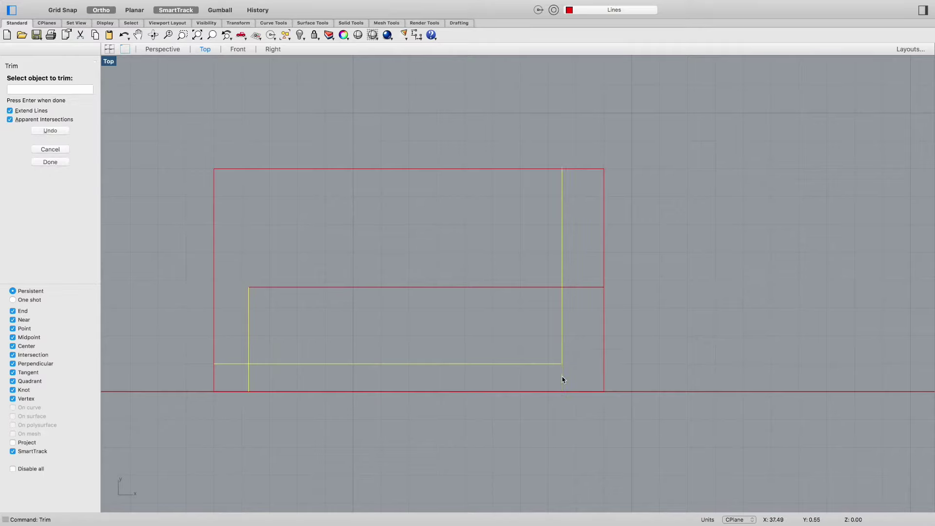
click(227, 364)
key(Return)
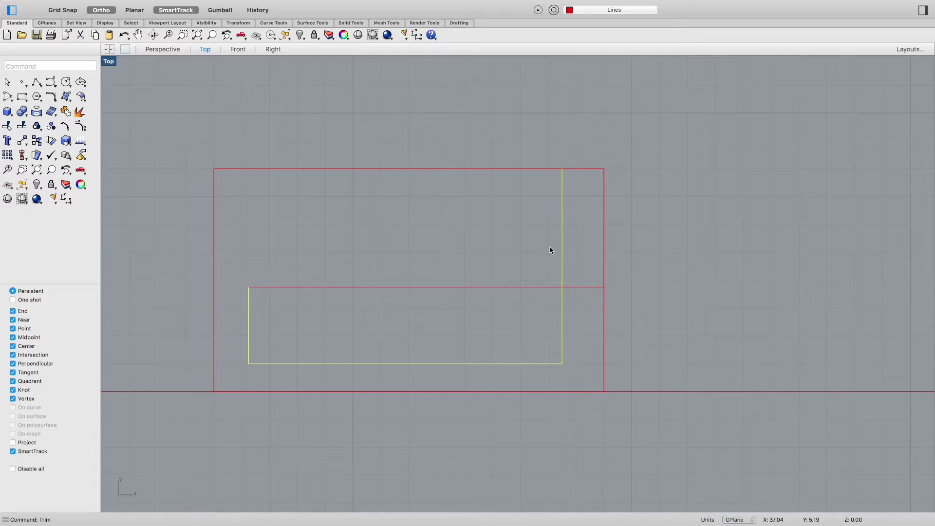
Offset the second rectangle's top edge 3/4 unit downward
text(o)
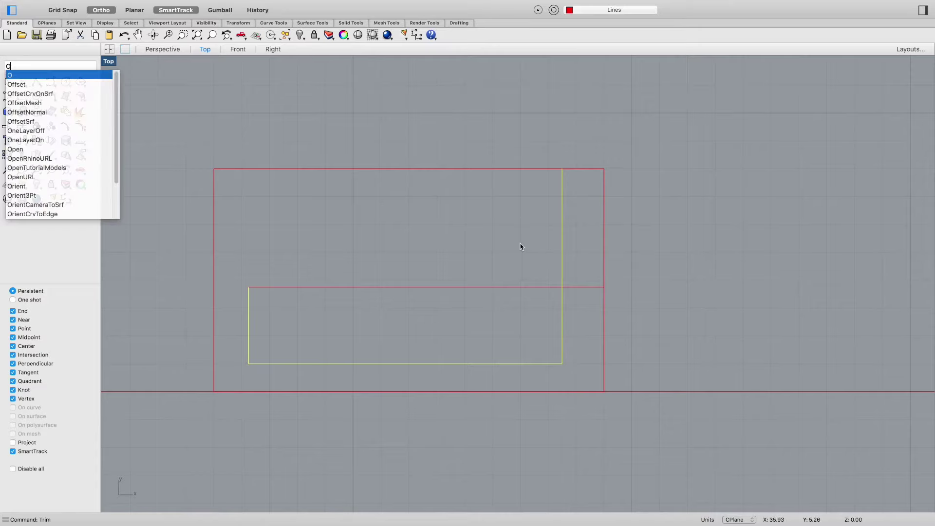
text(ffset)
key(Return)
click(512, 170)
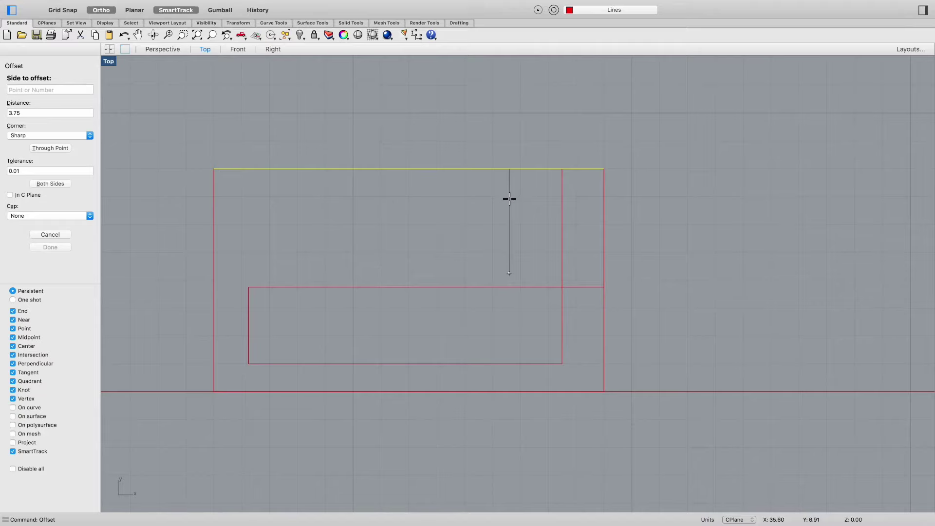
text(3/4)
key(Return)
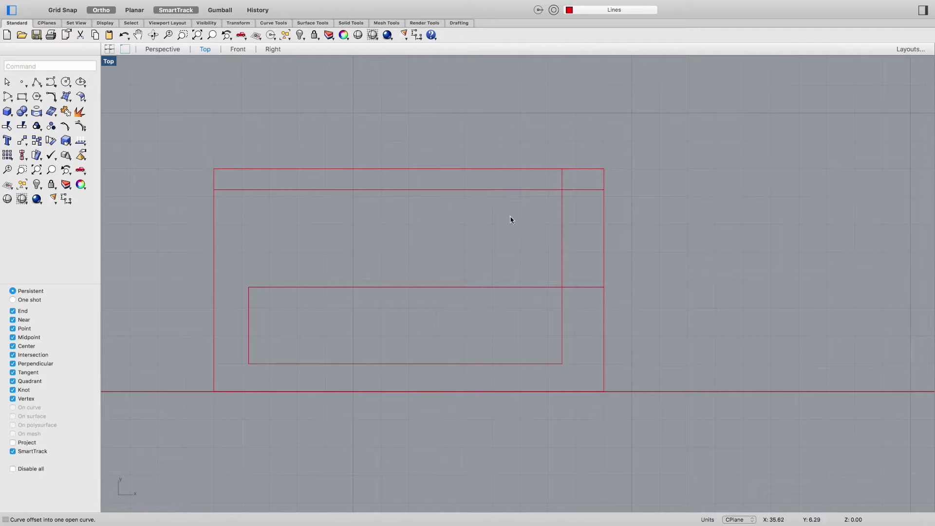
key(F8)
click(562, 327)
key(F8)
key(Escape)
key(F8)
key(F8)
Offset the inner rectangle's right vertical line 1 unit outward, toward the outer rectangle's right edge
text(offset)
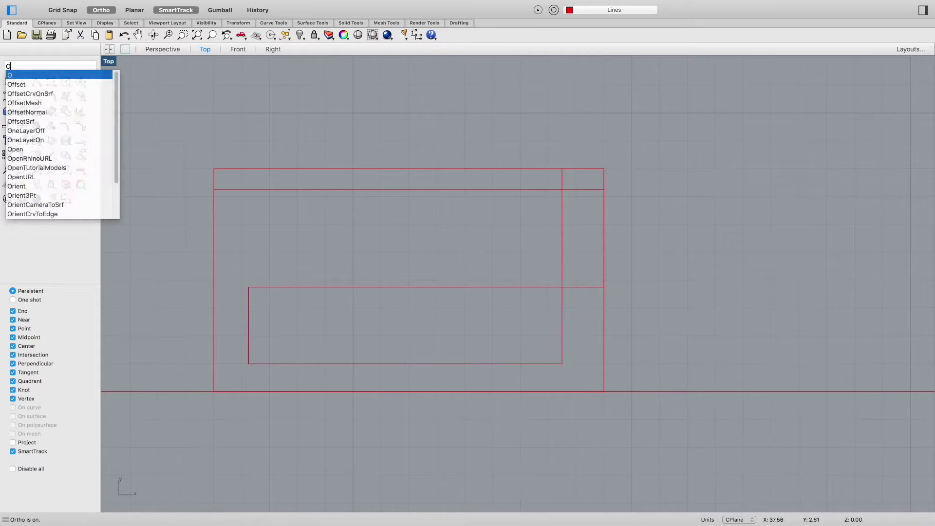
key(Return)
click(562, 327)
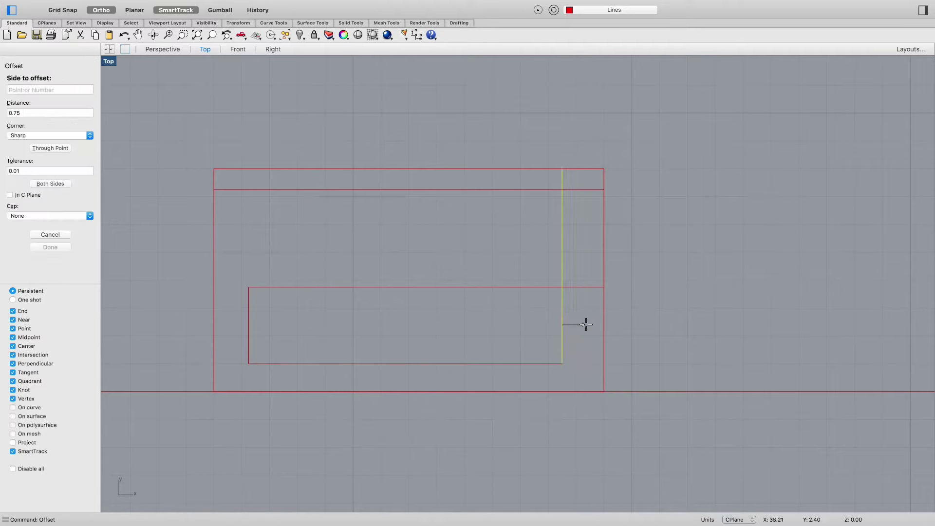
click(588, 325)
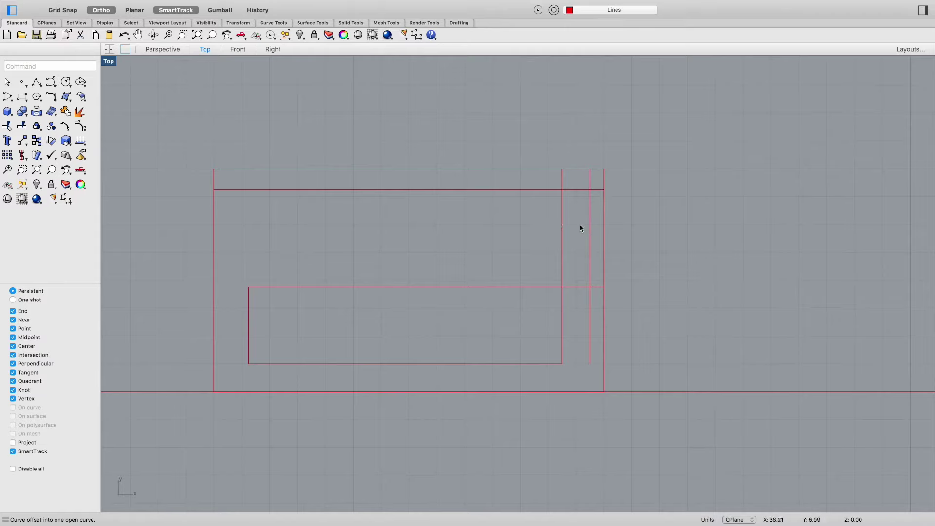
Offset the second rectangle's right edge 2.5 units inward
click(603, 233)
key(Return)
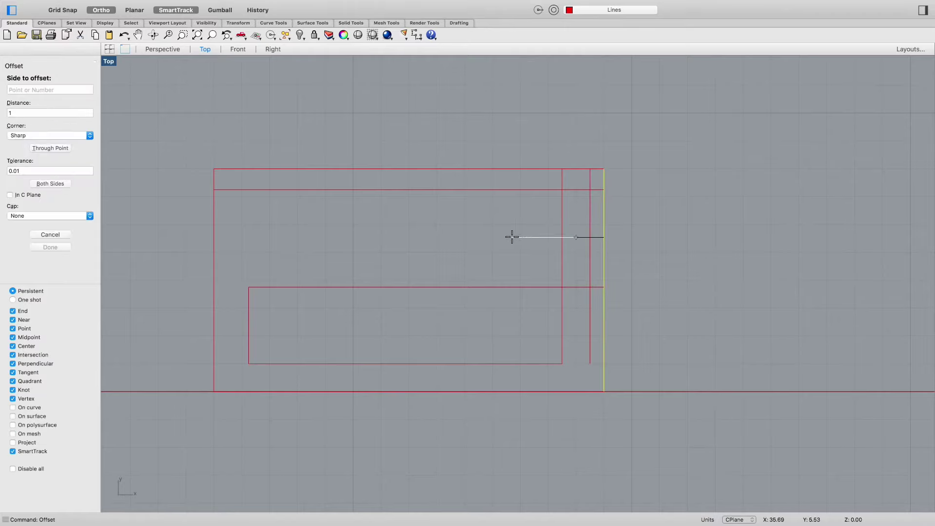
text(2.5)
key(Return)
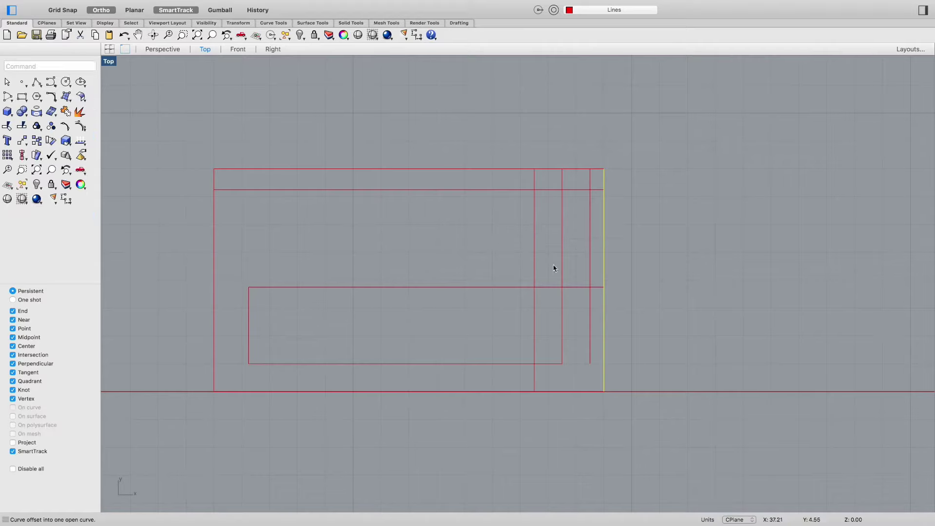
Offset the second rectangle's top edge 2 units downward
key(Return)
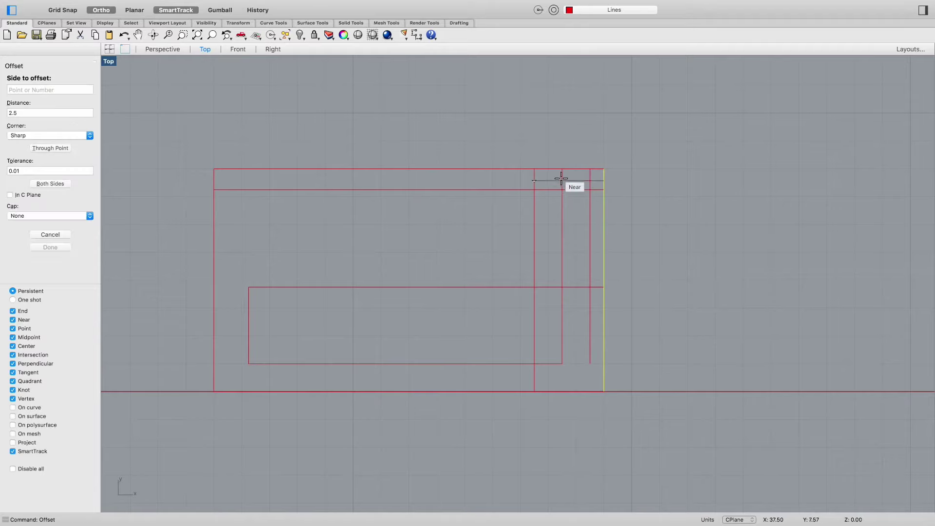
click(569, 168)
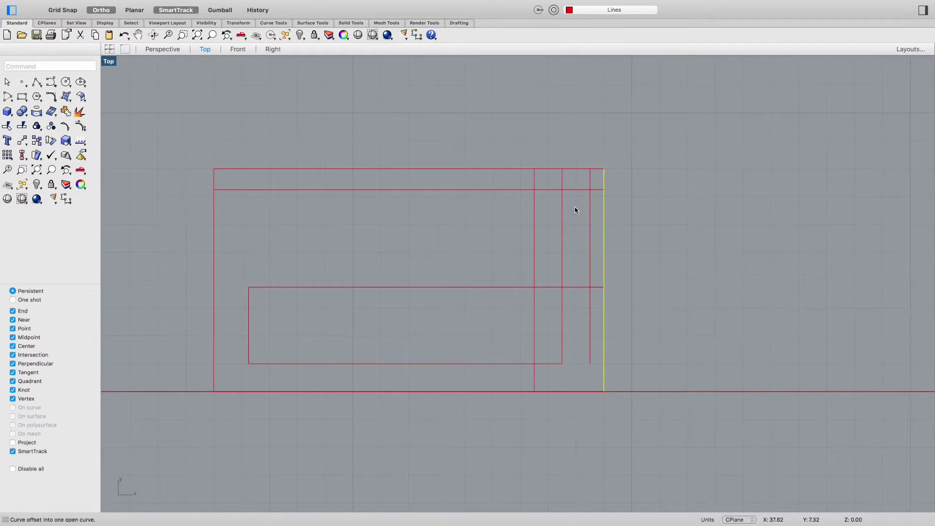
key(Return)
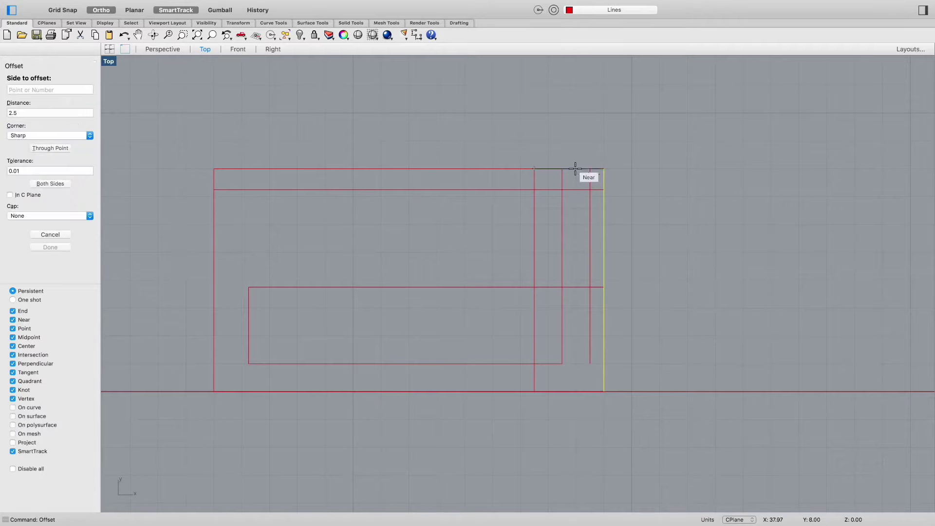
click(575, 172)
key(Return)
click(575, 171)
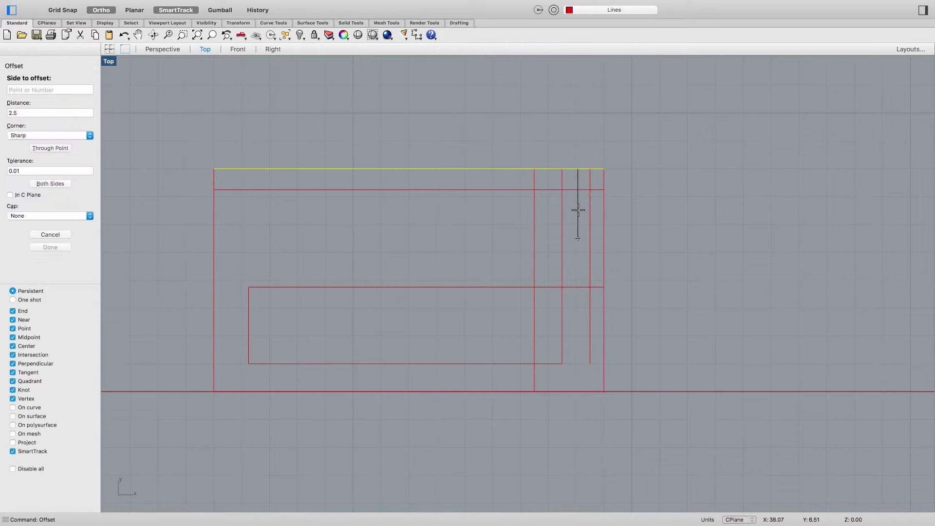
click(578, 212)
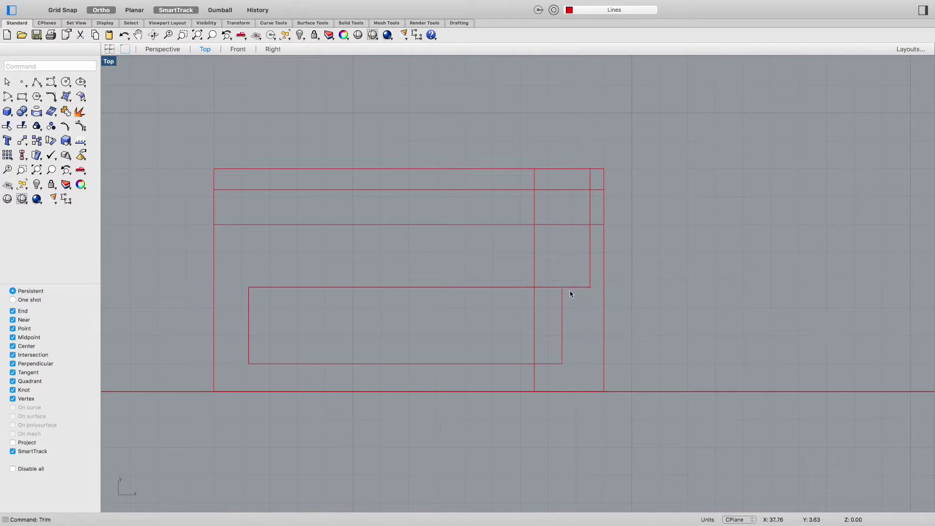
Delete the inner rectangle's upper horizontal line
click(575, 288)
text(ExtrudeCrv)
key(Return)
click(575, 294)
click(576, 293)
key(Delete)
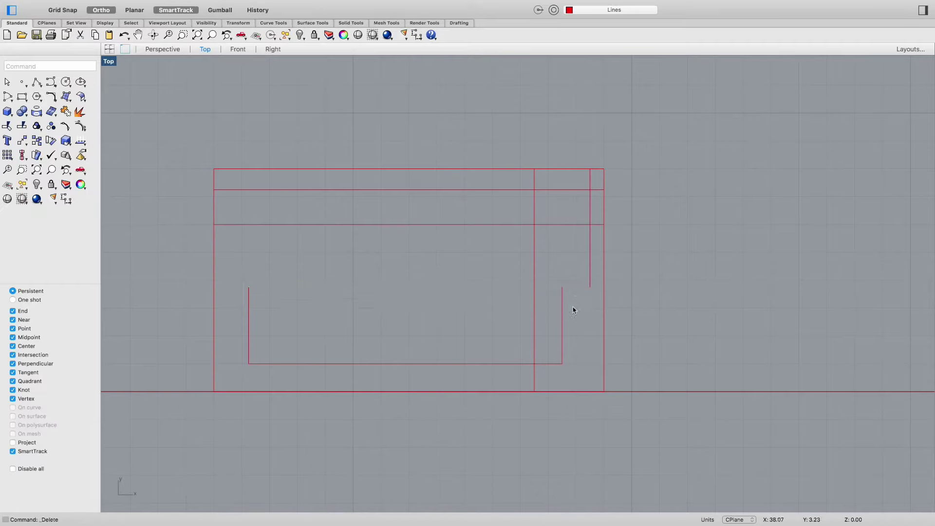
Offset the second rectangle's bottom edge 2.5 units upward
text(offset)
key(Return)
click(570, 392)
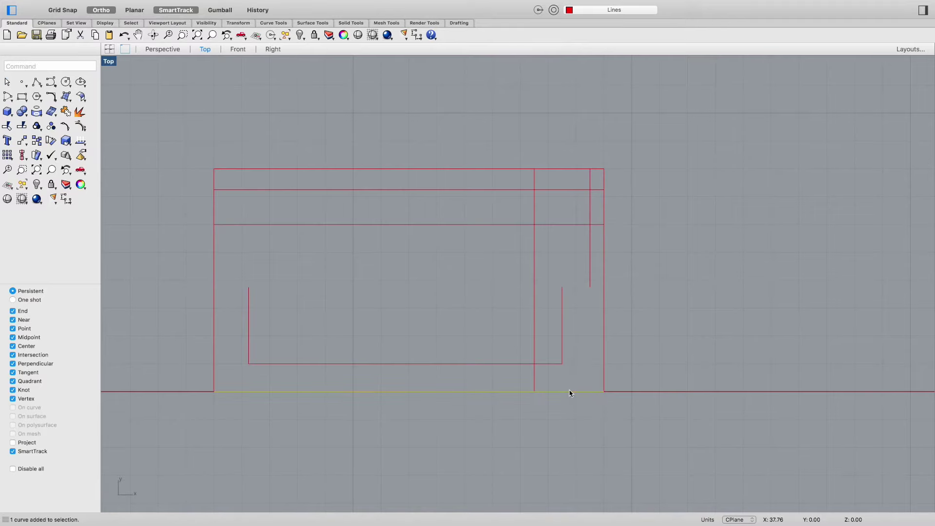
text(2.)
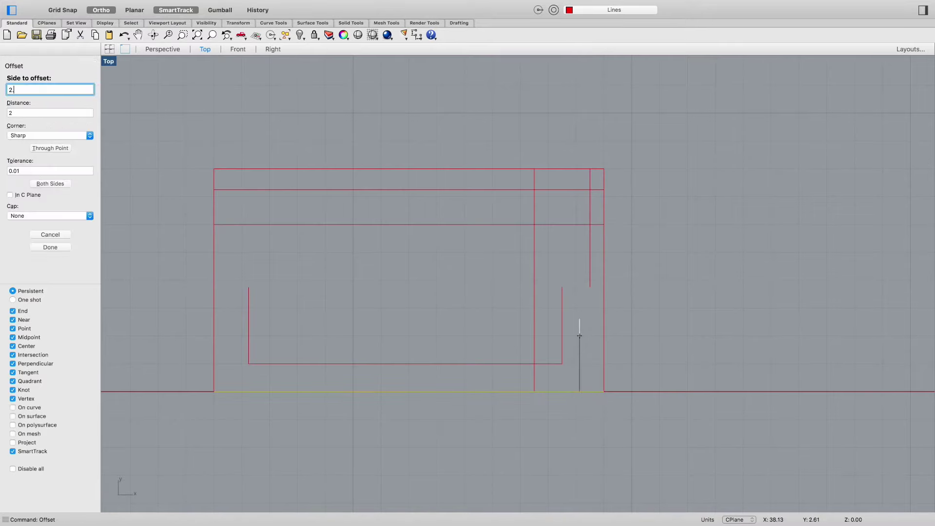
key(Return)
click(580, 323)
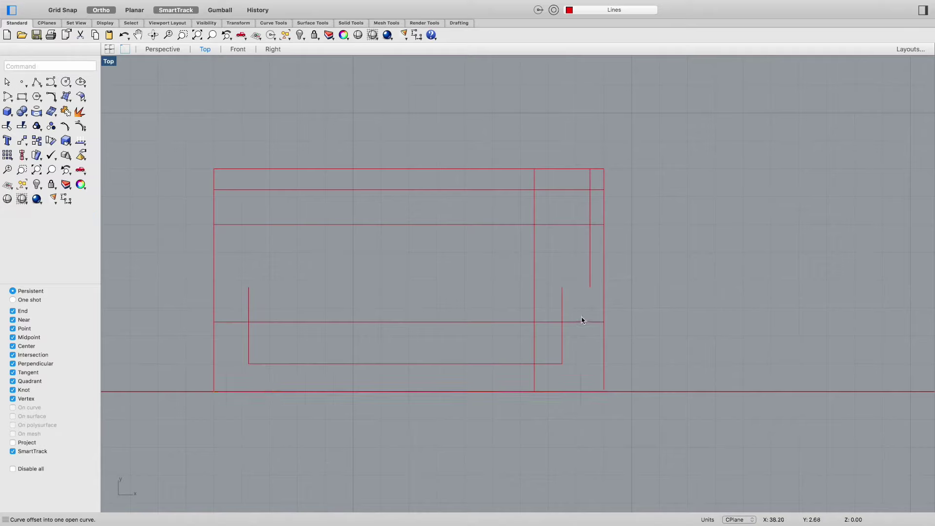
text(ExtrudeCrv)
key(Return)
click(593, 321)
key(Return)
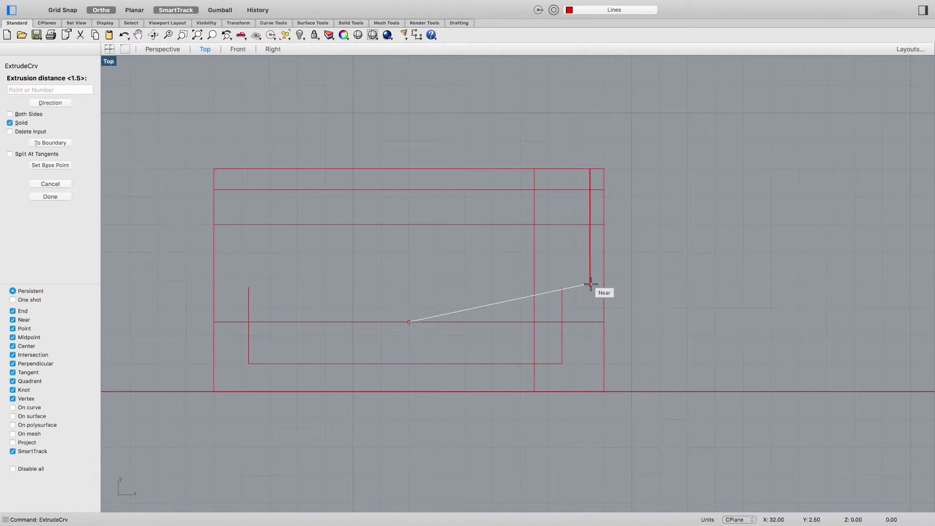
key(Escape)
key(Return)
click(592, 322)
key(Return)
key(Escape)
text(extrudeCrv)
key(Return)
click(590, 322)
key(Return)
click(590, 282)
Extend the vertical line nearest the outer right edge down to the horizontal line offset from the bottom edge
text(Extend)
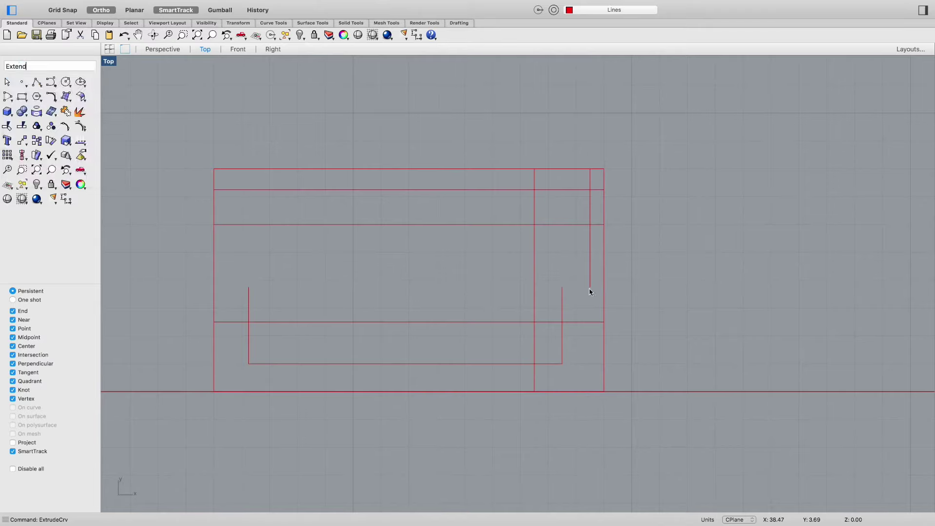
key(Return)
click(591, 322)
key(Return)
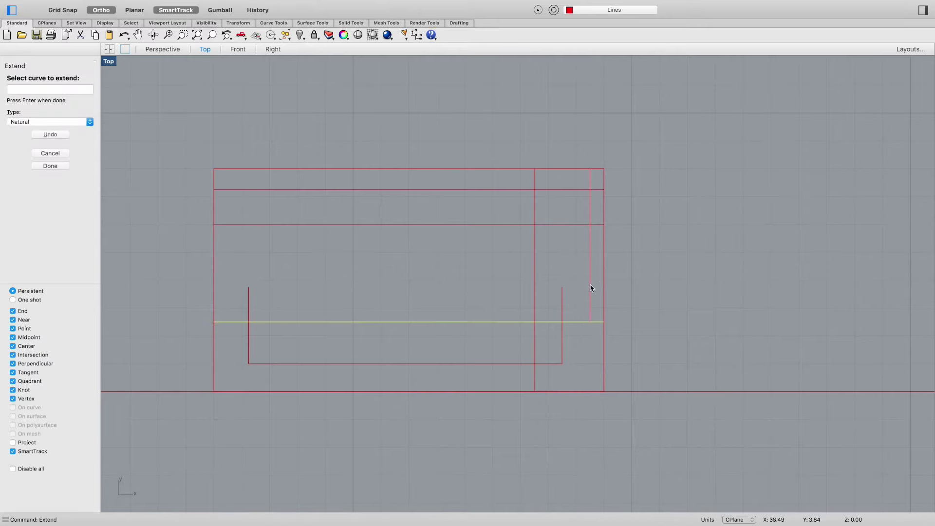
key(Return)
Trim the part of the inner rectangle's right line that sticks up above the horizontal line offset from the bottom edge
text(Trim)
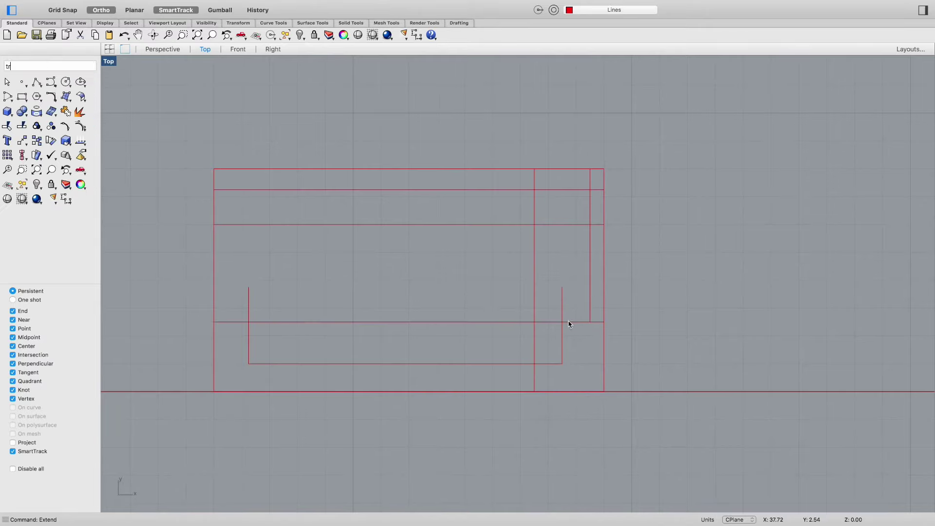
key(Return)
click(567, 321)
key(Return)
click(563, 318)
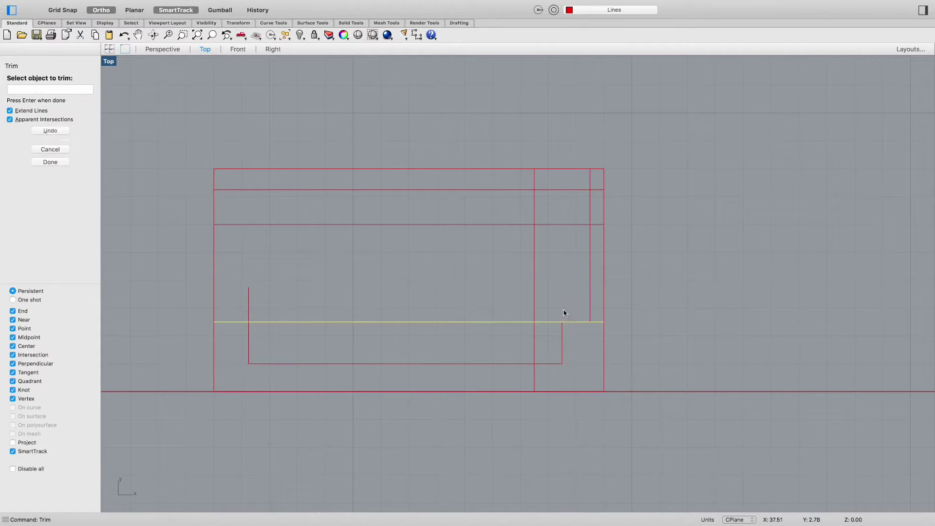
key(Return)
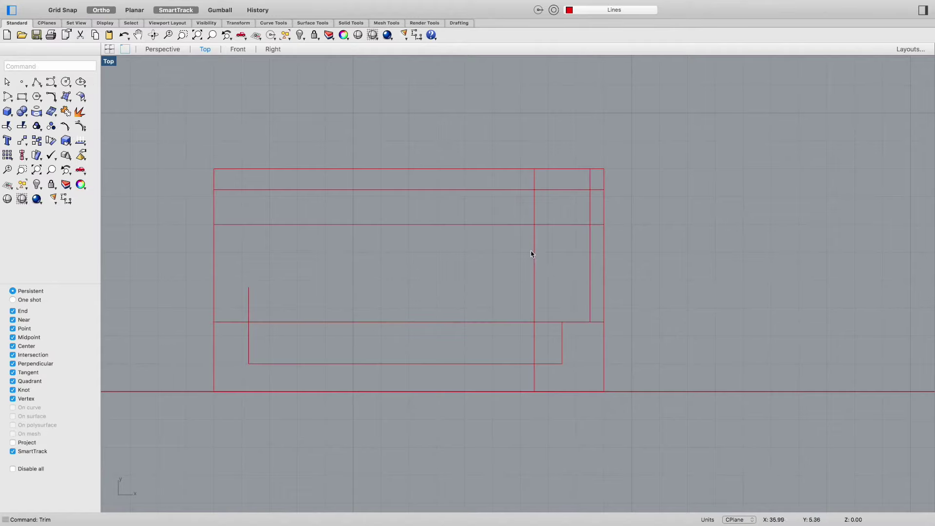
Draw a vertical line from the top end of the inner rectangle's right line up to the horizontal line 2 units below the top edge
text(Line)
key(Return)
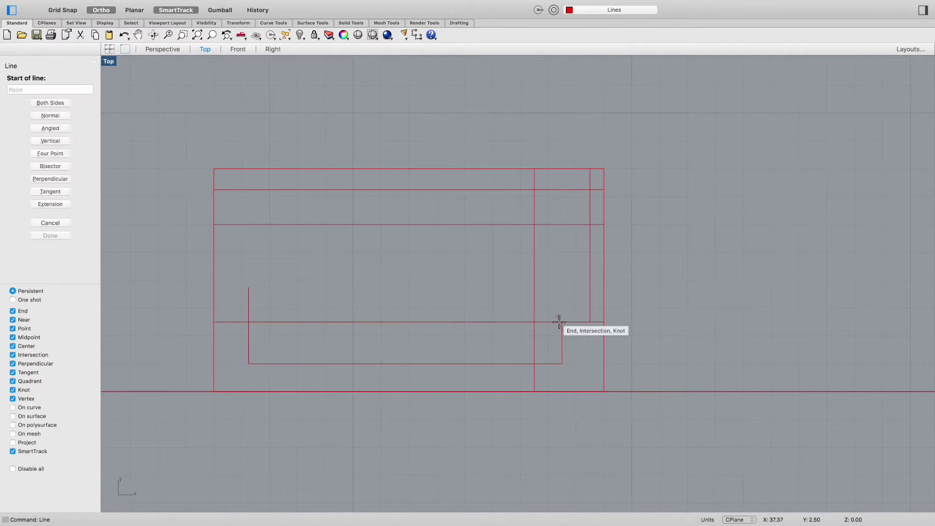
click(562, 321)
click(562, 225)
key(Return)
key(Escape)
Draw a diagonal line from the intersection of the 2.5-unit vertical and 2-unit horizontal offset lines to the midpoint of the new vertical line
text(Line)
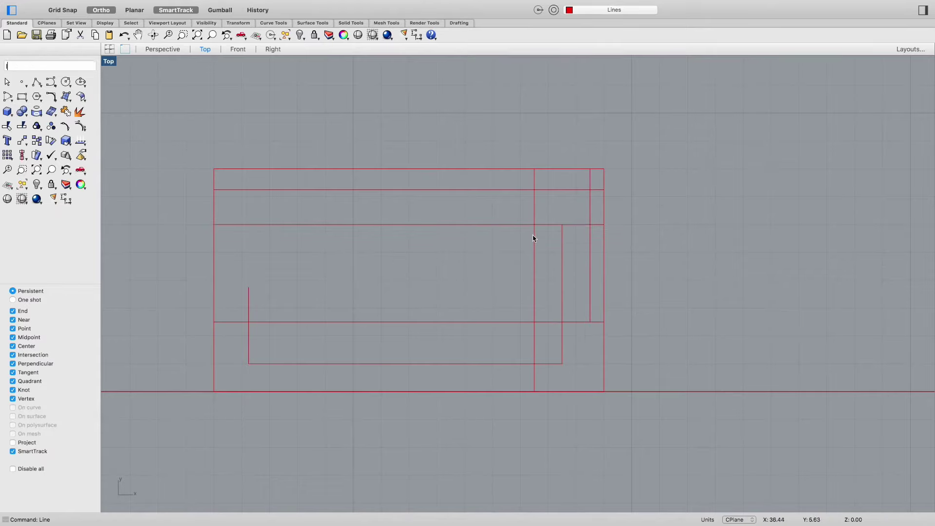
key(Return)
click(534, 225)
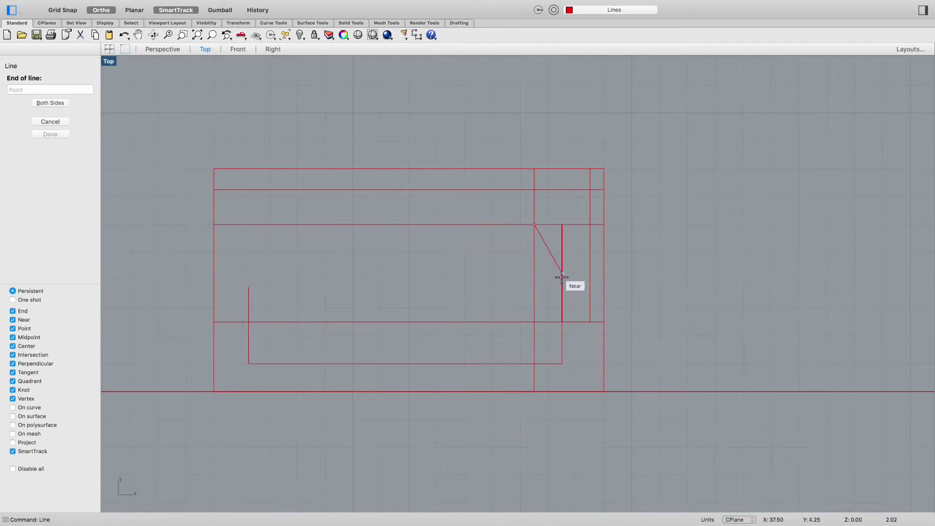
click(562, 272)
key(Escape)
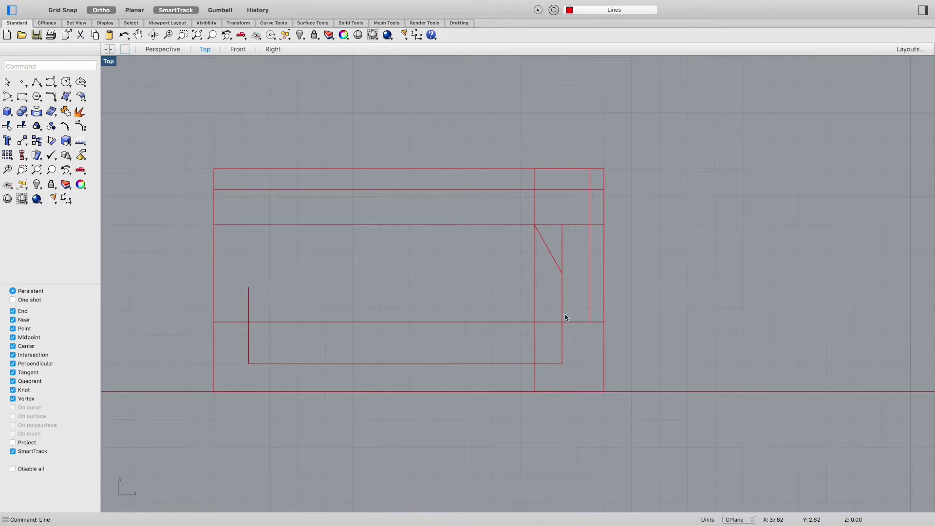
text(trim)
key(Return)
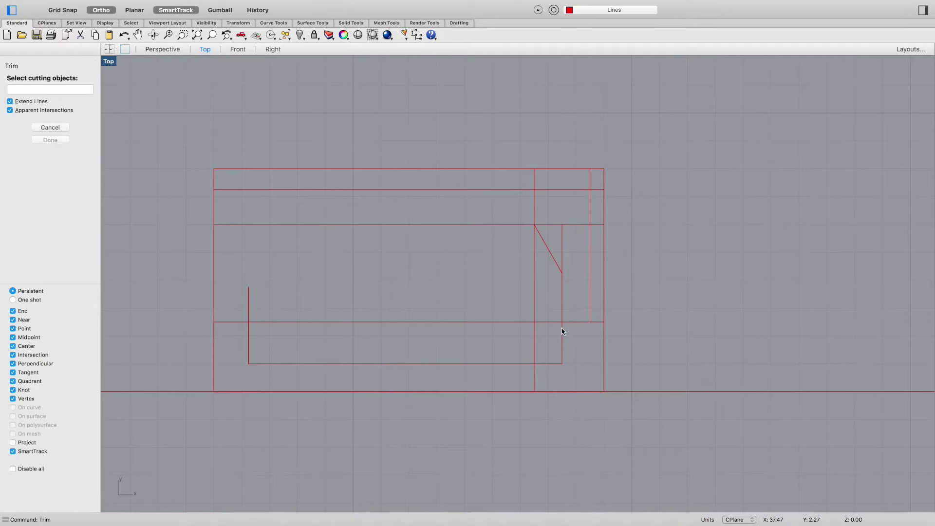
key(Escape)
click(554, 322)
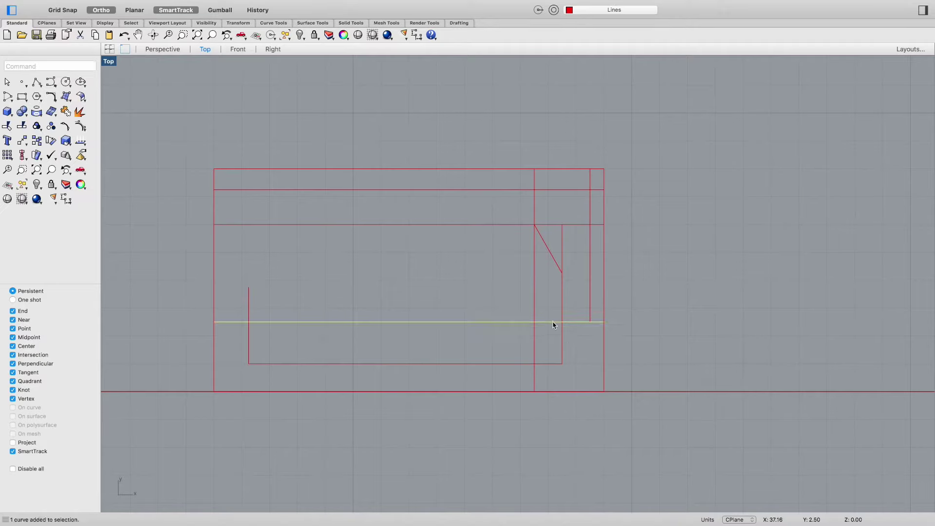
text(t)
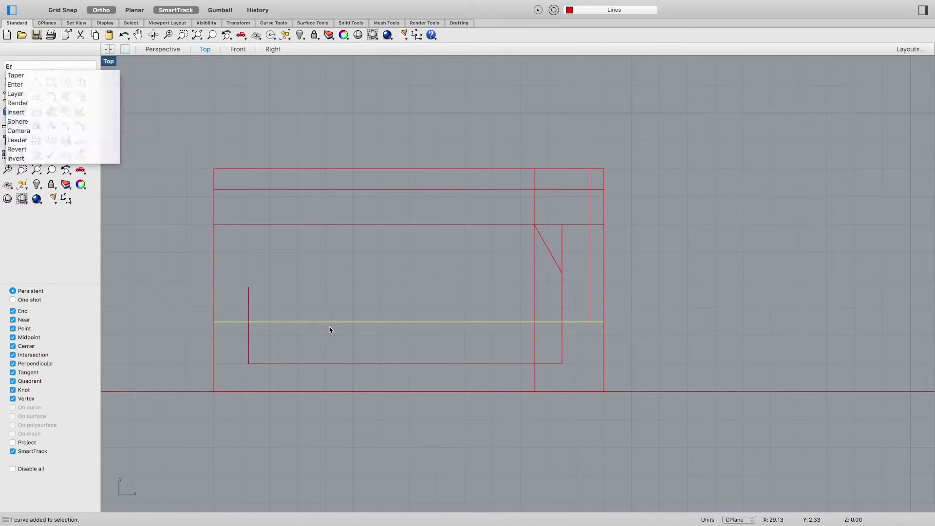
text(rim)
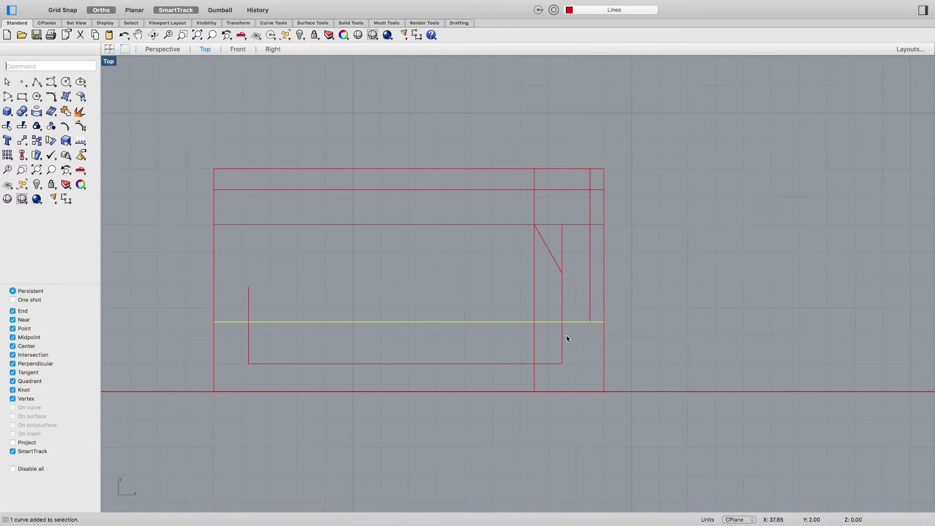
key(Return)
click(563, 336)
key(Return)
key(super+z)
key(Escape)
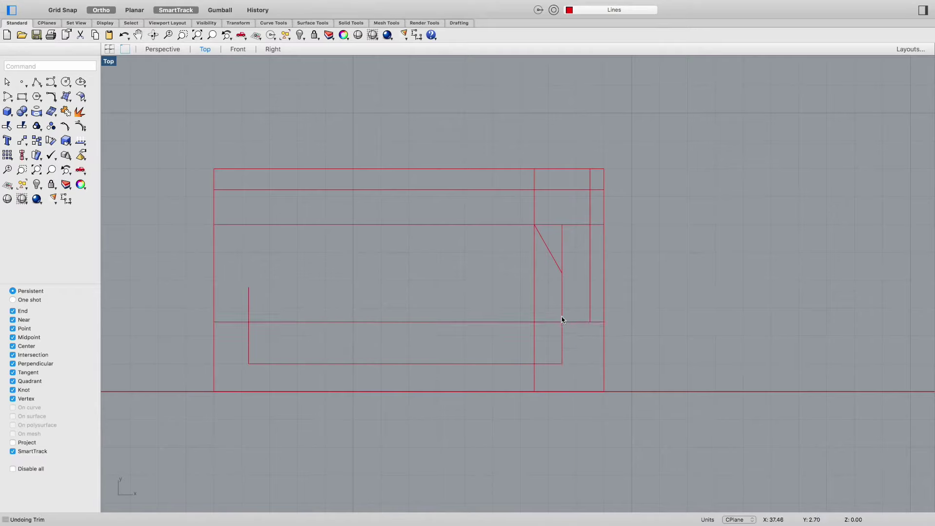
Trim away the horizontal line offset from the bottom edge to the left of the inner right vertical line
key(Return)
click(563, 319)
click(591, 319)
key(Return)
click(549, 322)
key(Return)
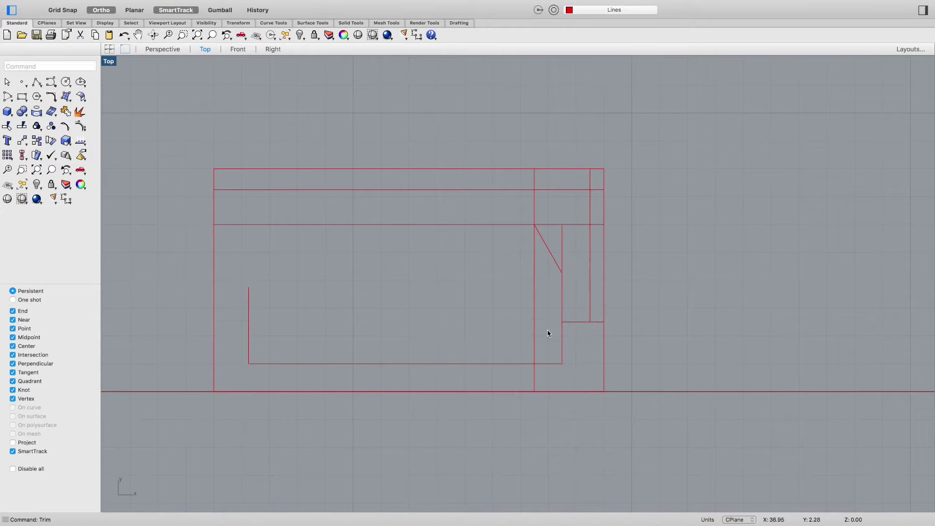
Trim off the inner right vertical line above its junction with the diagonal line
key(Return)
click(558, 264)
key(Return)
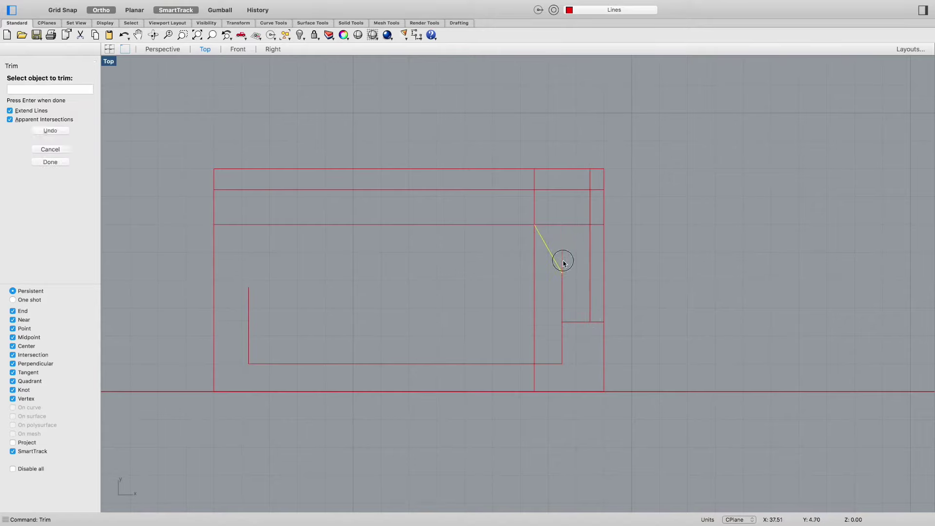
click(562, 258)
key(Return)
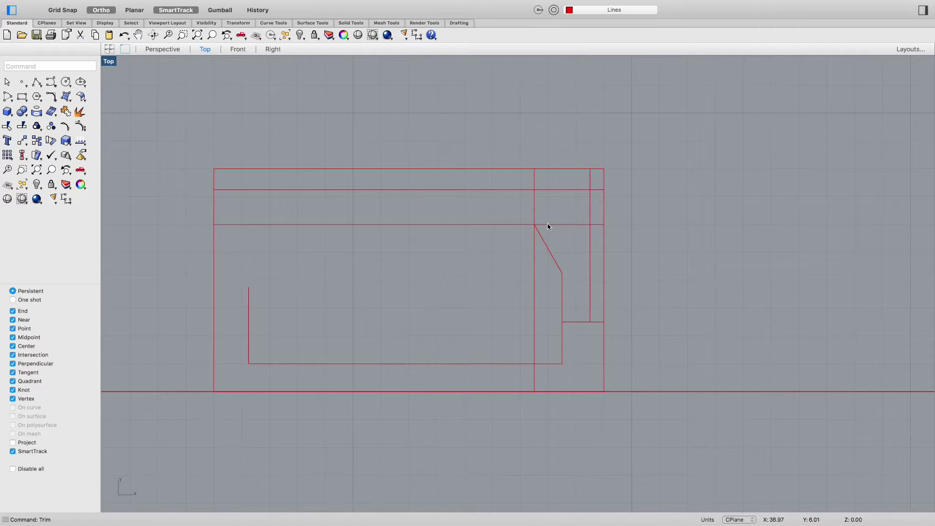
Delete the horizontal and vertical offset guide lines that cross at the diagonal's upper end
click(577, 227)
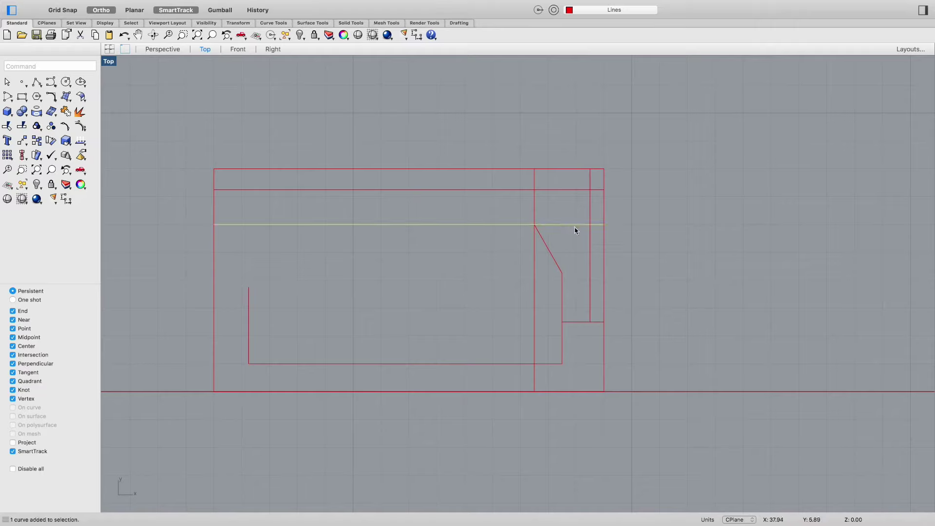
key(Delete)
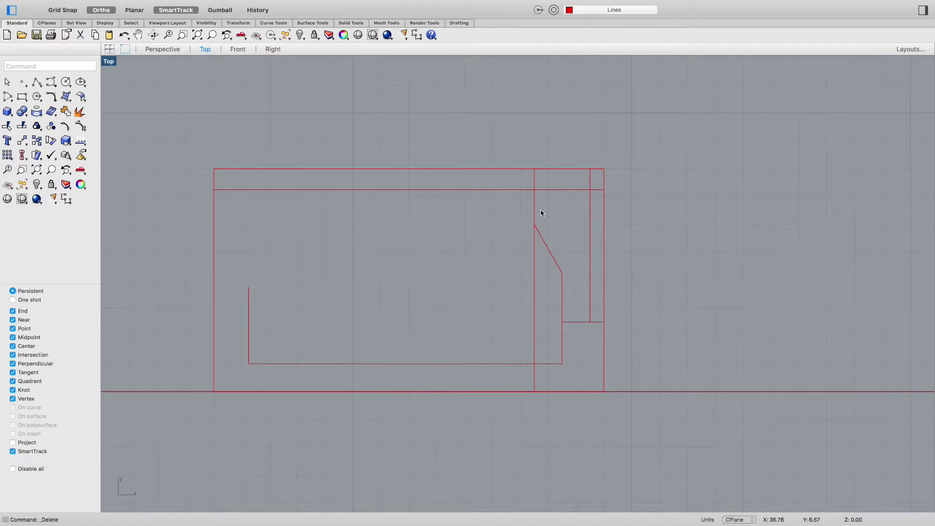
click(534, 223)
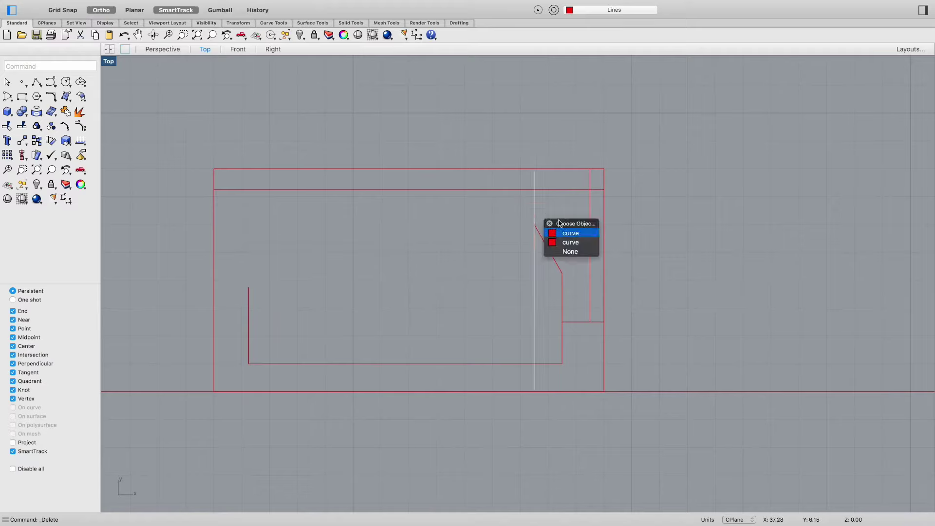
key(Escape)
click(536, 206)
key(Delete)
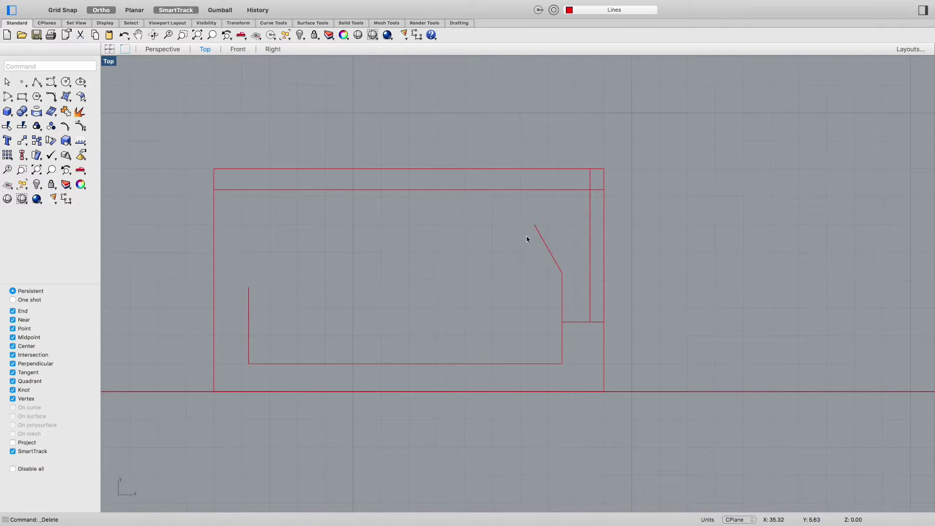
Draw a 0.5-unit vertical line upward from the upper end of the diagonal line
text(line)
key(Return)
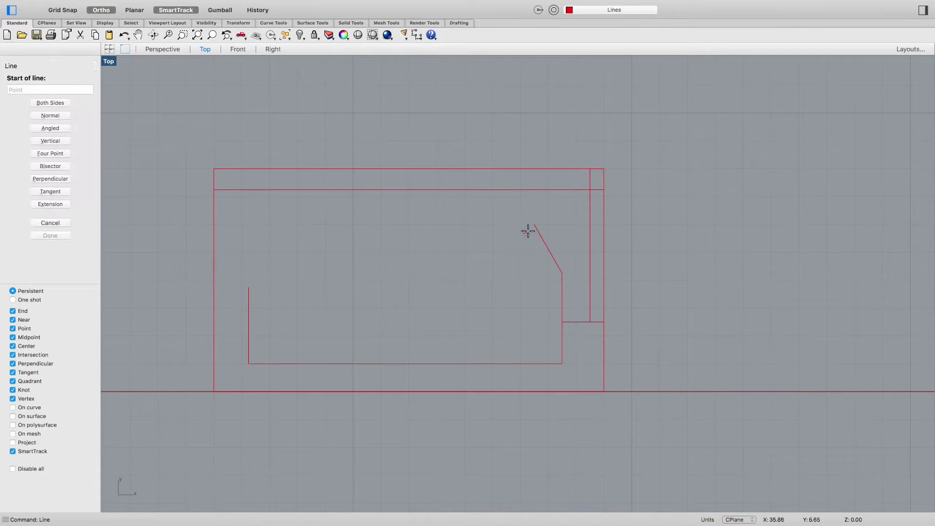
click(535, 225)
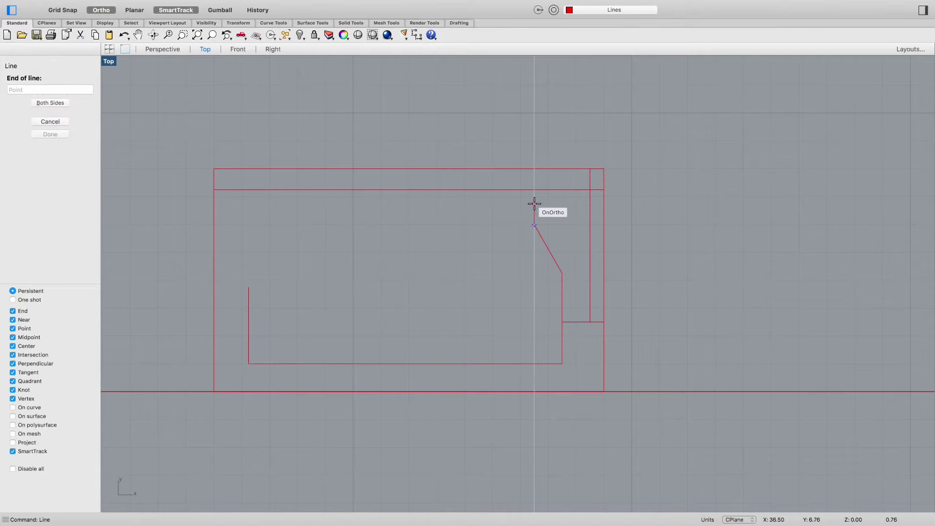
text(.5)
key(Return)
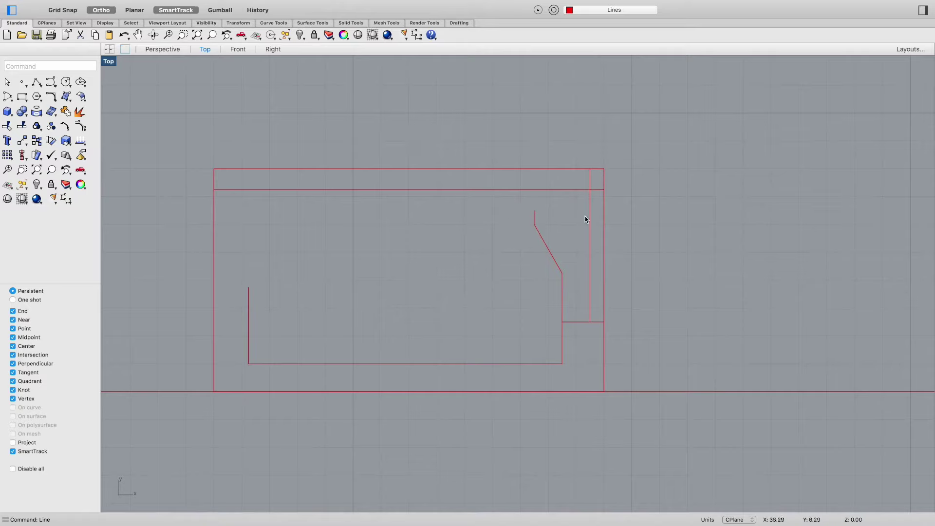
Copy the diagonal and the vertical segment below it horizontally to the right, so the copied vertical lands on the line offset from the right edge
click(543, 245)
shift+click(564, 290)
text(c)
key(Return)
click(534, 223)
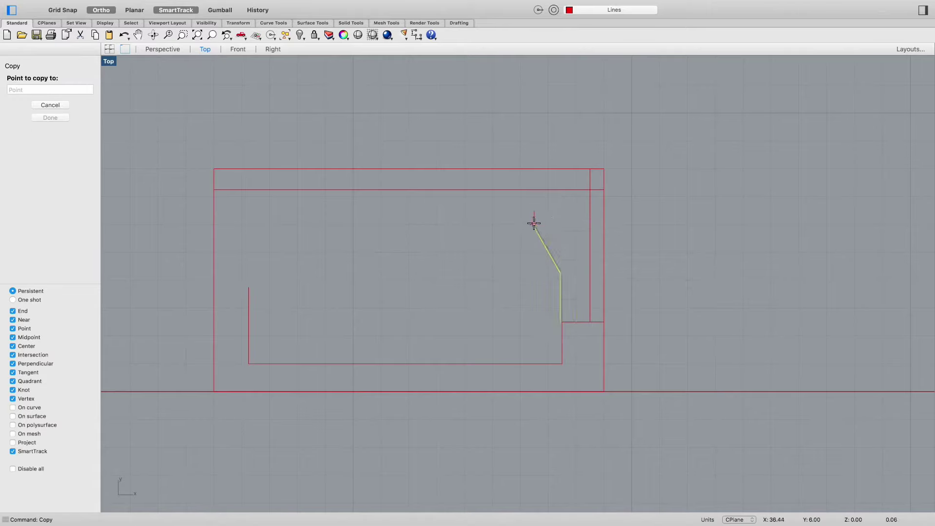
click(563, 224)
click(563, 225)
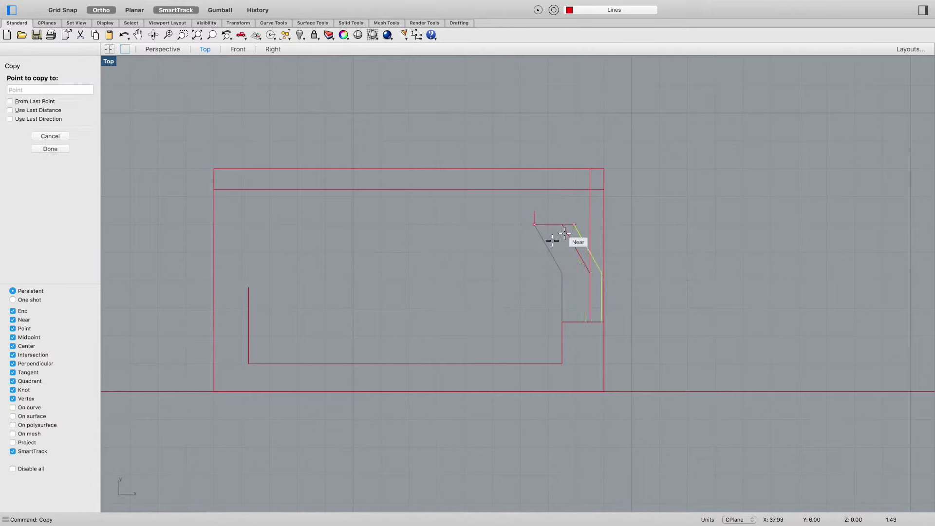
key(Return)
key(Escape)
Connect the upper ends of the two diagonals with a horizontal line and delete the long vertical guide nearest the right edge
text(line)
key(Return)
click(563, 224)
click(534, 224)
key(Return)
key(Escape)
click(589, 251)
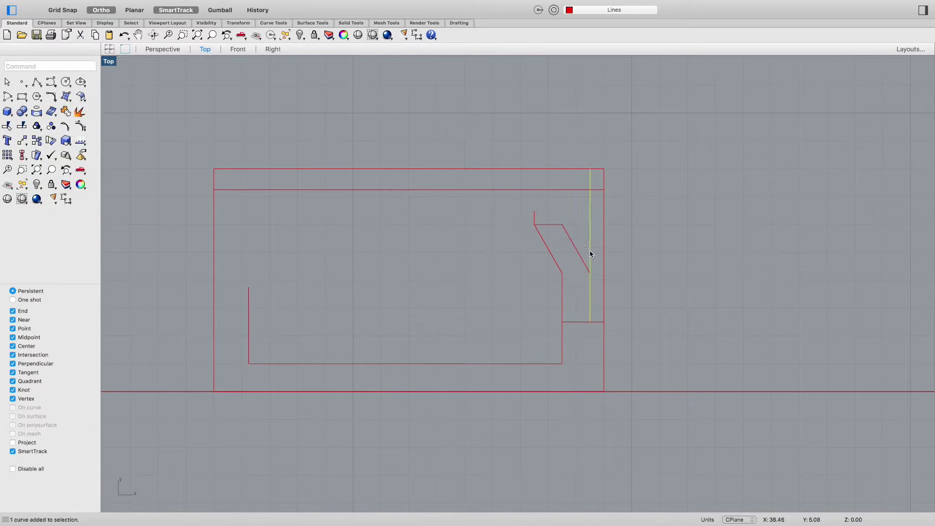
key(Delete)
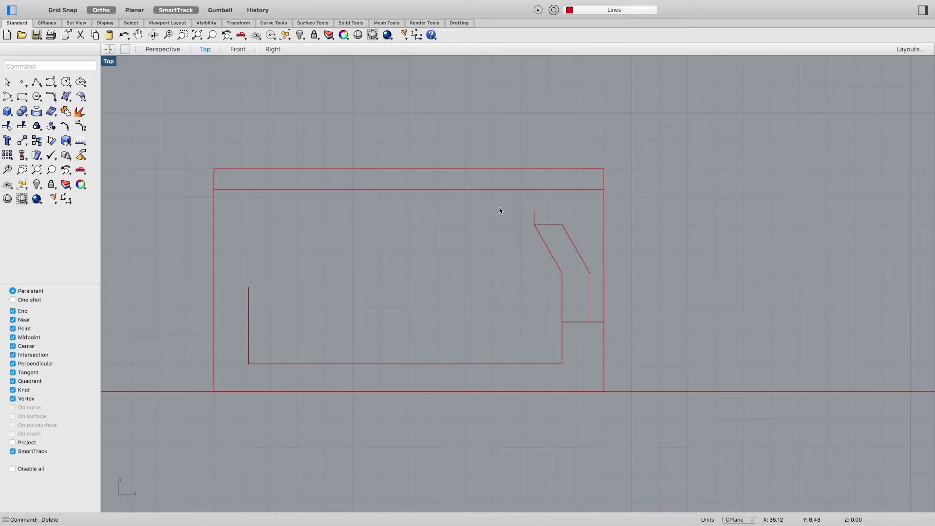
Offset the rectangle's right edge 5.5 units inward
text(Offset)
key(Return)
click(605, 226)
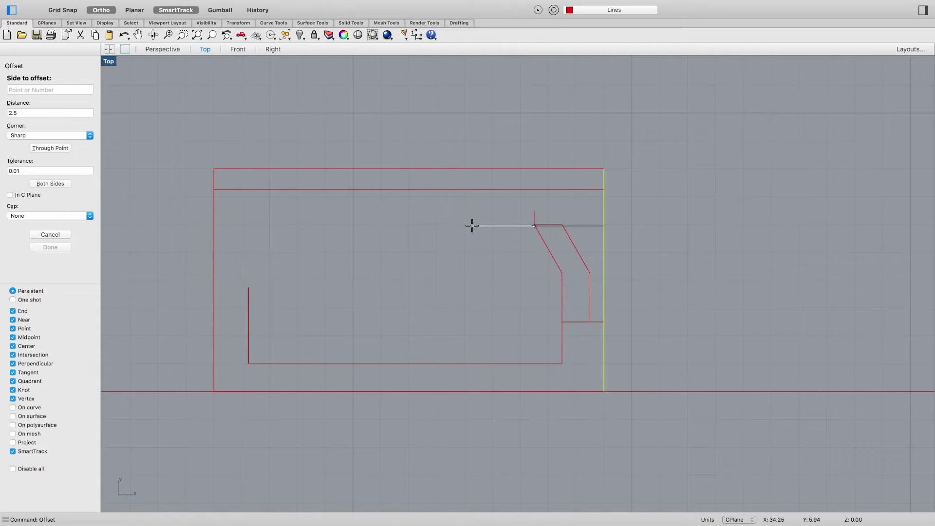
text(5.5)
key(Return)
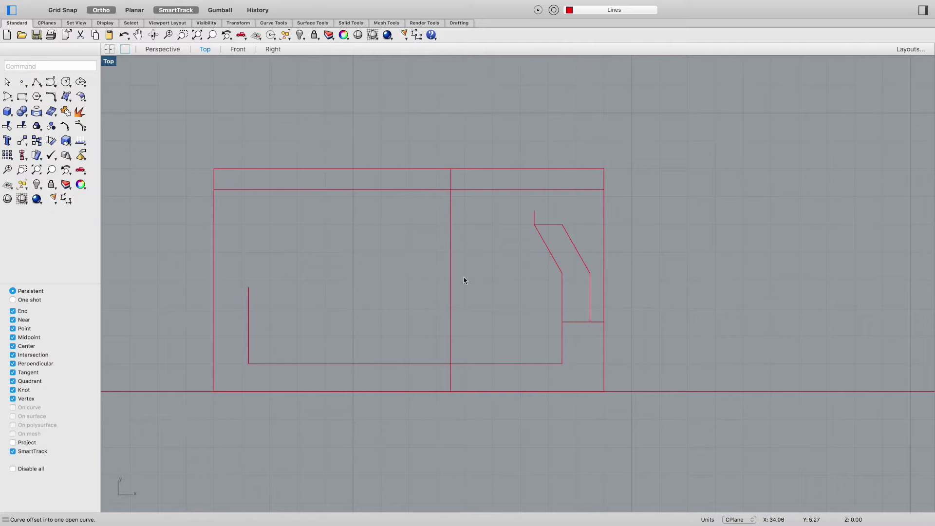
Trim away the 5.5-unit offset vertical below the upper inner horizontal line, leaving only the short piece above it
text(trim)
key(Return)
click(467, 190)
key(Return)
click(452, 210)
key(Return)
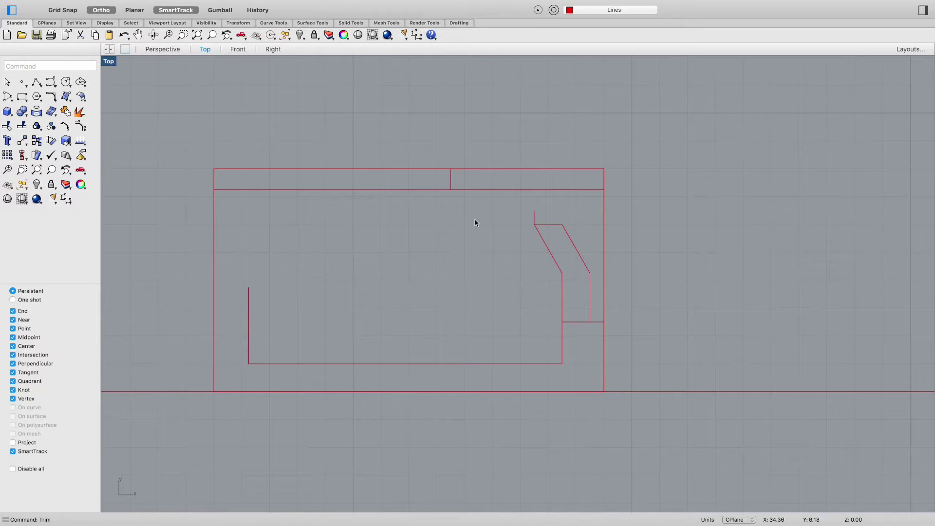
Offset the rectangle's right edge 4 units inward
text(offset)
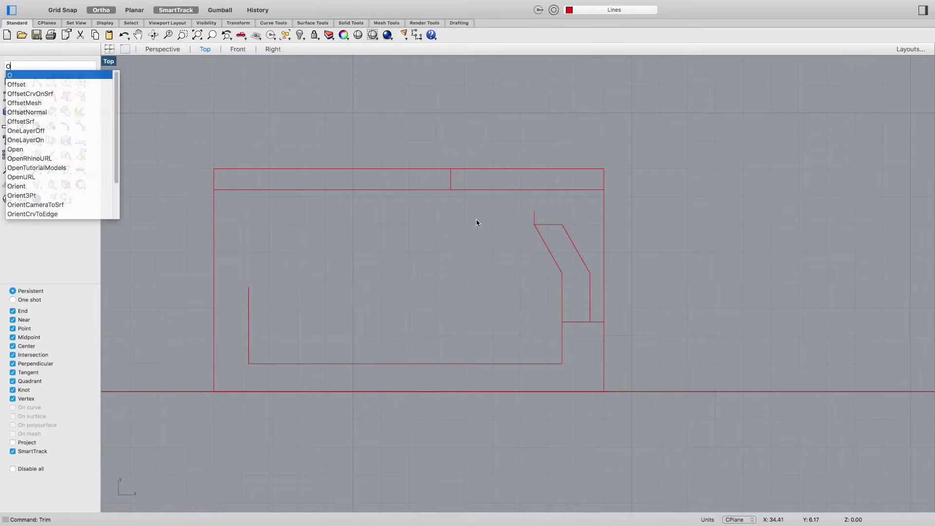
key(Return)
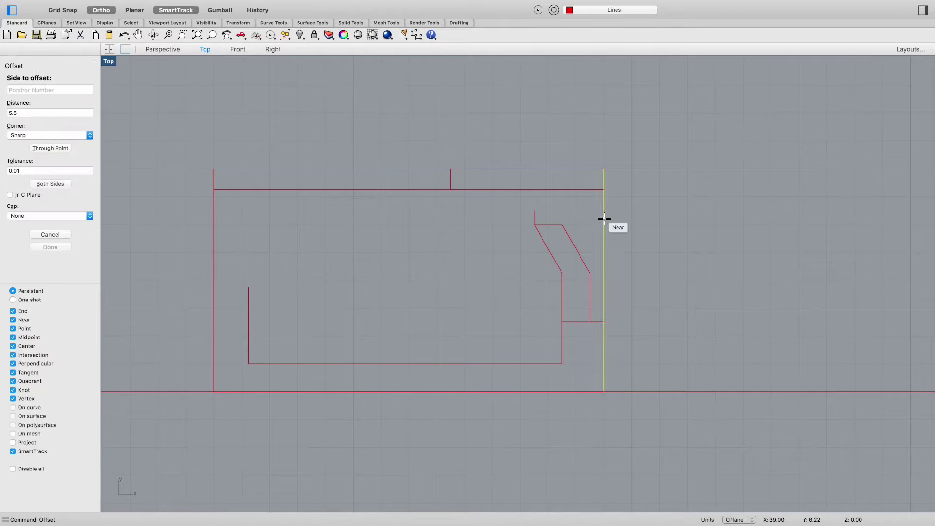
text(4)
key(Return)
click(466, 223)
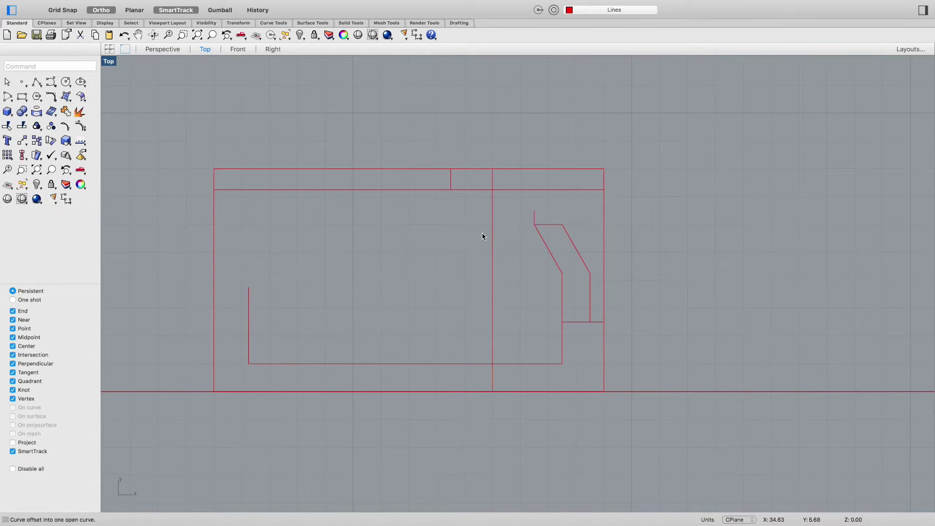
Draw a sloped line from the 4-unit vertical's intersection with the upper inner horizontal to the 0.5-unit line's top end, and delete the 4-unit vertical guide
text(line)
key(Return)
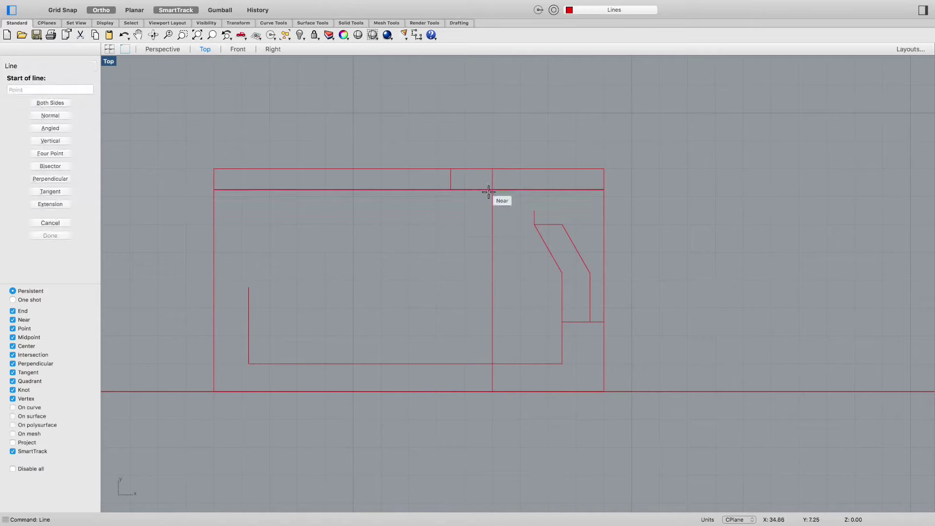
click(492, 189)
click(534, 210)
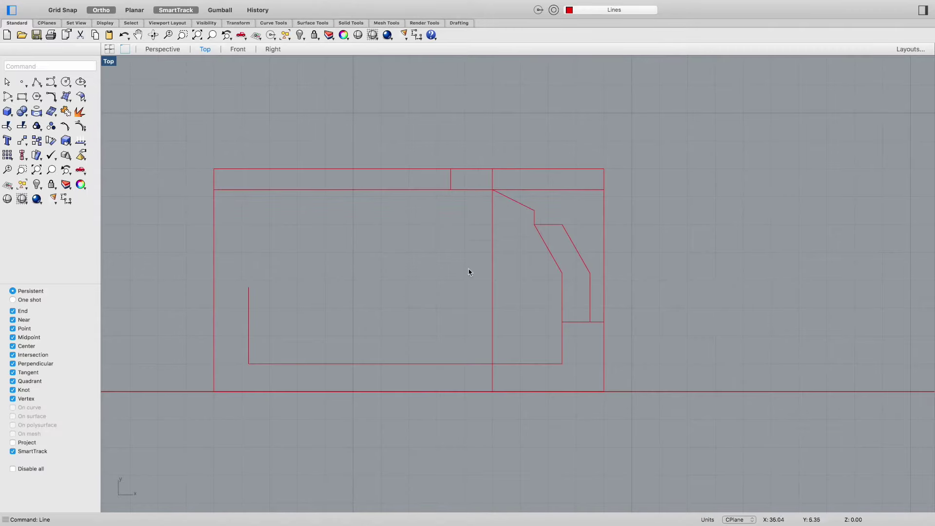
click(492, 257)
key(Delete)
Trim off the upper inner horizontal line to the right of its junction with the sloped line
text(trim)
key(Return)
click(522, 190)
key(Return)
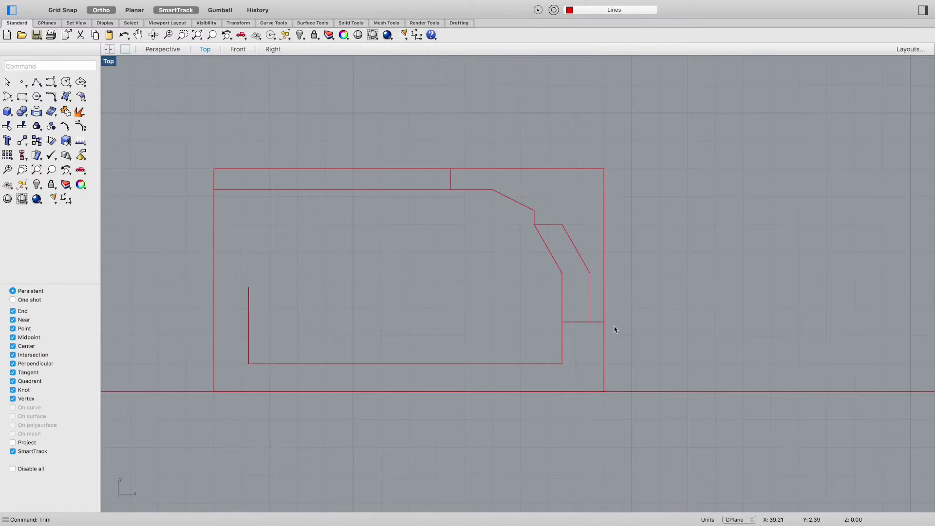
Trim off the short lower horizontal line between the copied vertical segment and the rectangle's right edge
key(Return)
key(Return)
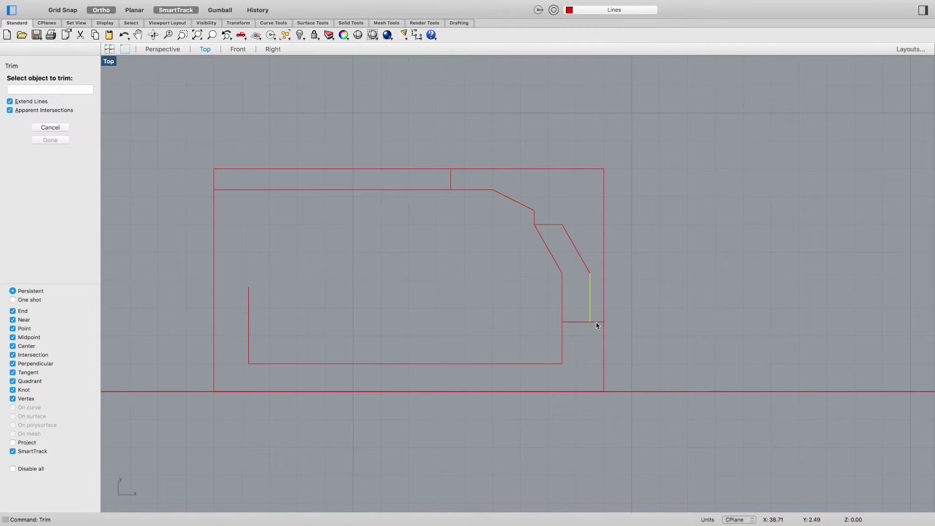
click(597, 322)
key(Return)
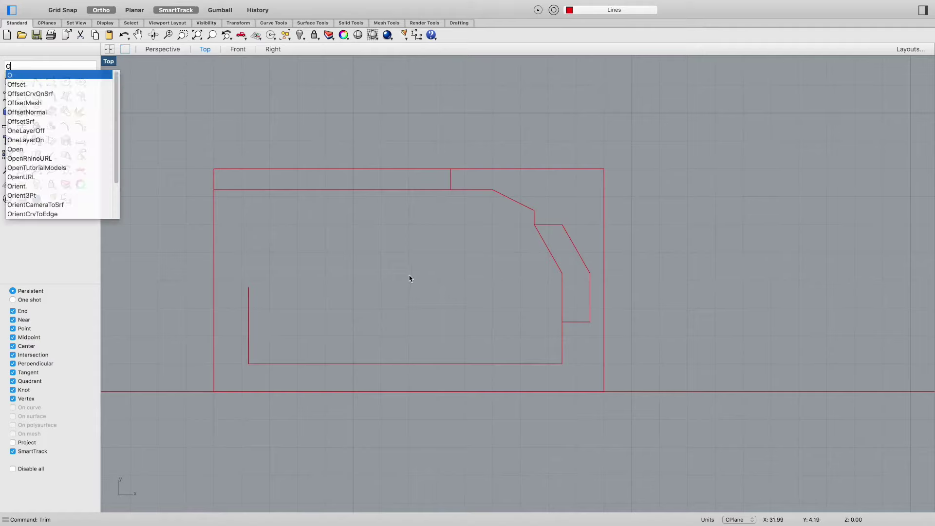
Offset the short vertical line between the two upper horizontals 3 units to the left
shift+click(450, 183)
key(F8)
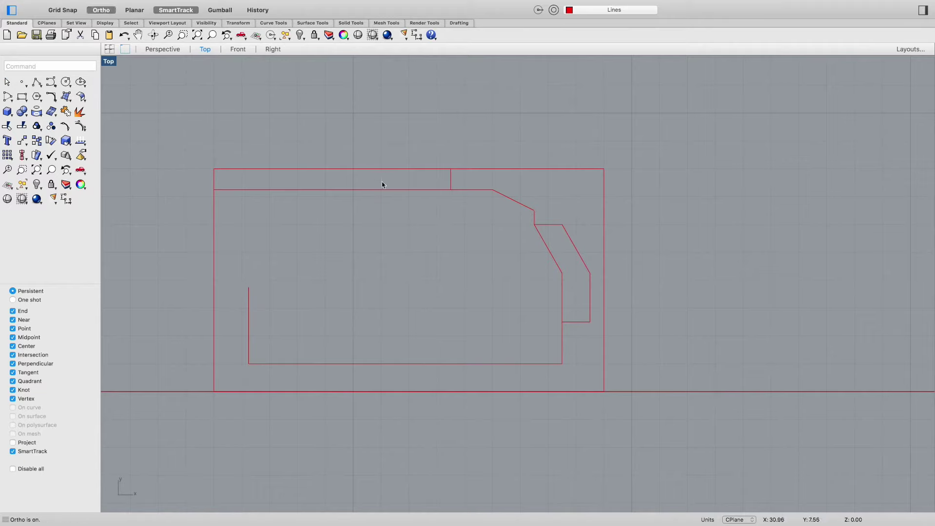
text(offset)
key(Return)
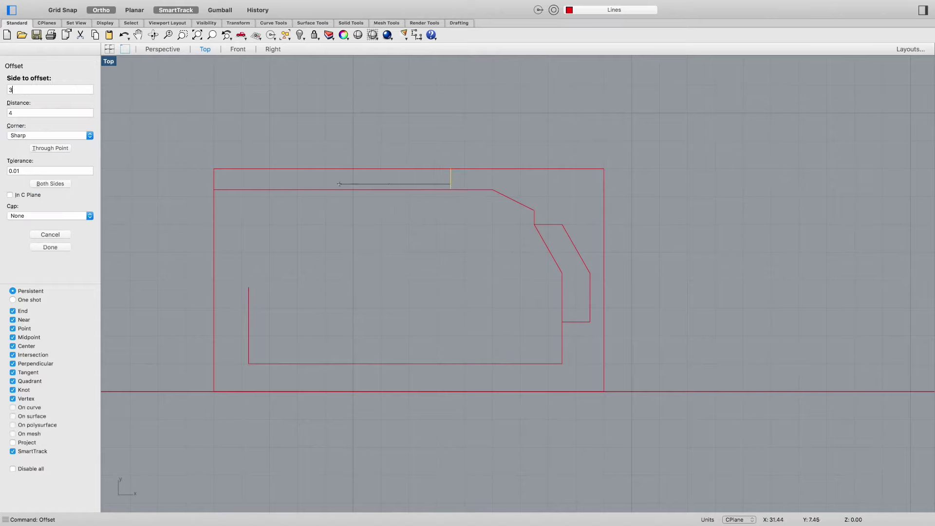
click(392, 184)
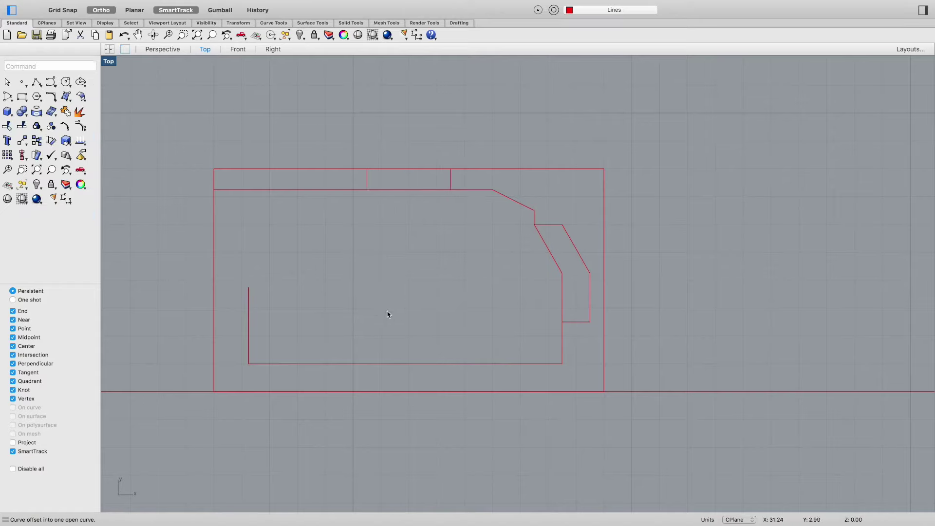
Offset the rectangle's left edge 4.75 units inward
key(Return)
click(212, 250)
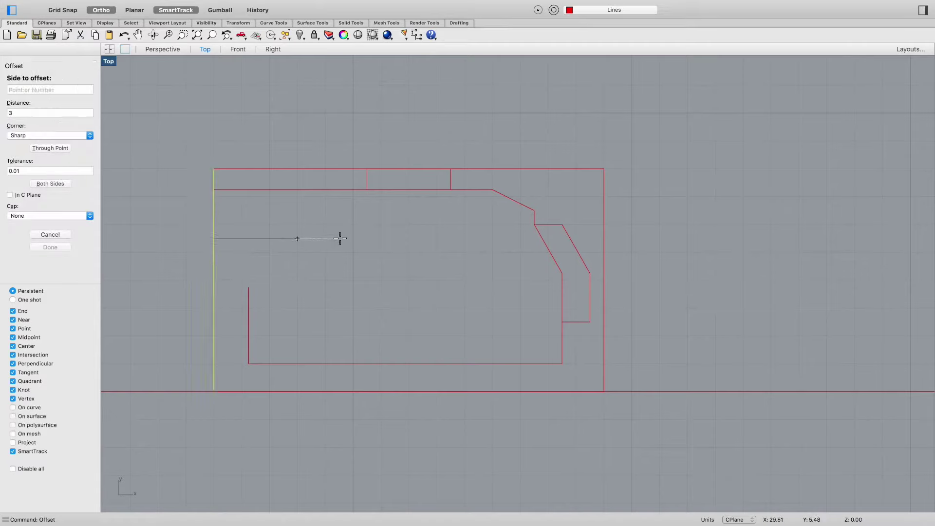
text(4.)
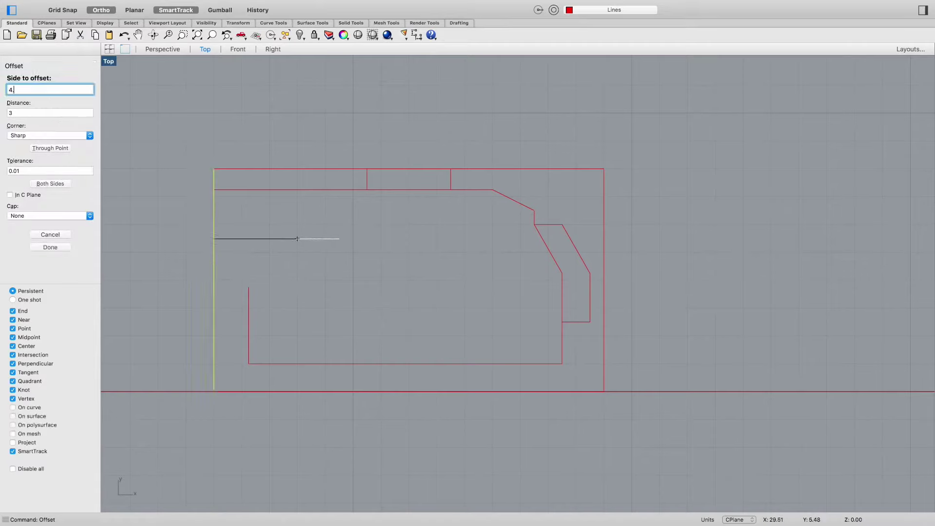
text(75)
key(Return)
click(364, 243)
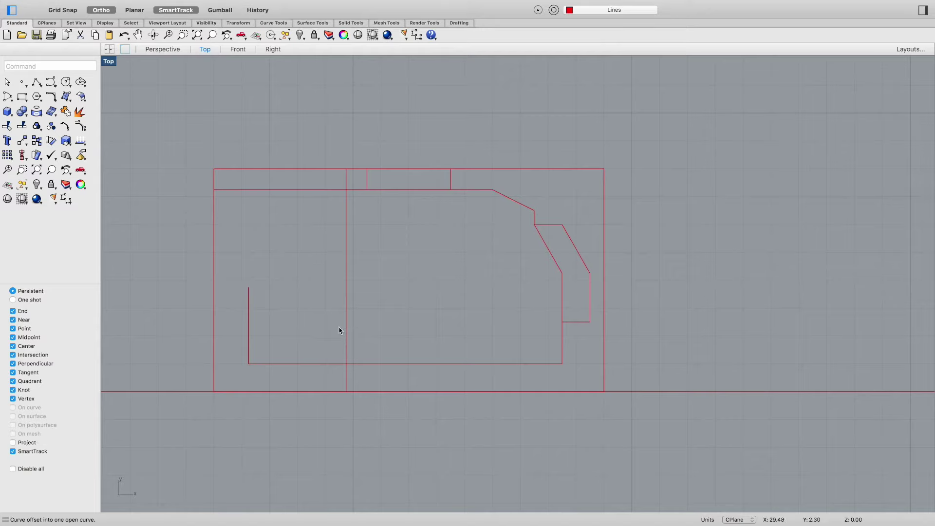
Offset the rectangle's left edge 3 units inward
key(Return)
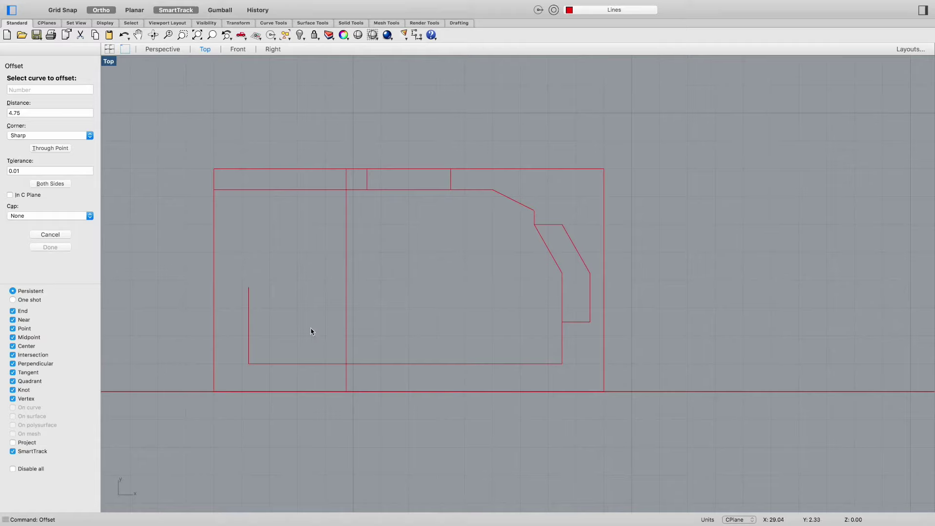
click(214, 319)
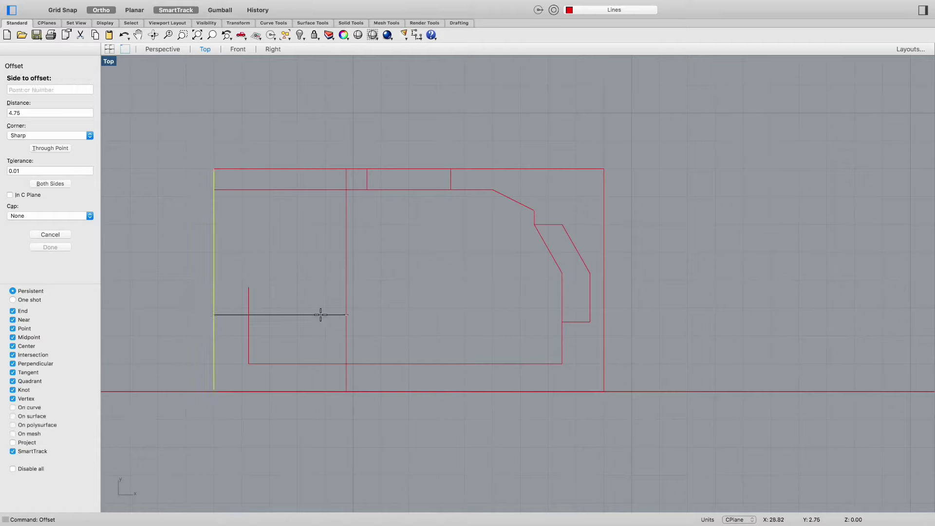
click(317, 316)
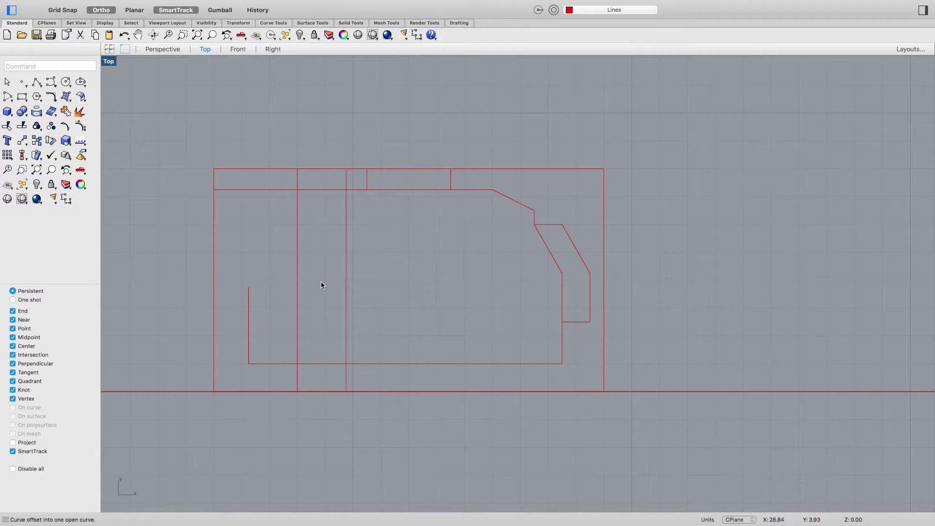
Offset the rectangle's top edge 1.5 units downward
key(Return)
click(374, 171)
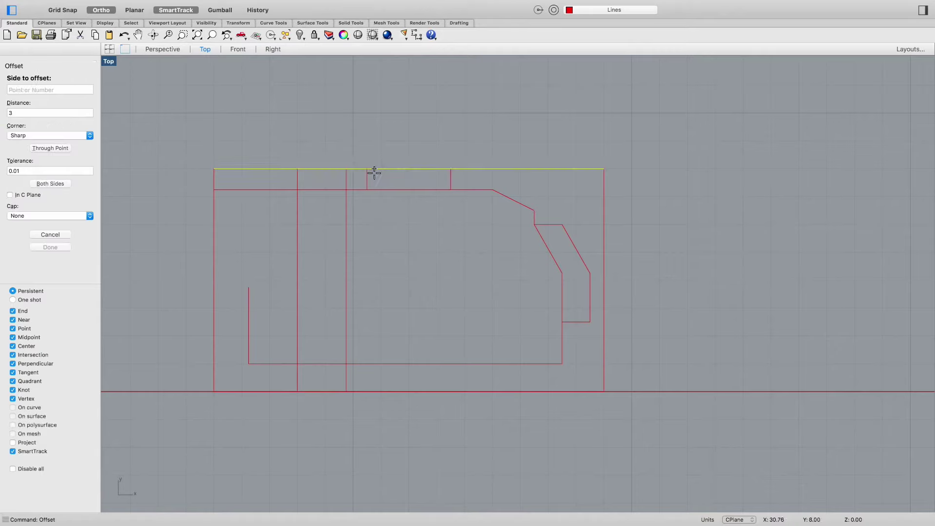
text(1.5)
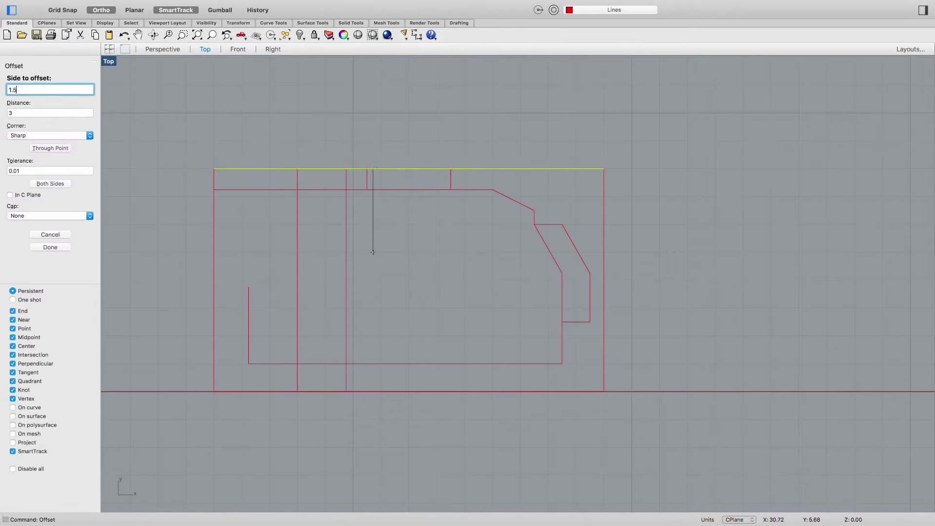
key(Return)
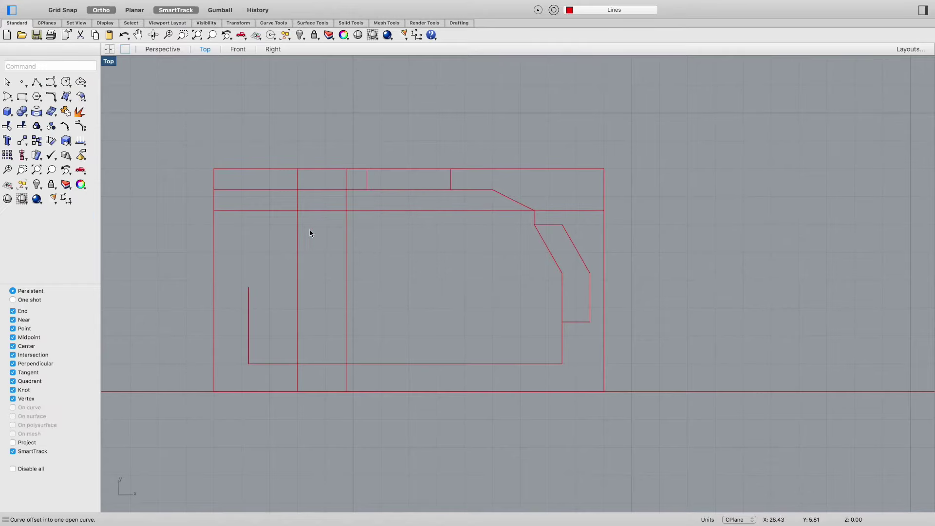
Draw a sloped line from the 4.75-unit vertical's intersection with the upper inner horizontal to the intersection of the 3-unit vertical and 1.5-unit horizontal guides
text(line)
key(Return)
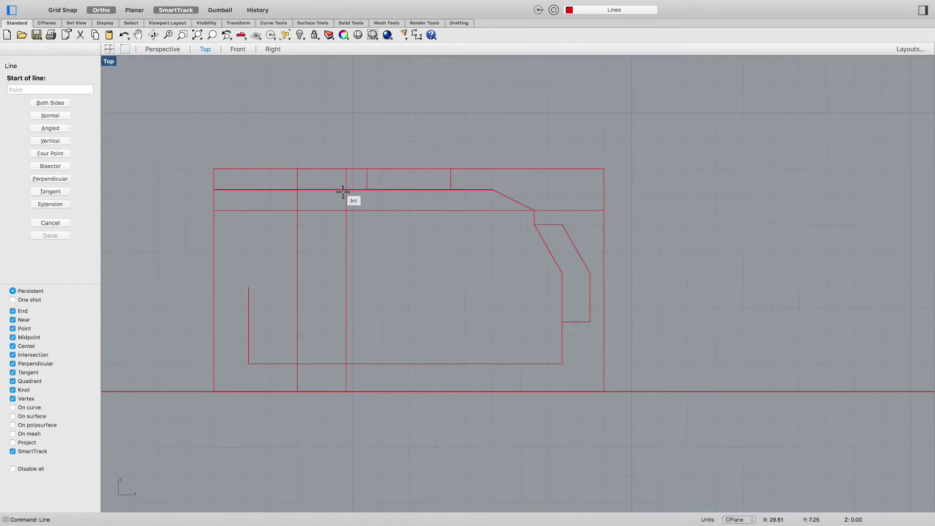
click(346, 190)
click(299, 210)
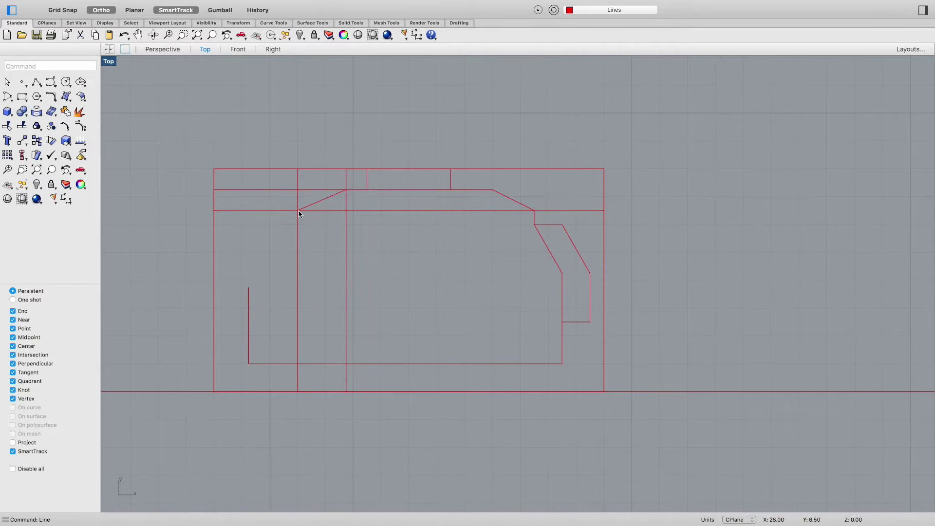
Draw a diagonal line from the sloped line's lower end to the top of the inner left vertical line
key(Return)
click(298, 210)
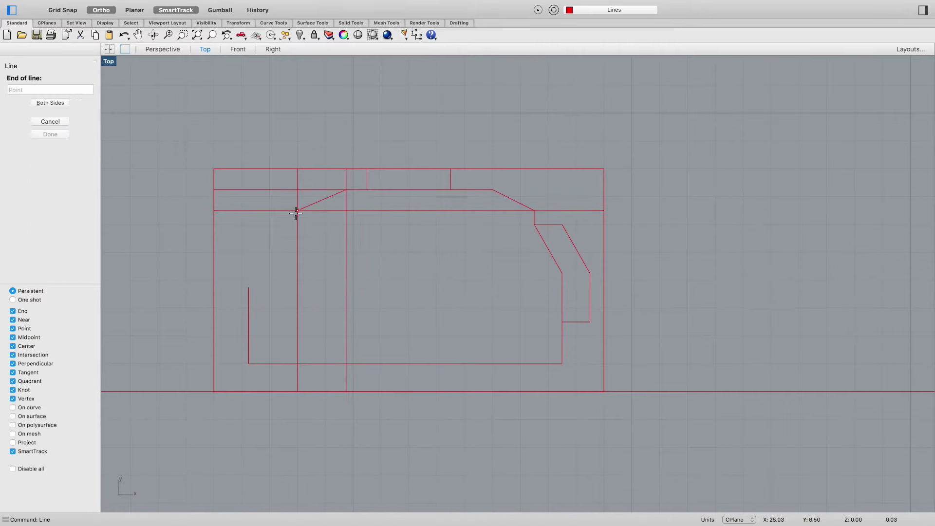
click(248, 288)
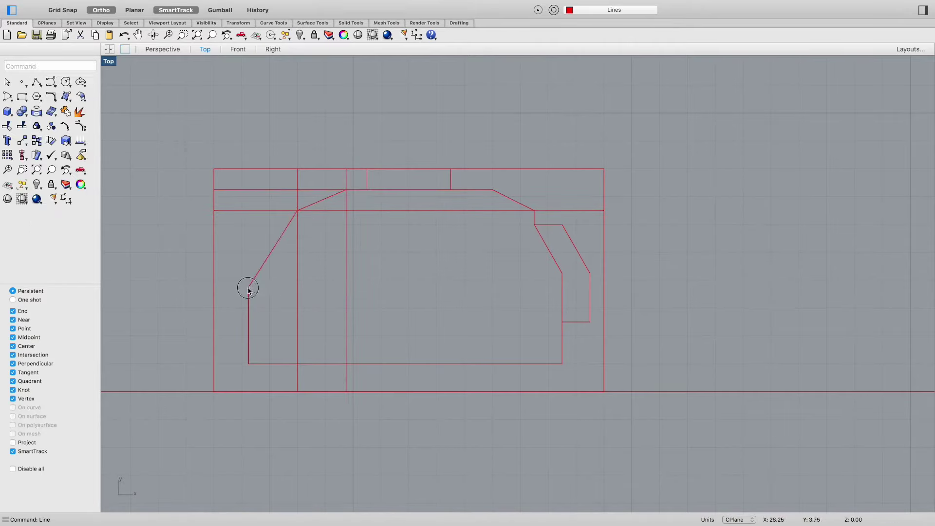
Delete the two vertical construction lines and the lower horizontal construction line crossing the inner outline
click(297, 312)
shift+click(346, 302)
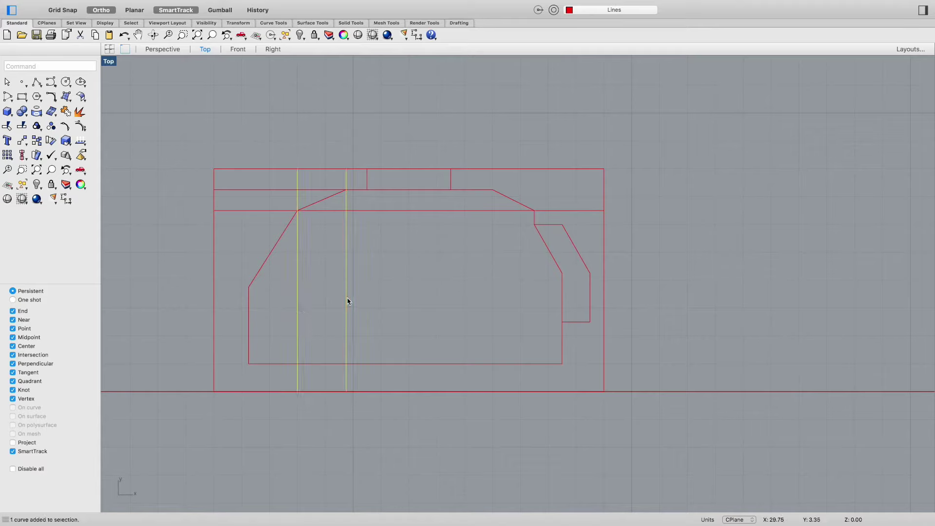
shift+click(370, 211)
key(Delete)
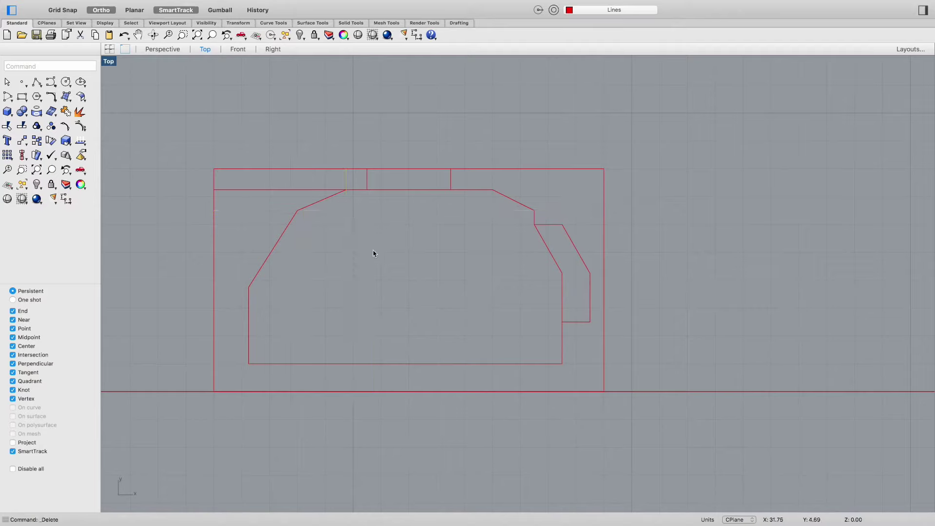
text(trim)
key(Return)
click(340, 197)
key(Return)
click(336, 191)
key(Return)
click(278, 245)
key(super+z)
key(Escape)
click(291, 191)
key(Escape)
Turn off Ortho and offset the outer rectangle's left edge inward by 0.5
key(F8)
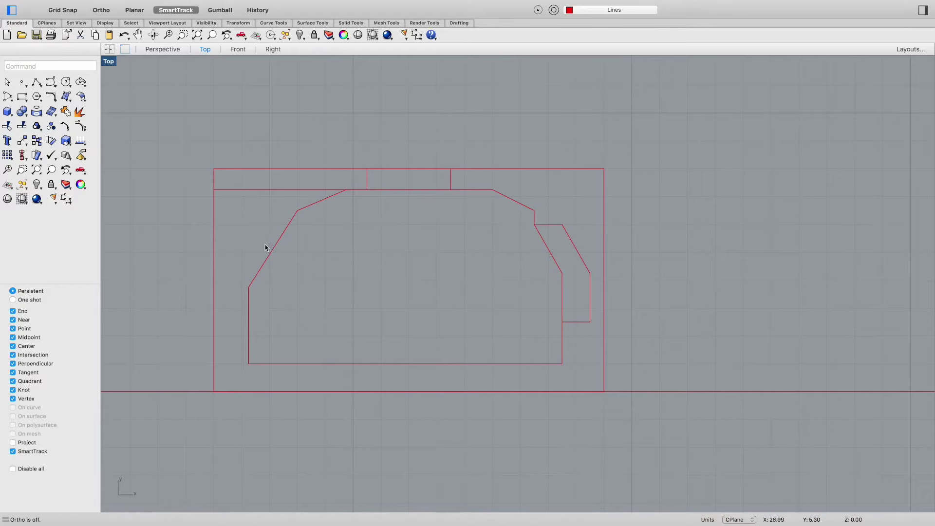
click(216, 259)
text(offset)
key(Return)
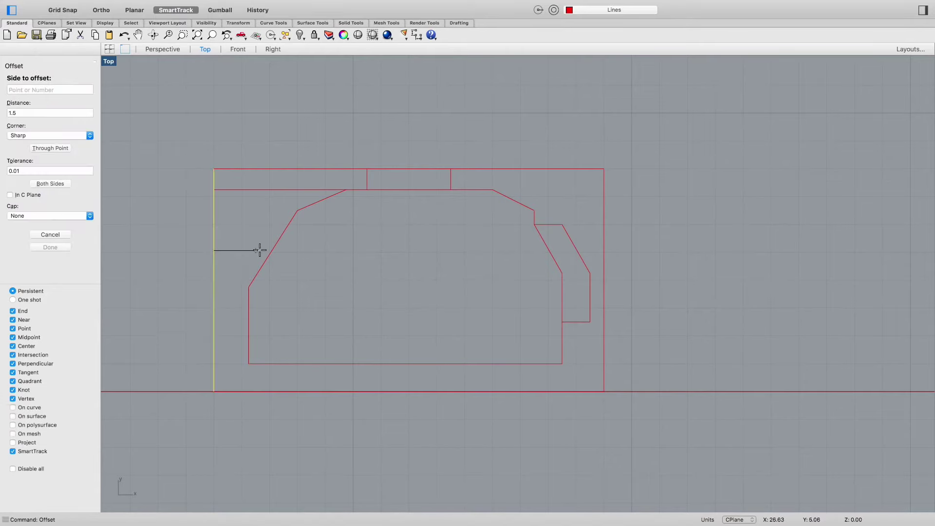
text(.5)
key(Return)
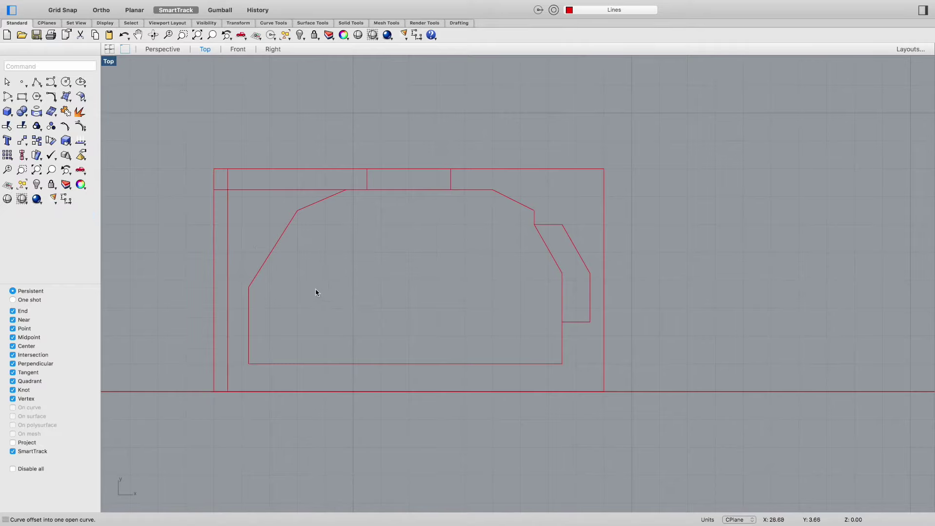
Offset the inner outline's long slanted left edge outward by 0.5
key(Return)
click(276, 254)
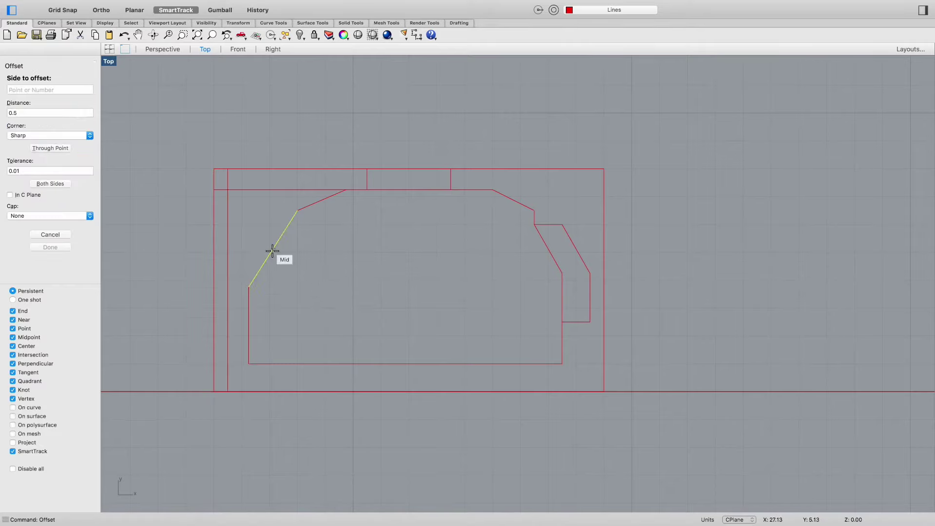
click(248, 234)
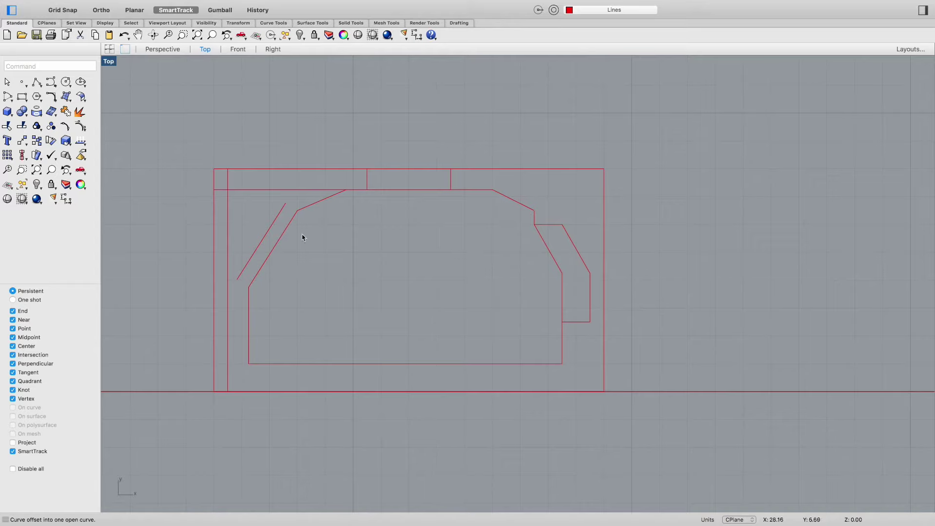
Fillet the horizontal line above the inner outline with the offset slanted line at a 0.125 radius
text(fil)
key(Return)
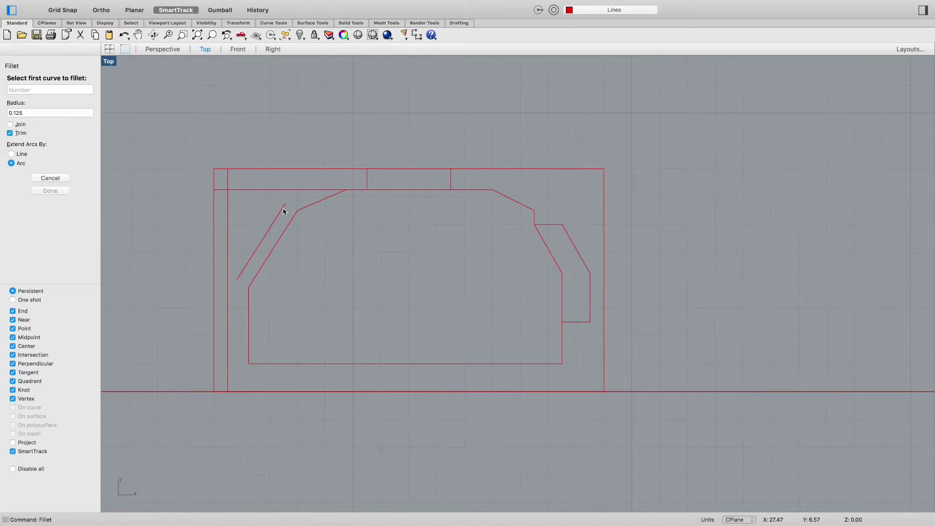
click(23, 112)
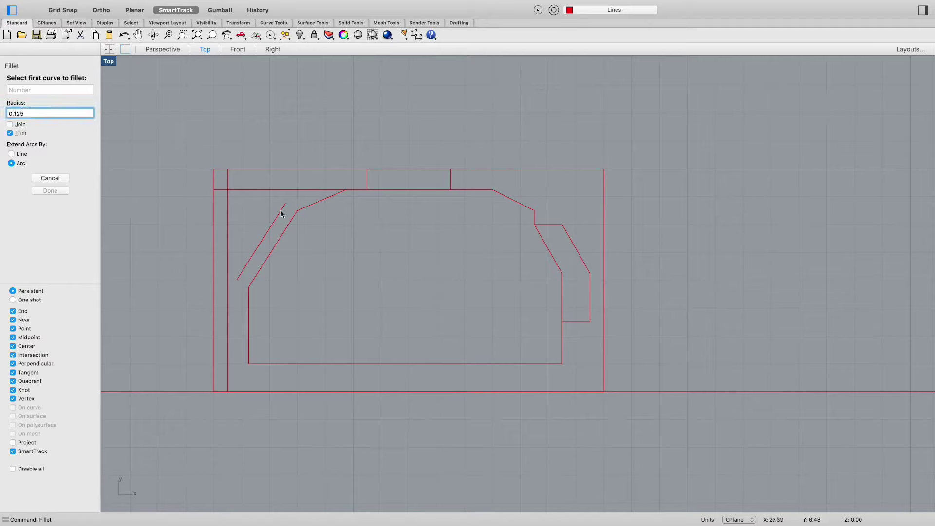
click(271, 191)
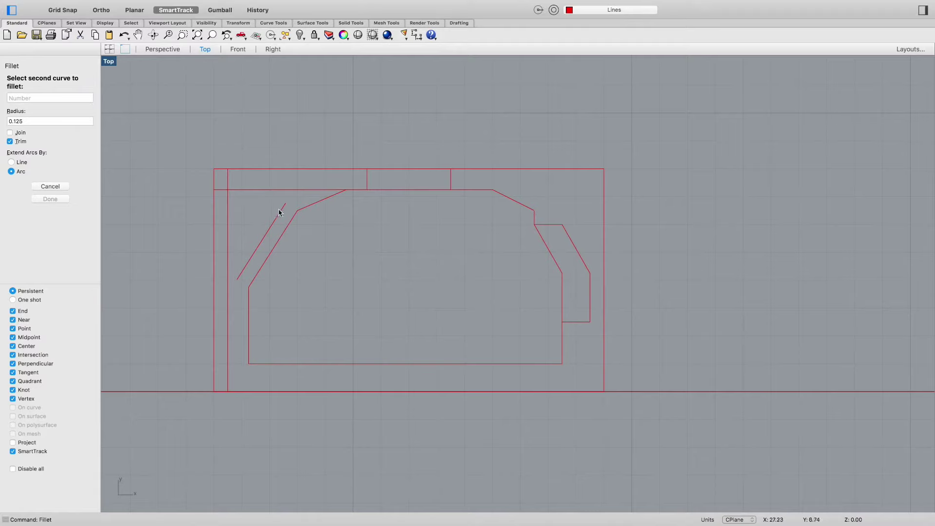
click(279, 213)
Fillet the offset vertical line with the horizontal and slanted lines at a 0.125 radius to close the triangular cutout
key(Return)
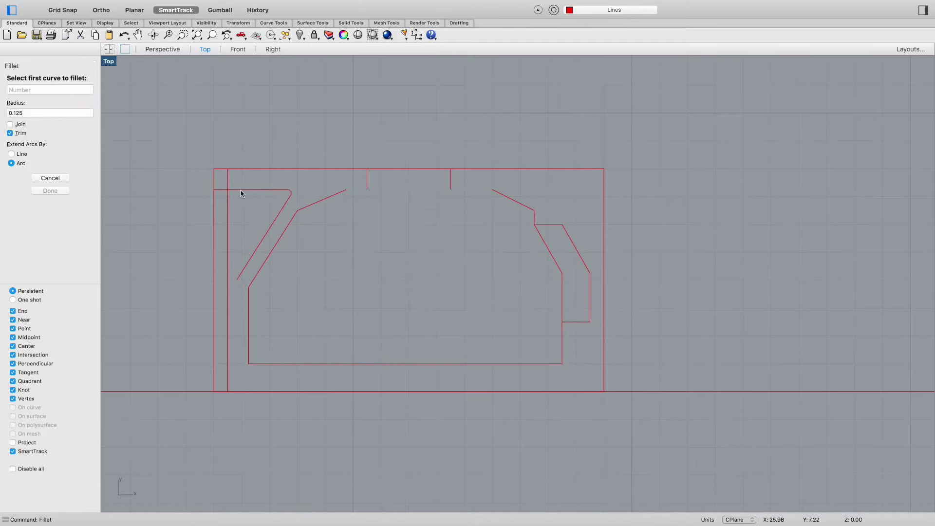
click(238, 193)
click(227, 204)
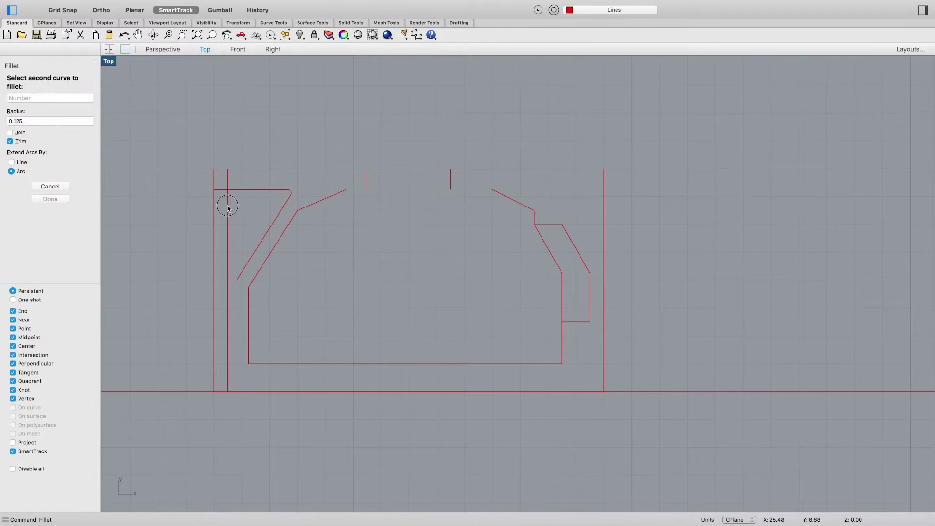
key(Return)
click(229, 244)
click(246, 263)
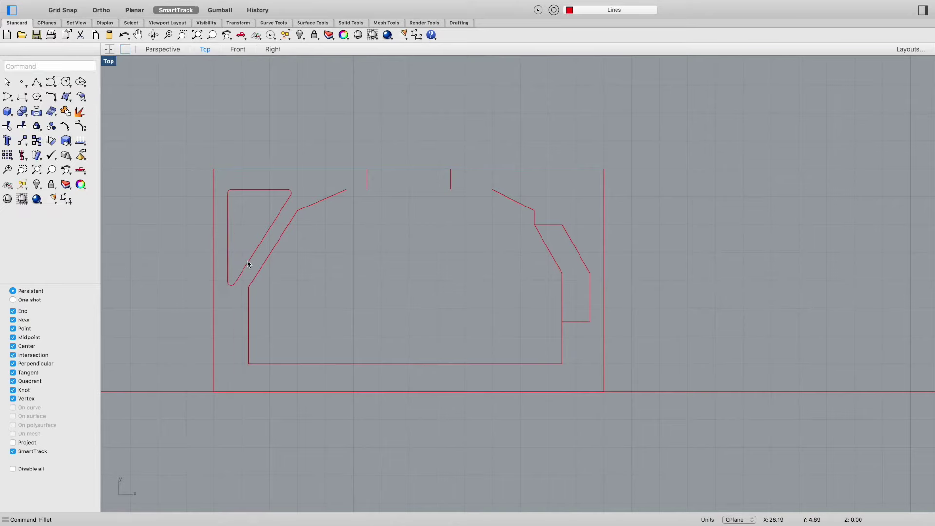
key(Return)
key(Escape)
Draw a line between the upper ends of the inner outline's two sloped edges to restore its top edge
text(Line)
key(Return)
click(346, 190)
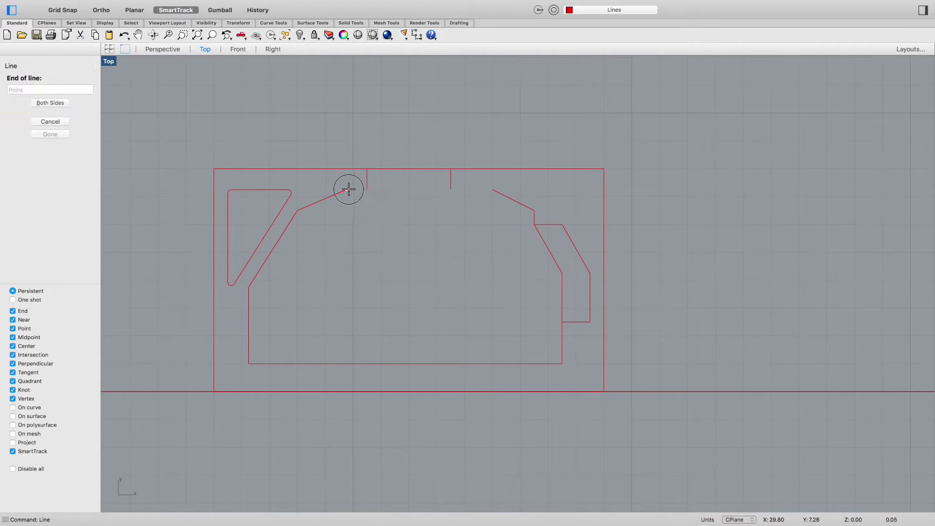
click(493, 190)
key(Return)
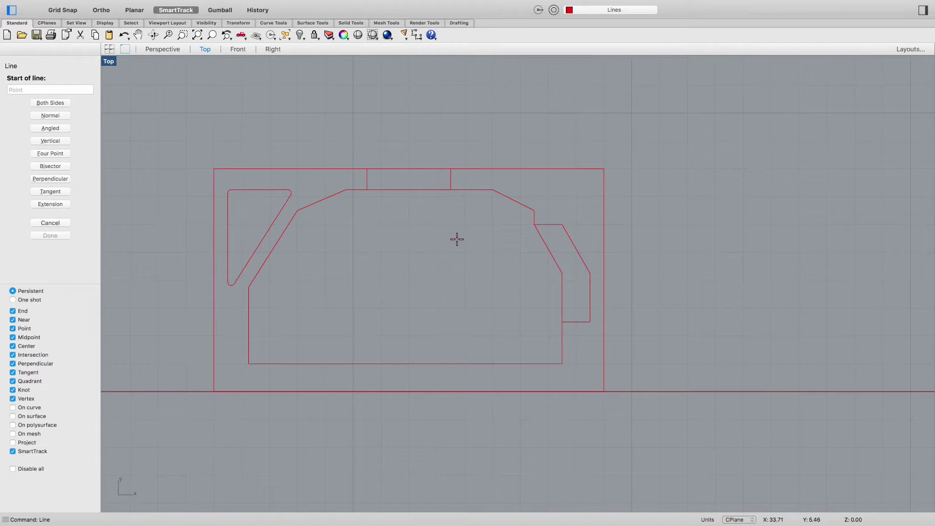
key(Escape)
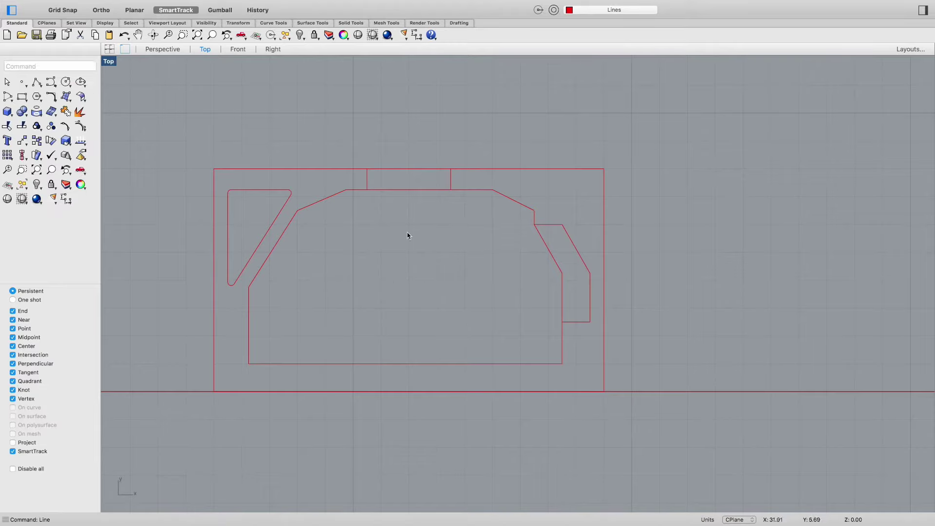
scroll(382, 248, down, 5)
scroll(374, 265, down, 3)
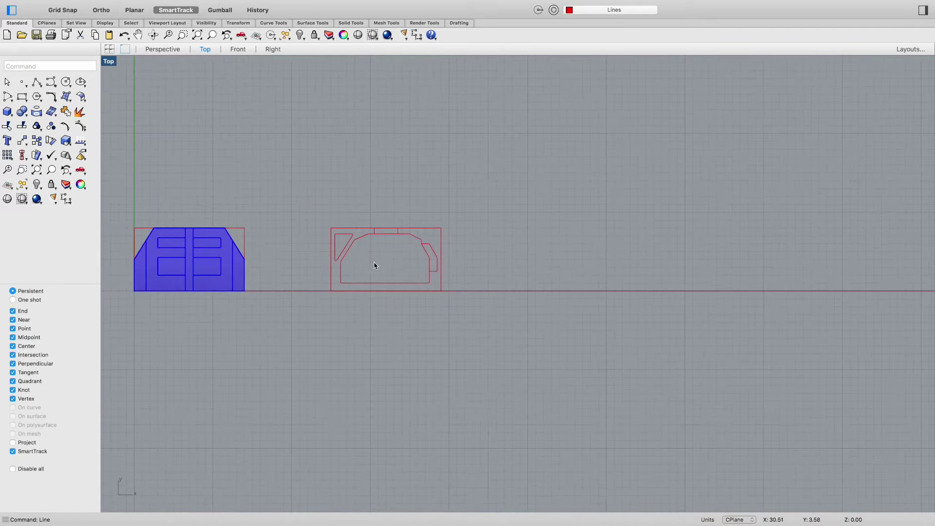
scroll(374, 265, up, 4)
scroll(384, 254, up, 3)
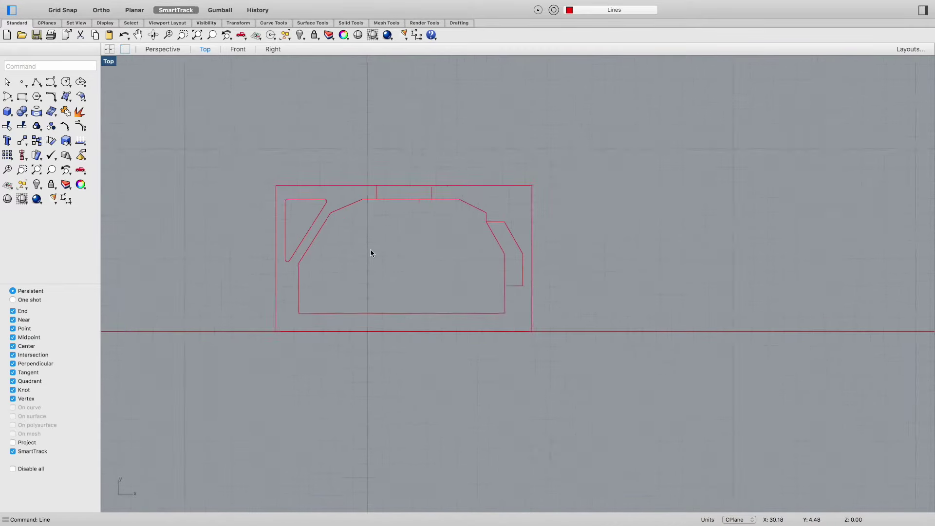
scroll(370, 253, up, 2)
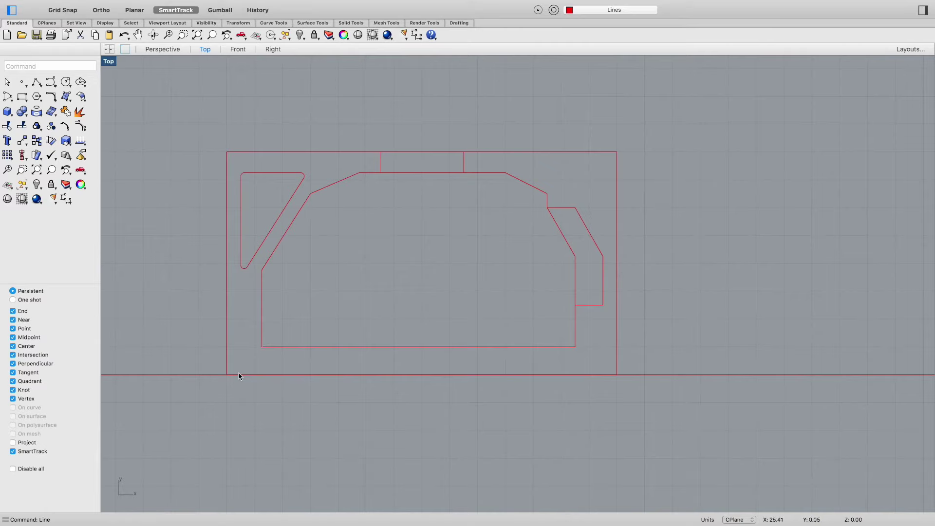
Make the polylines layer current and close the layer list
text(Layer)
key(Return)
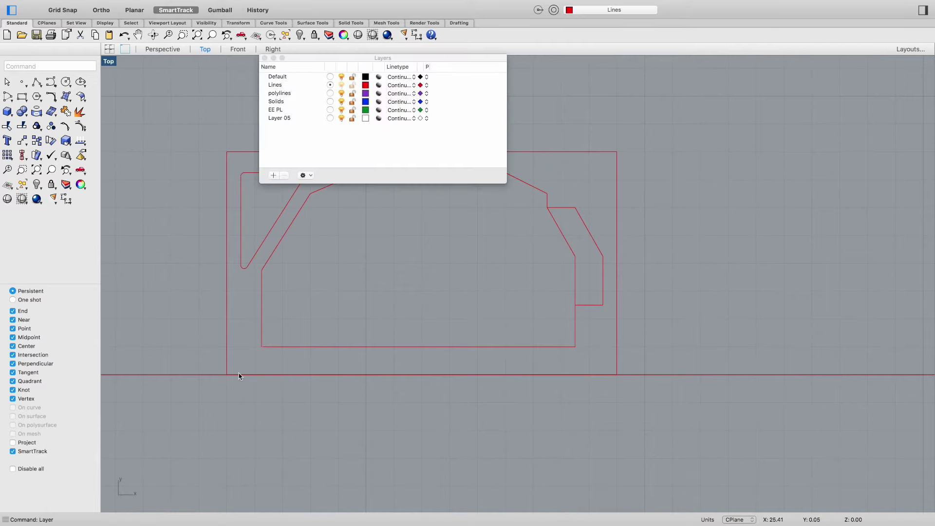
click(330, 93)
click(265, 58)
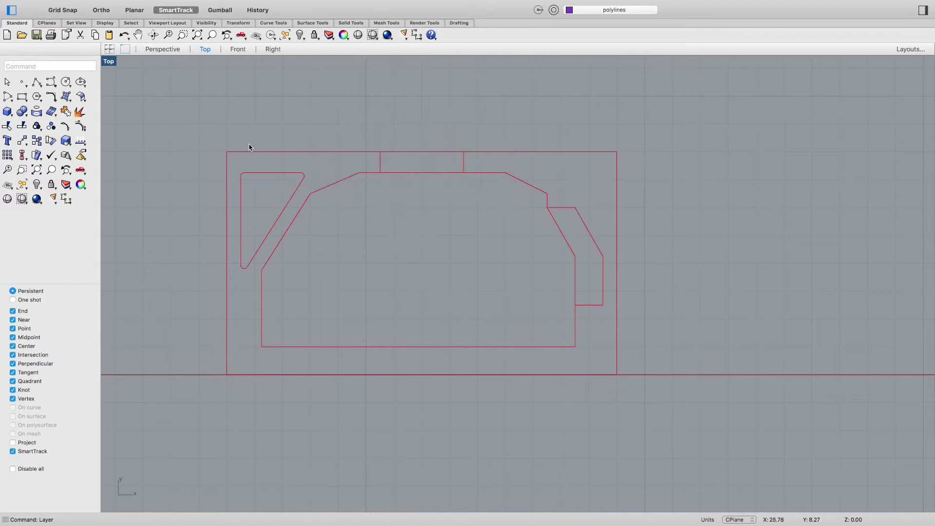
text(Line)
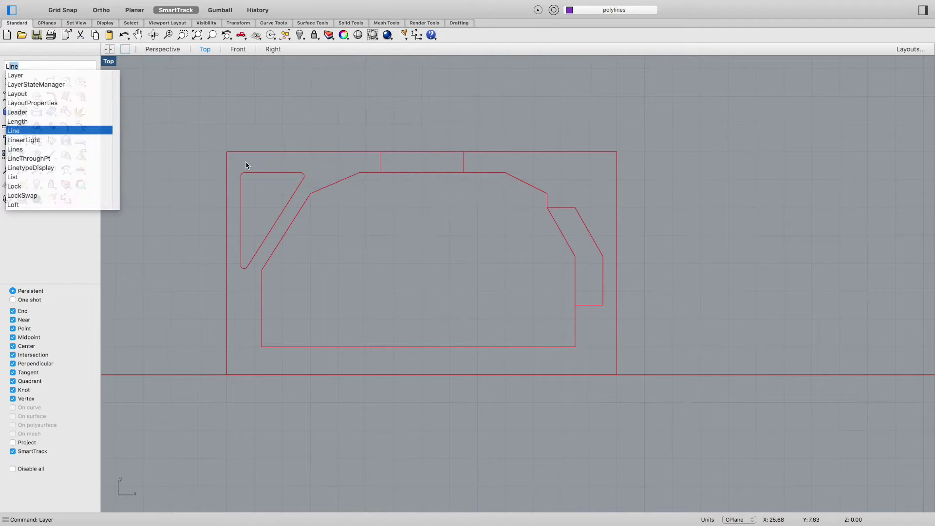
key(Return)
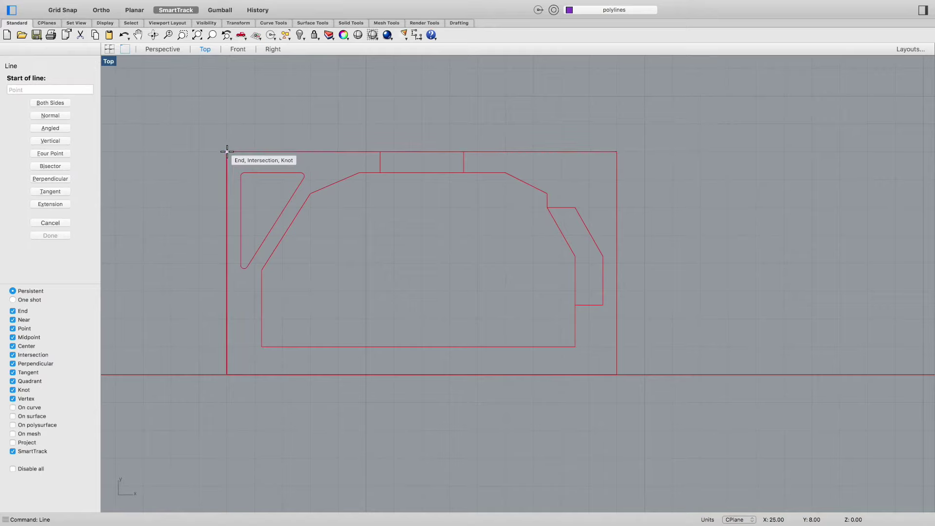
click(227, 151)
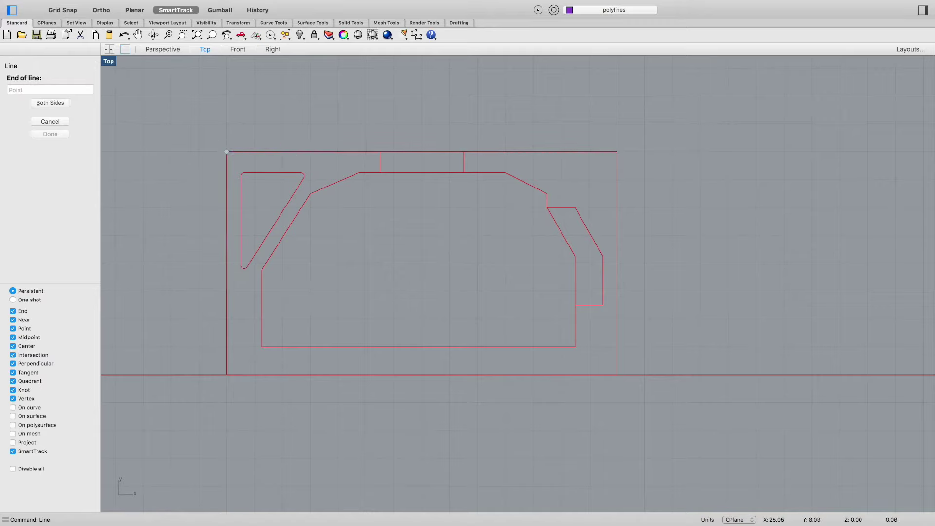
click(381, 153)
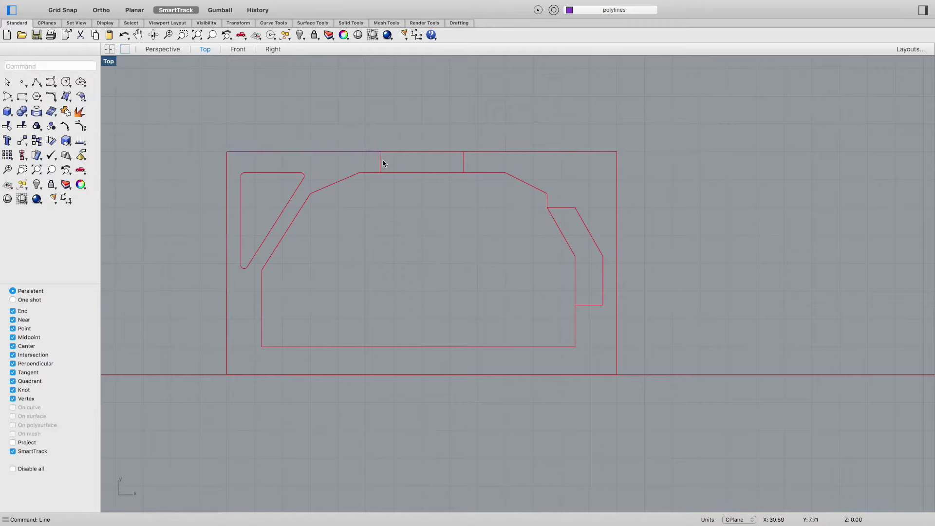
click(347, 152)
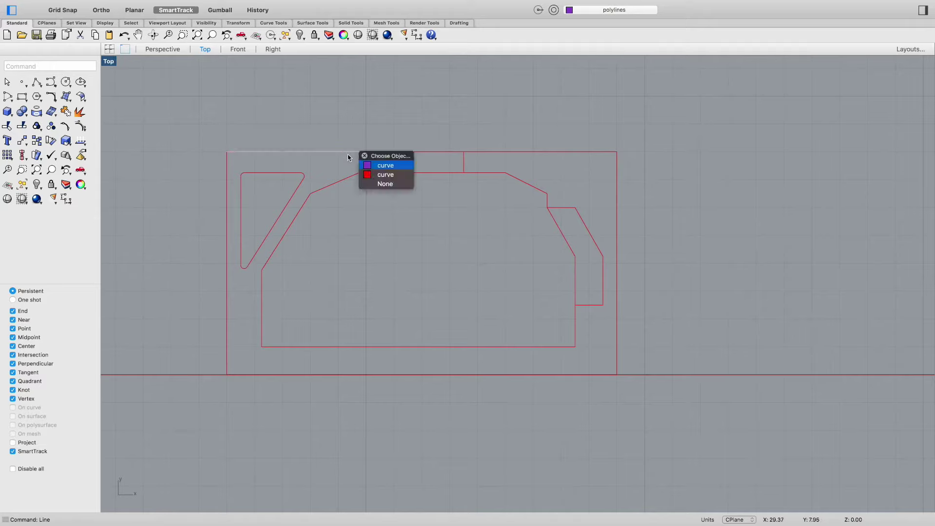
click(385, 166)
key(Delete)
Start a polyline at the outer rectangle's upper-left corner and trace the notch's left side and the inner outline to its lower-right corner
text(Poly)
key(Return)
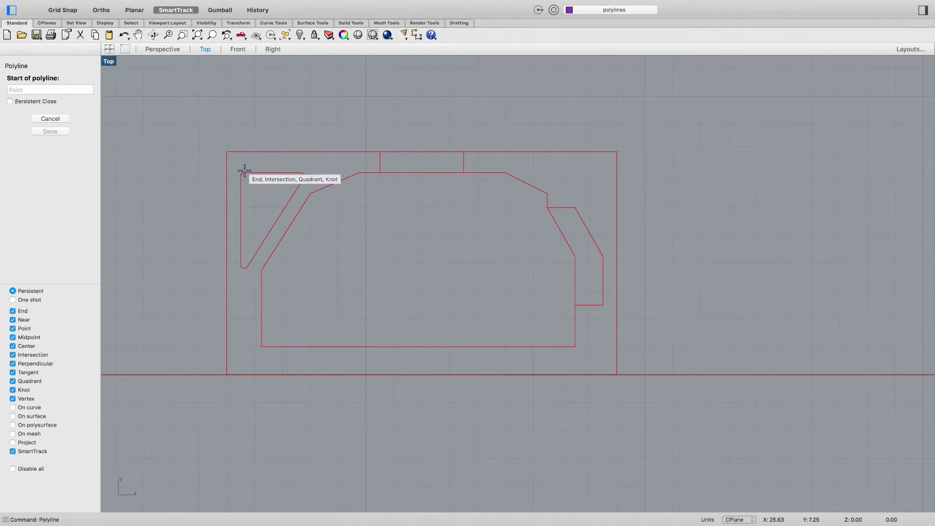
click(227, 152)
click(380, 152)
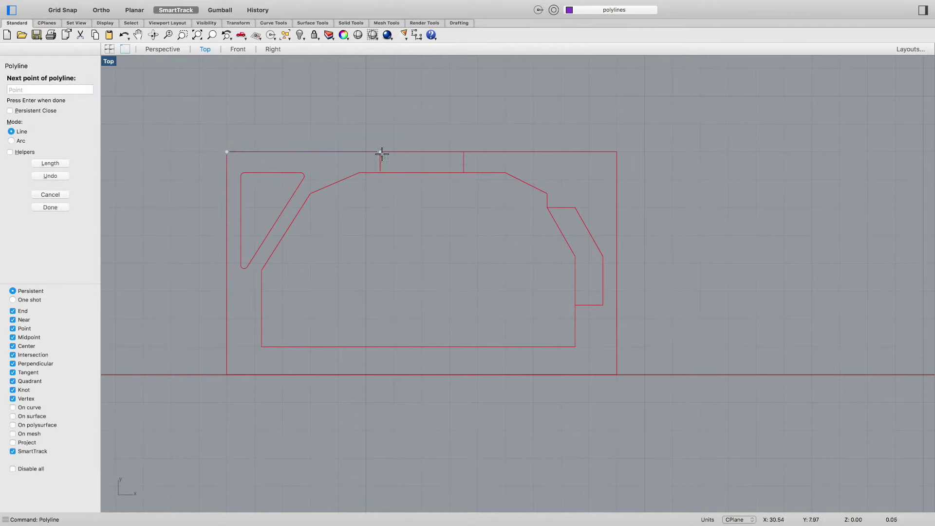
click(380, 172)
click(359, 172)
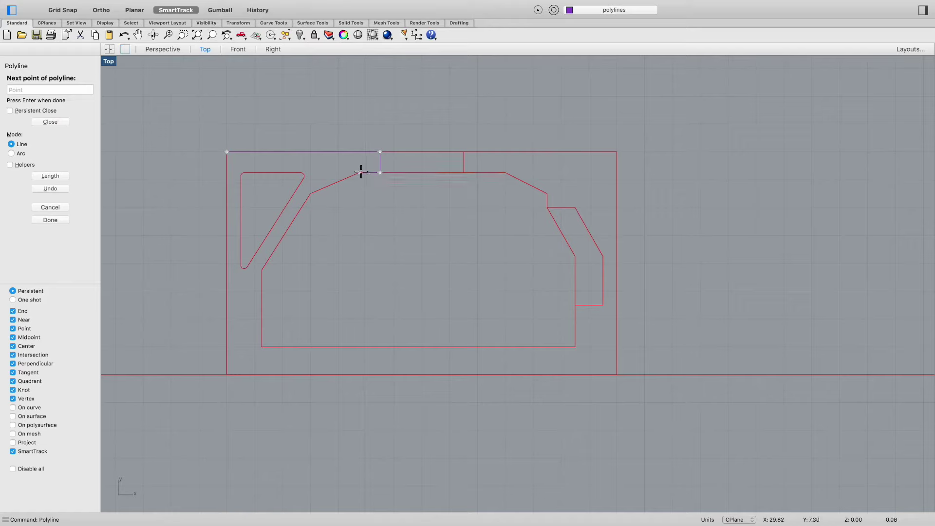
click(262, 270)
click(262, 346)
click(576, 347)
Continue the polyline around the right side pocket and up the right sloped edge to the notch's lower-right corner
click(576, 305)
click(603, 304)
click(603, 256)
click(576, 208)
click(548, 207)
click(547, 194)
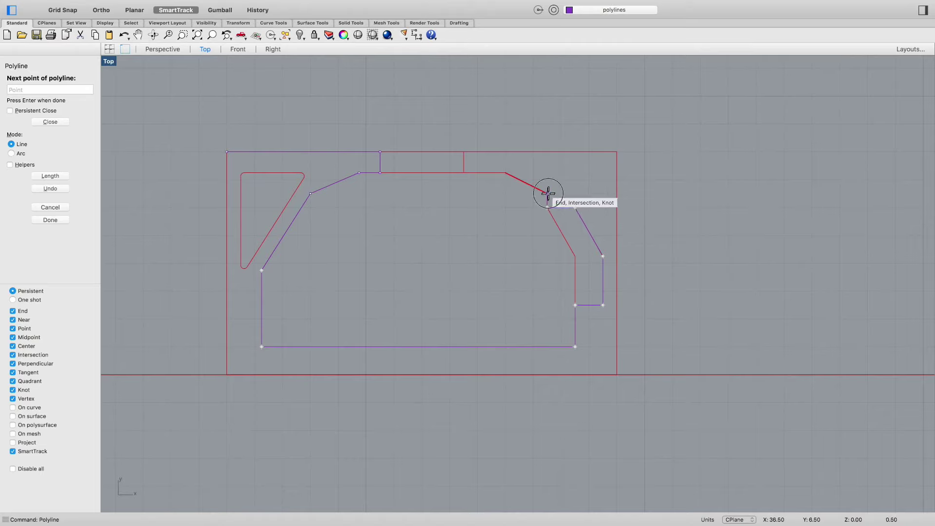
click(506, 172)
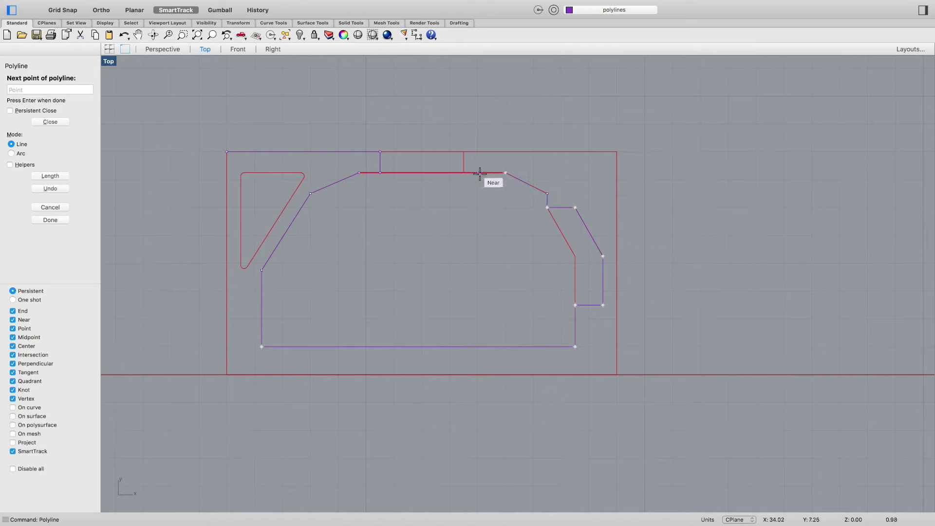
click(464, 173)
Continue the polyline up the notch's right side and around the outer rectangle, closing it at the starting corner
click(464, 152)
click(617, 152)
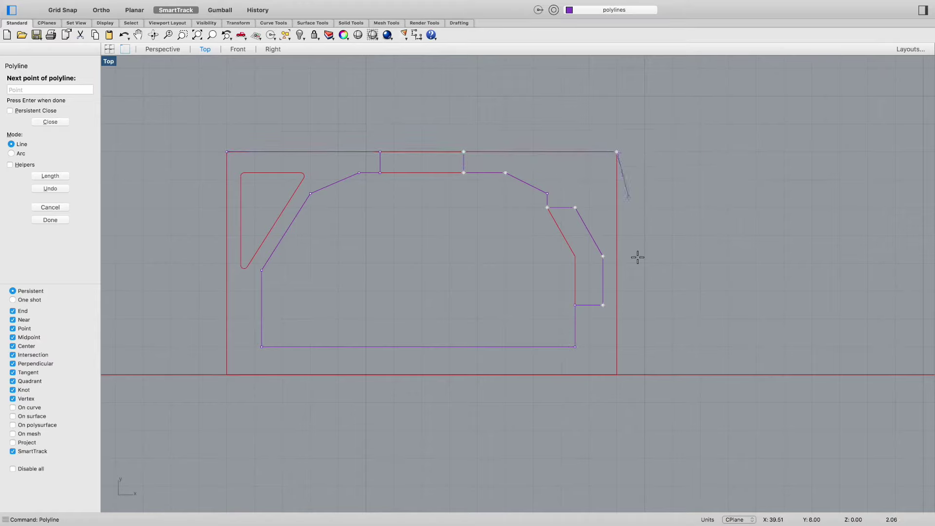
click(617, 375)
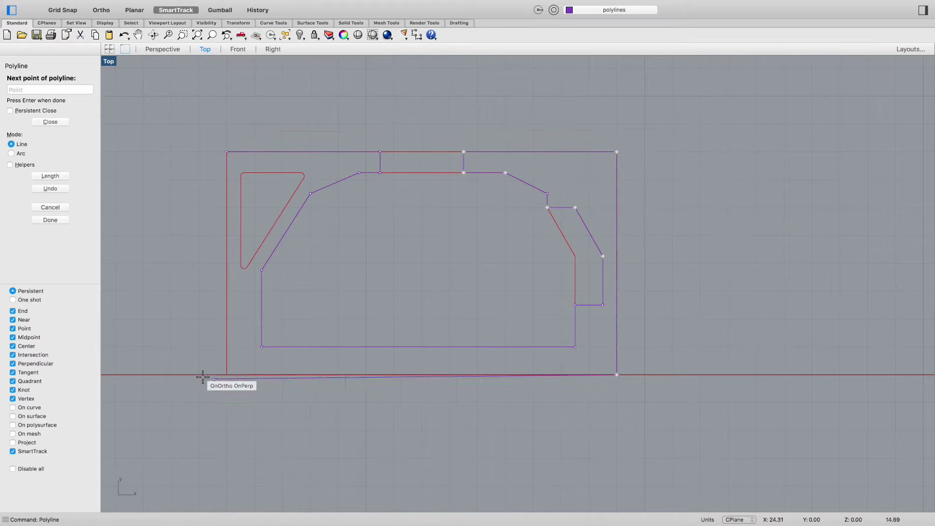
click(227, 375)
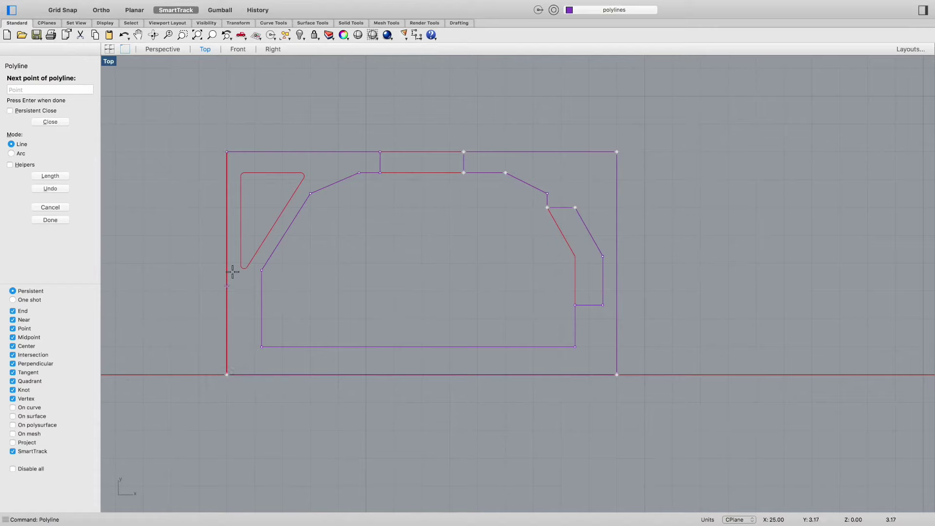
click(226, 152)
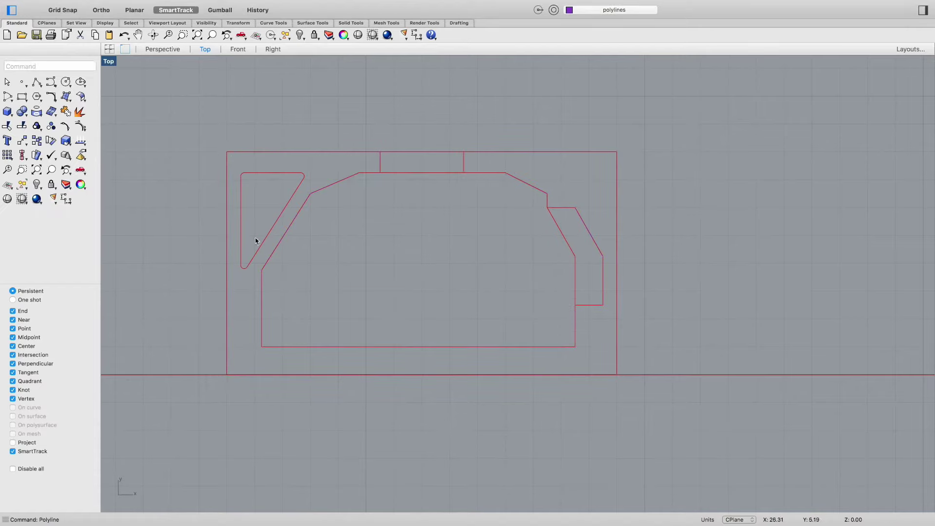
Join all the edges and rounded corners of the triangular cutout into one closed curve
click(243, 266)
click(268, 276)
click(242, 241)
click(258, 211)
click(214, 268)
drag(214, 269, 312, 162)
drag(192, 277, 318, 163)
click(185, 278)
click(201, 269)
drag(201, 269, 321, 164)
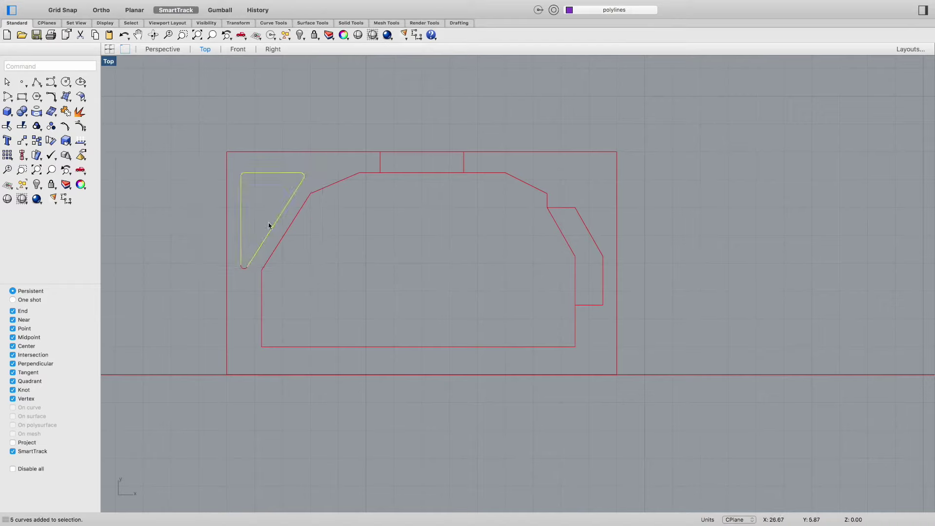
click(245, 272)
text(Join)
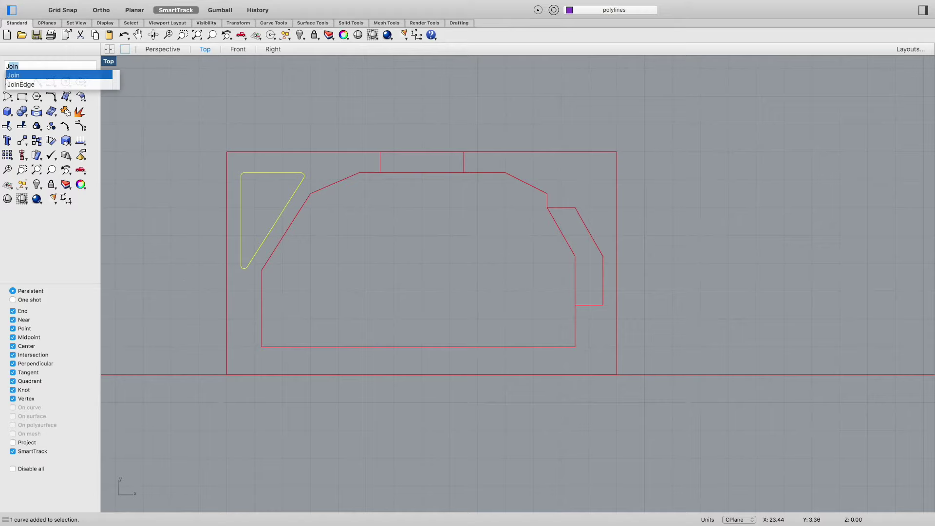
key(Return)
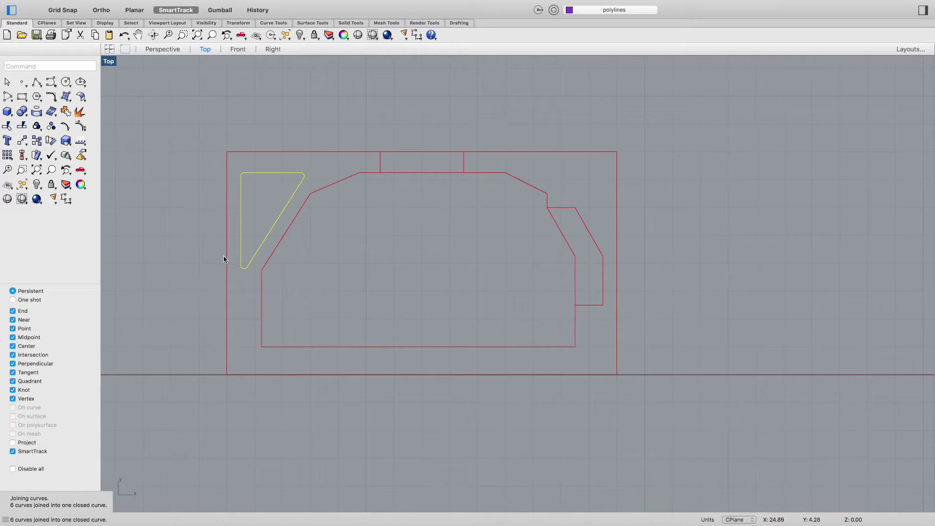
Move the joined triangle curve to the polylines layer and close the layer list
click(284, 267)
click(258, 252)
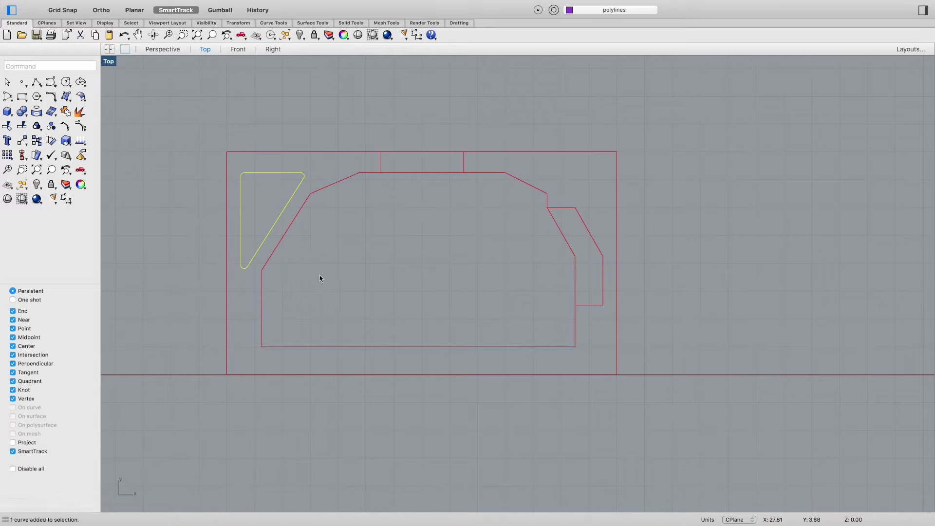
click(307, 278)
click(259, 251)
right_drag(301, 281, 298, 282)
text(Layer)
key(Return)
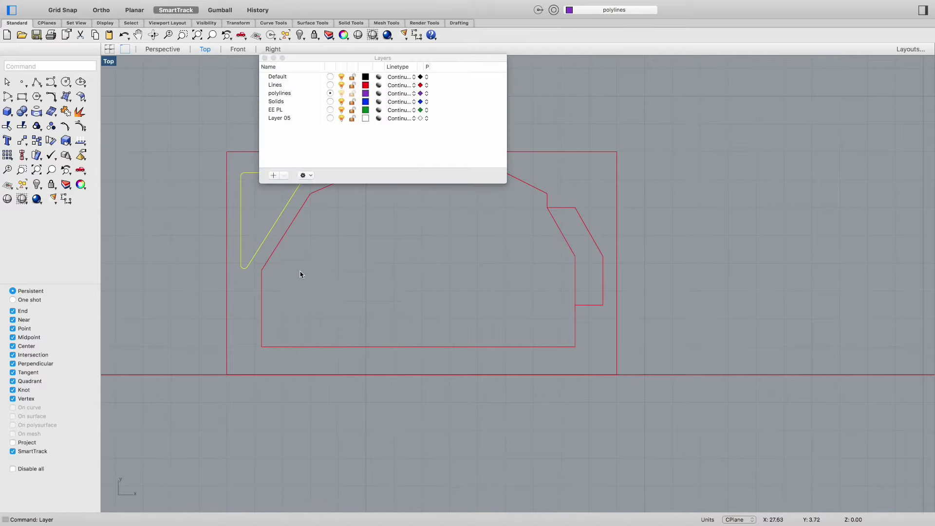
right_click(289, 95)
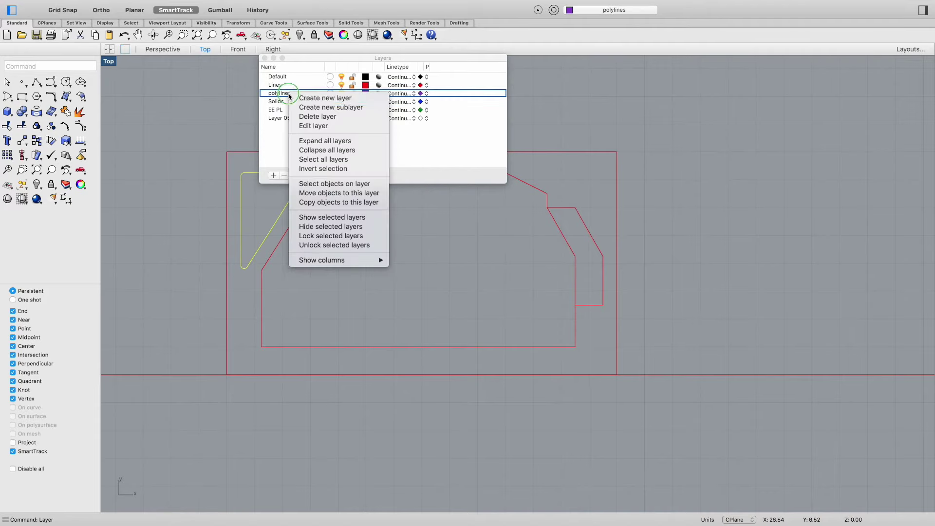
click(318, 193)
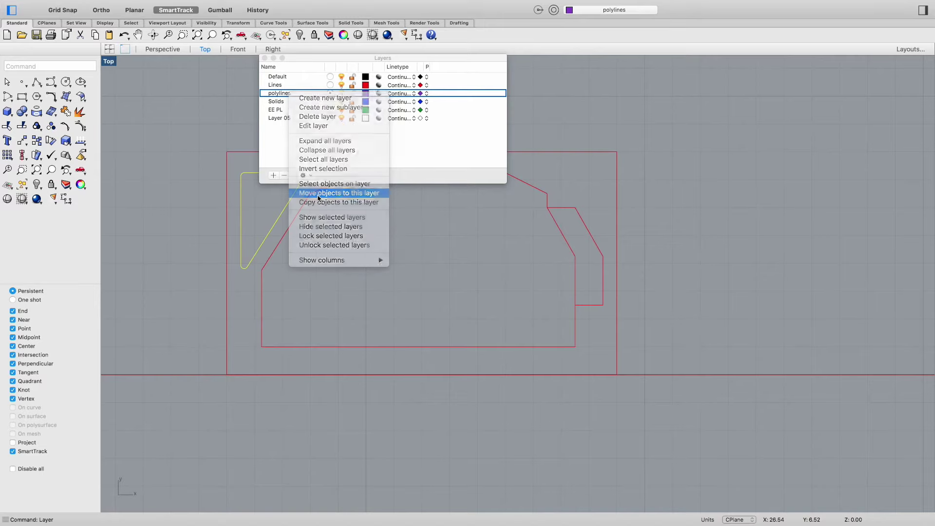
click(264, 59)
click(418, 269)
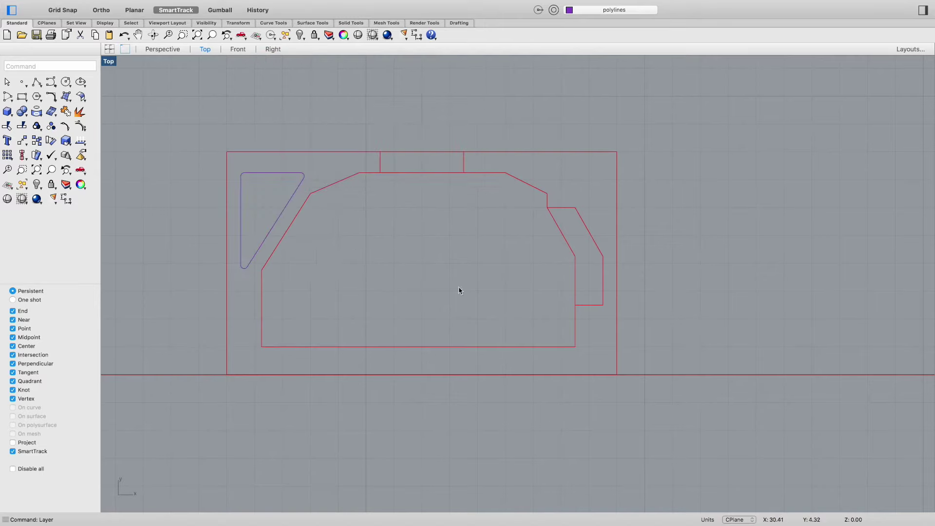
Trace the angled side pocket with a closed polyline, starting and ending at its upper-left corner
text(P)
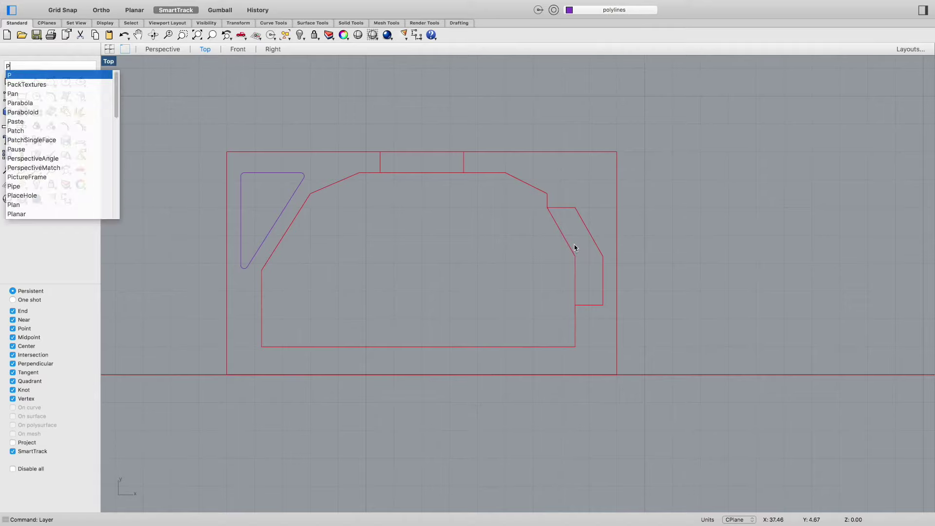
text(olyline)
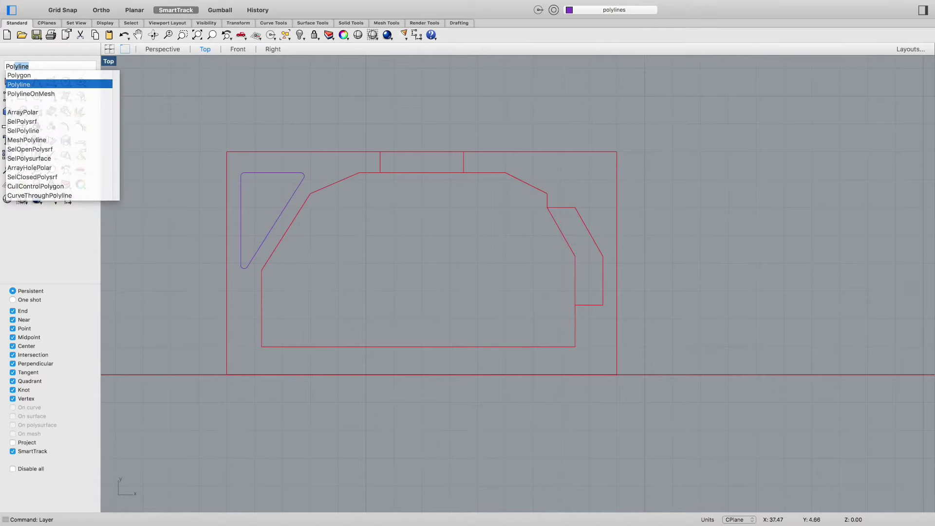
key(Return)
click(547, 206)
click(575, 208)
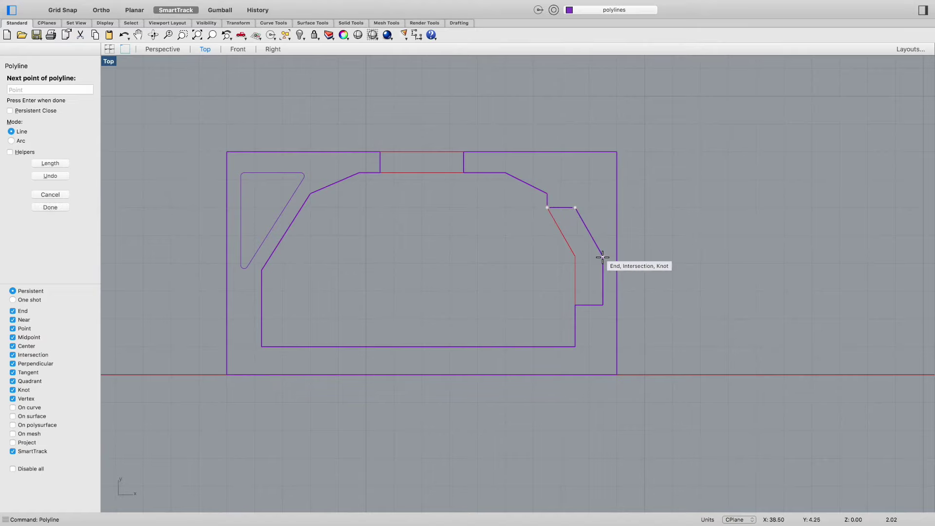
click(603, 256)
click(603, 304)
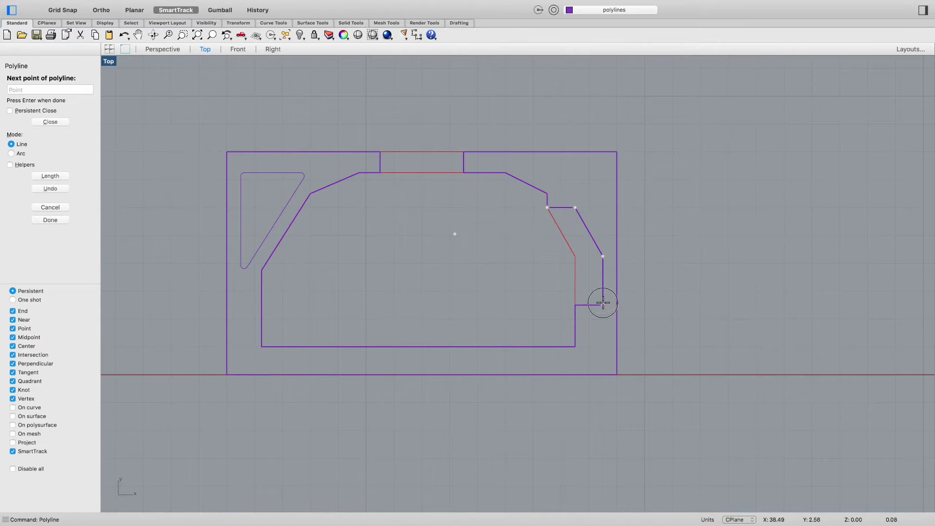
click(575, 305)
click(575, 256)
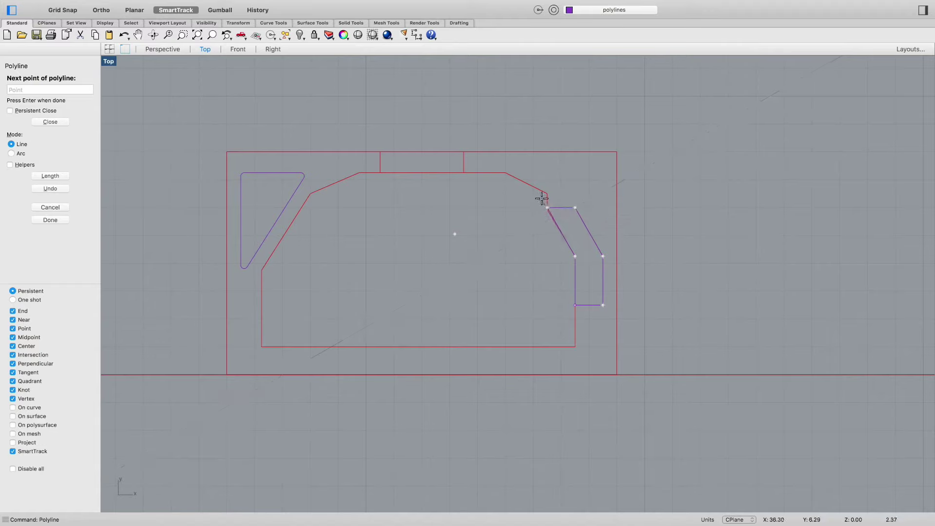
click(547, 206)
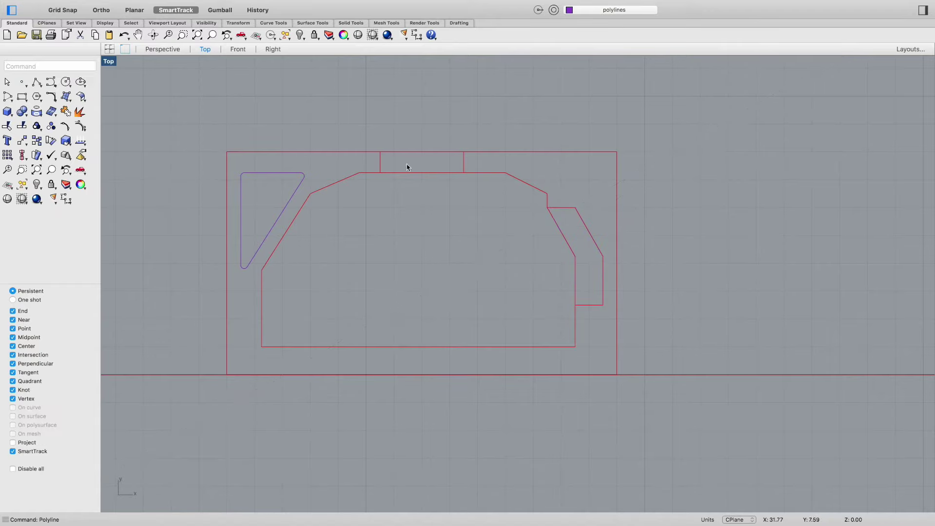
Trace the small rectangular notch at the profile's upper edge with another closed polyline
key(Return)
click(380, 152)
click(380, 172)
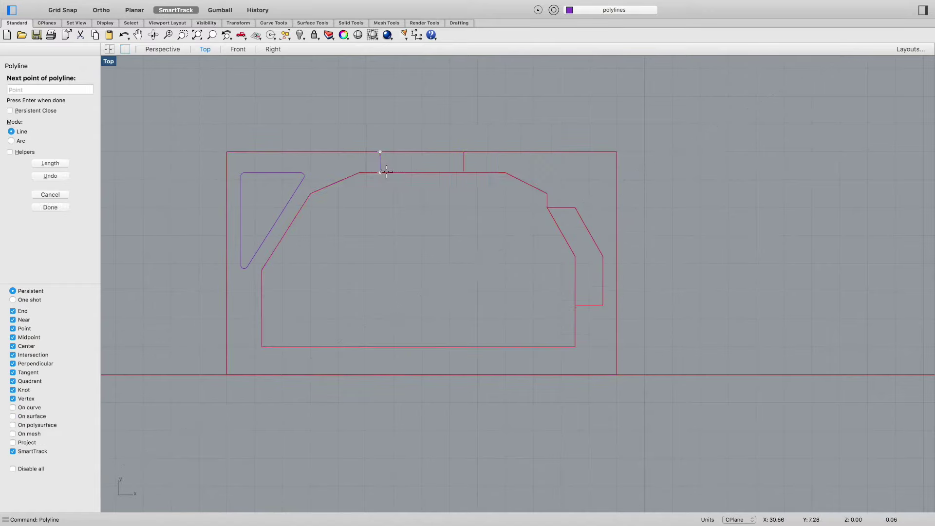
click(464, 172)
click(463, 152)
click(381, 152)
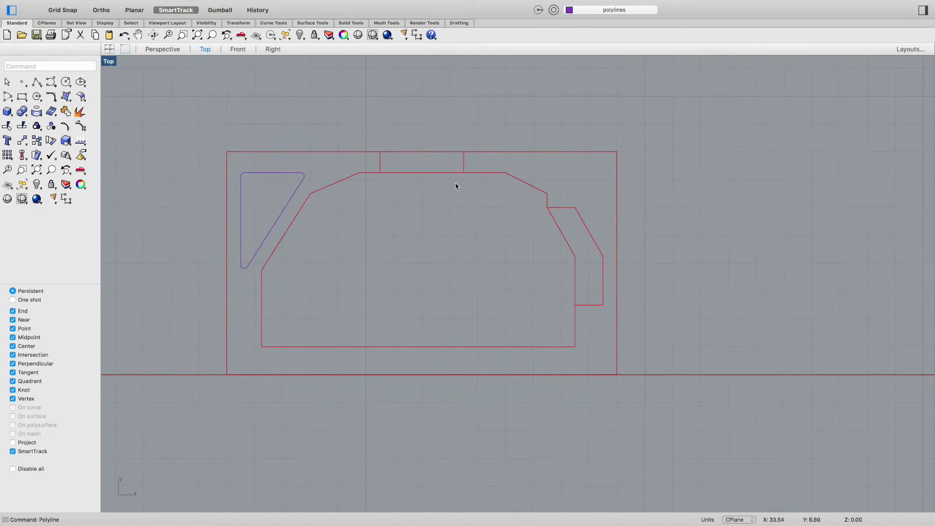
right_click(414, 255)
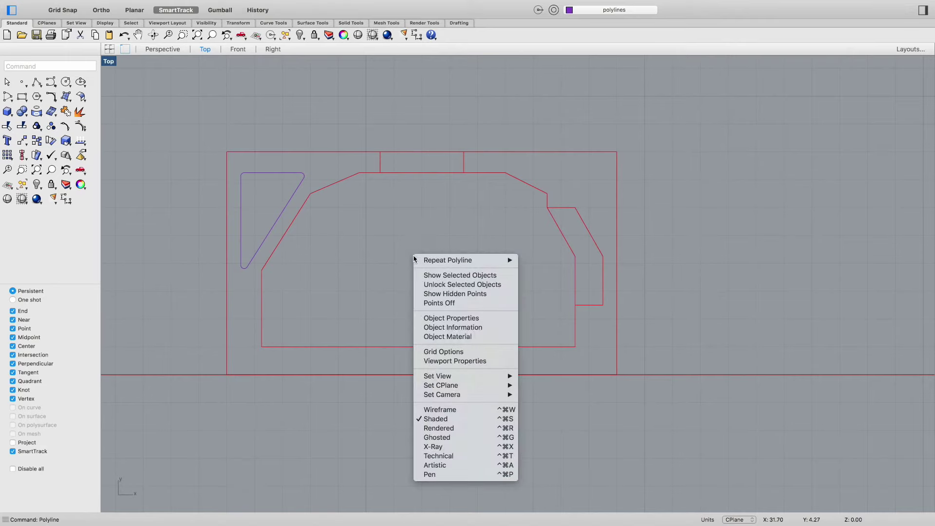
click(392, 335)
Hide the Lines layer while keeping polylines current, and close the layer list
text(layer)
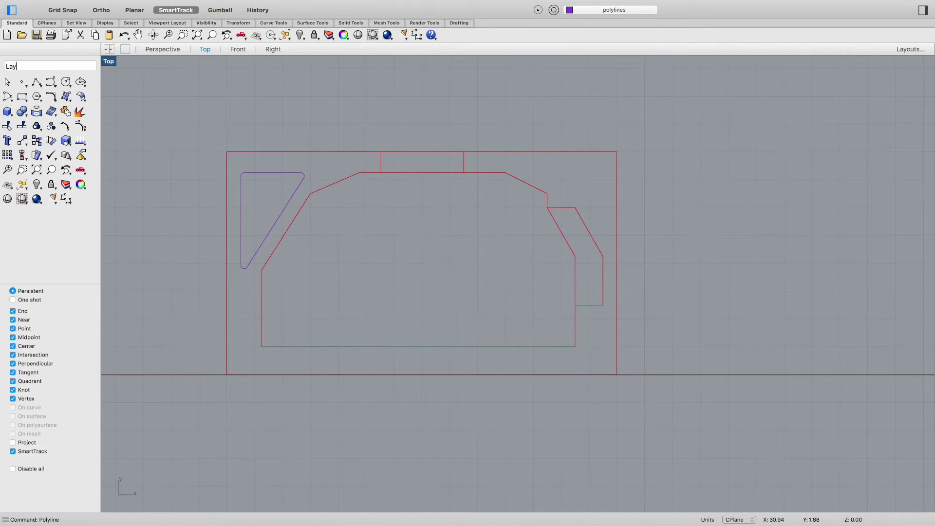
key(Return)
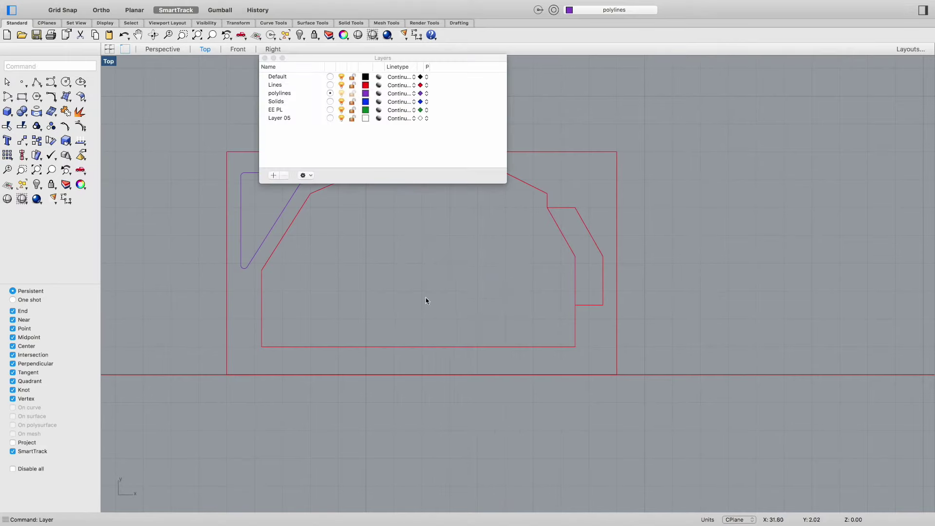
click(330, 86)
click(330, 93)
drag(318, 60, 704, 172)
click(651, 170)
scroll(495, 239, down, 5)
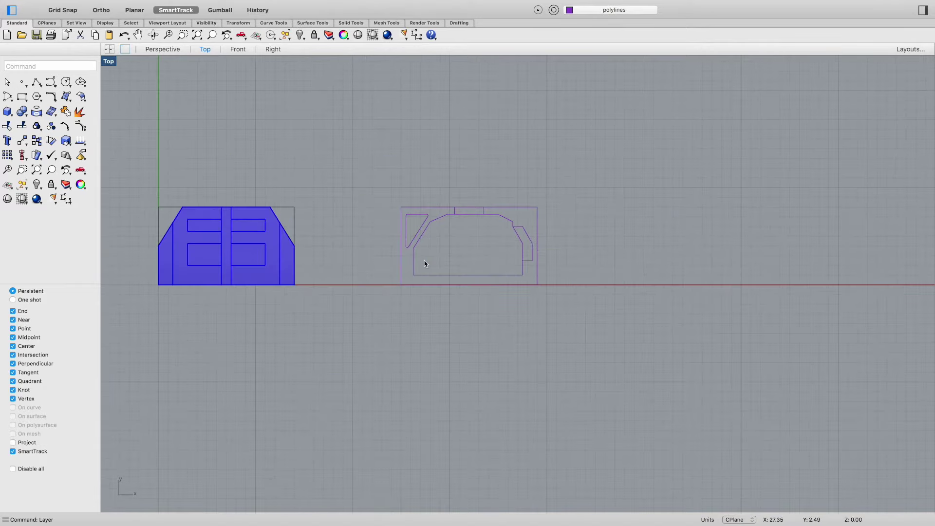
scroll(424, 262, up, 3)
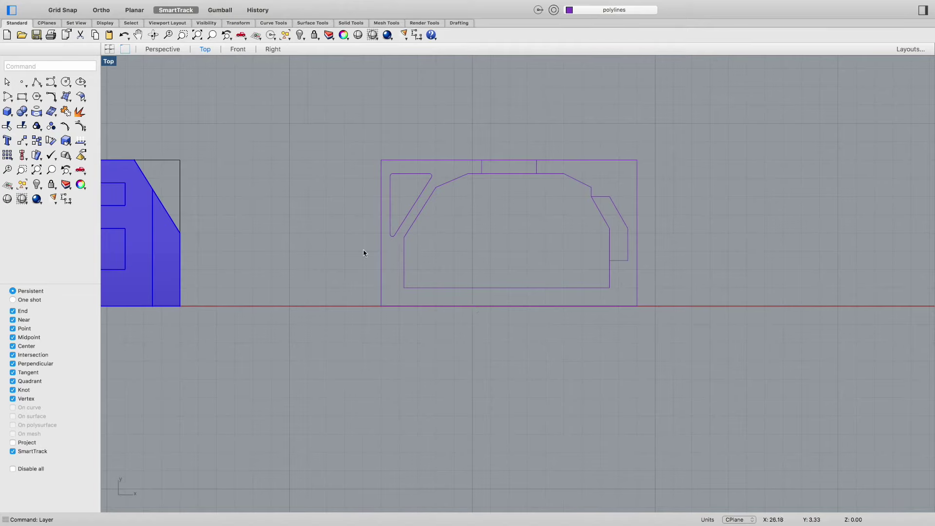
right_drag(319, 276, 448, 277)
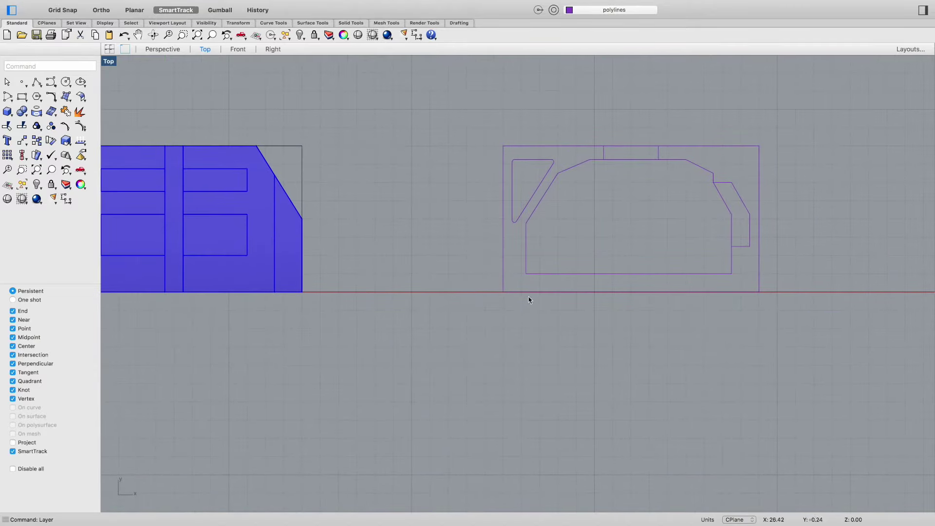
Draw a rectangle over the part's outer boundary, from its upper-left corner to its lower-right corner
click(503, 288)
click(423, 271)
click(503, 247)
click(424, 242)
text(rectangle)
key(Return)
click(503, 145)
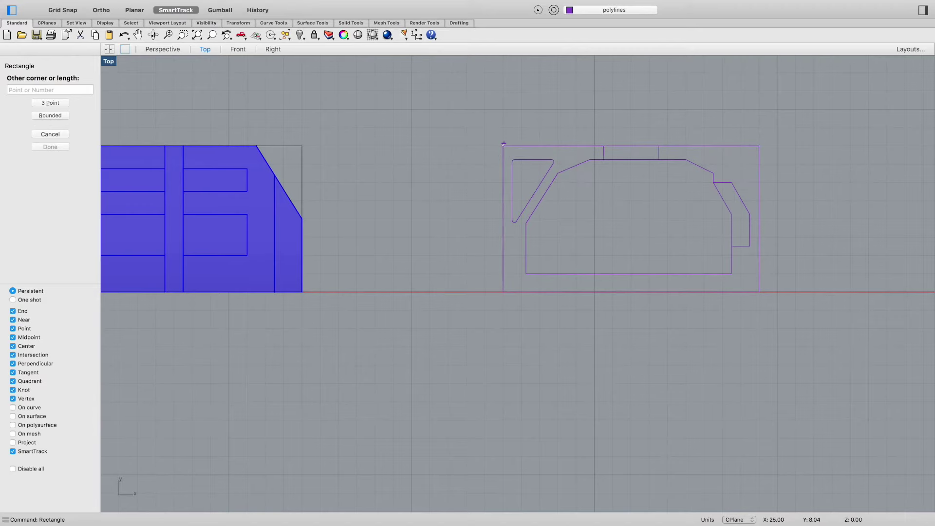
click(759, 292)
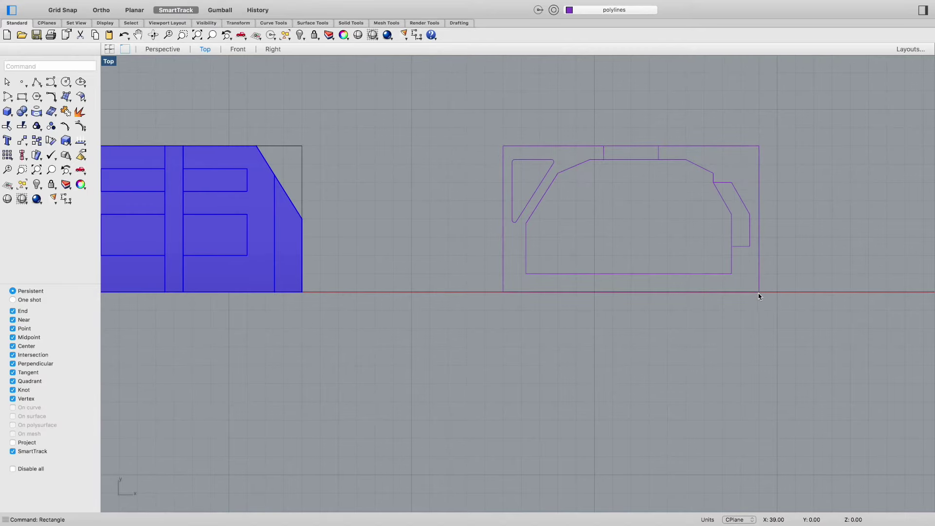
click(525, 294)
click(538, 306)
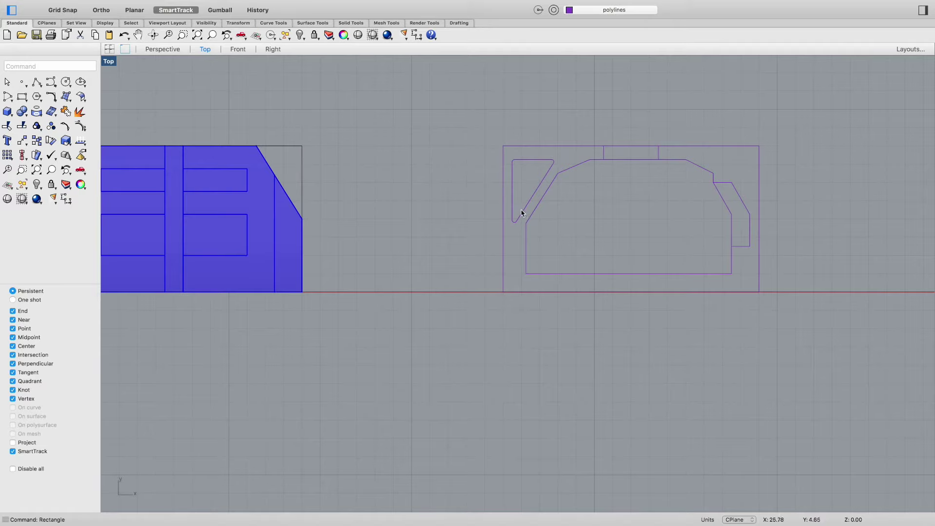
In the Perspective view, extrude the outer boundary rectangle into a solid with a distance of 1
click(163, 49)
scroll(543, 337, down, 3)
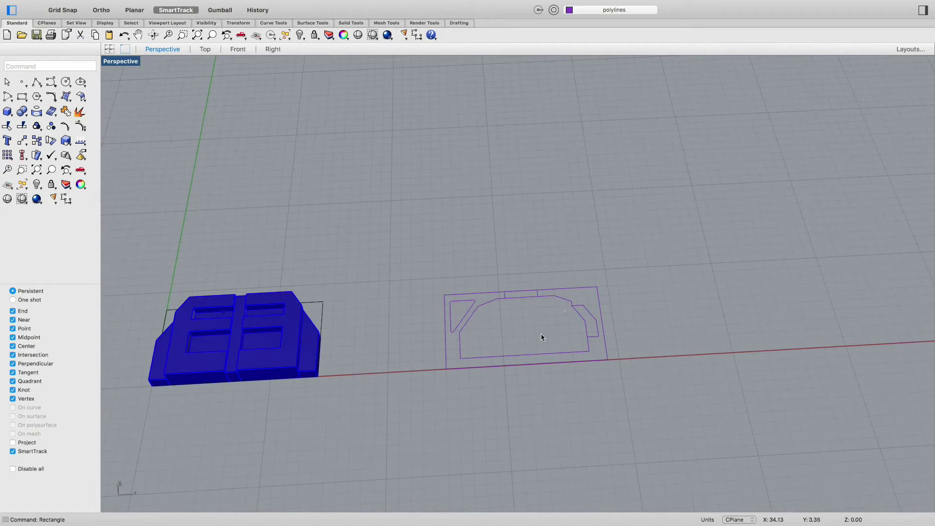
scroll(543, 368, up, 3)
click(540, 368)
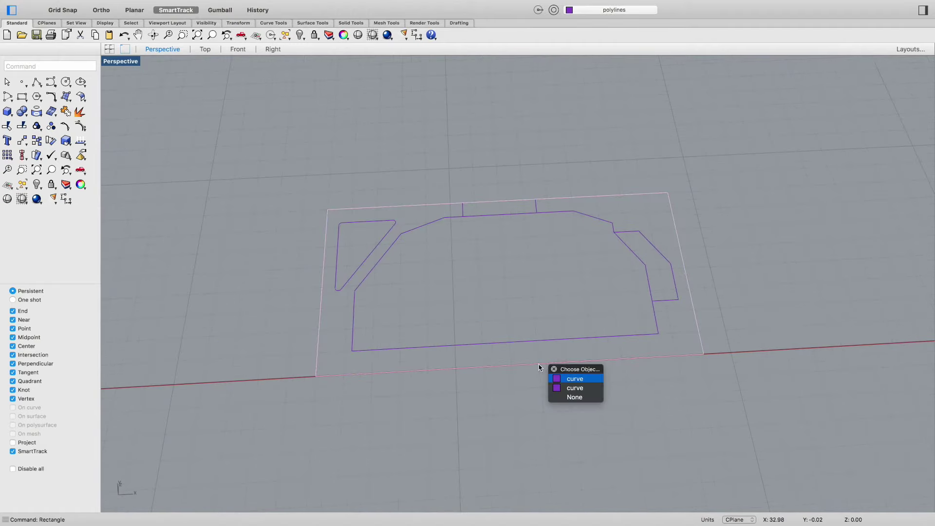
click(574, 383)
text(ExtrudeCrv)
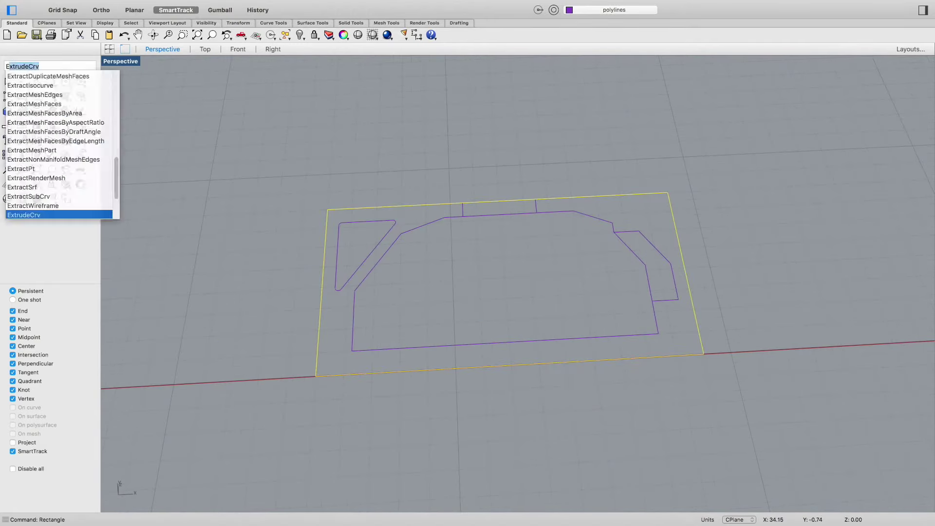
key(Return)
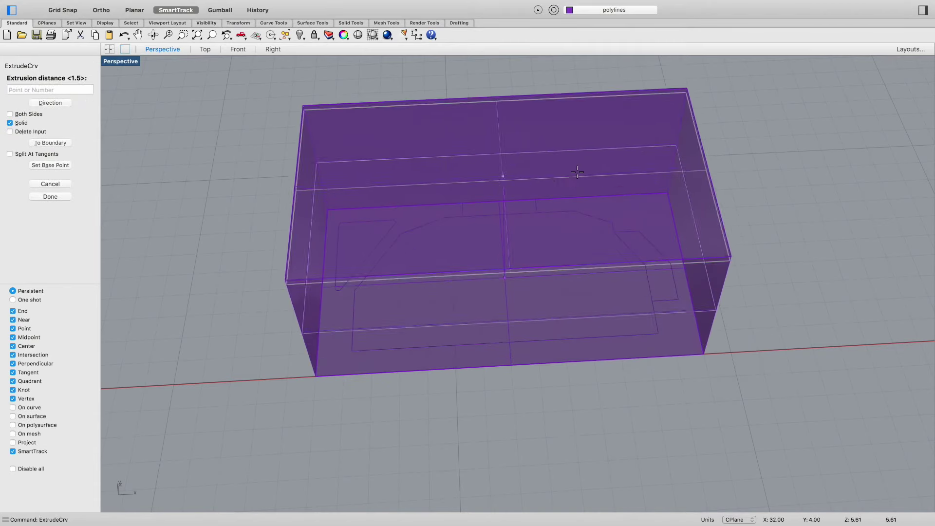
text(1)
key(Return)
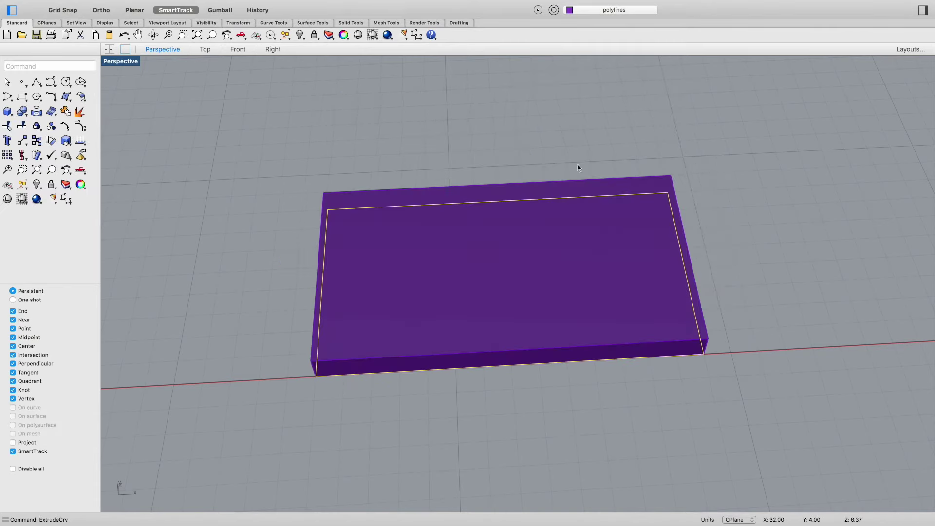
right_drag(624, 411, 637, 394)
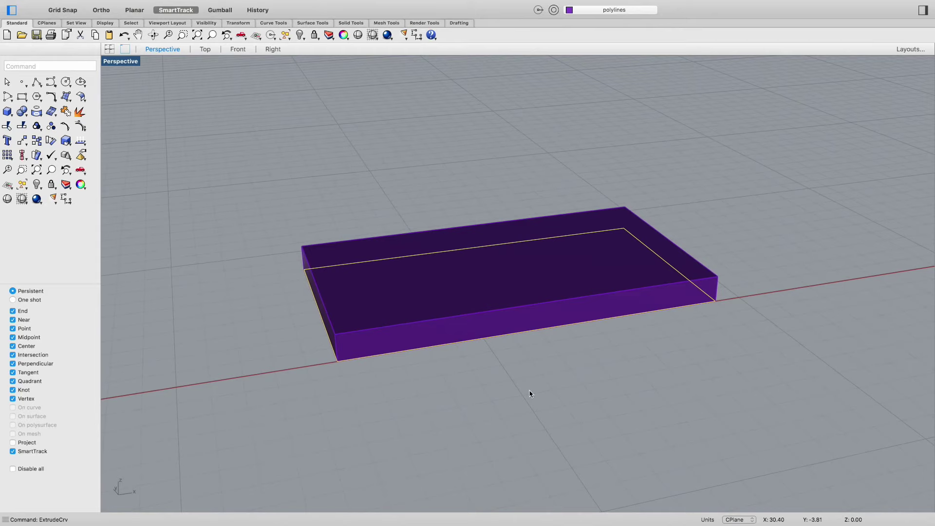
click(473, 355)
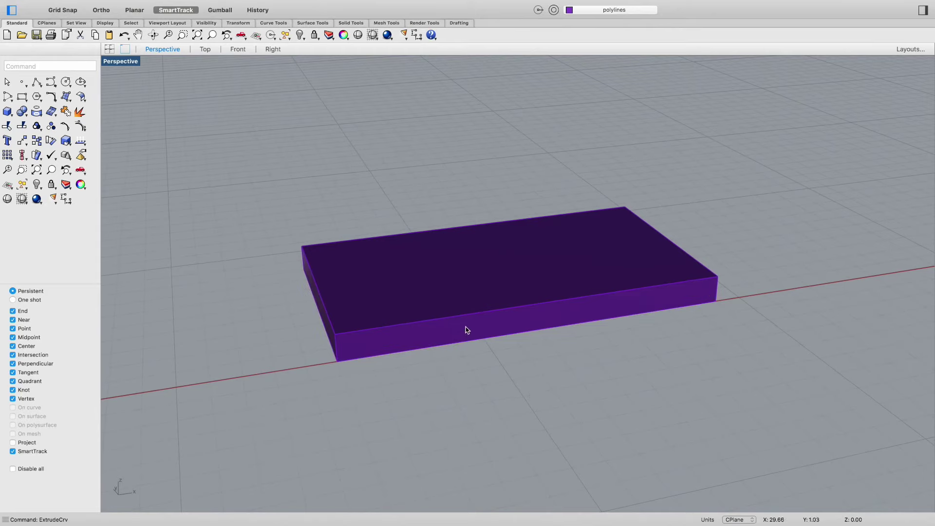
click(467, 331)
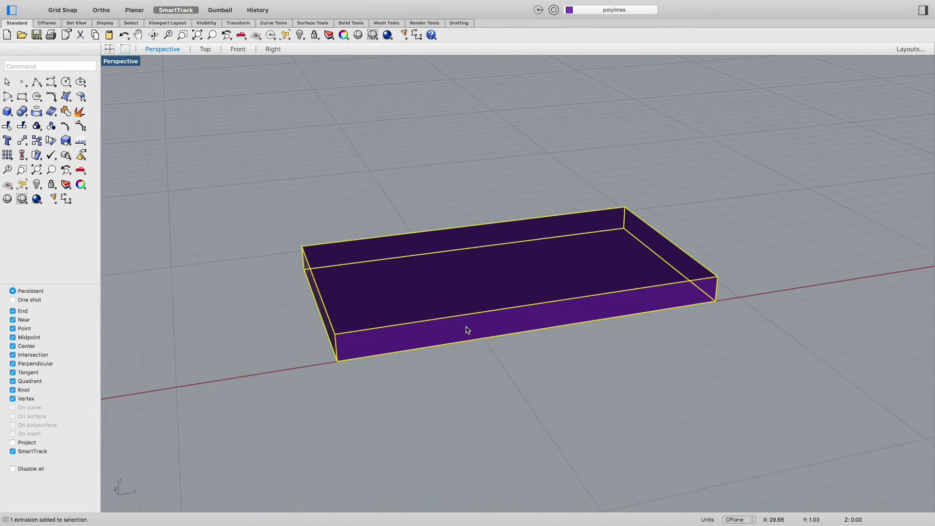
right_click(467, 330)
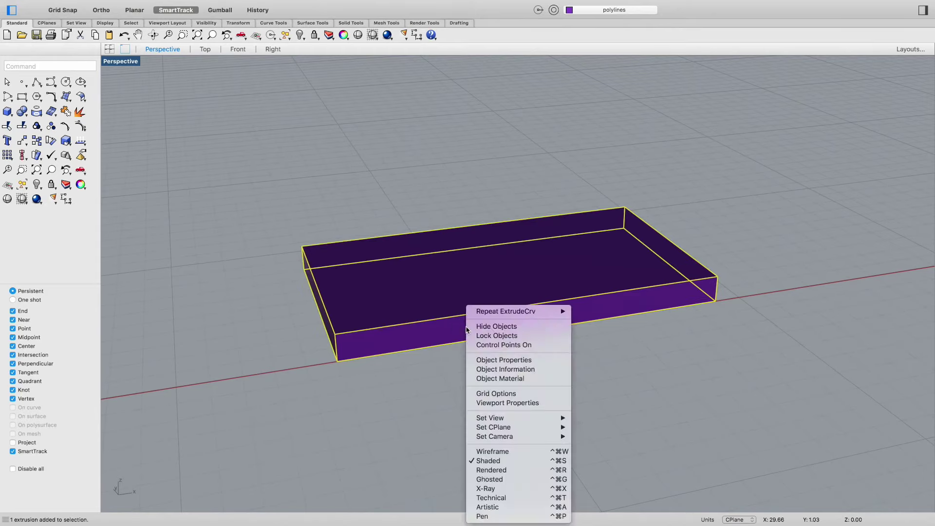
click(653, 418)
click(411, 412)
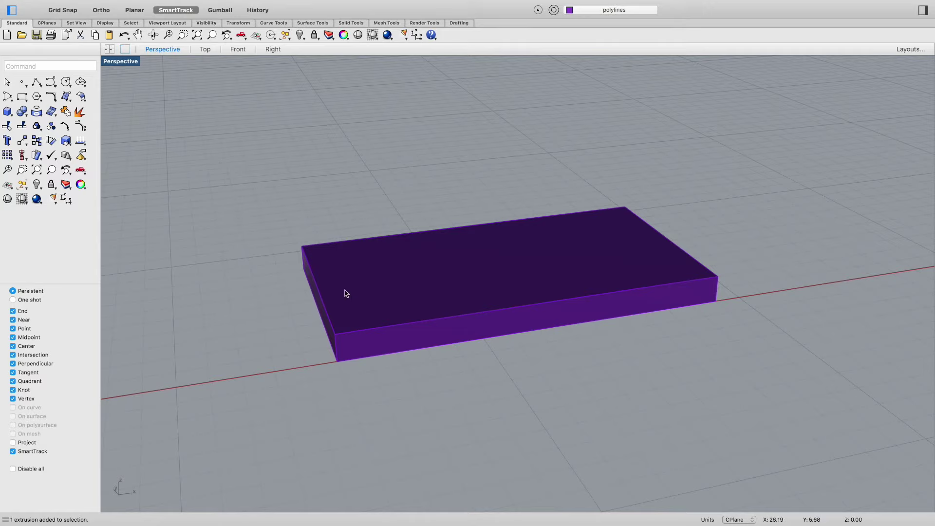
Undo the outer boundary's last extrusion and extrude the rectangle again as a solid with a distance of 0.5
right_drag(349, 296, 514, 365)
text(undo)
key(Return)
click(460, 338)
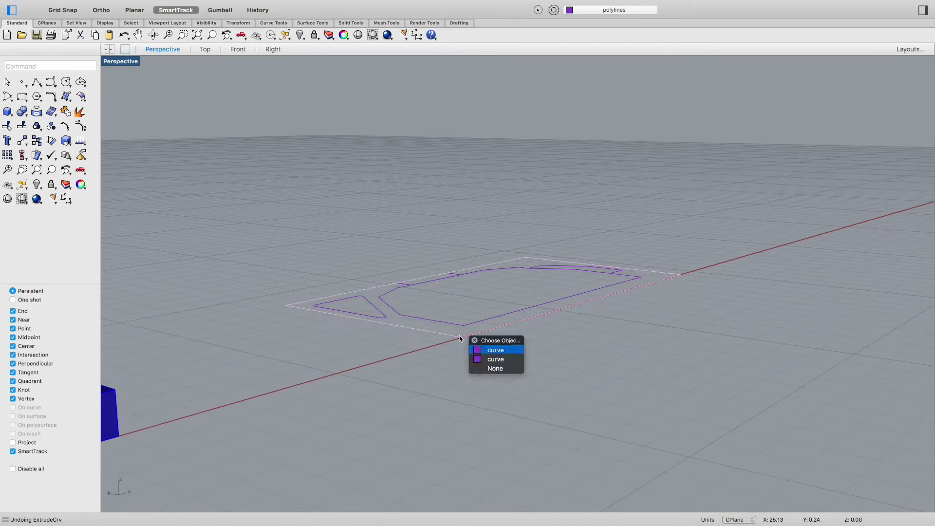
click(488, 349)
text(ext)
key(Return)
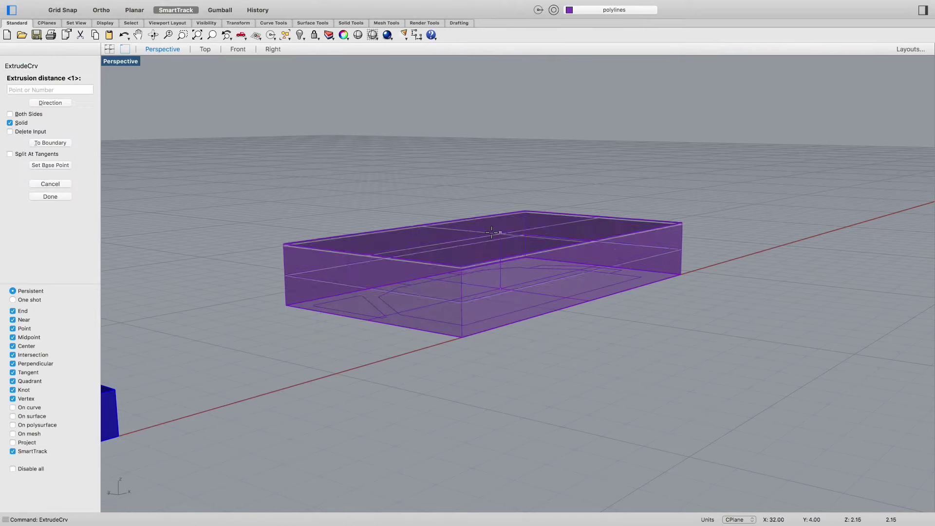
text(.5)
key(Return)
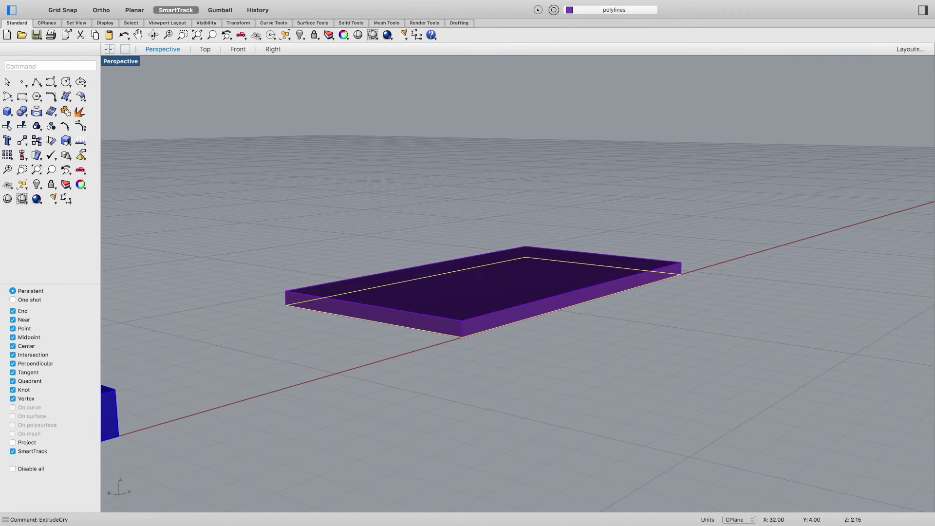
Select the thin base slab extruded from the outer boundary and hide it with the Hide command
click(459, 330)
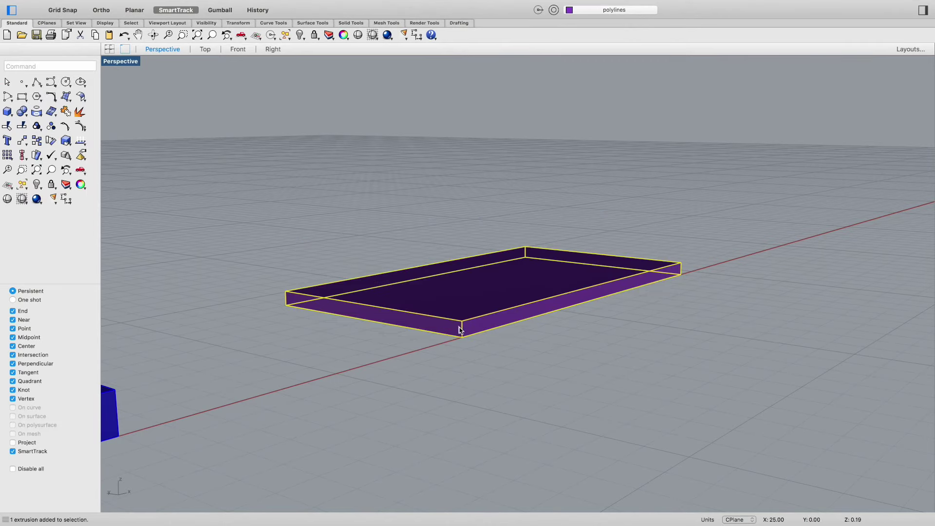
right_click(428, 346)
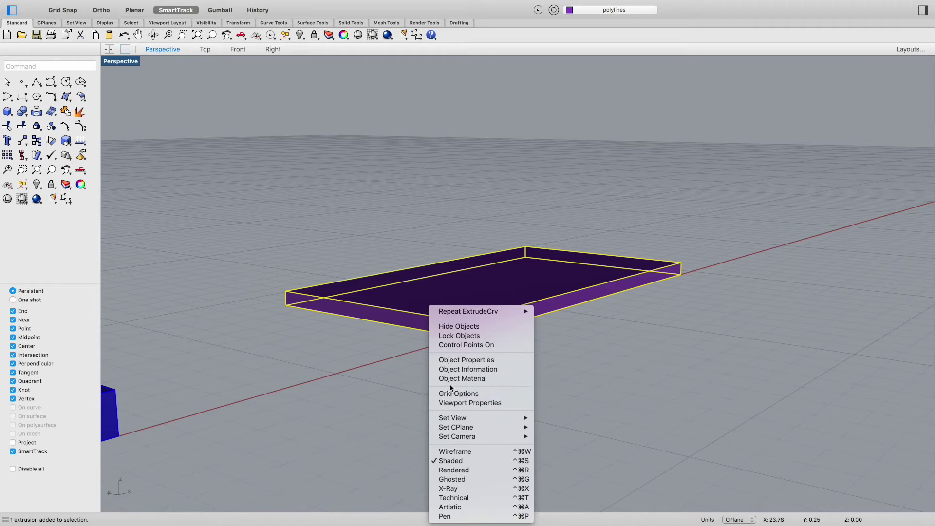
click(381, 375)
text(h)
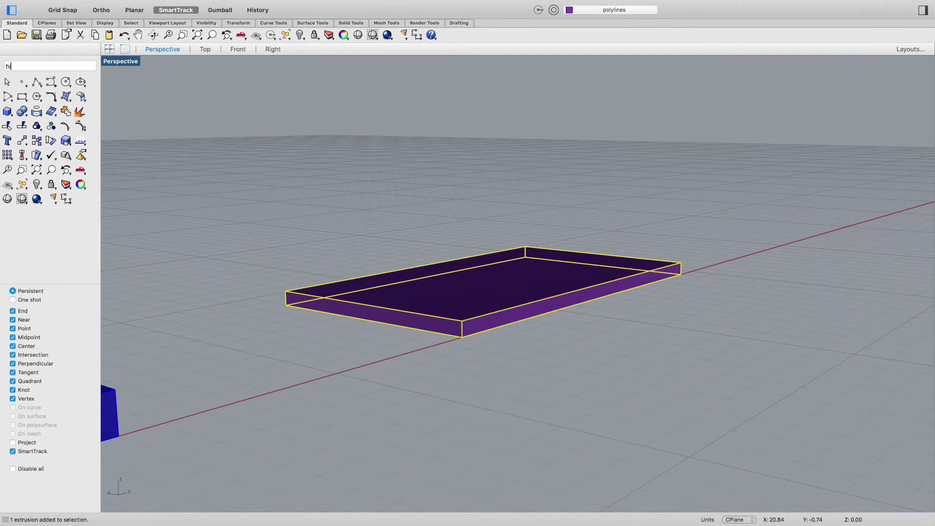
text(ide)
key(Return)
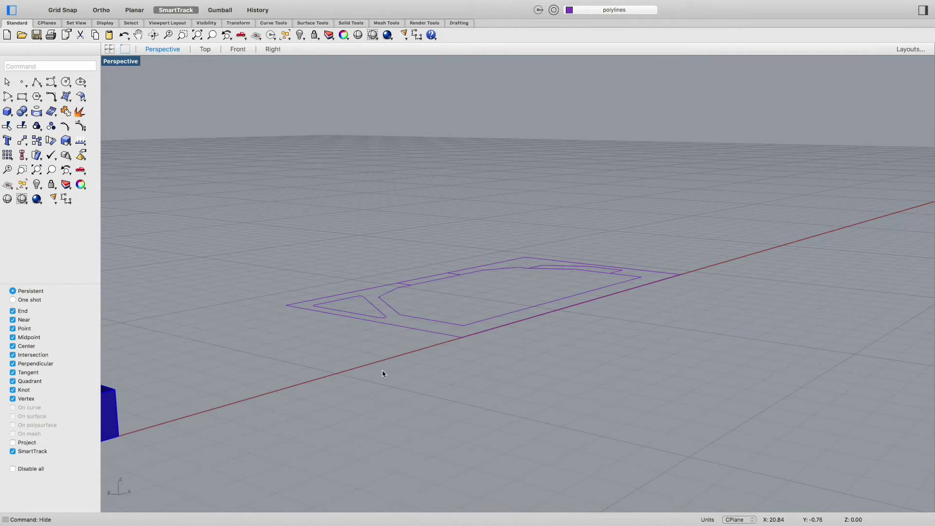
Extrude the rounded triangular curve beside the main cavity into a solid with a distance of 4
scroll(435, 329, up, 2)
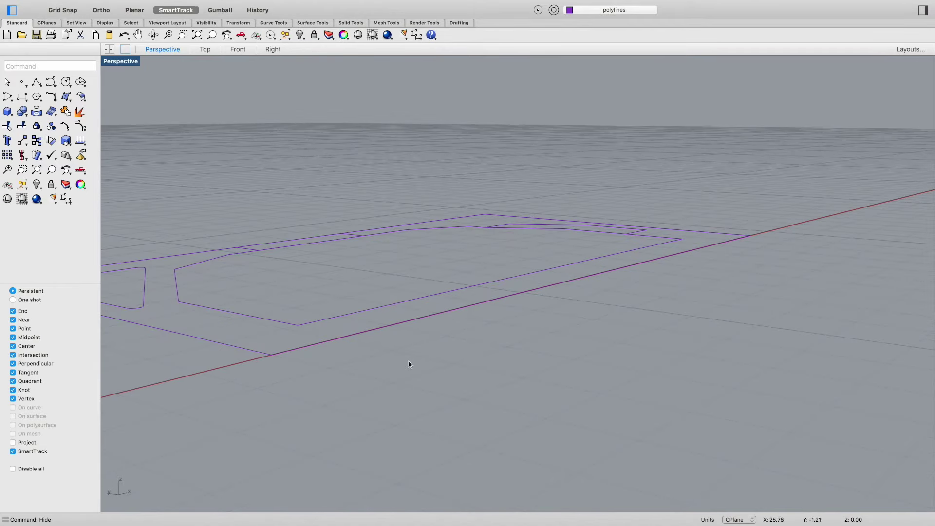
scroll(419, 370, up, 4)
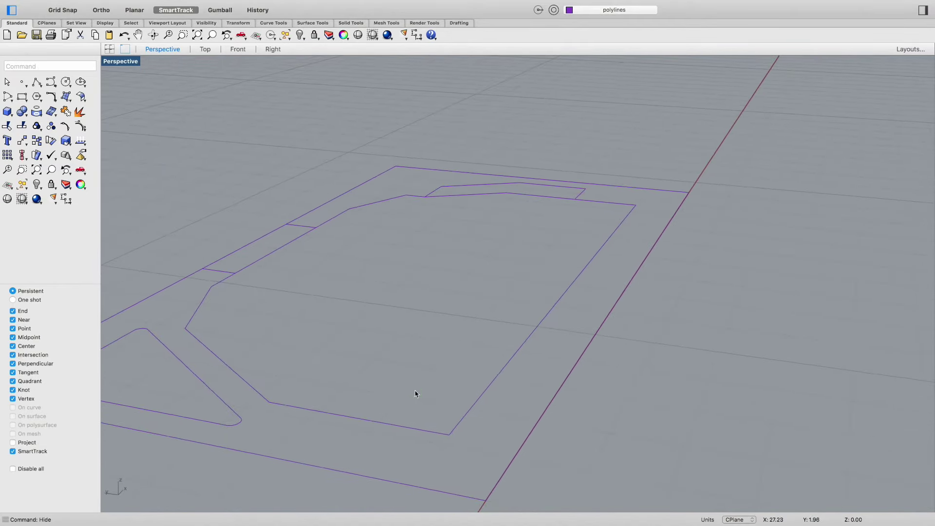
right_drag(413, 392, 211, 391)
click(199, 388)
text(ExtrudeCrv)
key(Return)
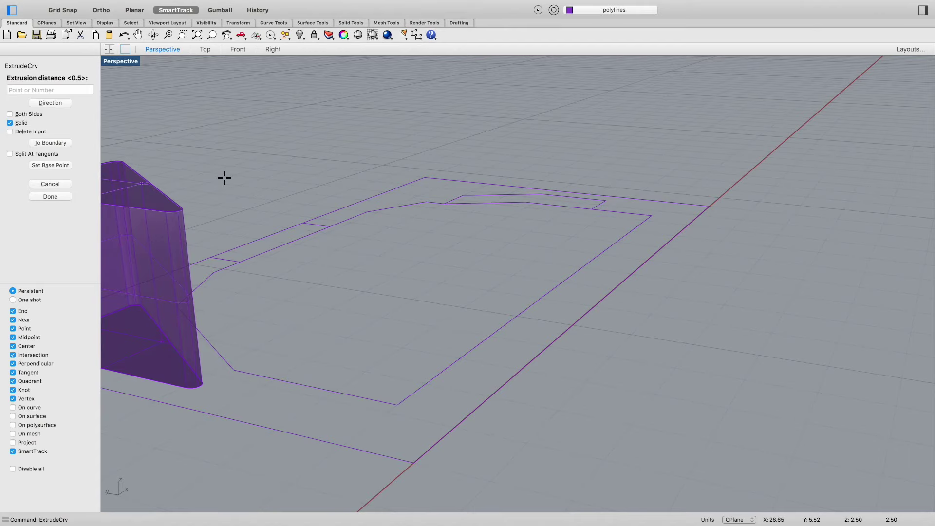
text(4)
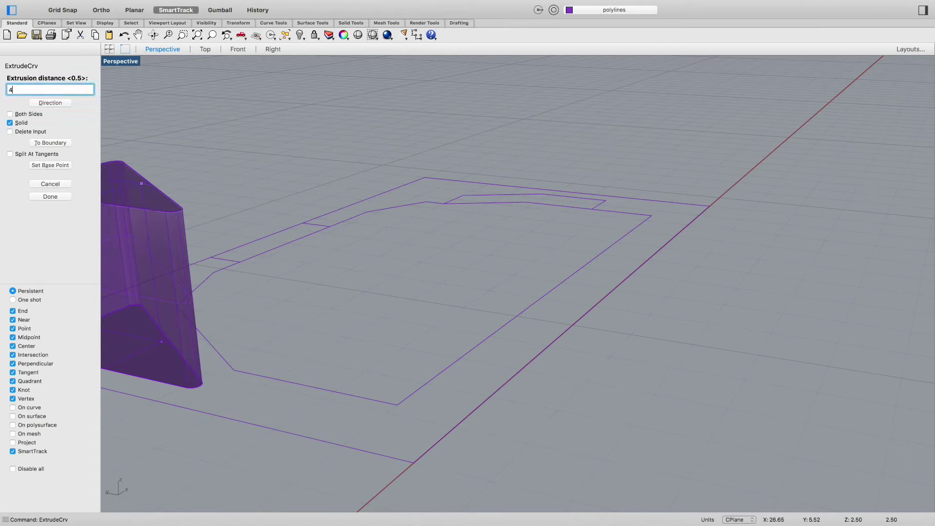
key(Return)
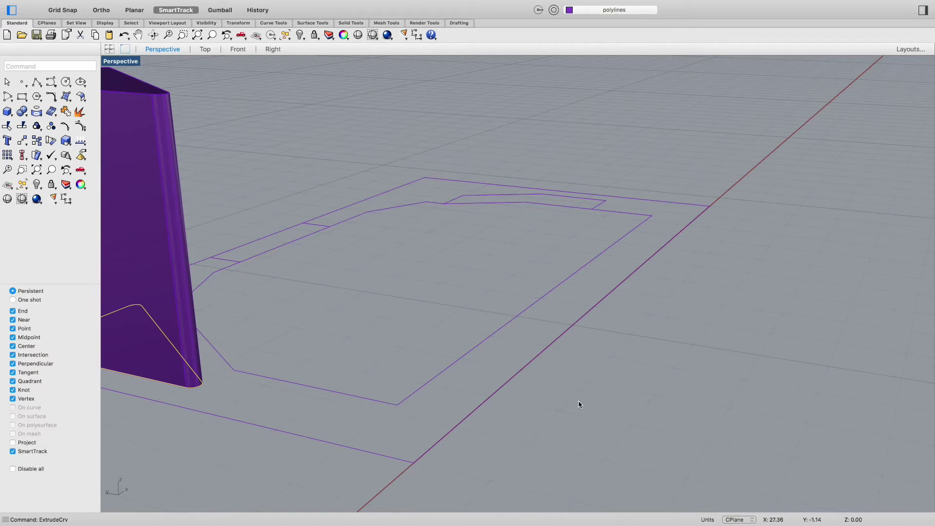
Extrude the main profile polyline, excluding the outer boundary rectangle, into a solid wall with a distance of 4
click(478, 407)
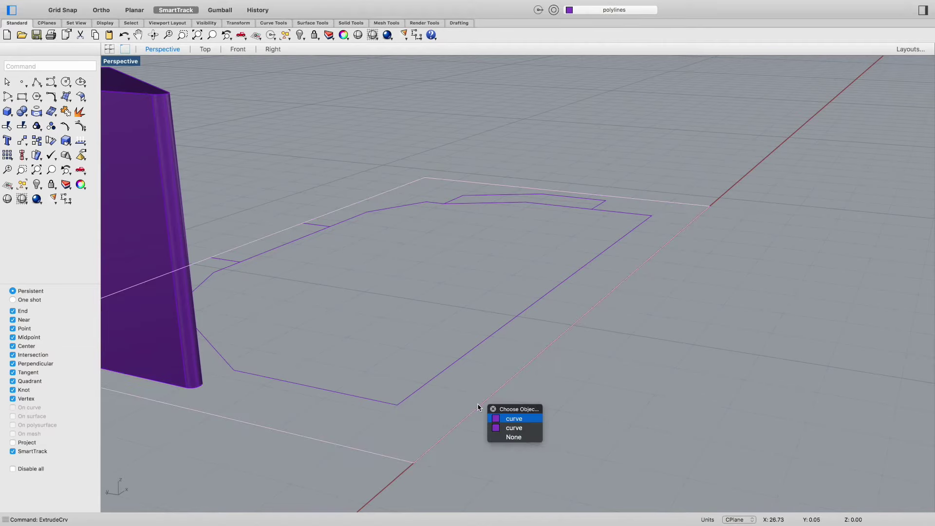
click(509, 428)
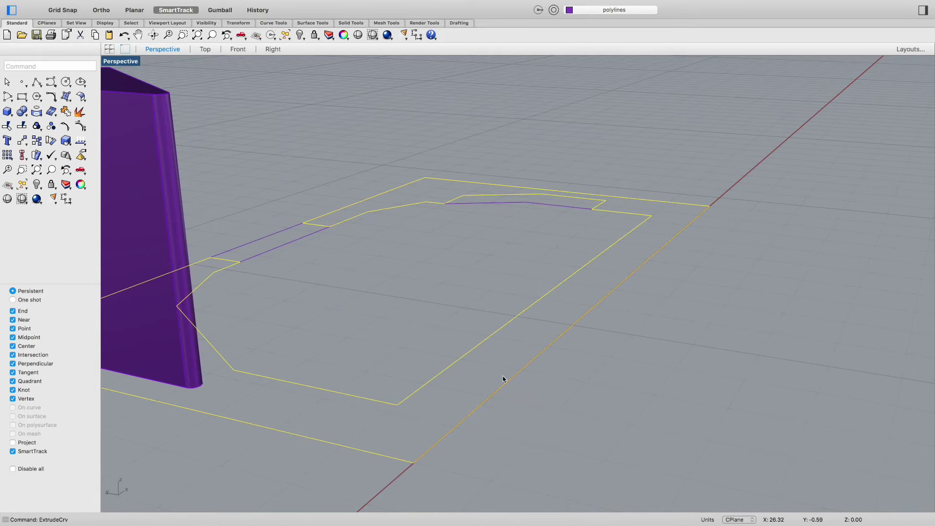
key(Return)
click(463, 93)
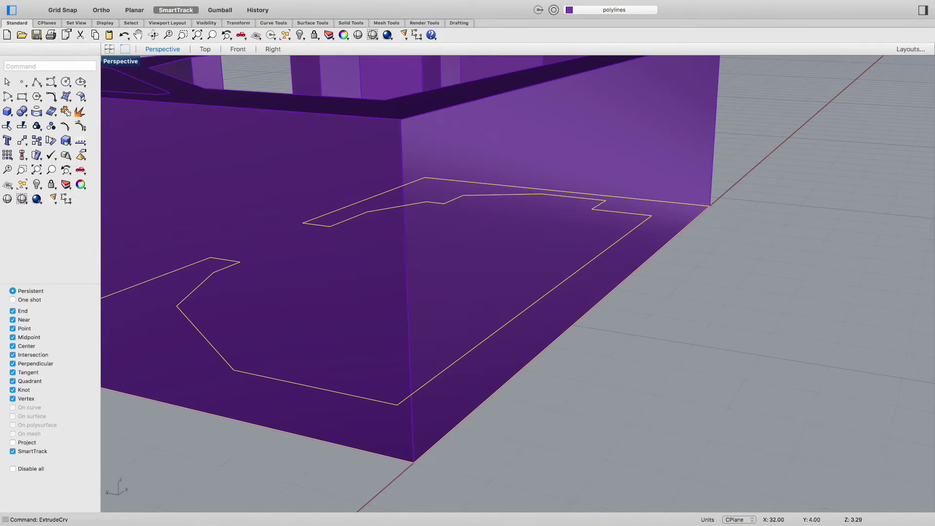
Extrude the small rectangular notch curve in the wall's gap into a solid with a distance of 1.75
scroll(641, 313, down, 3)
click(689, 340)
right_drag(689, 340, 588, 328)
scroll(555, 269, up, 5)
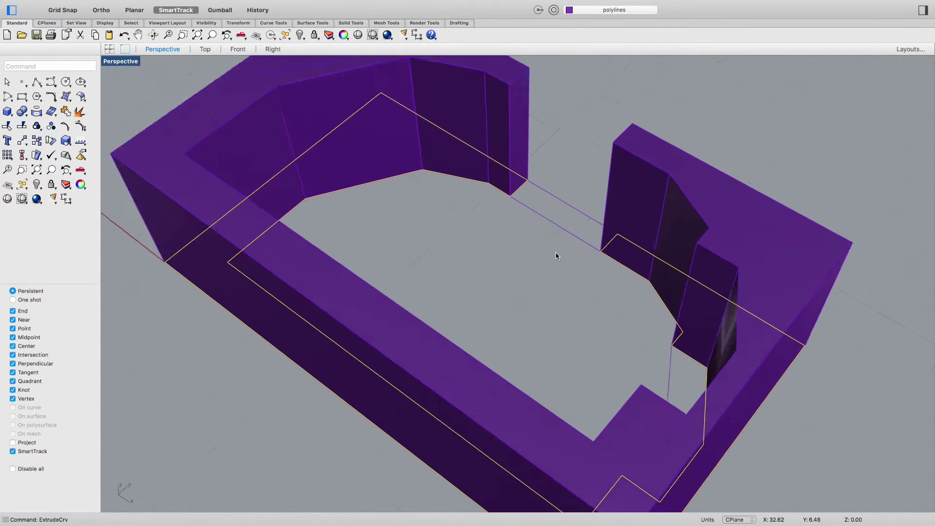
click(577, 234)
key(Return)
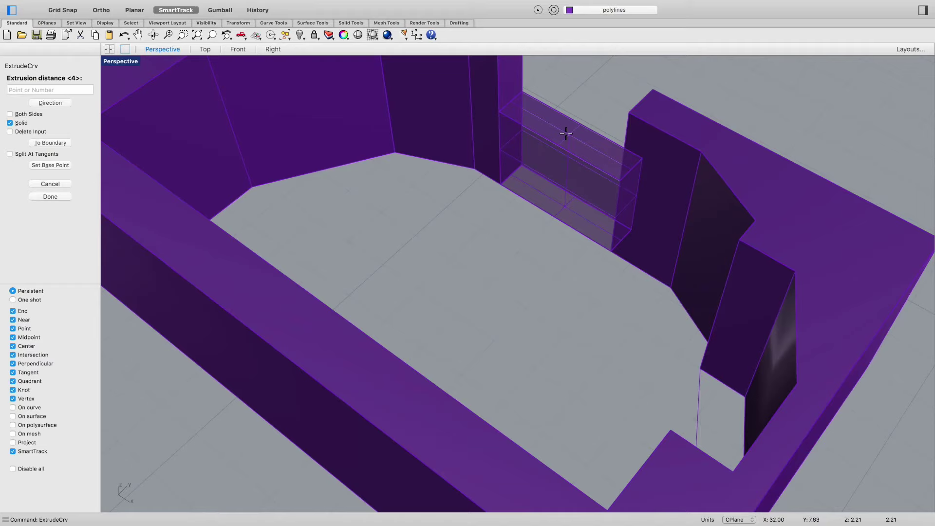
text(1.75)
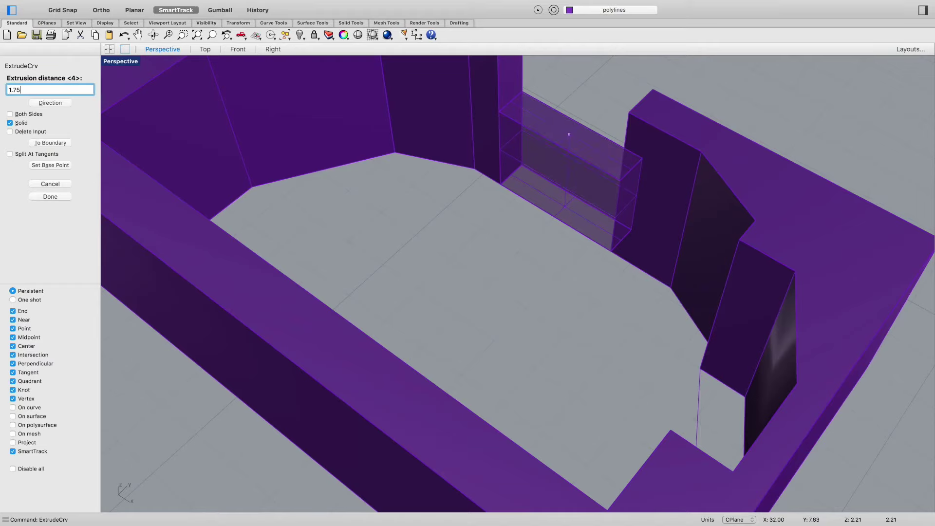
key(Return)
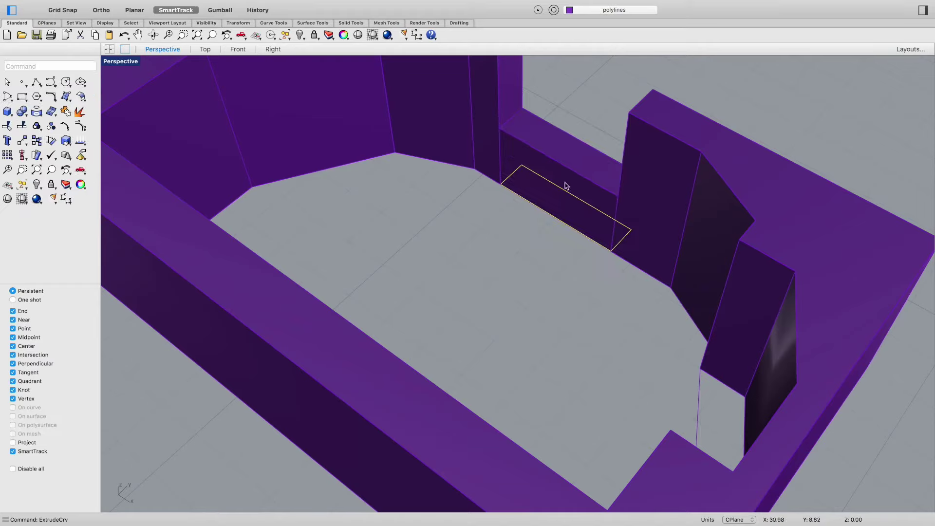
Extrude the angled ledge curve in the recess at the end of the cavity into a solid with a distance of 1.75
right_drag(589, 326, 654, 334)
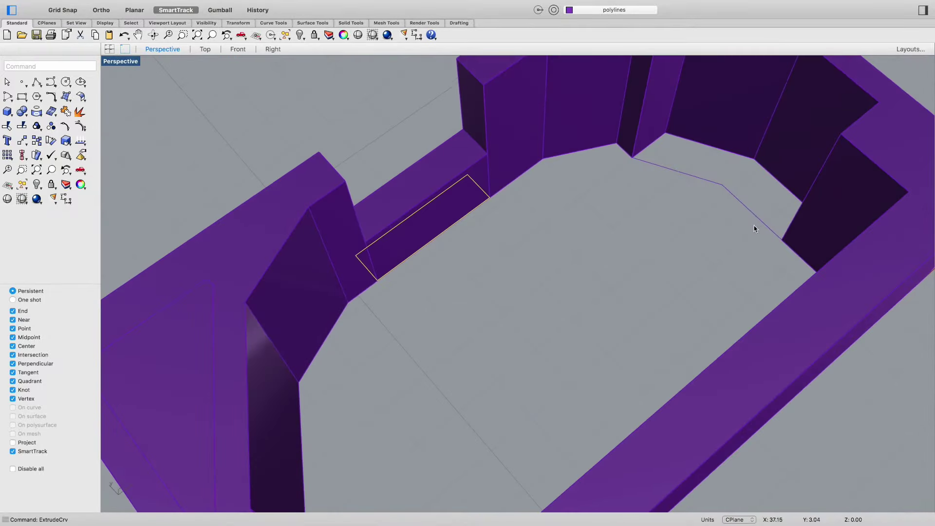
click(755, 214)
key(Return)
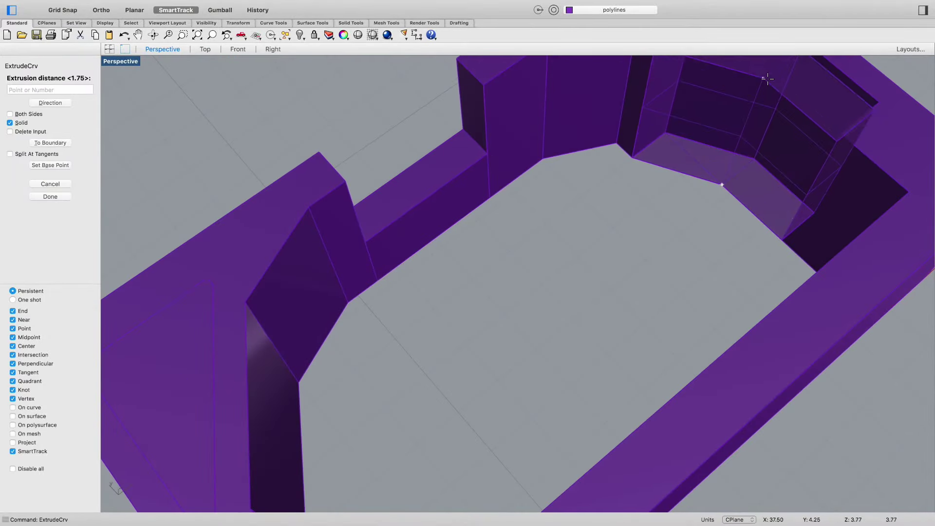
text(1)
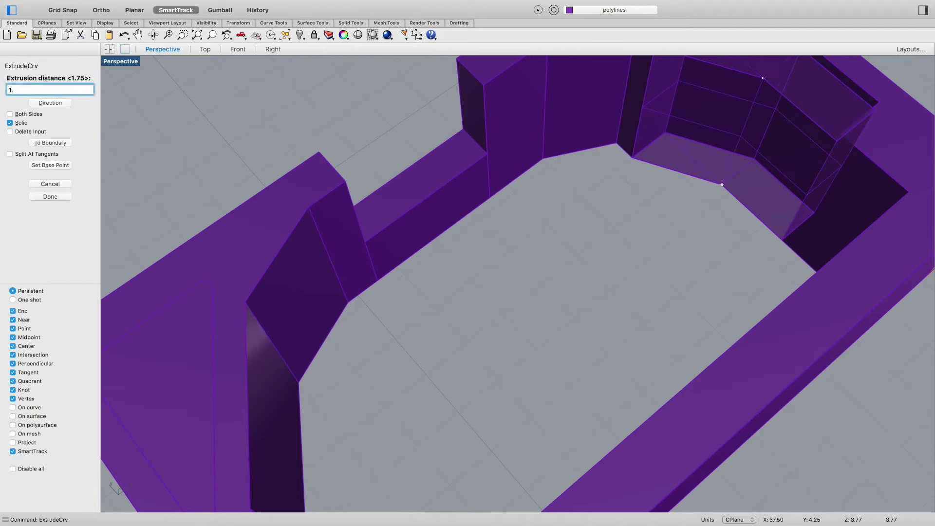
text(.75)
key(Return)
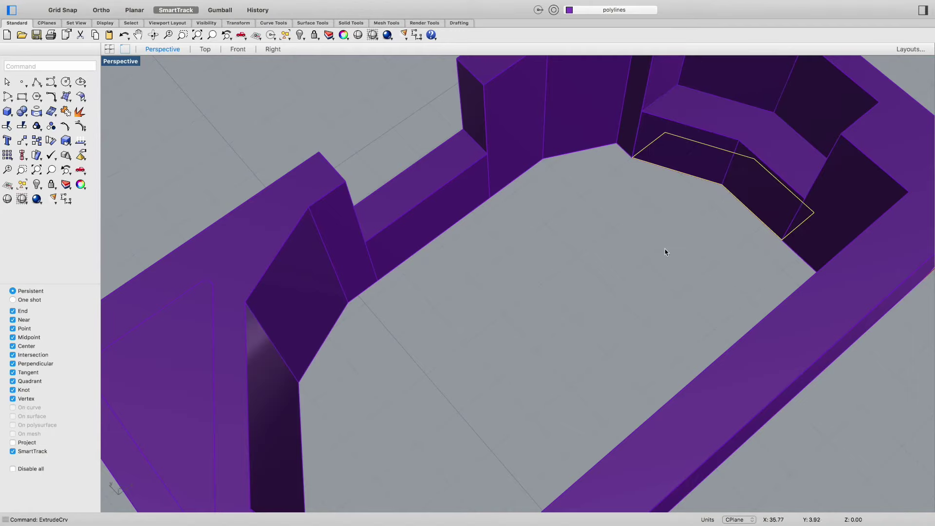
Try to bring back the hidden base slab with Show Hidden Points and Points Off
right_drag(695, 297, 670, 285)
scroll(670, 284, down, 10)
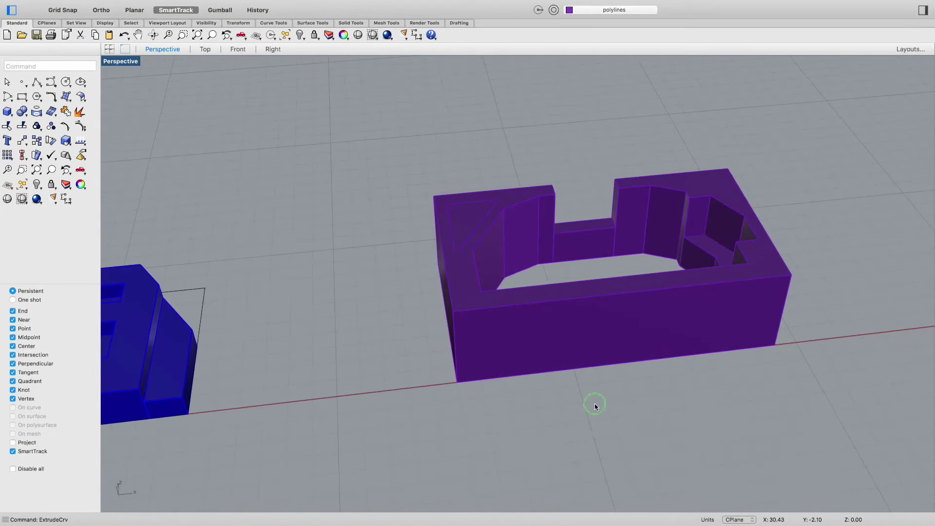
right_click(596, 405)
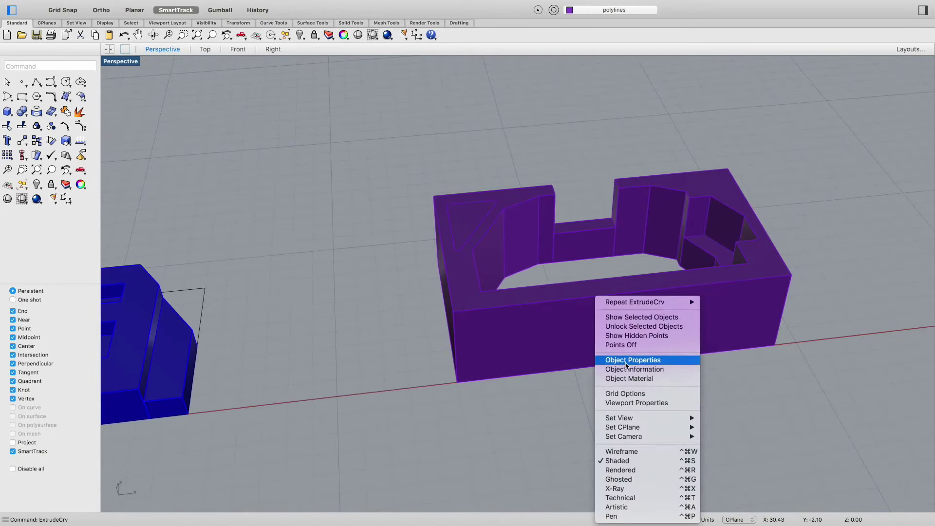
click(626, 340)
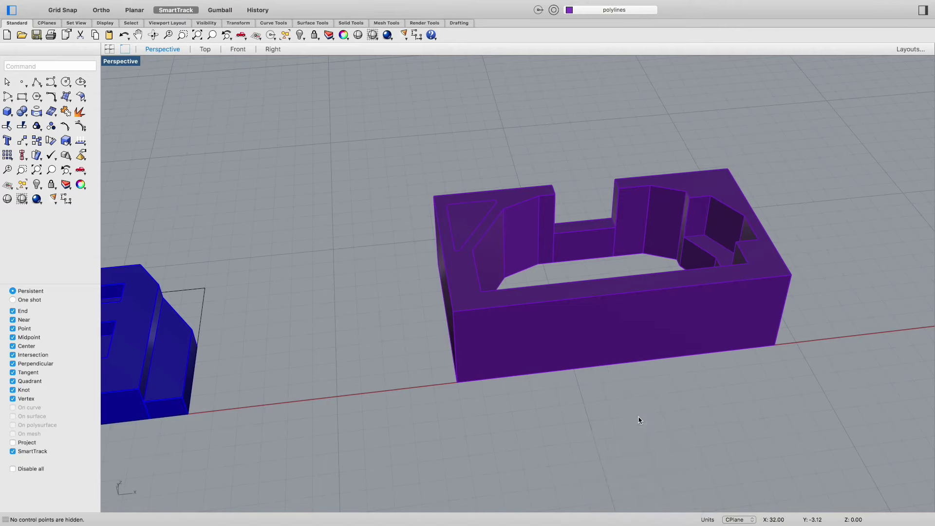
right_click(640, 420)
click(677, 345)
right_click(639, 401)
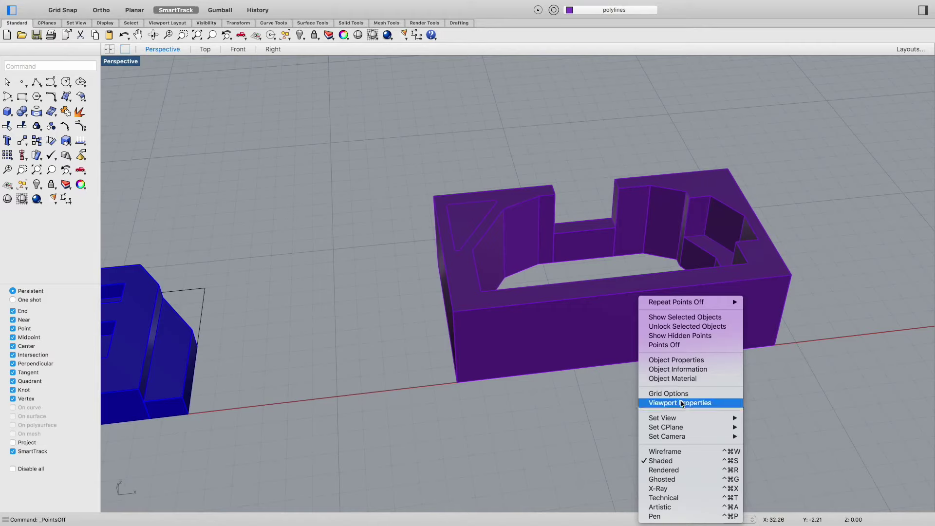
click(604, 421)
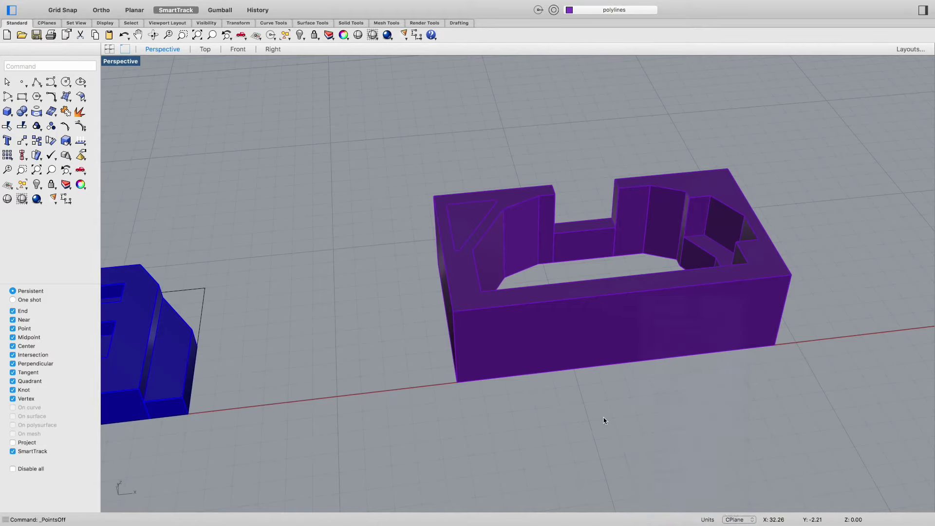
Try to find and run a show-object or Unhide command for the hidden base slab
text(sh)
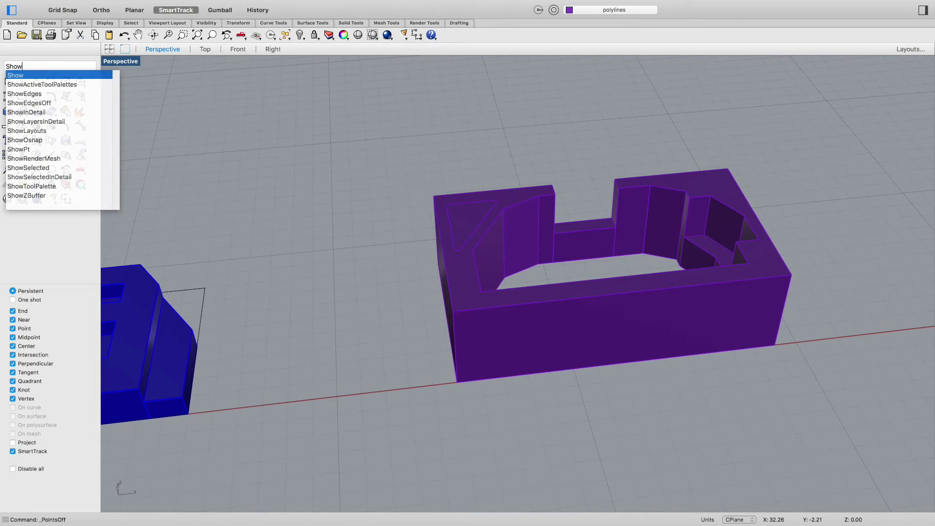
text(Ob)
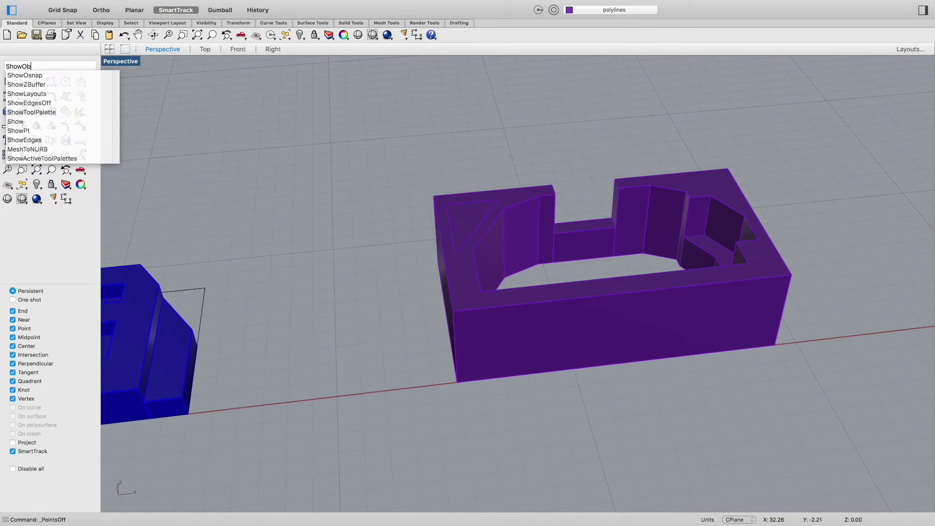
text(j)
key(BackSpace)
key(BackSpace)
text(Unhide)
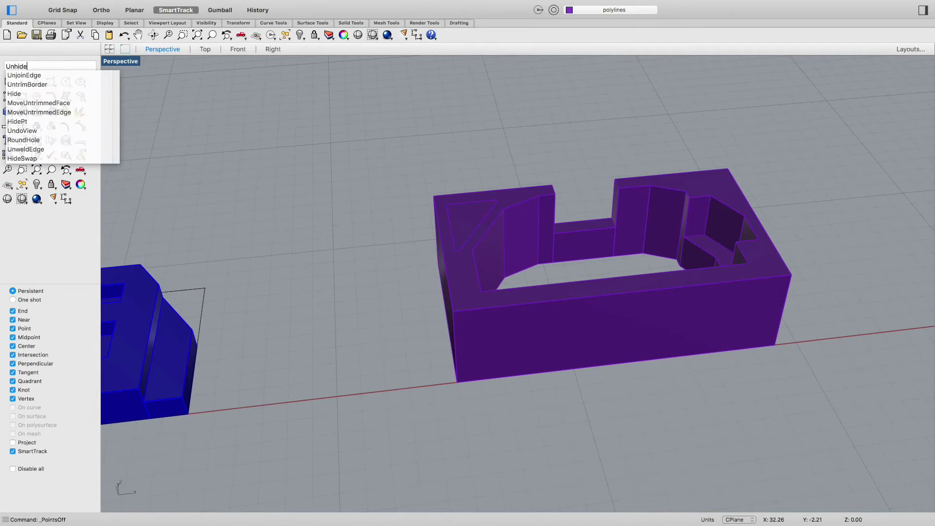
key(Return)
right_click(664, 359)
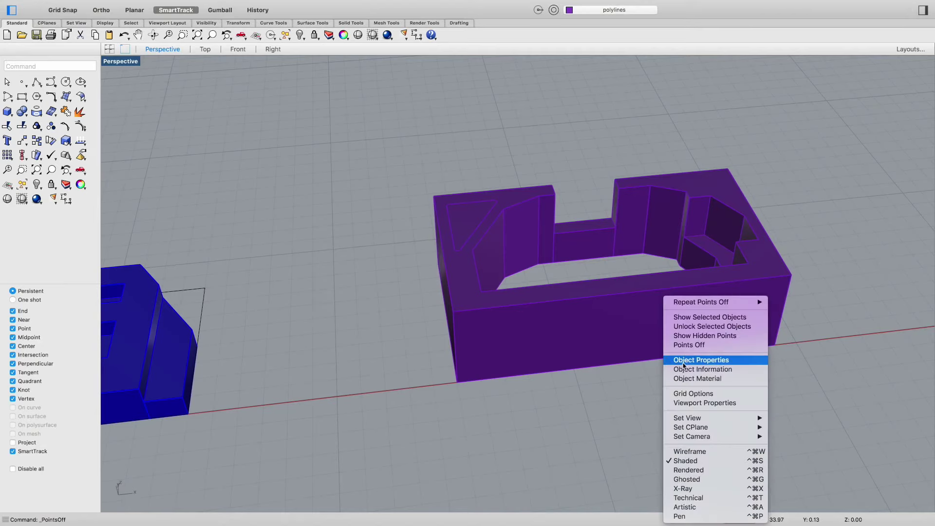
click(703, 322)
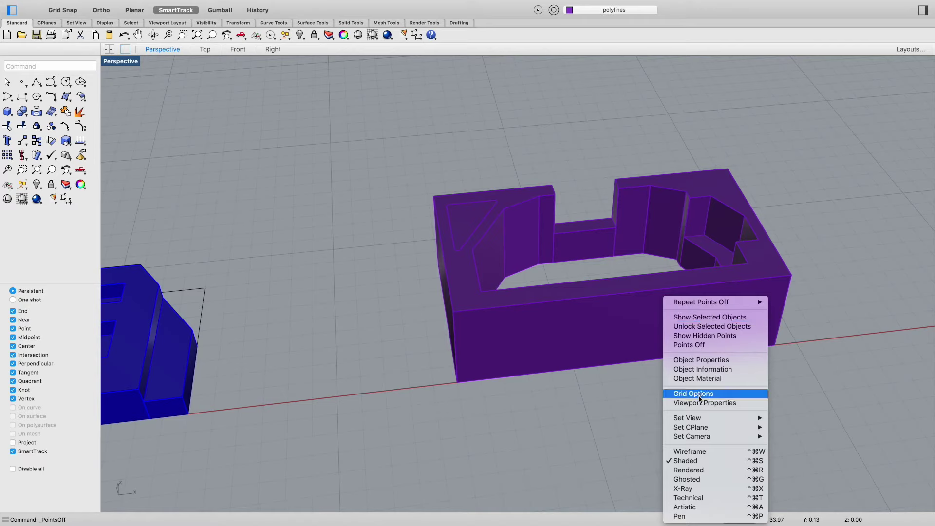
mouse_move(701, 419)
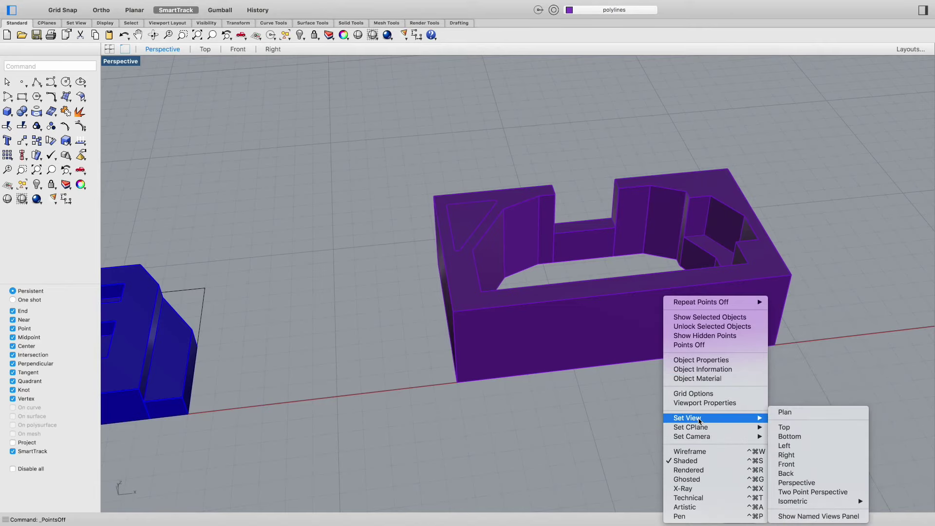
click(604, 427)
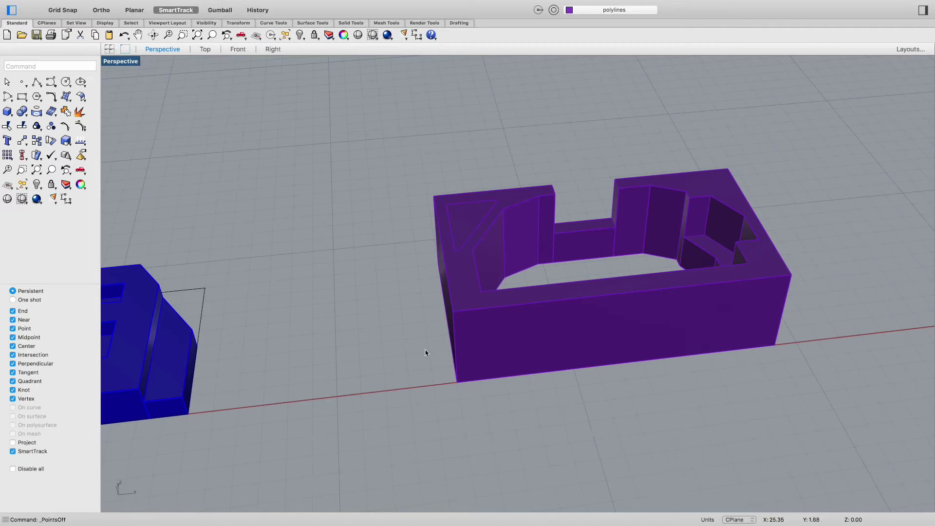
mouse_move(199, 2)
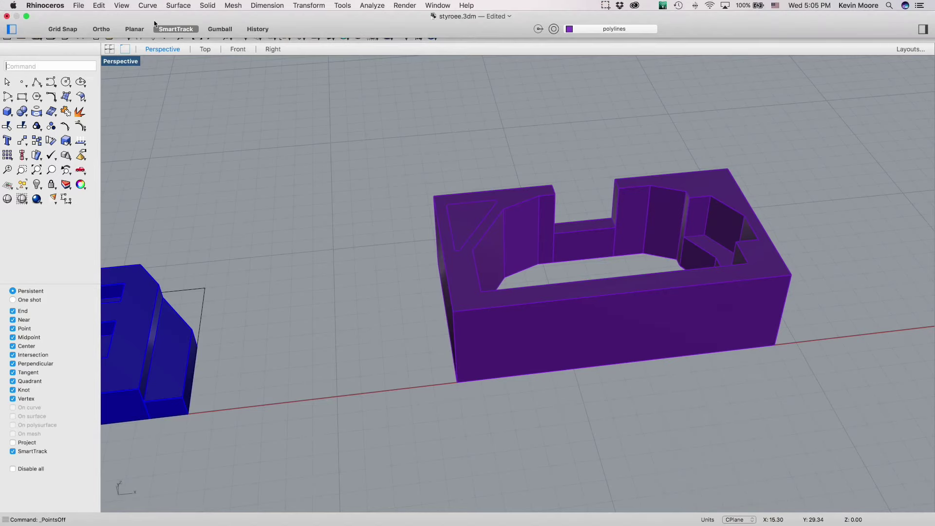
click(118, 4)
mouse_move(135, 139)
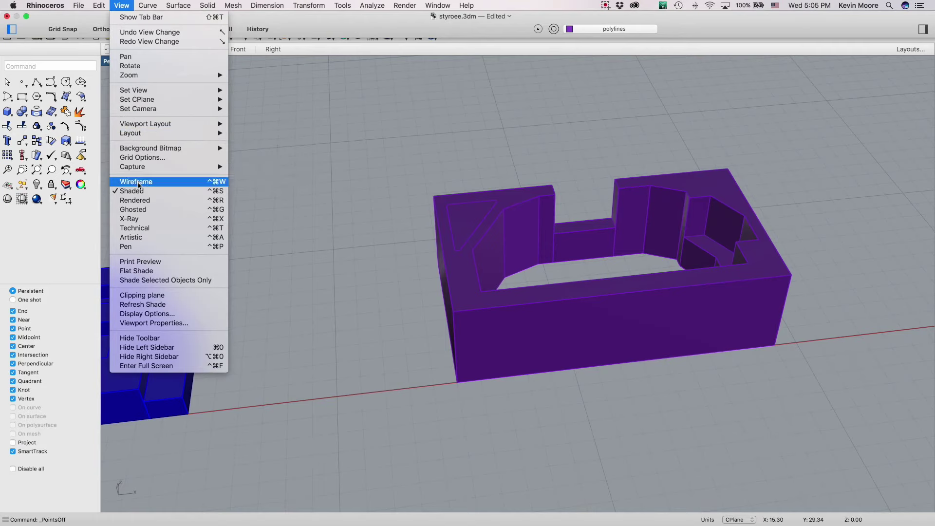
mouse_move(144, 94)
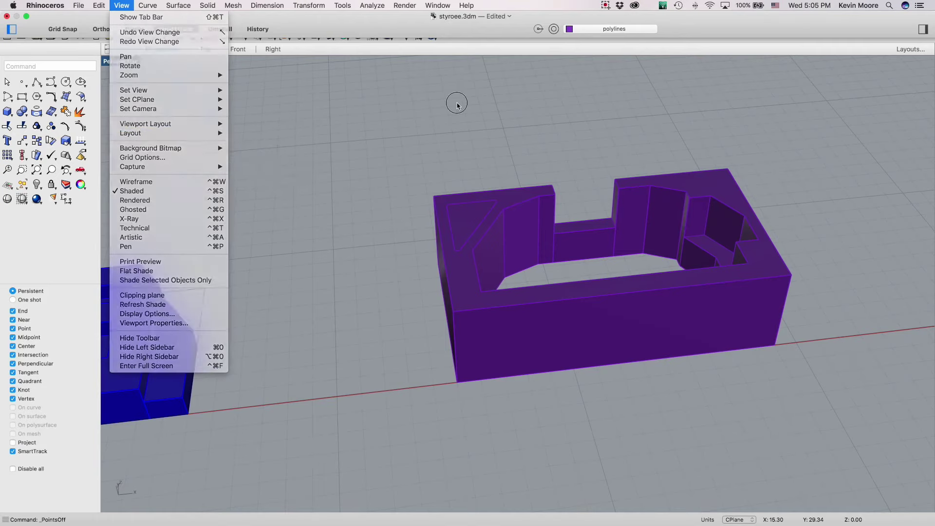
click(448, 103)
click(606, 5)
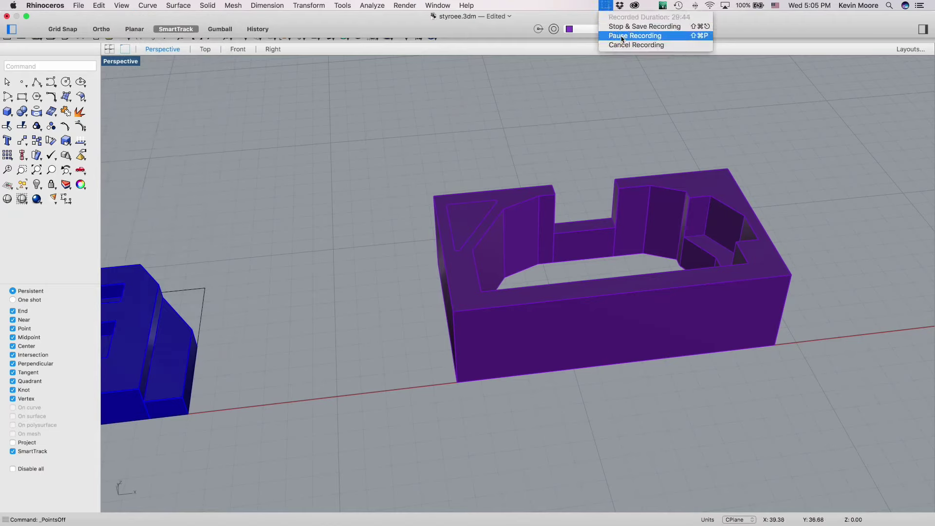
click(622, 36)
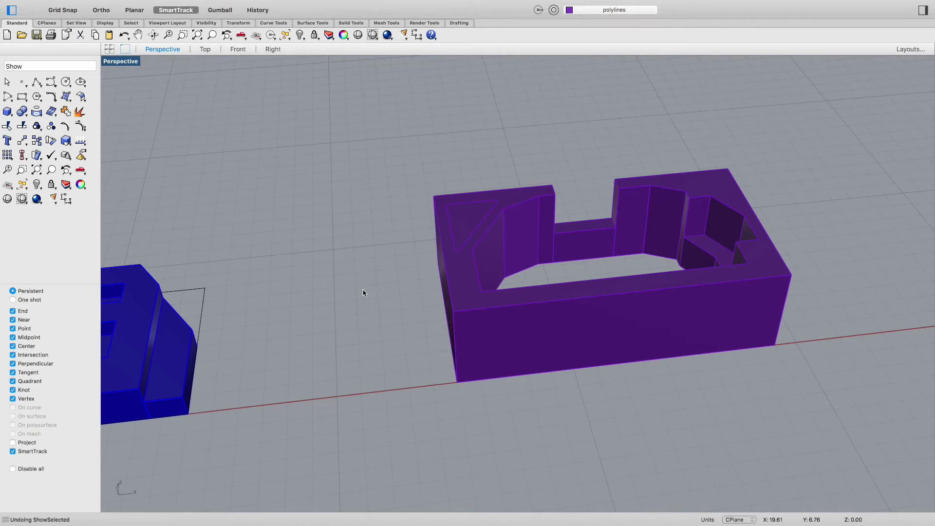
Bring back the hidden rectangular base slab with Show Selected Objects
right_click(374, 284)
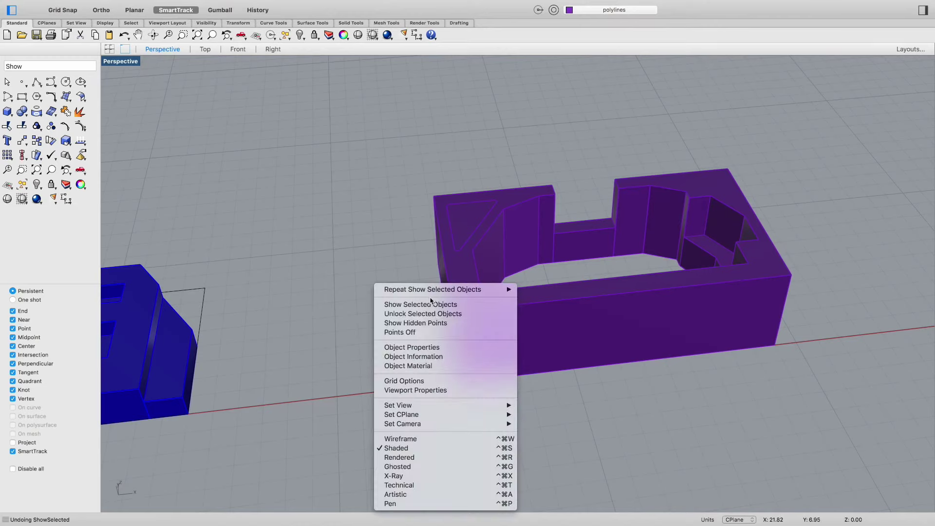
click(422, 307)
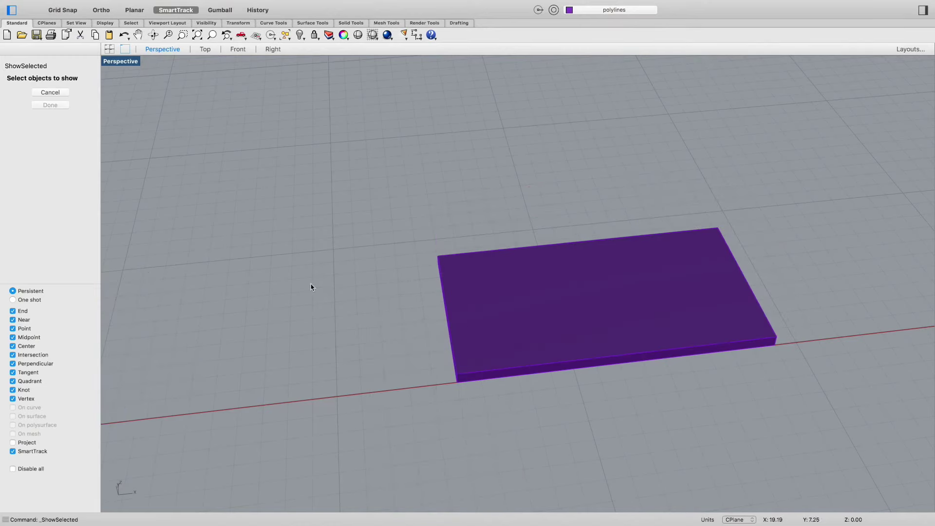
click(476, 300)
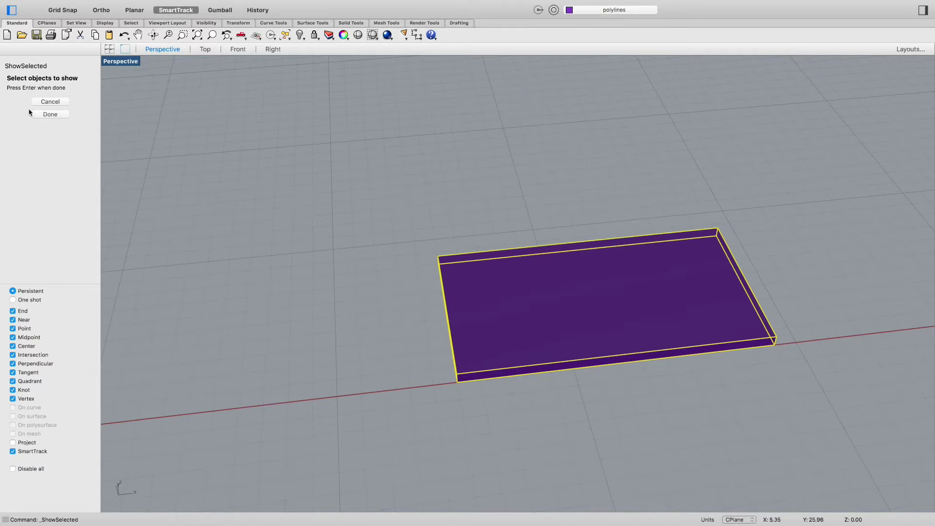
click(46, 105)
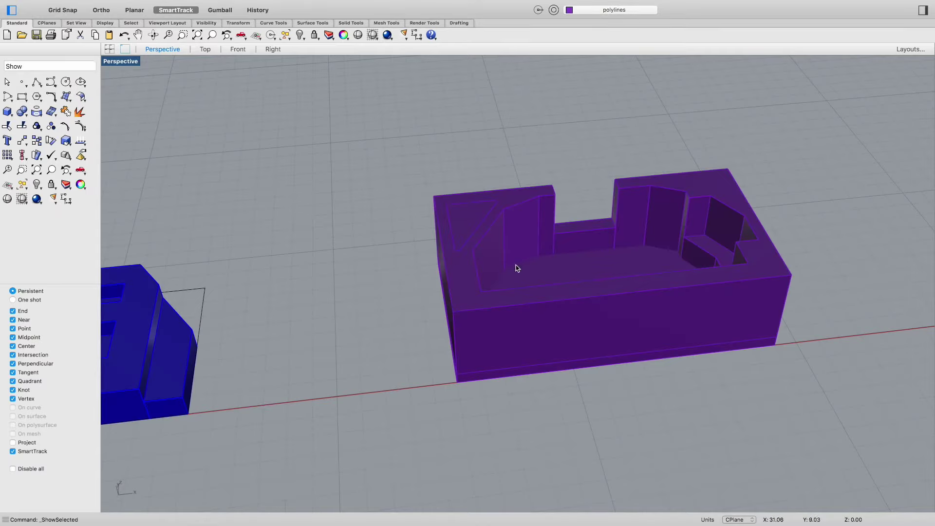
Select all extrusions of the box model, including the base slab, and move them to the Solids layer
right_drag(735, 399, 609, 351)
click(534, 280)
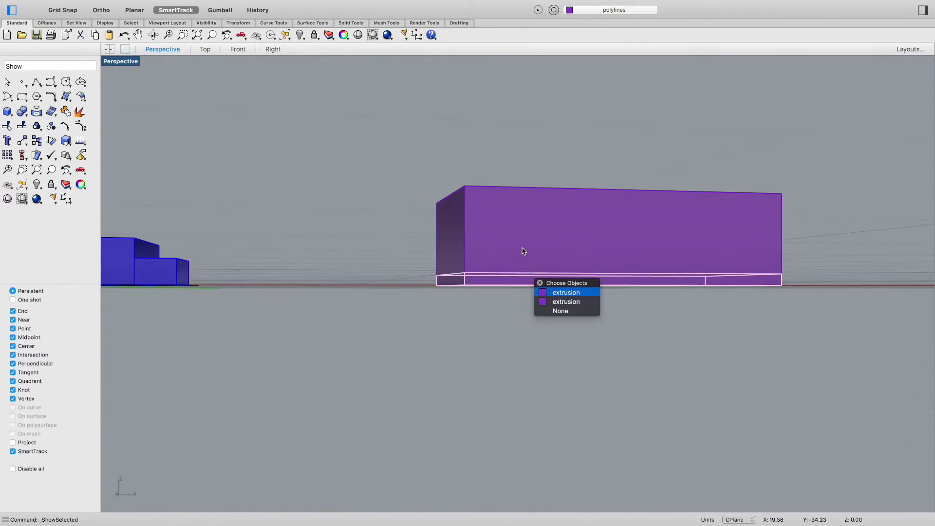
drag(678, 192, 369, 279)
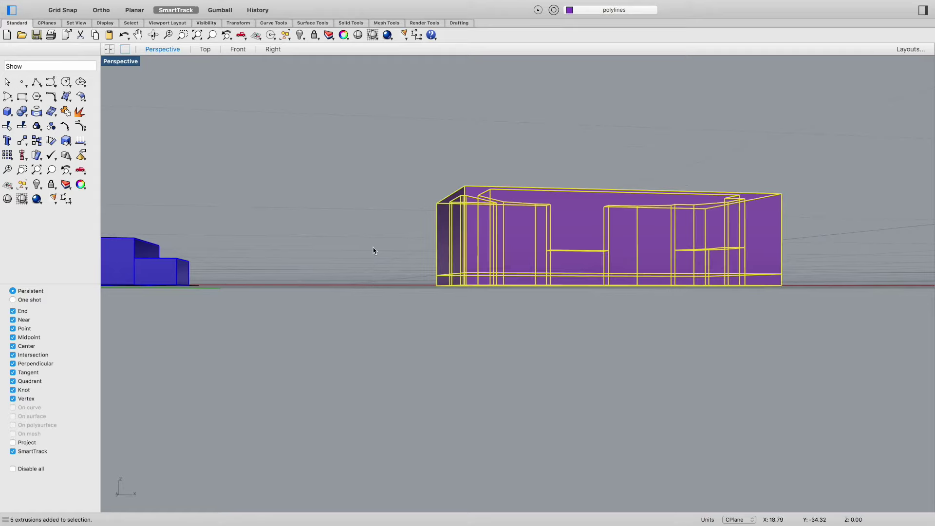
text(yer)
key(Return)
text(s)
key(BackSpace)
text(layer)
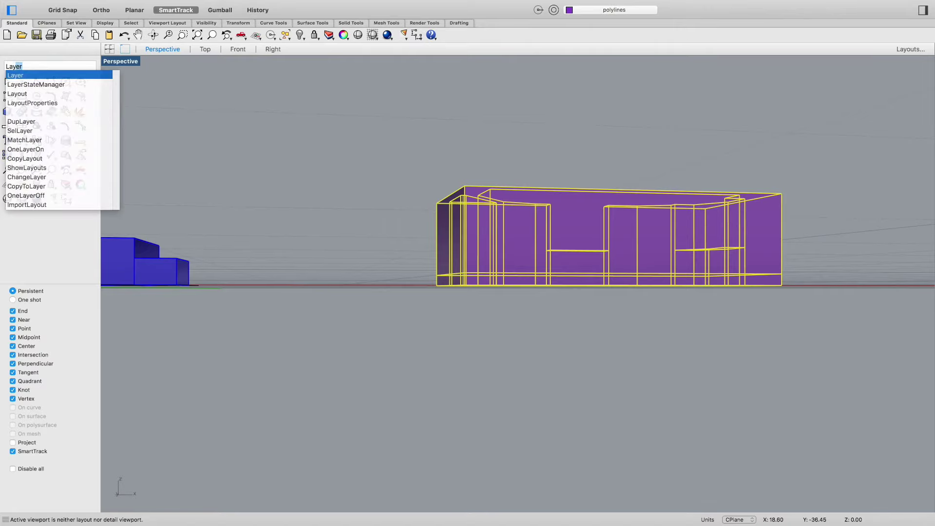
key(Return)
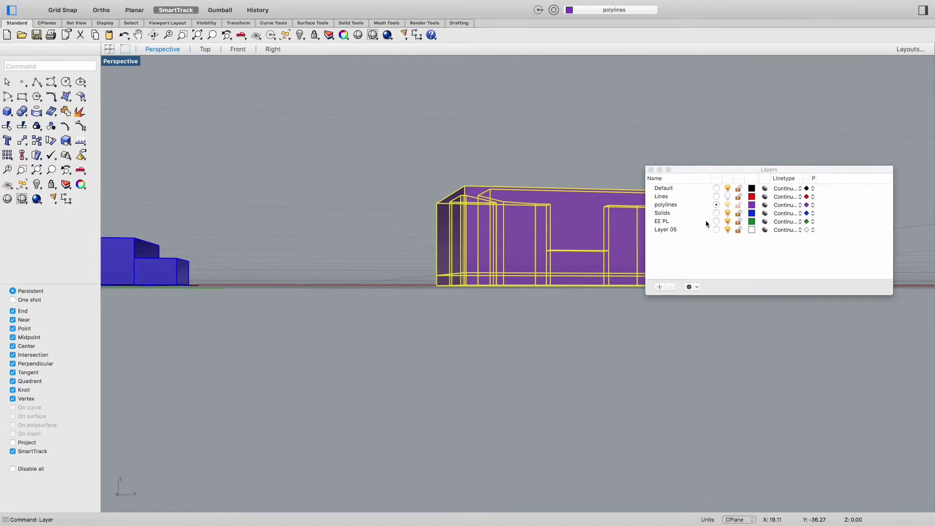
right_click(668, 215)
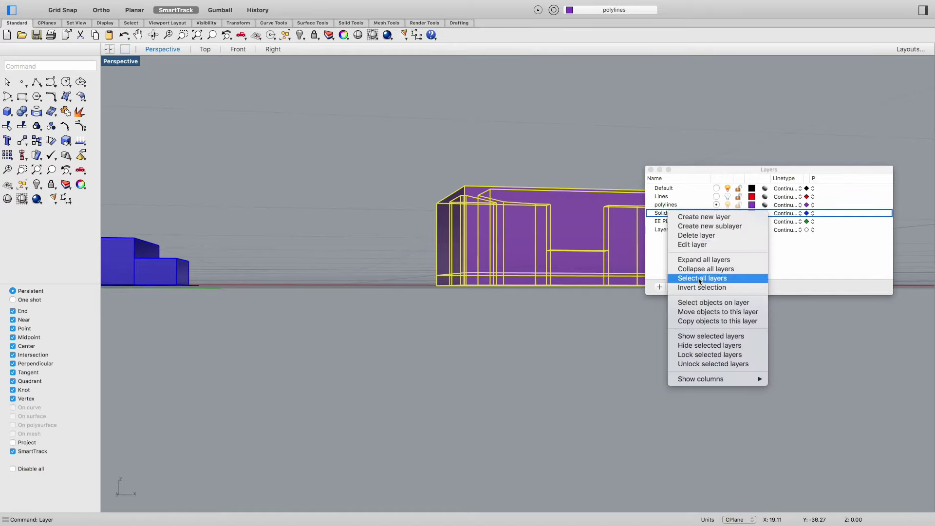
click(702, 311)
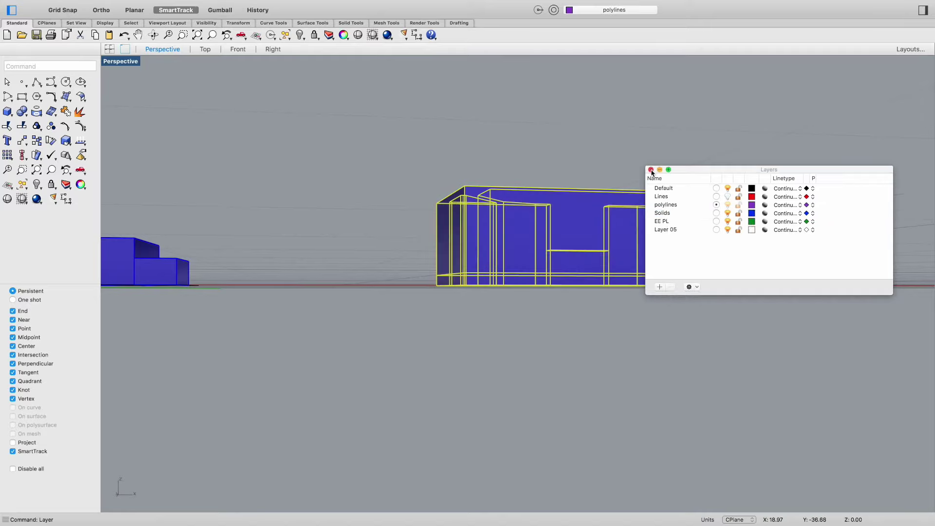
click(652, 169)
click(418, 316)
Examine the box from several sides and pick its outer wall and base to see which extrusions it consists of
right_drag(417, 316, 513, 278)
click(513, 278)
key(Escape)
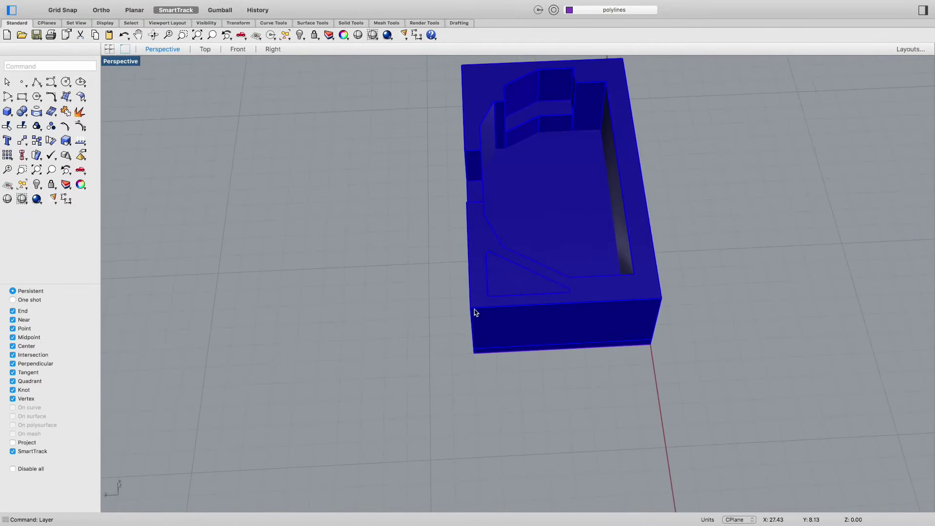
click(499, 290)
key(Escape)
click(516, 278)
key(Escape)
right_drag(503, 361, 513, 306)
click(514, 305)
click(555, 317)
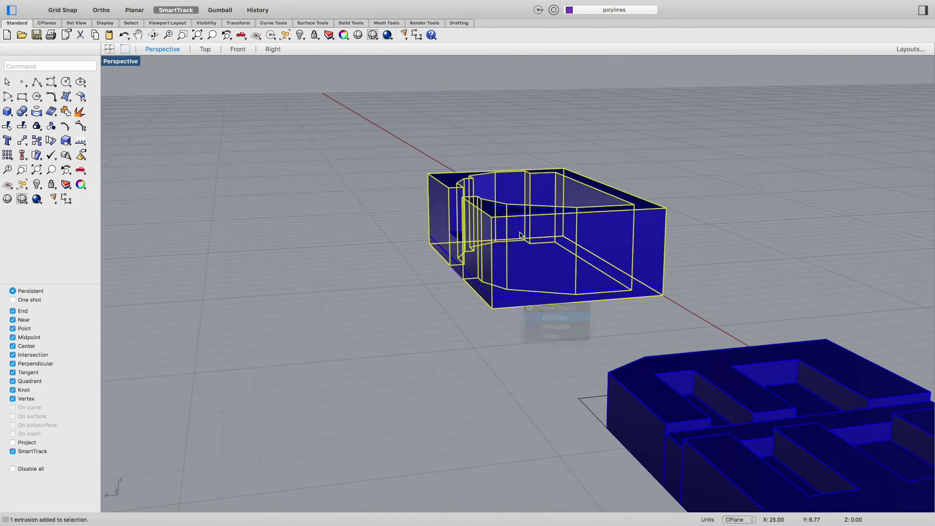
click(403, 257)
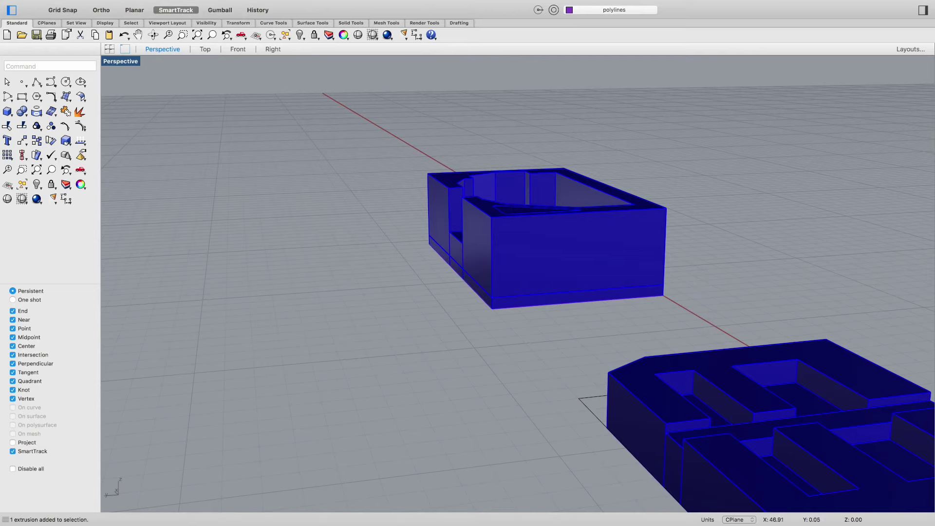
click(475, 228)
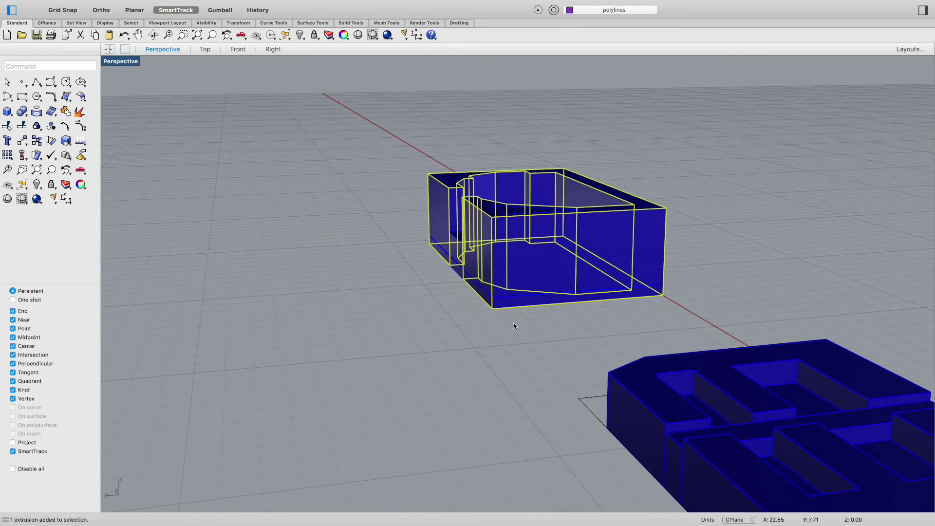
click(534, 344)
click(518, 305)
click(496, 334)
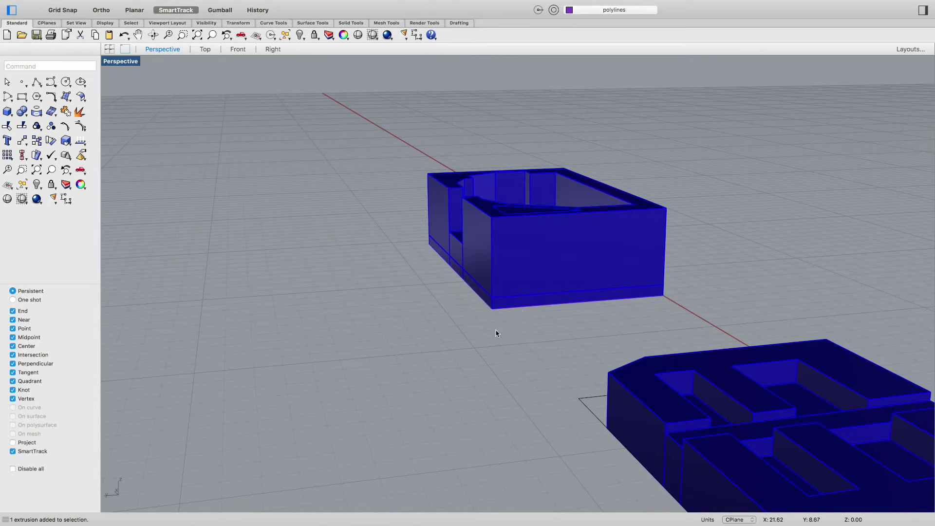
Subtract the triangular corner solid from the box's outer wall extrusion with BooleanDifference
text(Boolean2Objects)
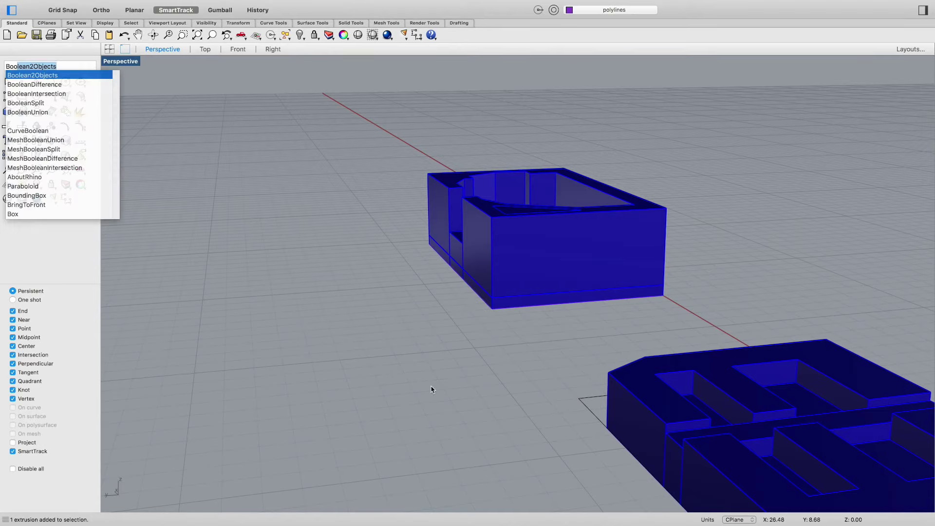
click(37, 84)
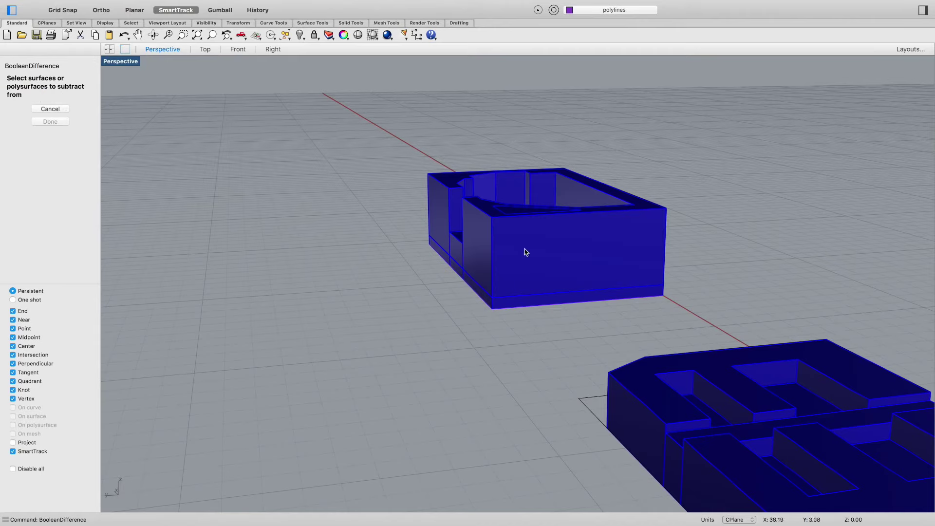
click(654, 249)
key(Return)
click(525, 212)
key(Return)
right_drag(526, 310, 549, 323)
right_drag(381, 347, 229, 422)
mouse_move(409, 419)
right_down()
mouse_move(400, 432)
mouse_move(417, 407)
right_up()
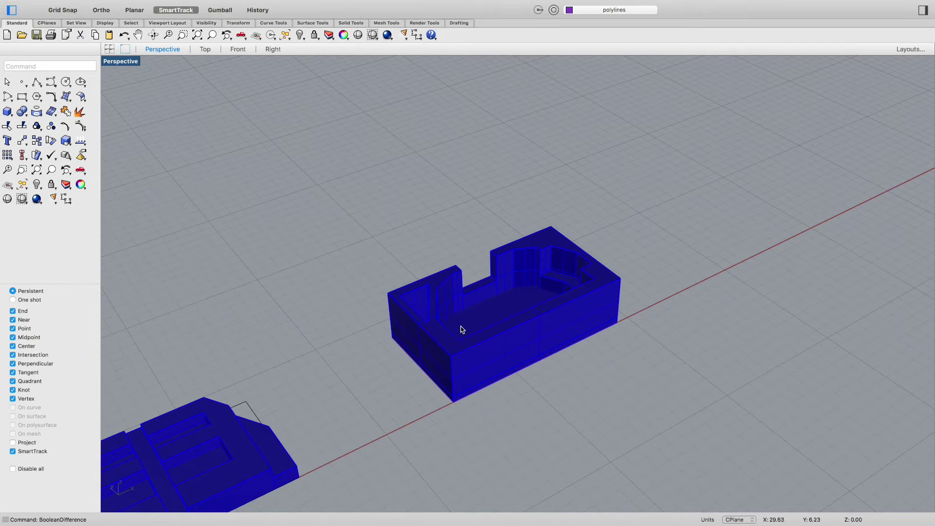
Rotate all objects by 90 degrees in the Right view about the midpoint of the vertical end edge at 8.00, 2.00
right_drag(400, 393, 420, 478)
scroll(423, 433, up, 5)
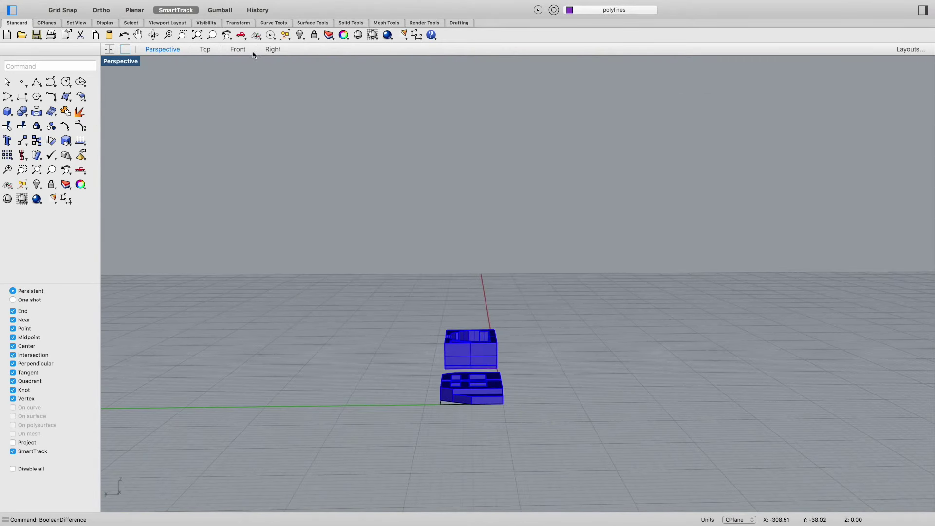
click(273, 49)
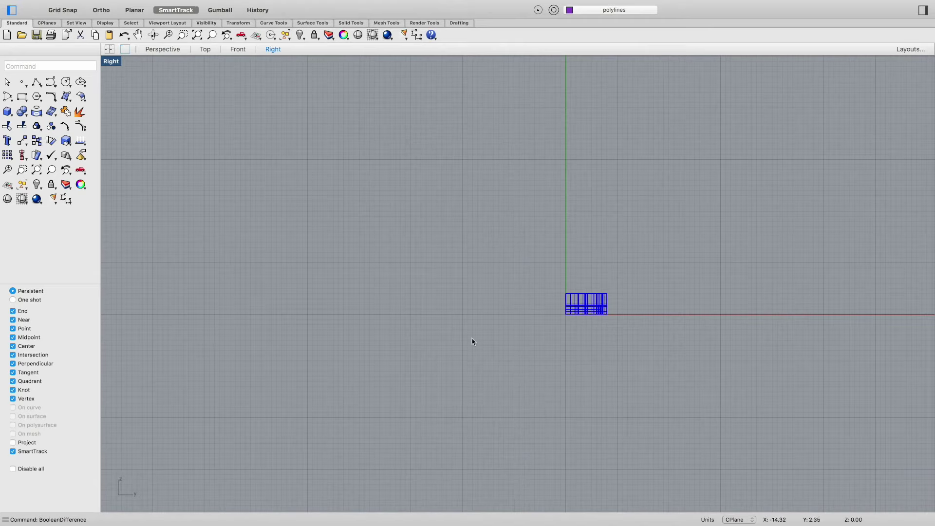
key(super+a)
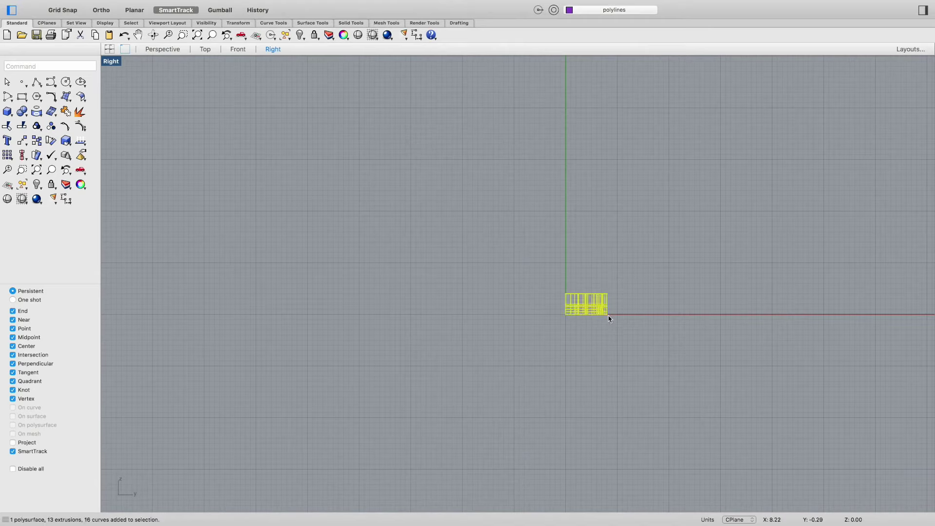
text(Rotate)
key(Return)
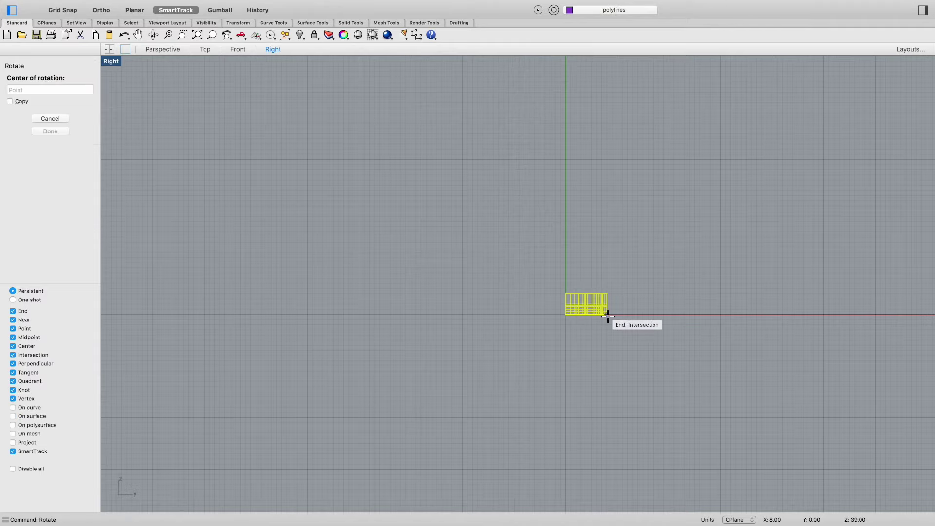
scroll(589, 314, up, 8)
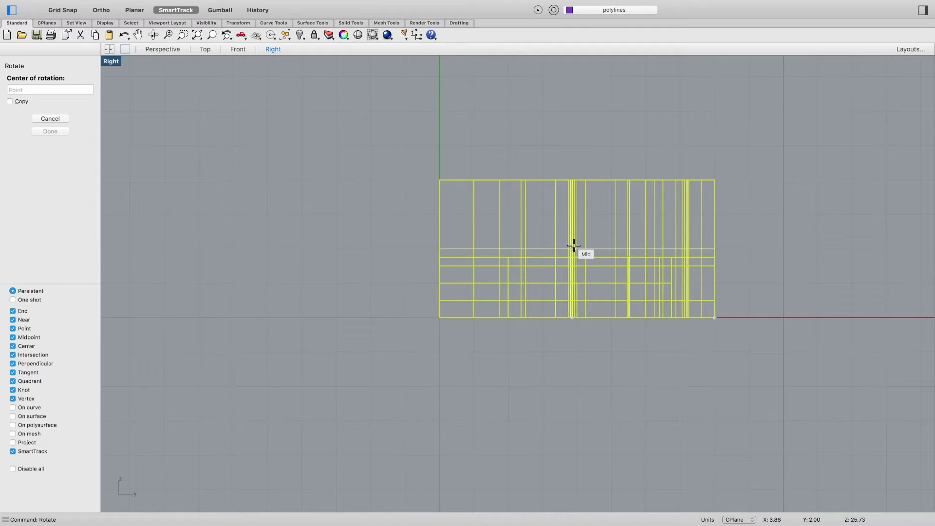
click(715, 247)
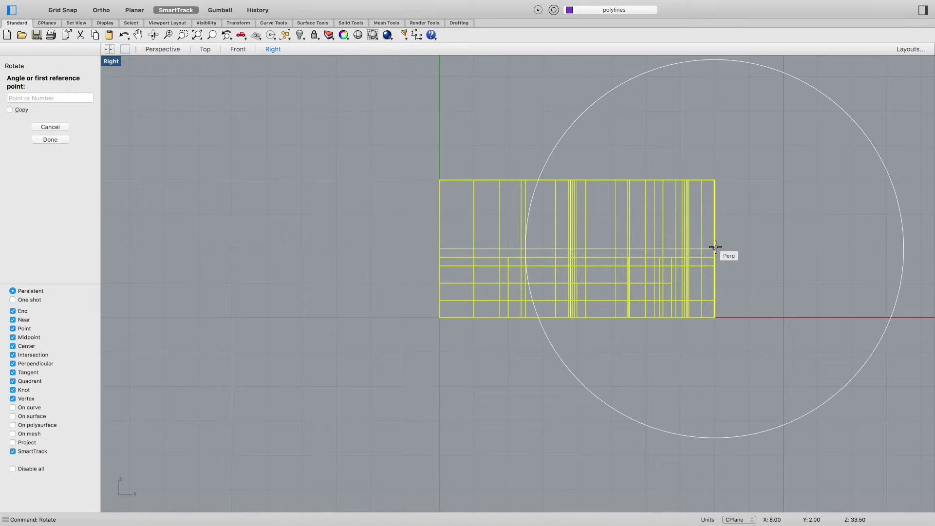
text(1)
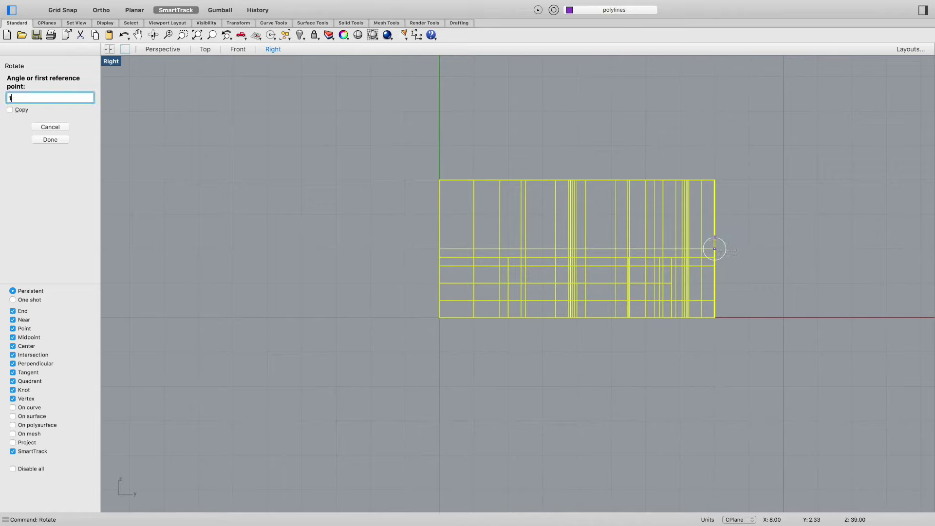
key(BackSpace)
key(BackSpace)
text(90)
key(Return)
click(714, 239)
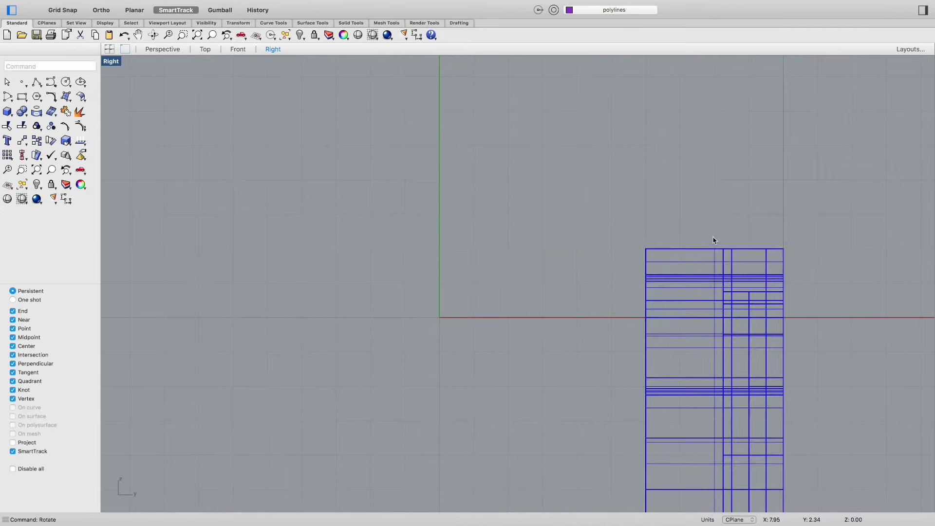
click(149, 50)
right_drag(332, 174, 365, 248)
scroll(435, 352, up, 3)
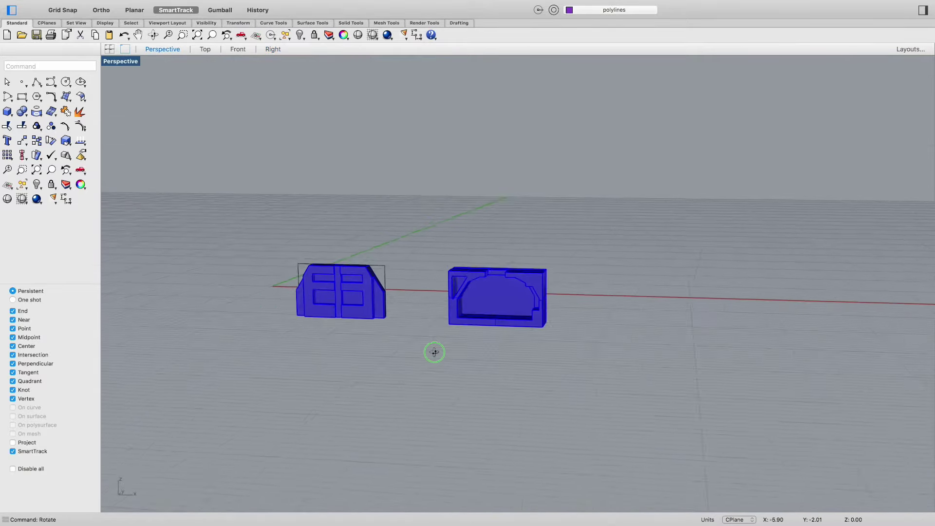
right_drag(434, 352, 355, 369)
right_drag(262, 371, 217, 388)
drag(604, 217, 300, 331)
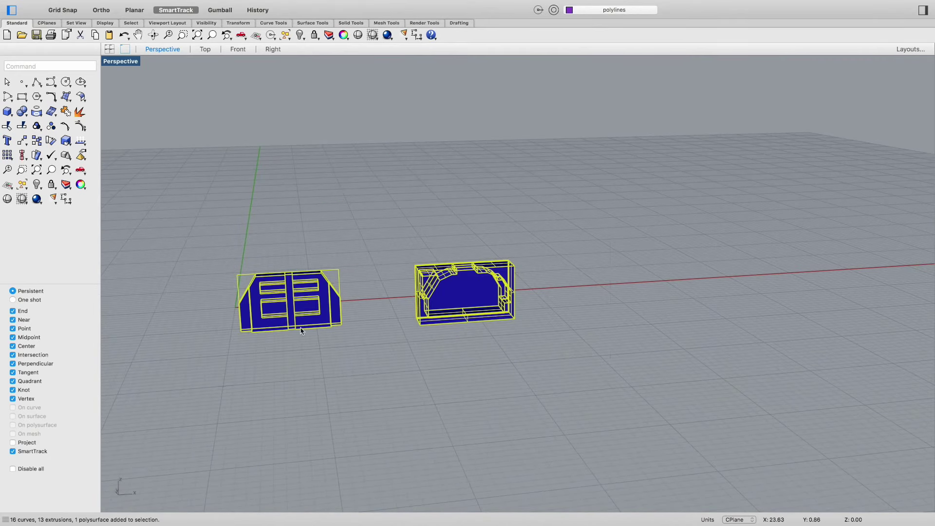
text(Move)
key(Return)
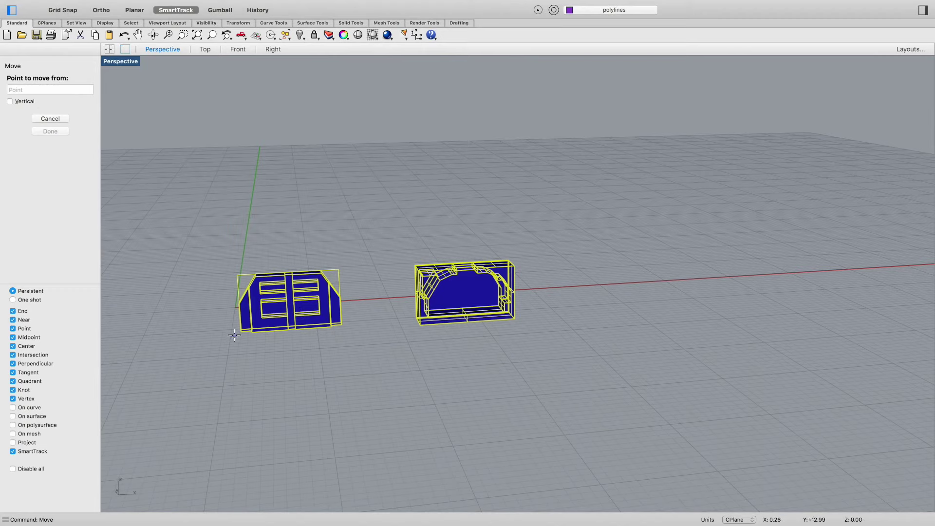
text(0)
key(Return)
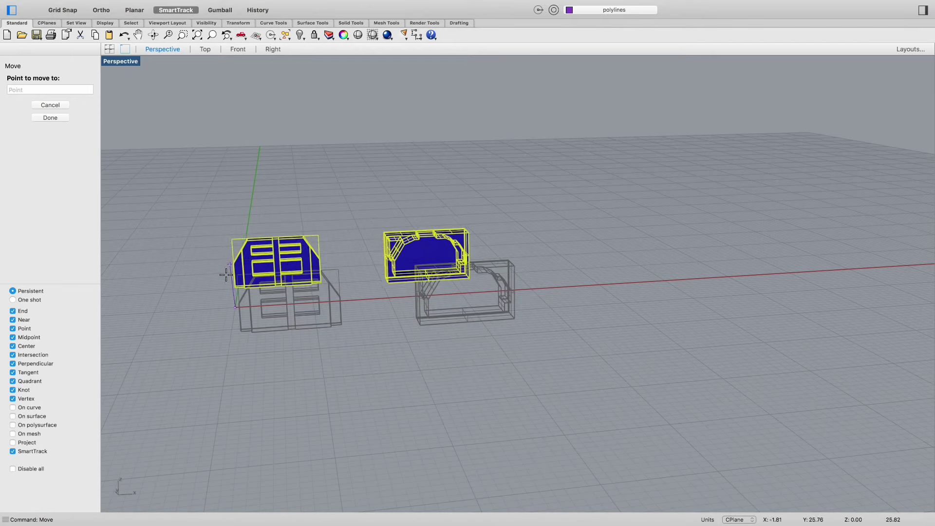
key(Escape)
key(Escape)
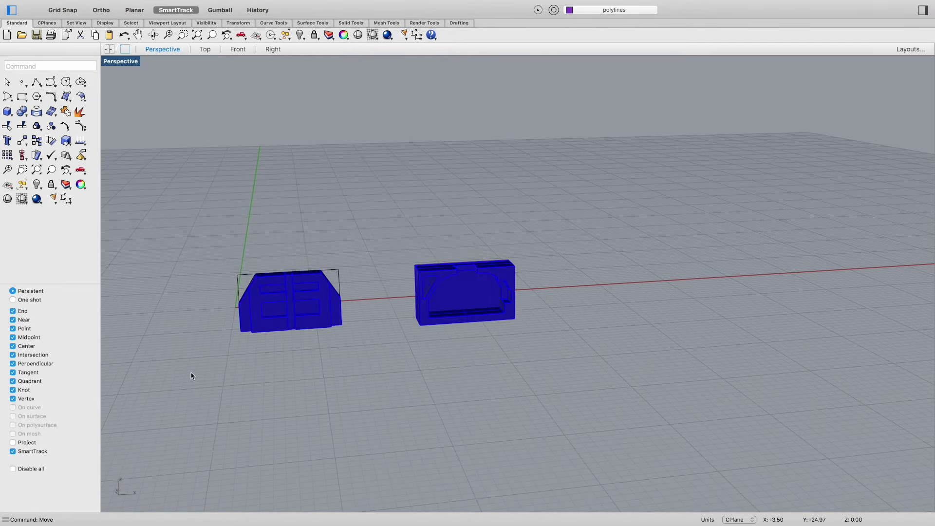
Move both models together from the panel's bottom front end corner to the origin at 0
drag(570, 222, 178, 397)
scroll(214, 358, up, 5)
text(move)
key(Return)
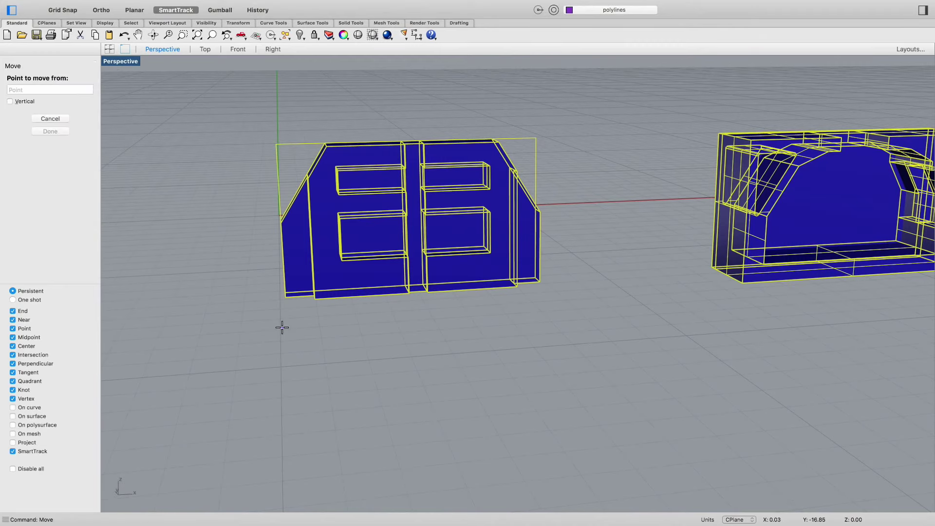
click(286, 298)
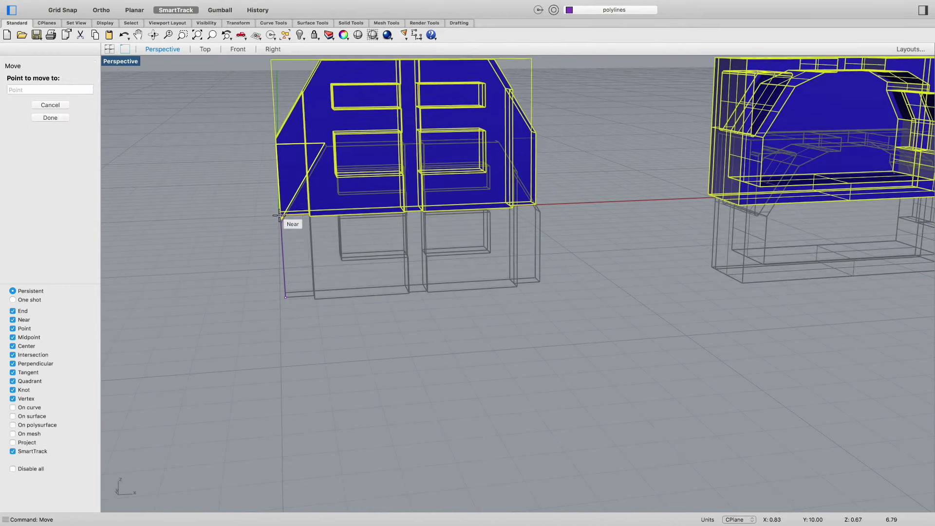
click(281, 216)
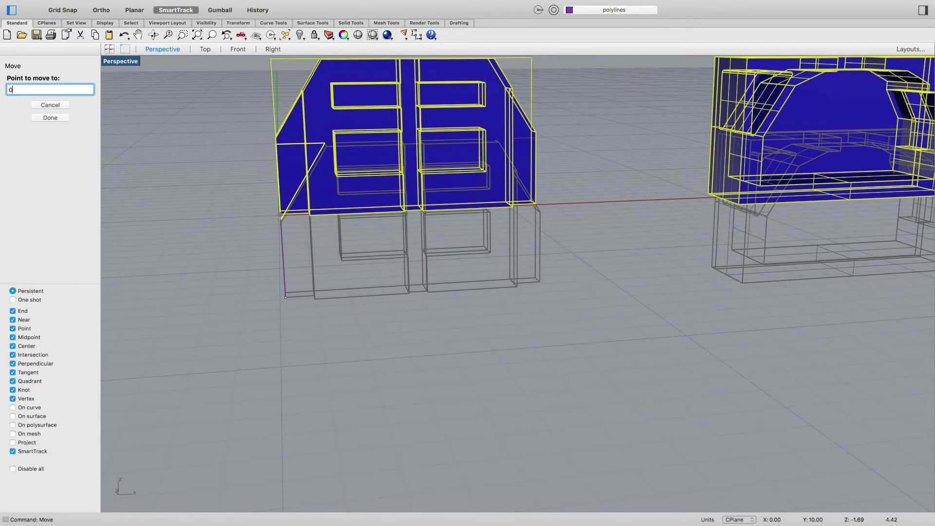
right_drag(443, 389, 598, 372)
scroll(436, 390, down, 5)
key(Escape)
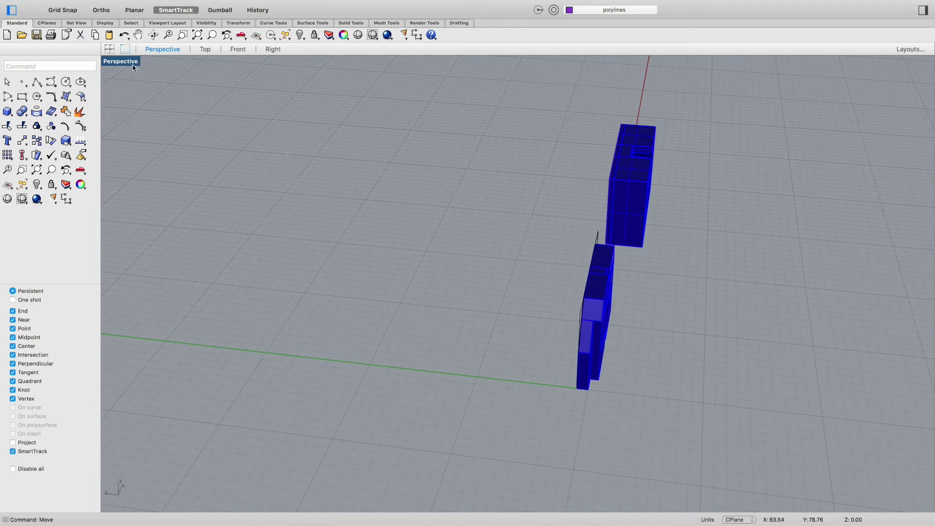
Rotate the panel model by 180 degrees in the Top view about a point at about 3.6, 4.0
click(204, 49)
scroll(280, 280, down, 3)
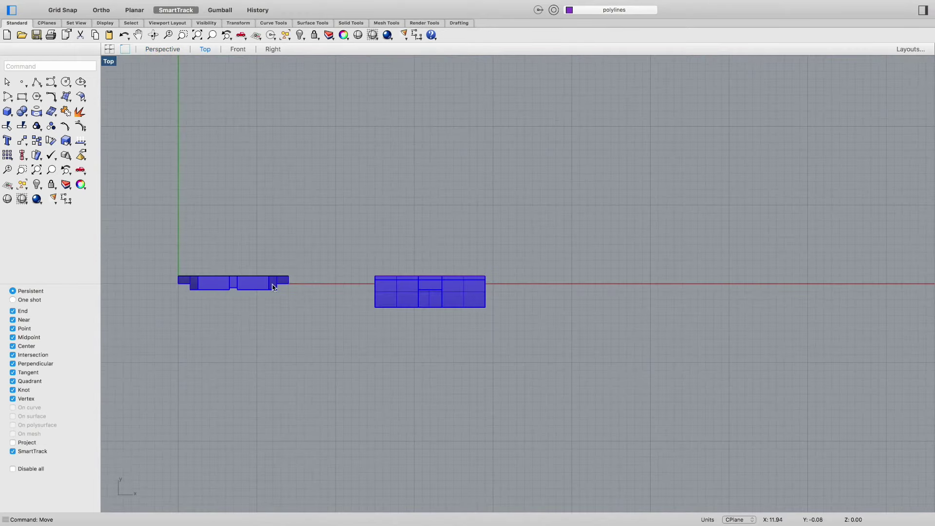
text(rotate)
key(Return)
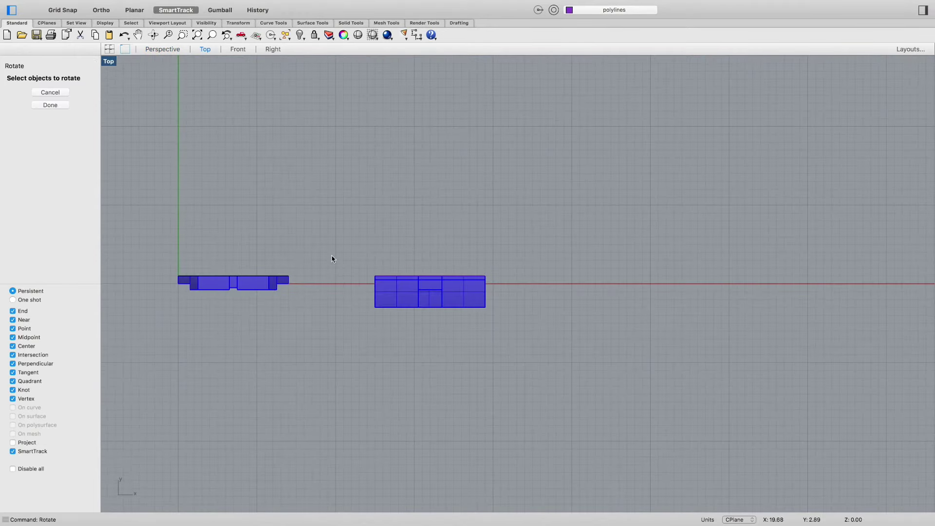
click(130, 349)
key(Return)
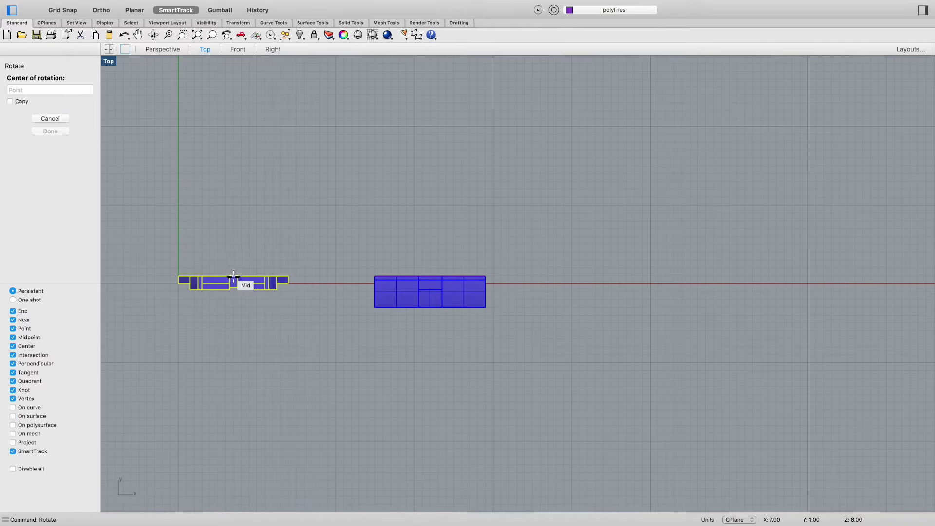
click(207, 251)
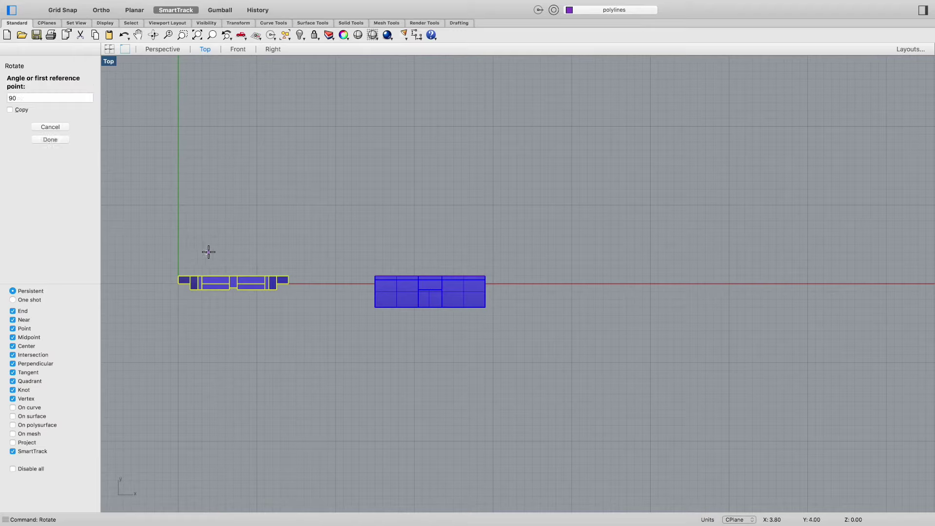
text(18)
key(Return)
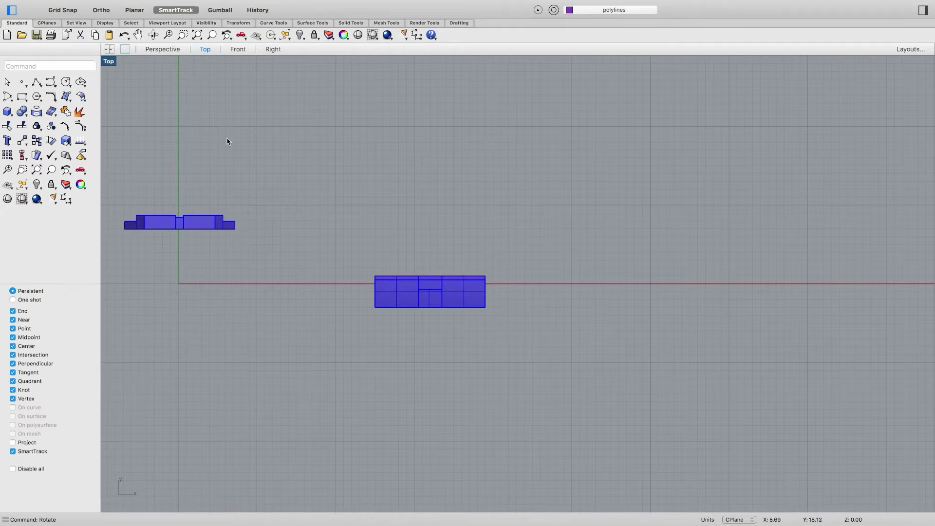
Make Solids the current layer and hide the Default and polylines layers
click(163, 49)
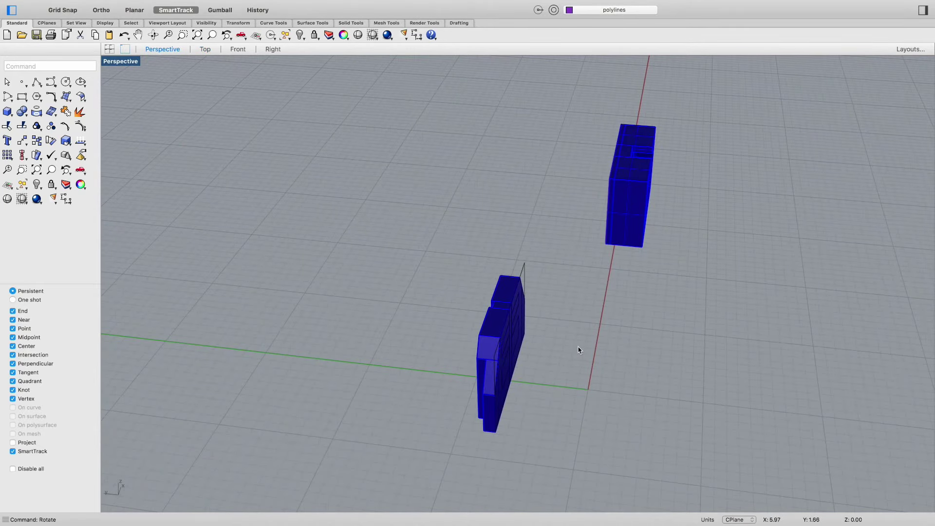
text(Layer)
key(Return)
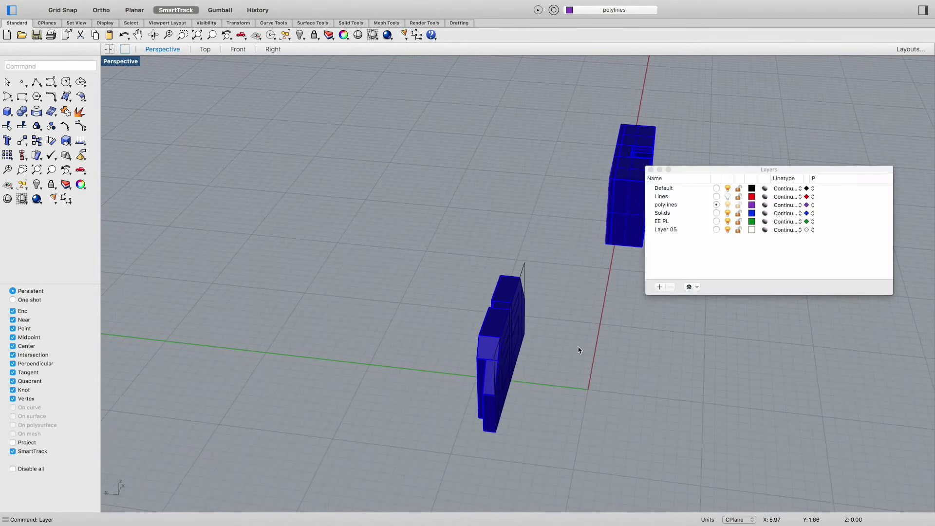
click(687, 215)
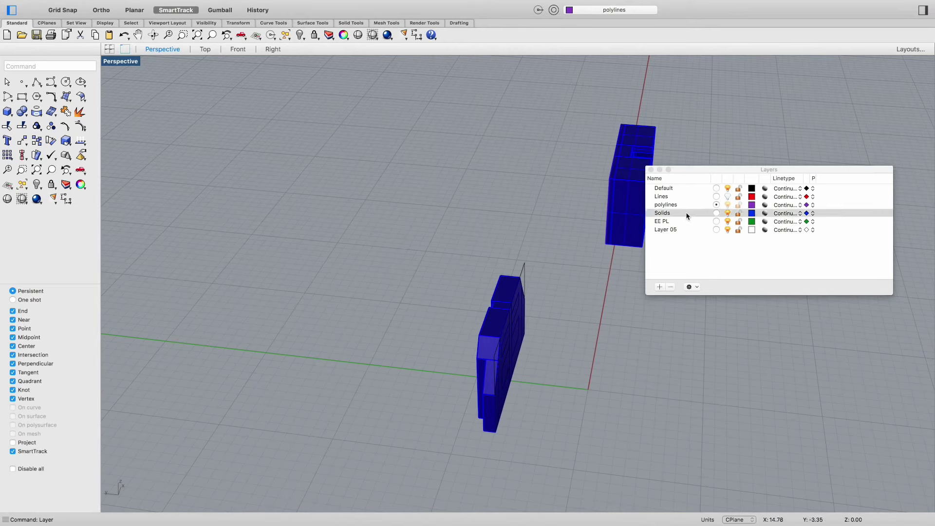
click(716, 214)
click(727, 188)
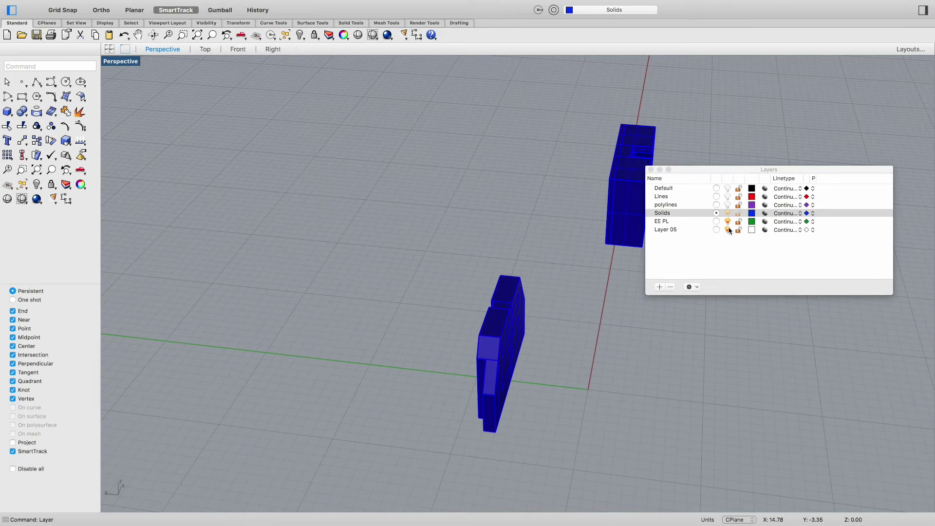
click(651, 170)
Select the panel's extrusions and move them from the panel's bottom end corner onto the matching bottom corner of the box
right_drag(612, 236, 629, 344)
drag(452, 381, 561, 212)
right_drag(376, 393, 399, 397)
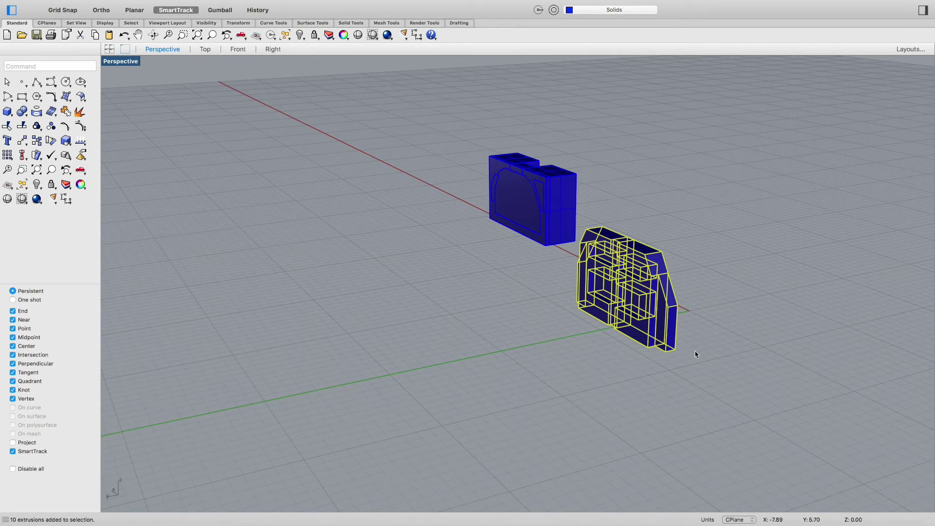
text(Move)
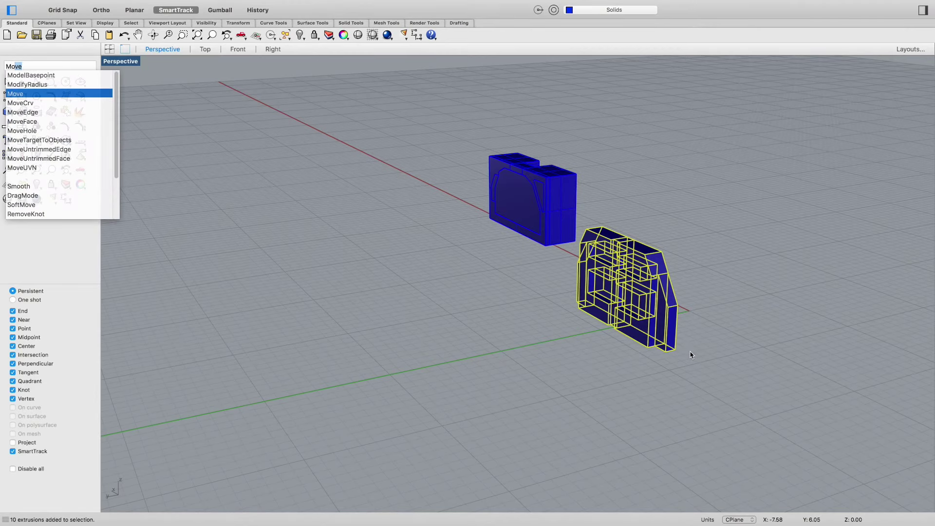
key(Return)
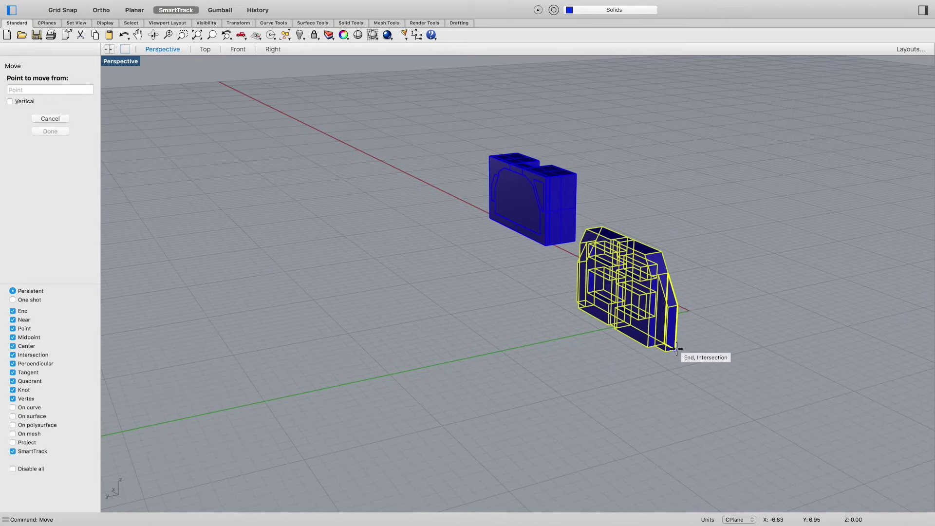
click(677, 349)
scroll(541, 234, up, 8)
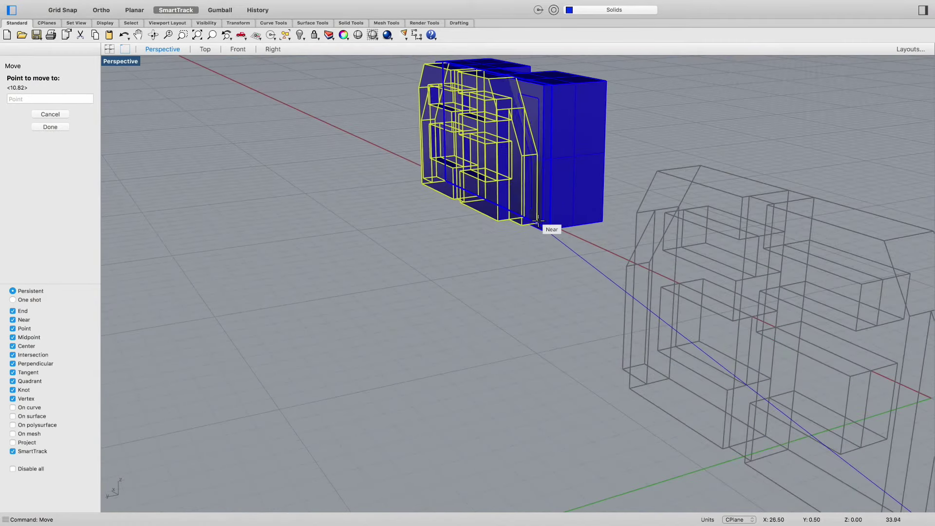
scroll(543, 233, up, 3)
click(546, 231)
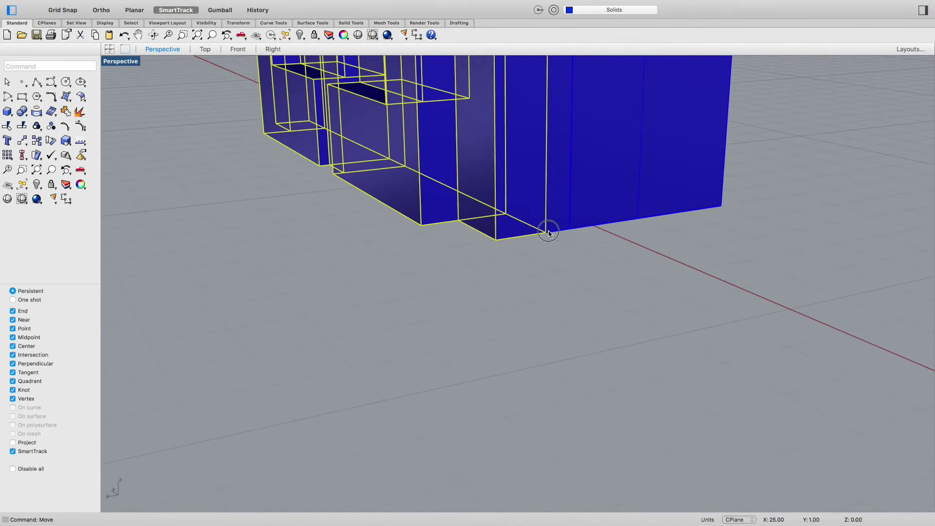
Examine how the panel sits against the box and pick a piece of the assembly to check it
scroll(587, 263, down, 5)
right_drag(712, 290, 540, 245)
click(558, 142)
key(Escape)
mouse_move(746, 225)
right_down()
mouse_move(608, 241)
mouse_move(606, 220)
mouse_move(562, 225)
mouse_move(547, 253)
mouse_move(668, 251)
mouse_move(736, 231)
right_up()
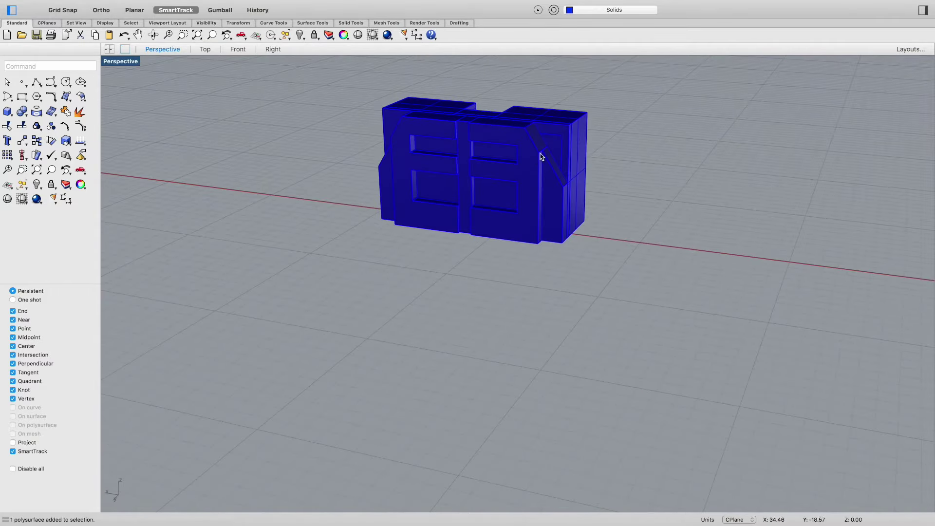
scroll(539, 159, up, 3)
right_drag(681, 356, 723, 339)
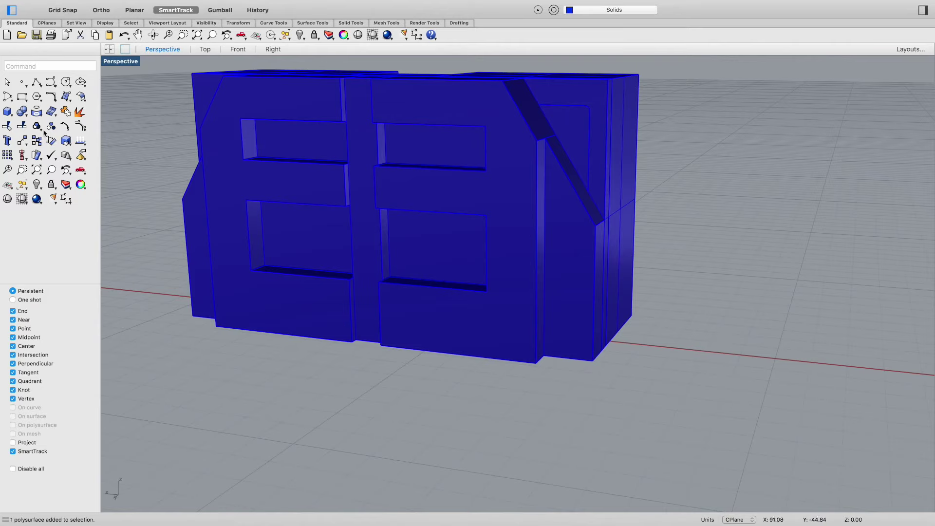
Unite all solids of the panel and the box with BooleanUnion
click(25, 116)
click(42, 100)
click(45, 112)
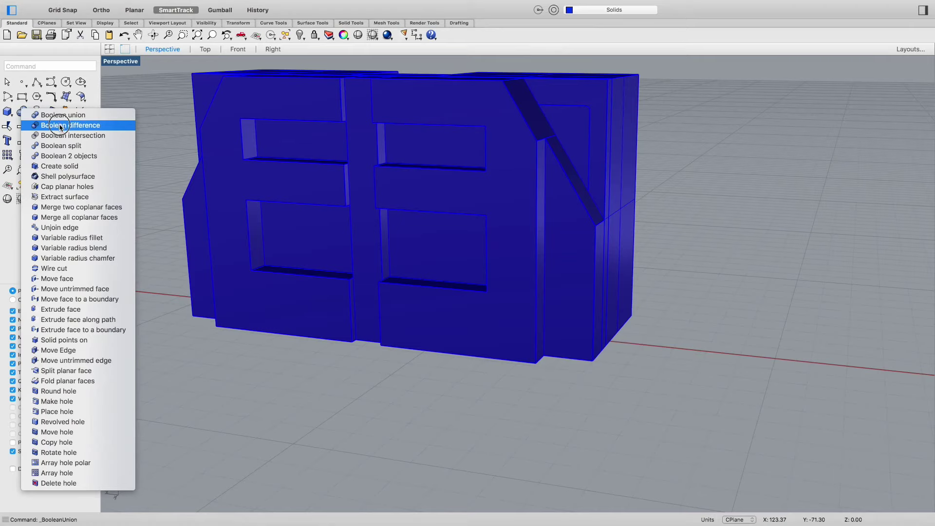
click(63, 115)
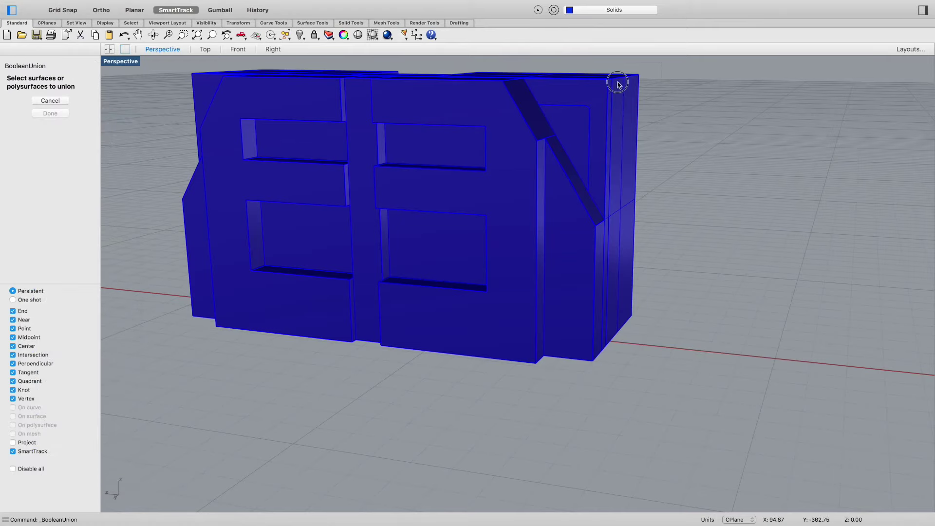
click(169, 243)
key(super+a)
key(Return)
Examine the united model from several sides and pick it to check that it is a single solid
right_drag(730, 318, 583, 202)
click(583, 203)
right_click(688, 269)
click(627, 345)
click(667, 294)
right_drag(668, 294, 697, 372)
right_drag(371, 265, 409, 232)
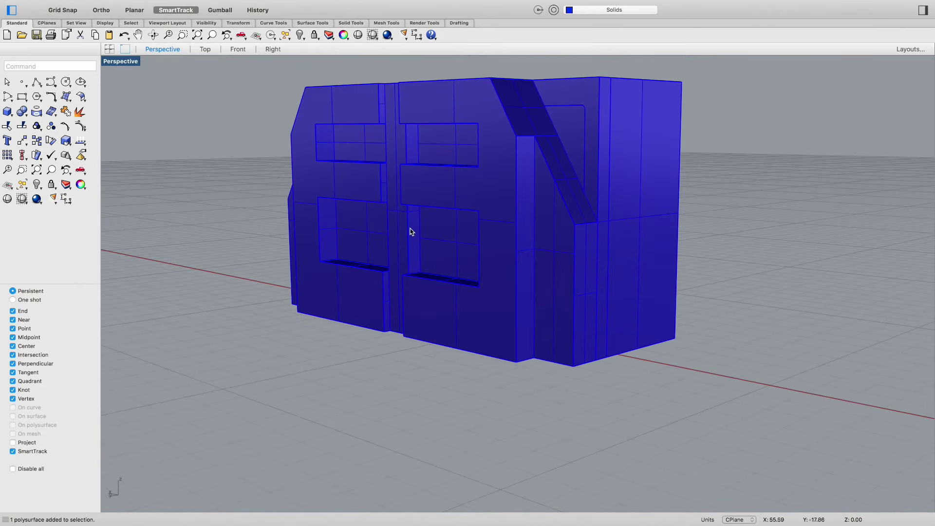
scroll(367, 171, down, 2)
scroll(447, 219, up, 5)
scroll(392, 292, down, 4)
scroll(369, 375, up, 1)
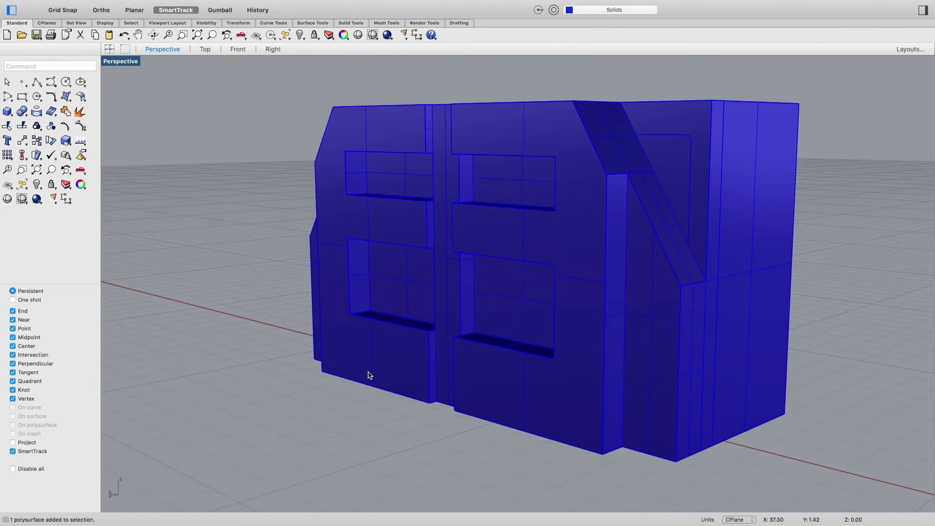
Merge all coplanar faces of the united polysurface with MergeAllFaces
mouse_move(320, 3)
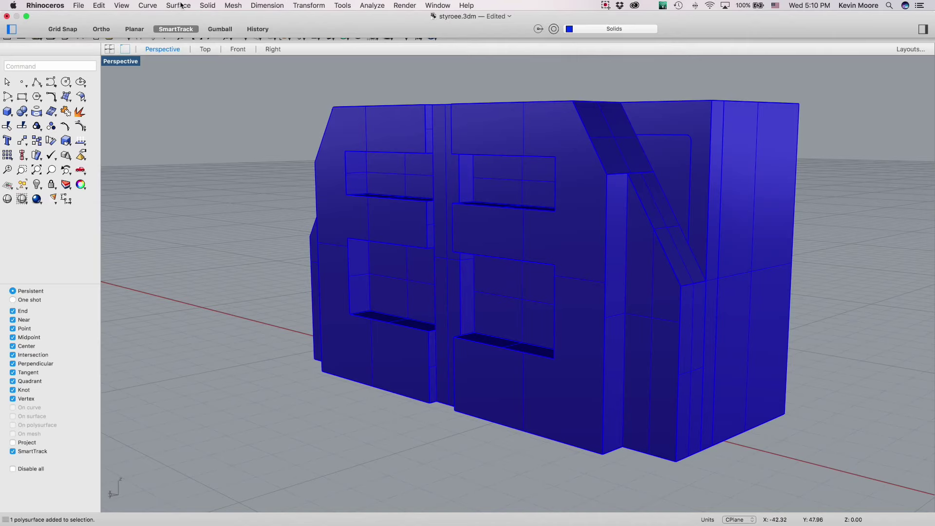
click(208, 6)
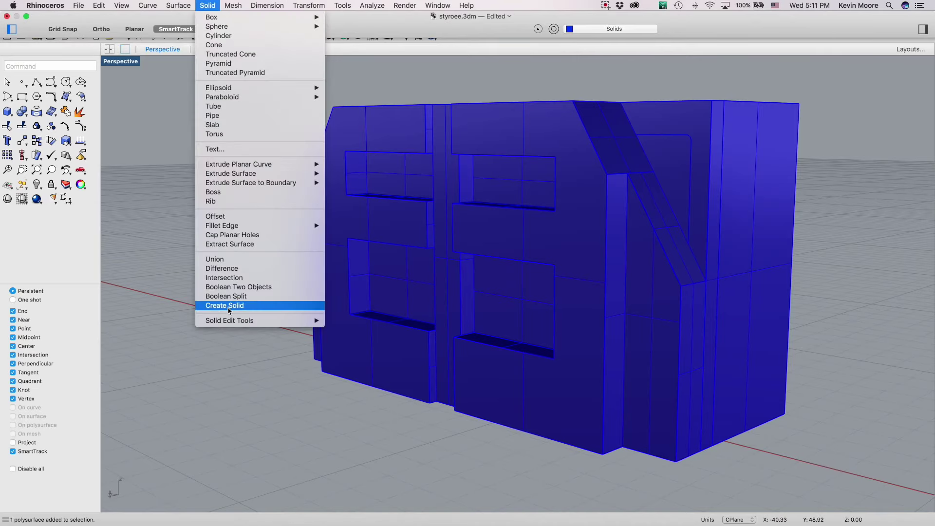
mouse_move(233, 323)
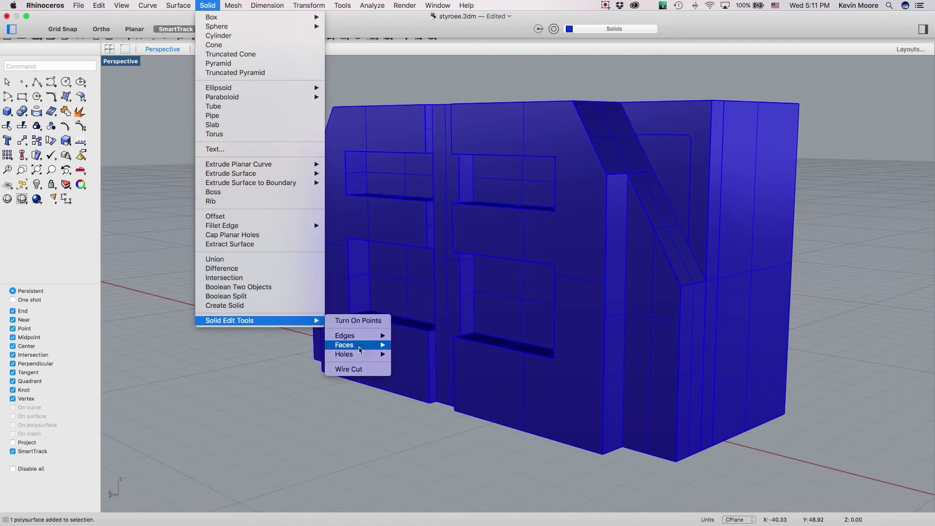
mouse_move(359, 358)
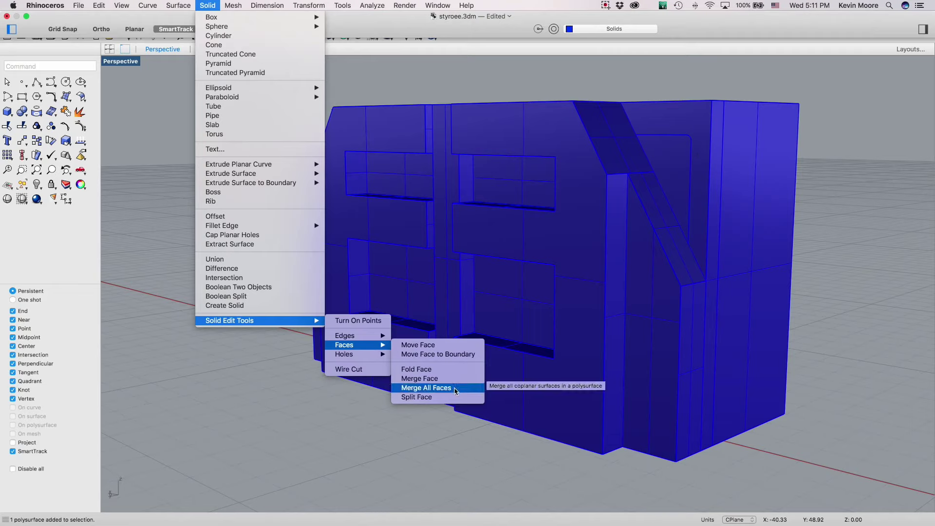
click(427, 388)
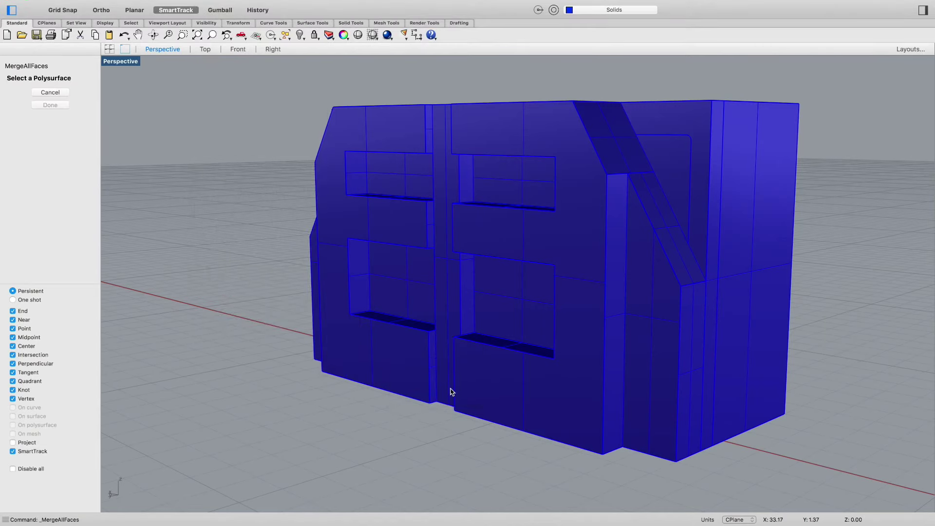
click(529, 298)
key(Return)
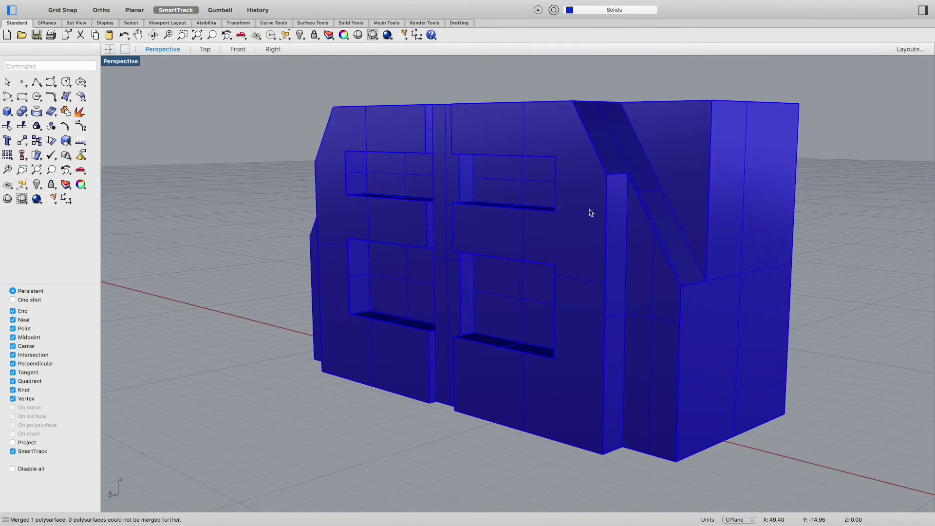
Examine the merged solid from several sides and along its bottom edge
right_drag(779, 202, 623, 215)
scroll(673, 205, down, 5)
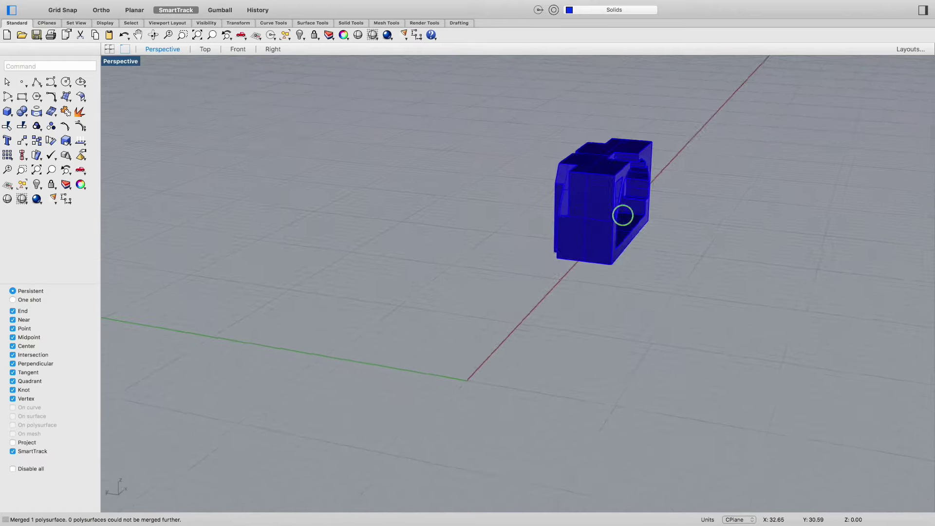
scroll(623, 215, up, 5)
right_drag(559, 188, 716, 239)
right_drag(715, 352, 575, 351)
scroll(226, 331, up, 5)
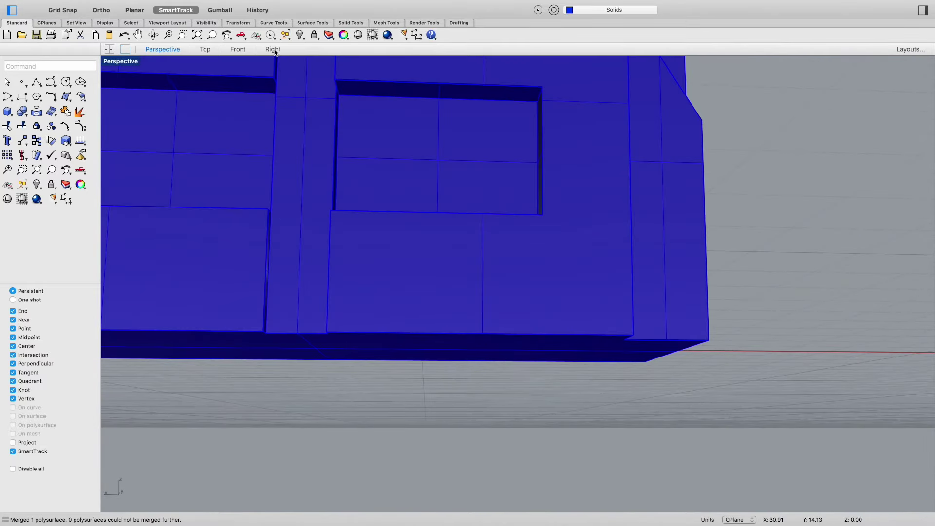
Draw a circle of radius 0.5 in the front view, centred on the bottom edge at the middle of the central groove
click(238, 49)
scroll(547, 211, down, 3)
scroll(664, 188, up, 6)
scroll(522, 315, down, 2)
scroll(472, 287, down, 2)
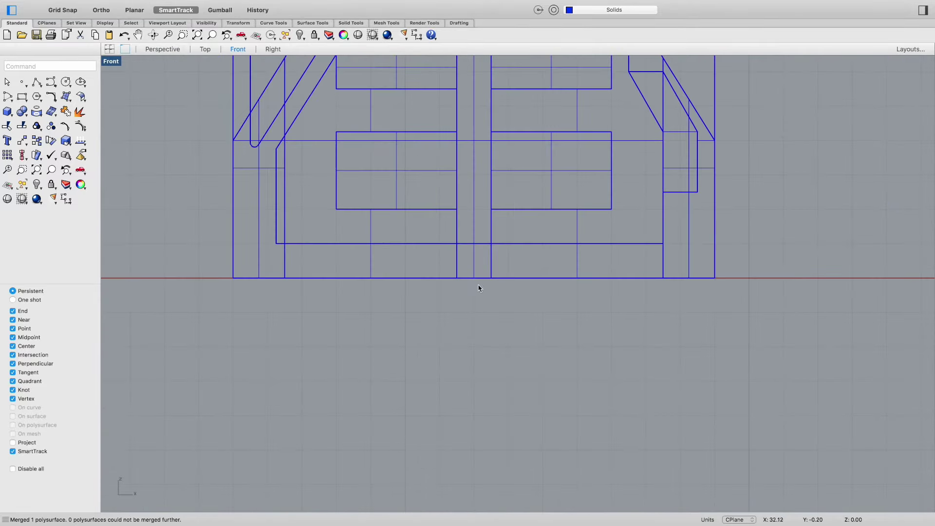
key(Return)
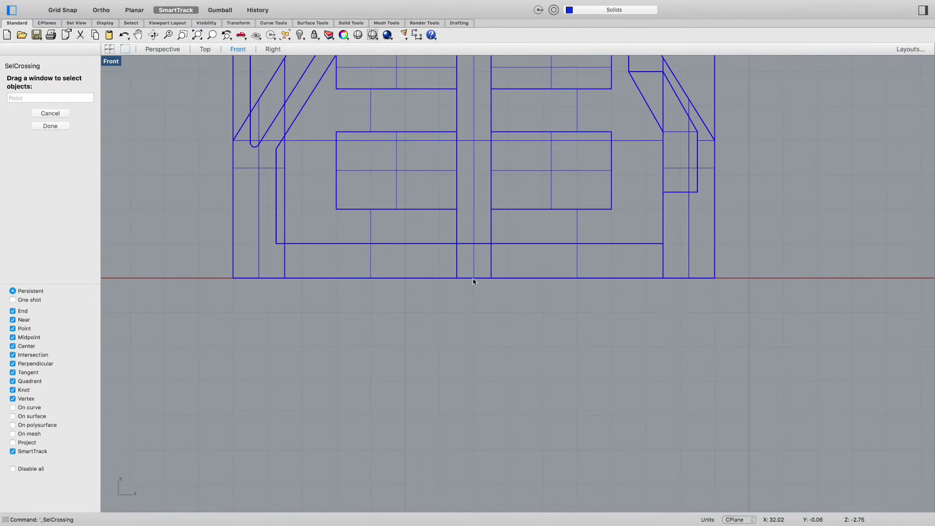
key(Escape)
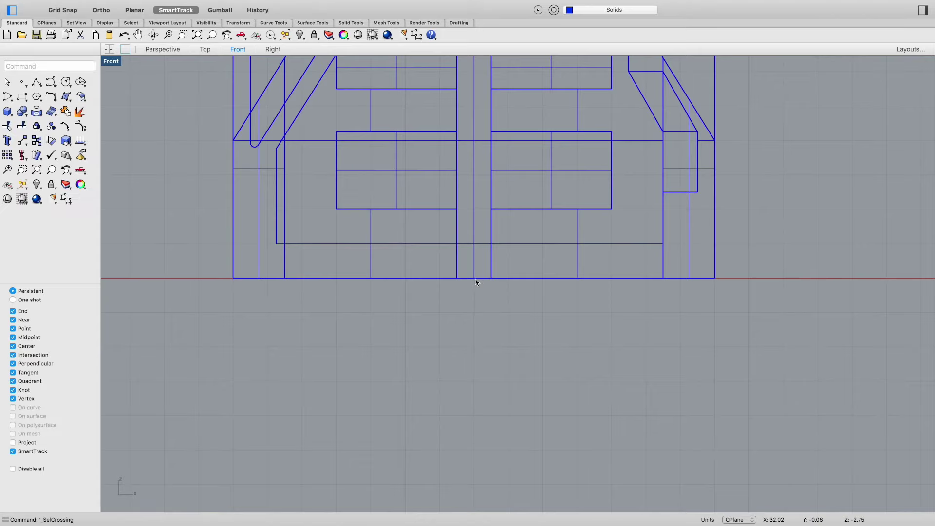
text(circle)
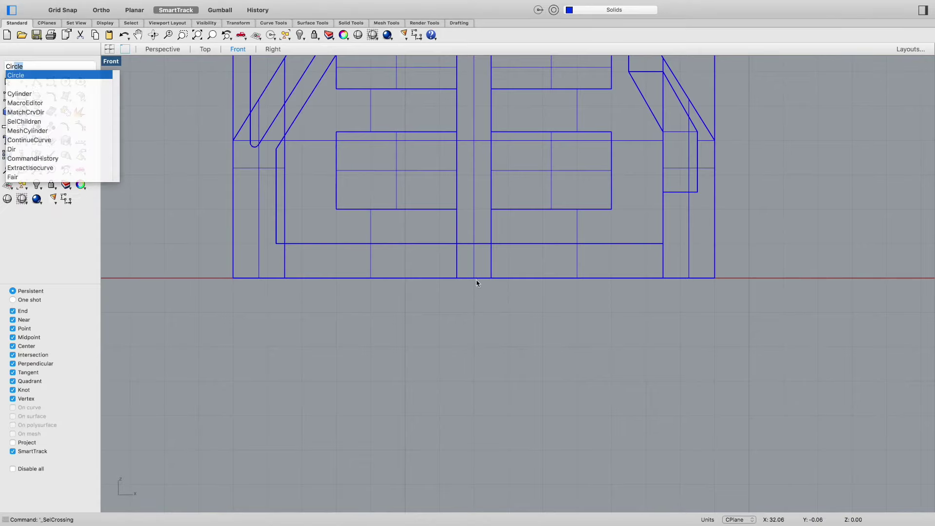
key(Return)
click(475, 278)
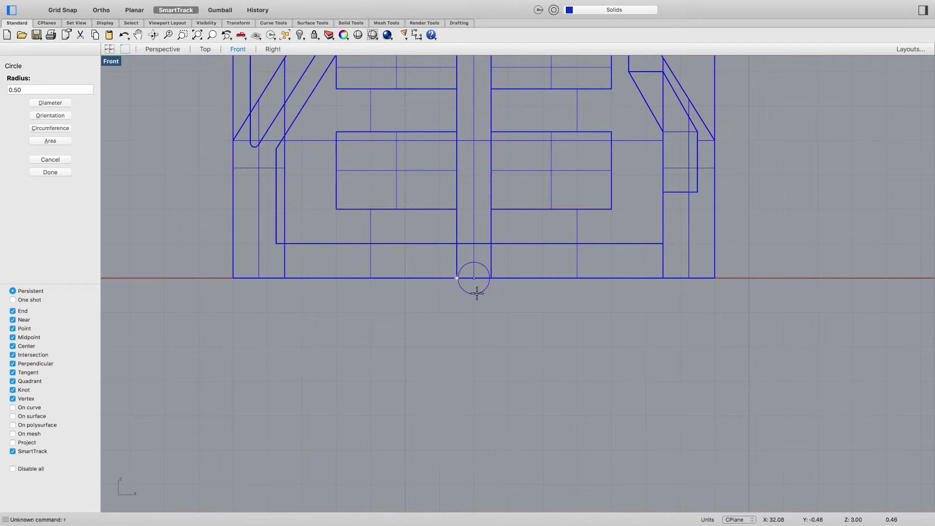
text(.)
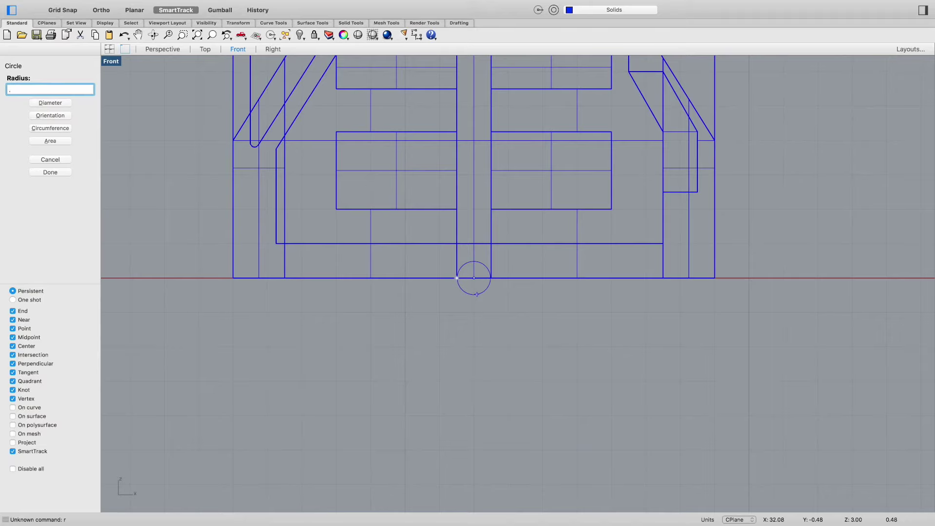
text(5)
key(Return)
scroll(457, 288, up, 4)
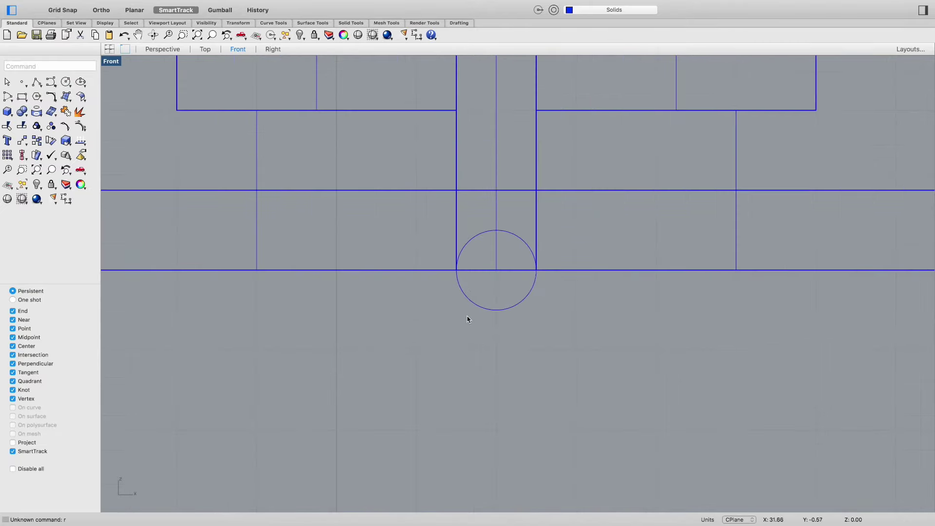
scroll(461, 334, left, 3)
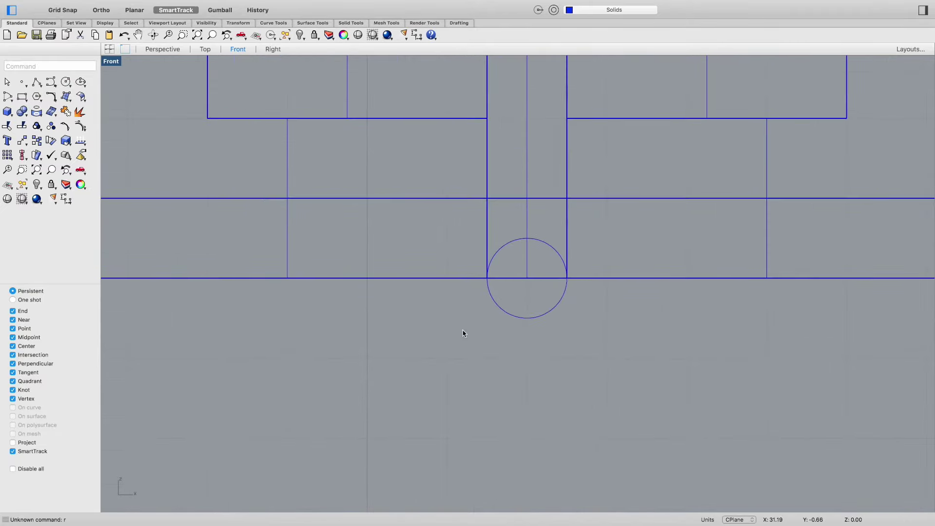
Extrude the circle with ExtrudeCrv into a solid cylinder that runs through the model's depth and out past the panel's front
click(165, 50)
right_drag(436, 202, 359, 347)
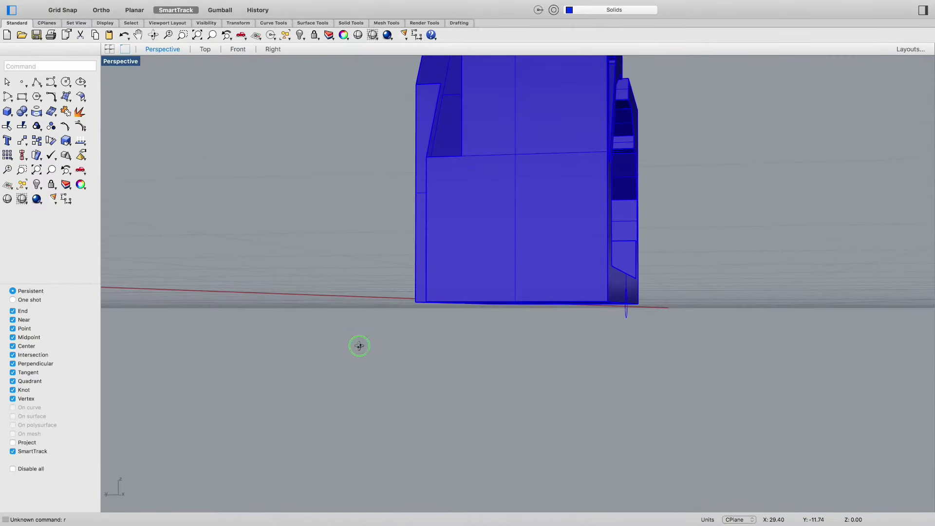
click(626, 317)
text(extrudecrv)
key(Return)
click(334, 345)
right_drag(403, 340, 516, 352)
Subtract the cylinder from the united solid with BooleanDifference to cut a half-round channel along its underside
click(22, 112)
click(27, 115)
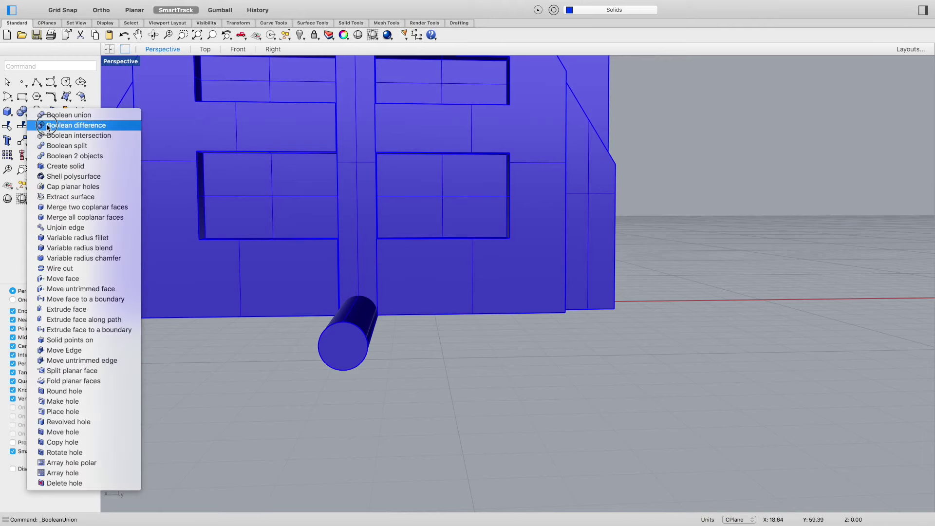
click(48, 126)
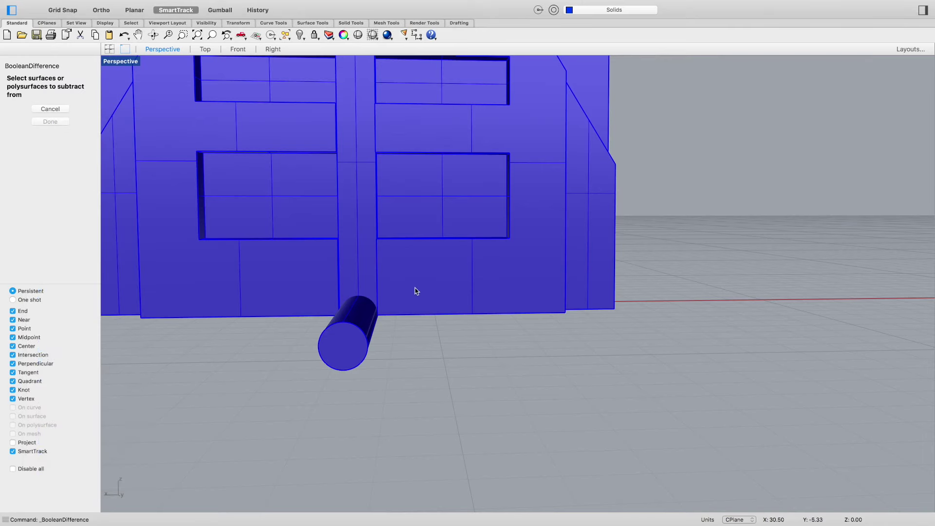
click(416, 290)
key(Return)
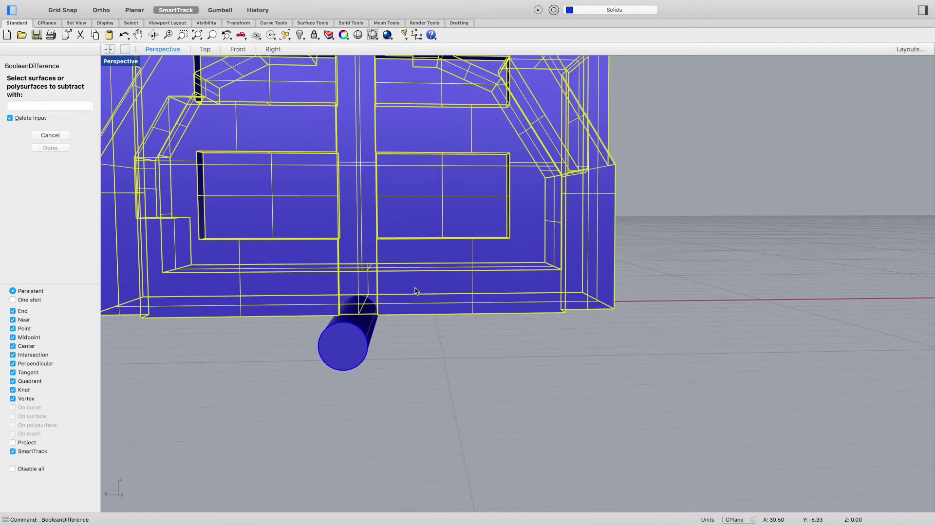
click(339, 352)
key(Return)
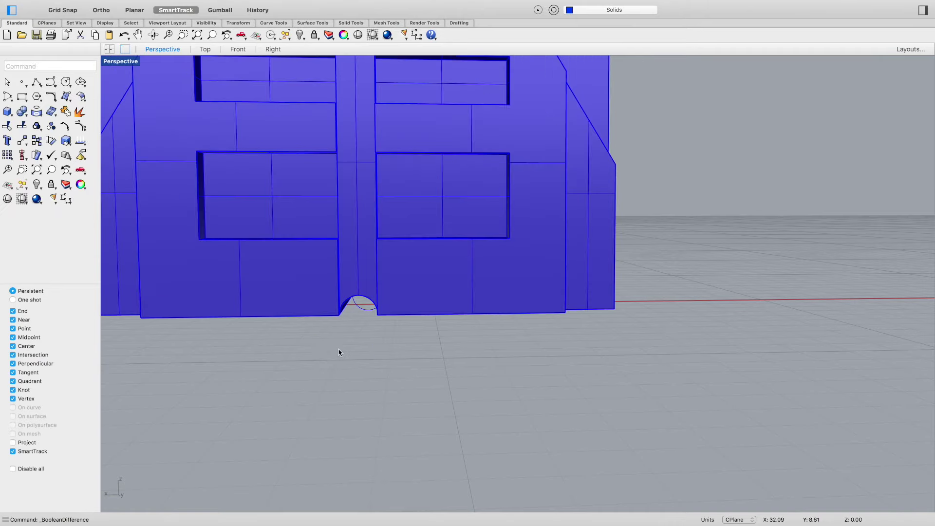
Delete the leftover construction circle at the end of the half-round channel
right_drag(386, 340, 700, 359)
click(706, 316)
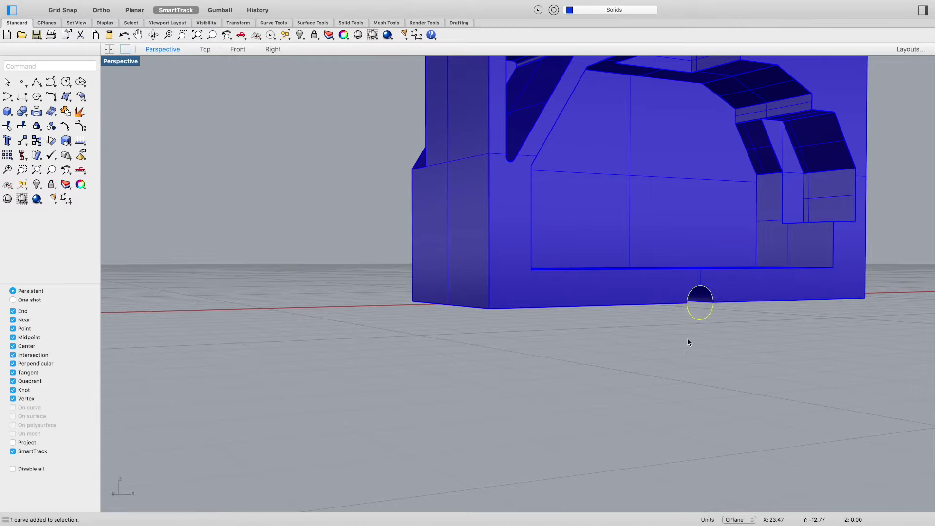
key(Delete)
Examine the half-round notch and the four rectangular recesses on the panel's front face
right_drag(774, 355, 645, 360)
right_drag(629, 236, 702, 236)
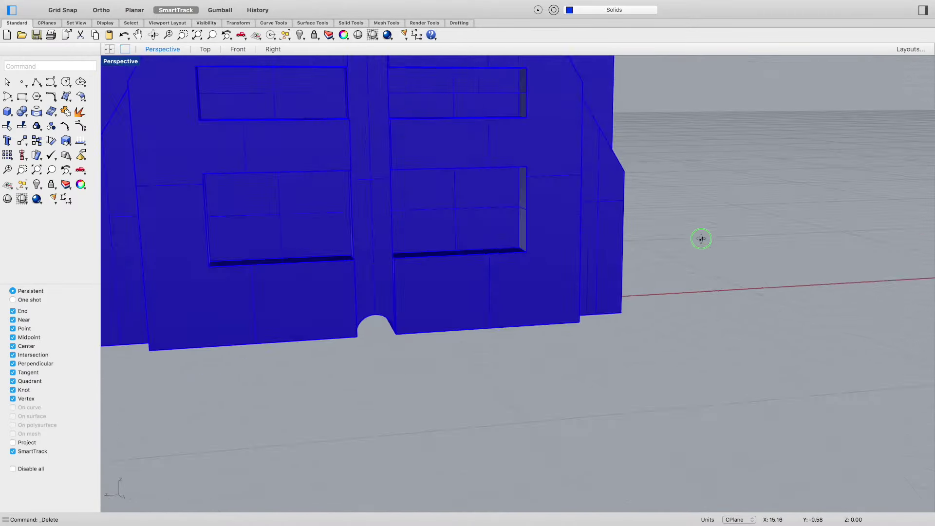
scroll(543, 230, up, 2)
scroll(505, 205, down, 2)
scroll(414, 204, up, 4)
scroll(431, 209, down, 3)
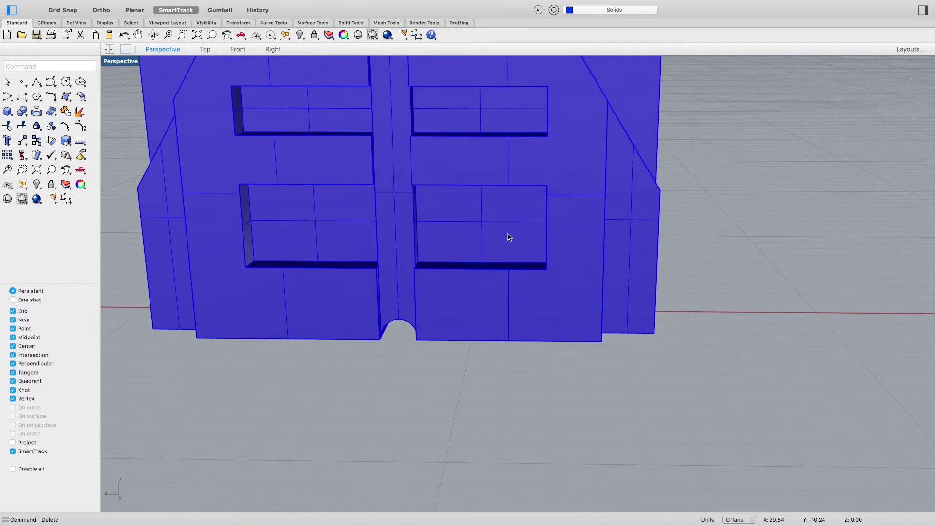
right_drag(540, 186, 666, 280)
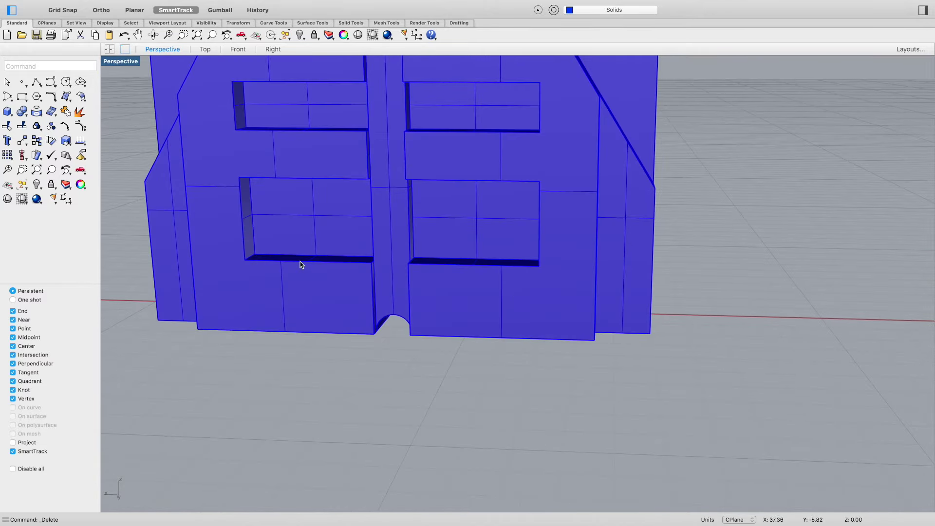
Fillet the upper and lower outer corner edges of both lower recesses with FilletEdge at radius 0.125
text(FilletEdge)
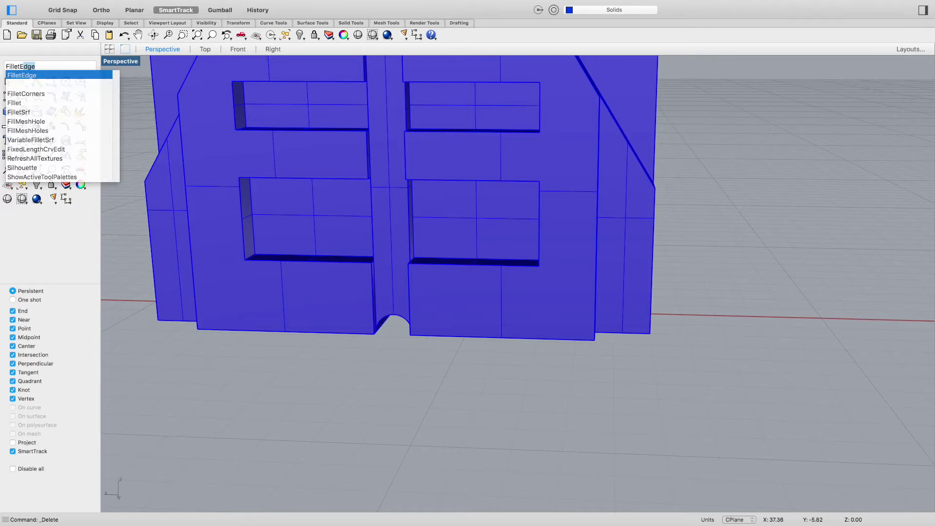
key(Return)
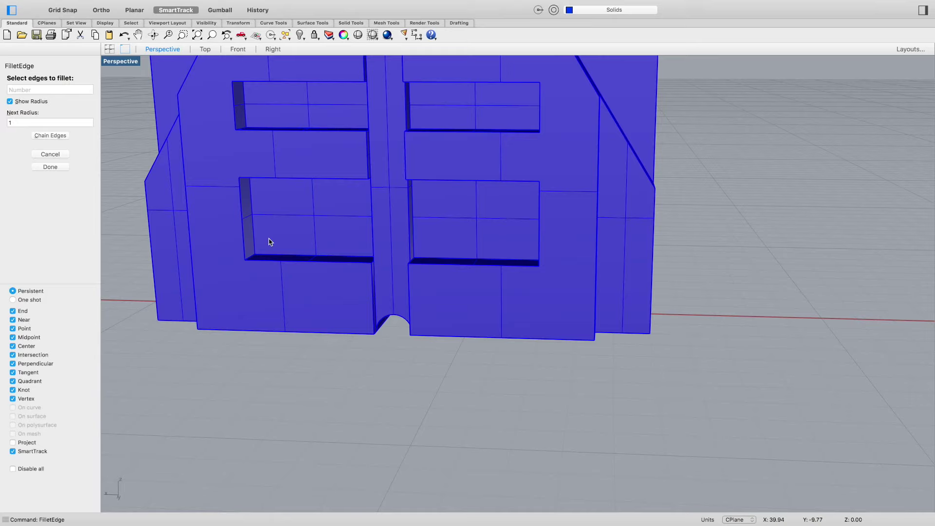
text(.125)
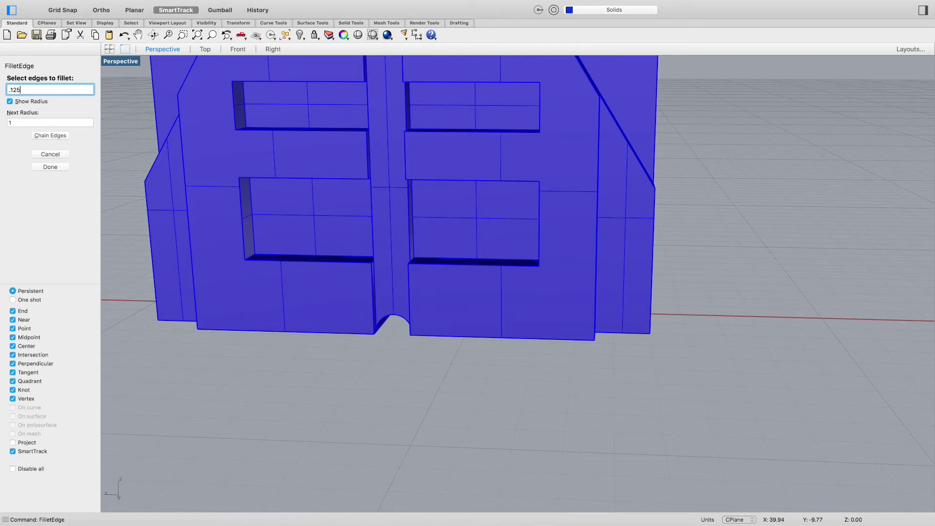
key(Return)
mouse_move(251, 254)
right_down()
mouse_move(286, 246)
mouse_move(276, 204)
right_up()
click(314, 221)
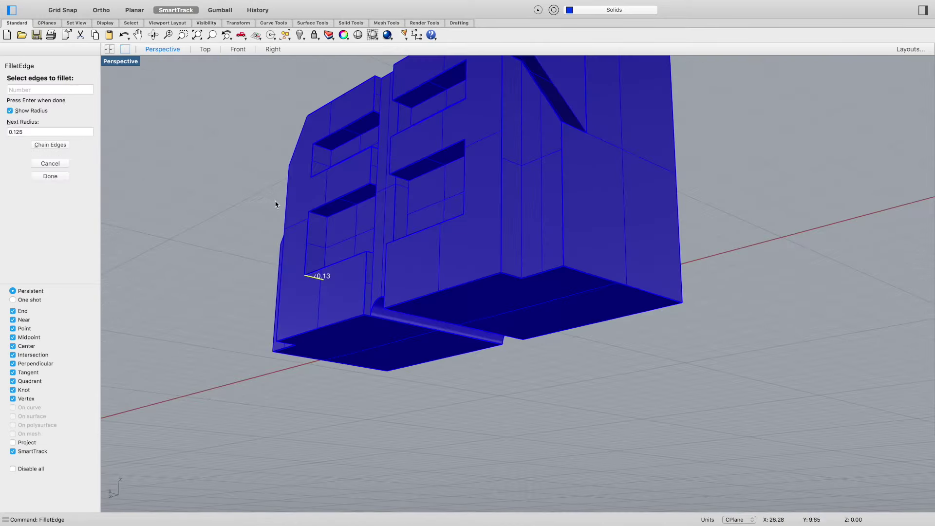
click(320, 217)
right_drag(314, 238, 390, 251)
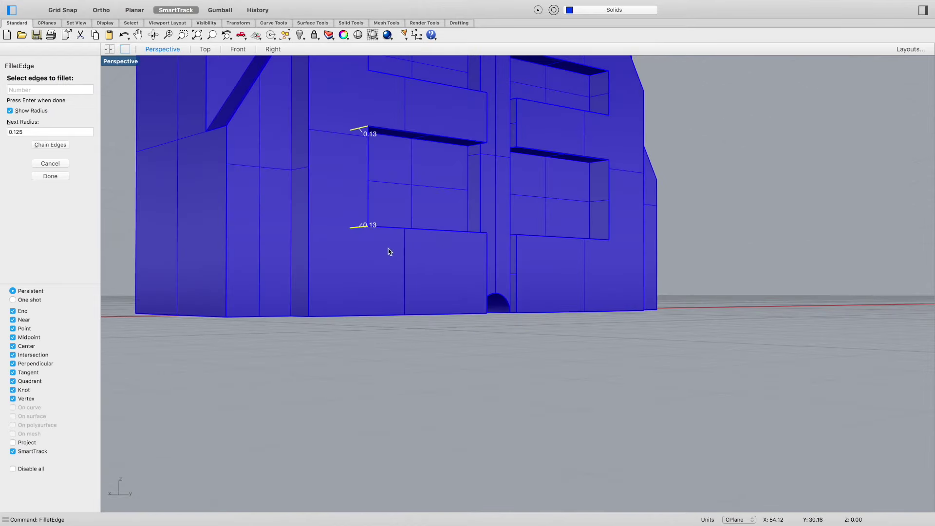
right_drag(603, 206, 599, 261)
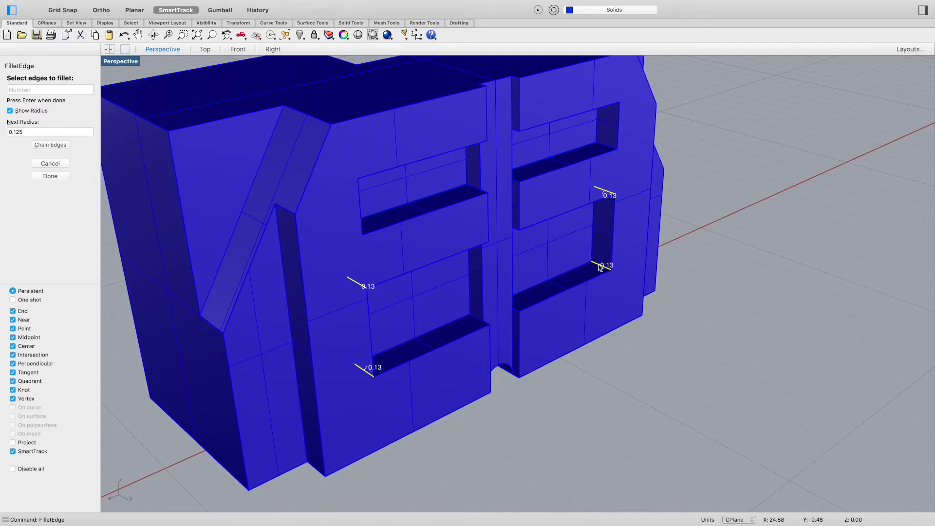
key(Return)
key(Return)
Apply FilletEdge at radius 0.125 to a first outer corner edge in each of the two upper recesses
right_drag(583, 200, 305, 146)
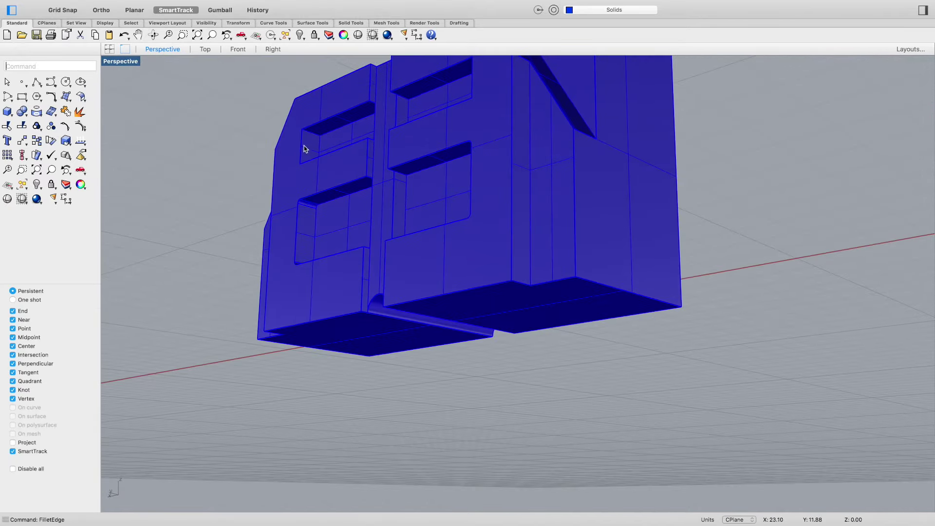
key(Return)
click(310, 137)
right_drag(389, 152, 561, 132)
click(612, 131)
key(Return)
key(Return)
key(Return)
click(612, 129)
key(Return)
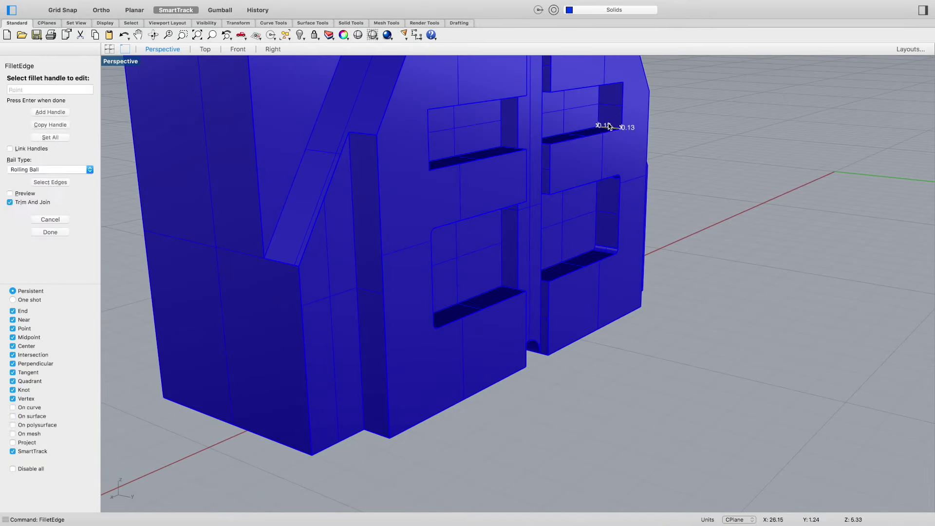
key(Return)
Fillet the top outer corner edge of the upper recess whose lower corner is already rounded, using radius 0.125
scroll(616, 102, up, 3)
scroll(617, 104, up, 2)
right_drag(616, 111, 610, 135)
scroll(610, 136, down, 5)
right_drag(618, 94, 607, 122)
scroll(607, 122, up, 5)
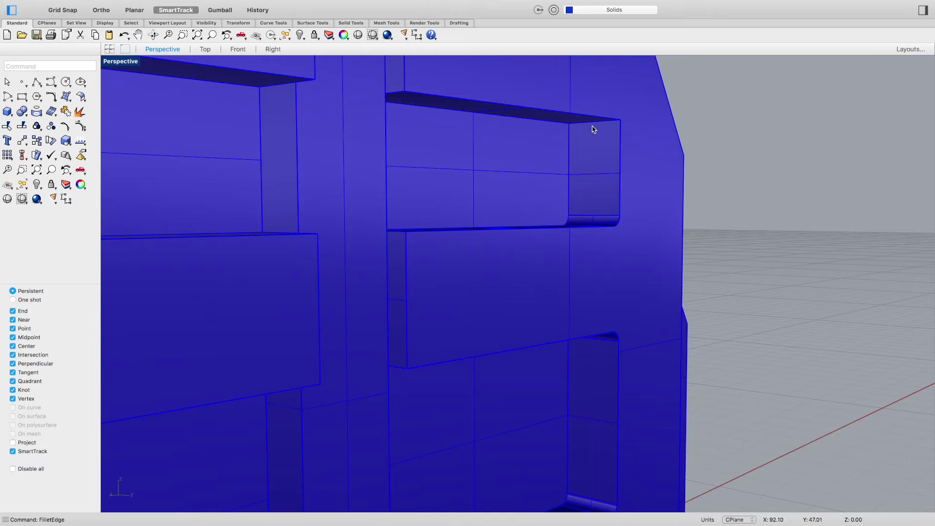
key(Return)
click(591, 122)
key(Return)
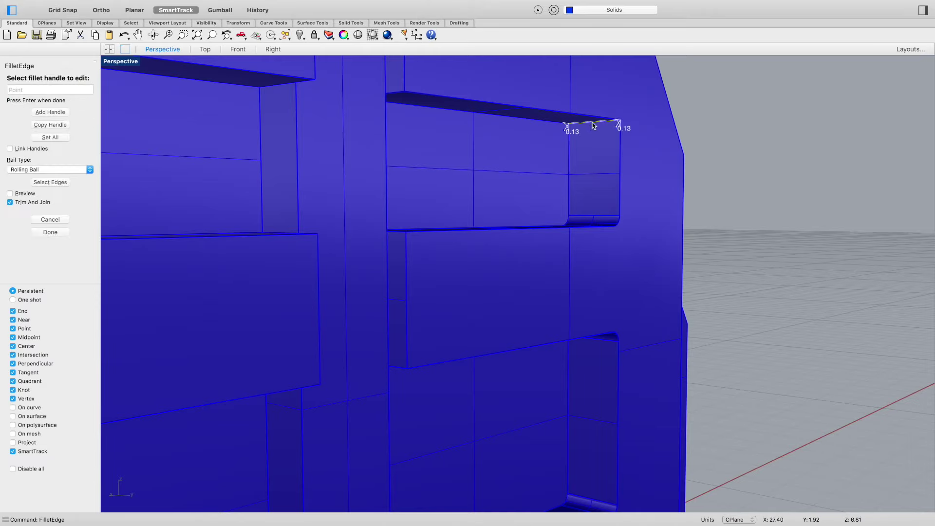
key(Return)
Round a remaining outer corner edge of the opposite upper recess with a 0.125 fillet
scroll(487, 176, down, 5)
right_drag(483, 180, 403, 171)
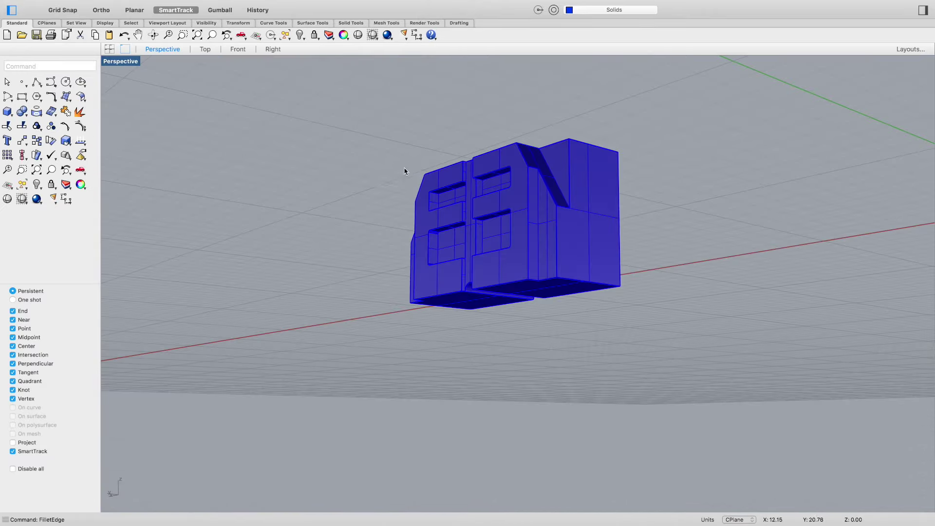
scroll(434, 191, up, 8)
key(Return)
click(432, 198)
key(Return)
key(Return)
right_drag(346, 209, 314, 221)
scroll(314, 222, down, 6)
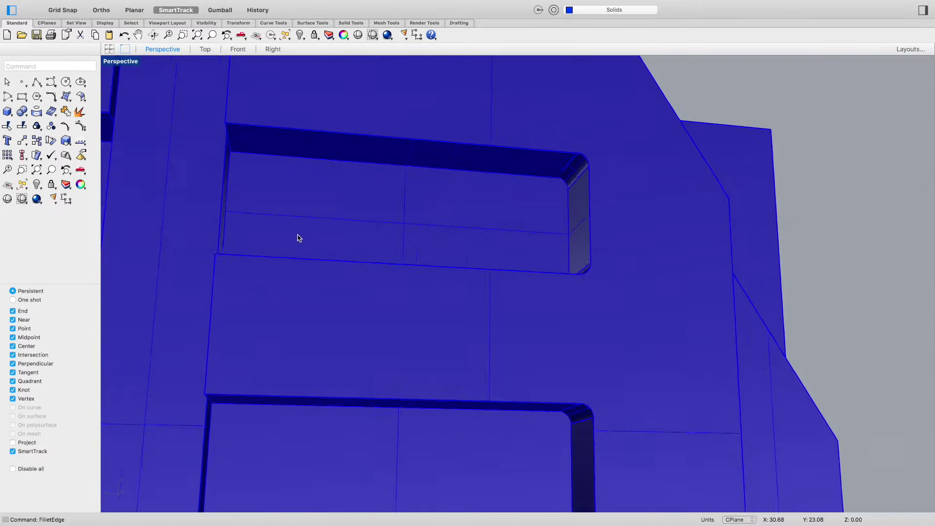
scroll(479, 282, down, 5)
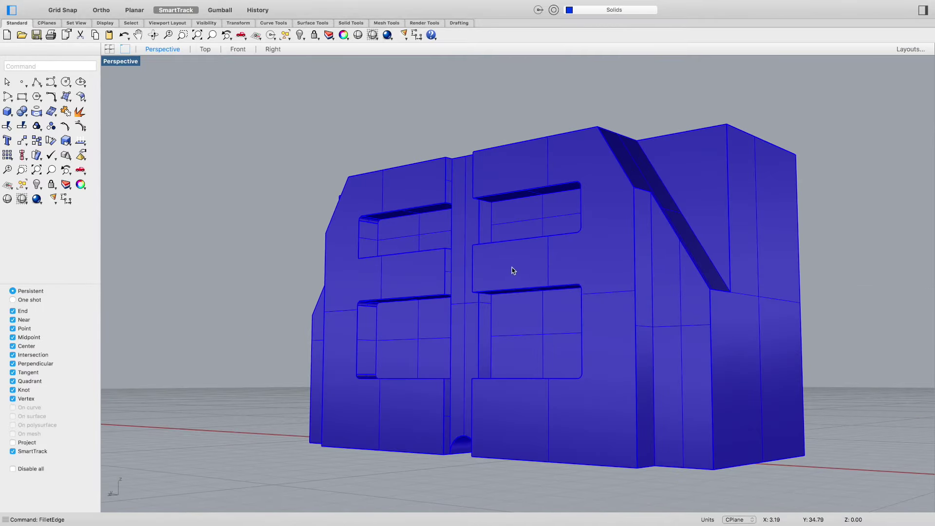